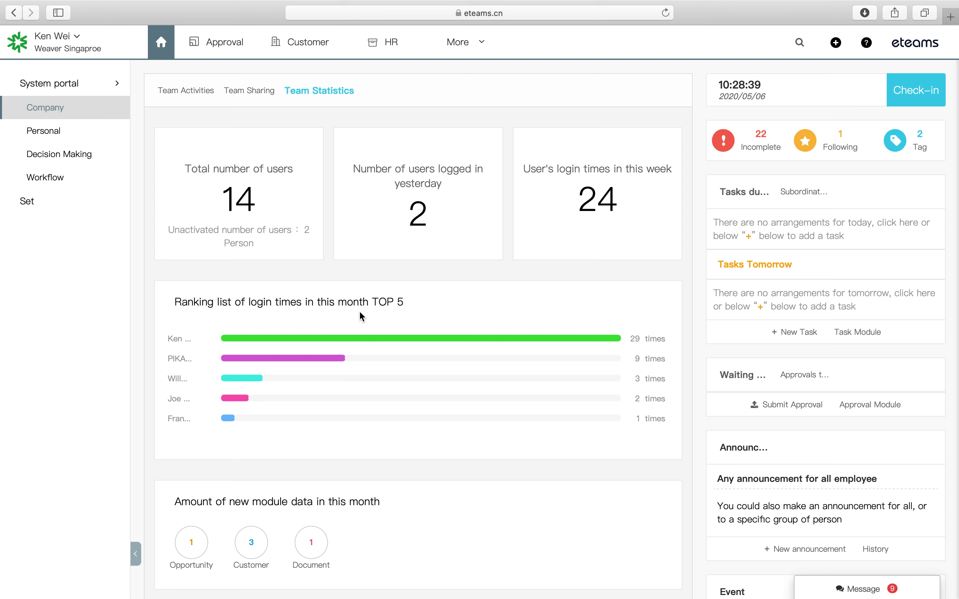
Look over the Company portal's team statistics and its task, approval, announcement and event widgets.
mouse_move(362, 377)
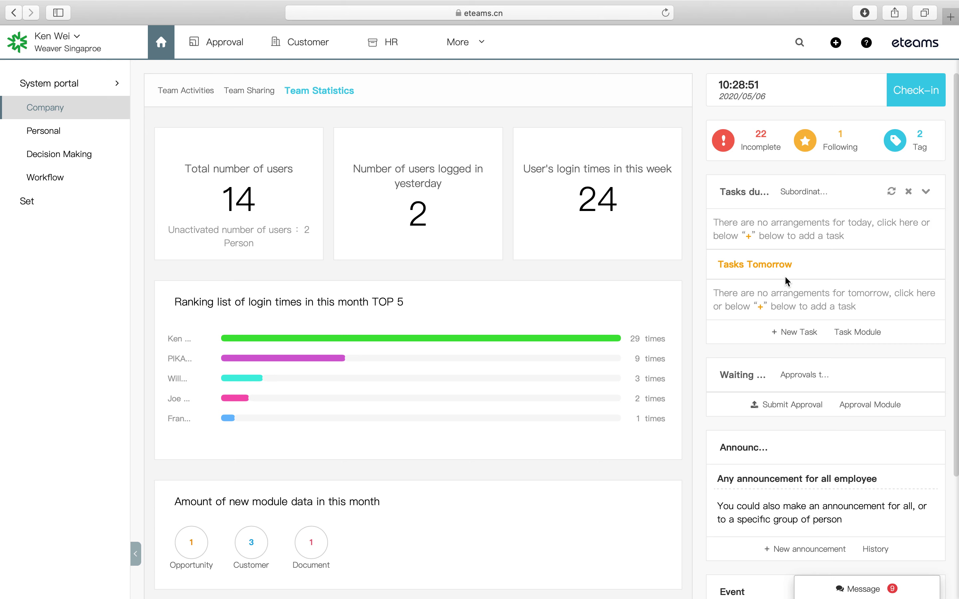
scroll(773, 378, down, 3)
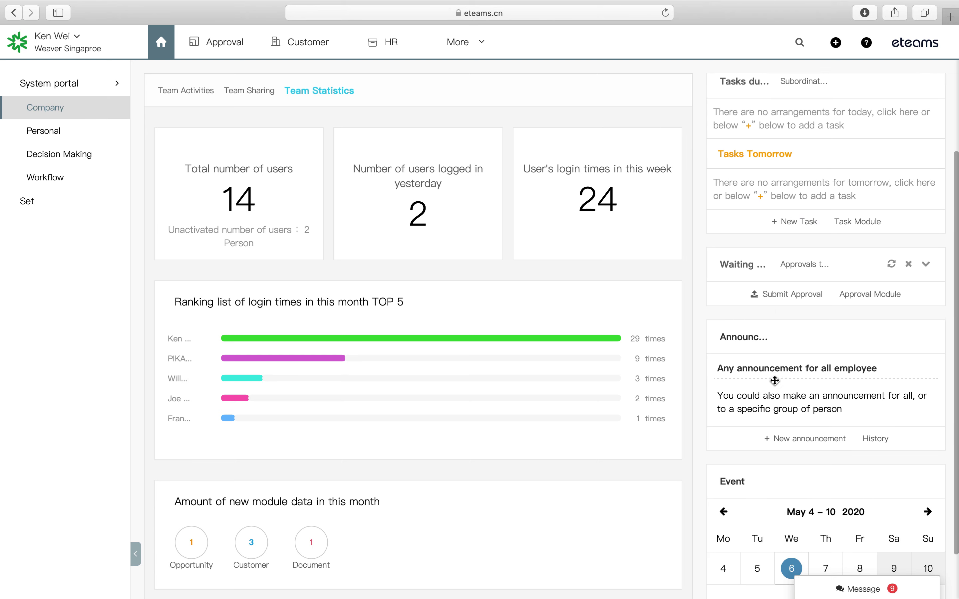
scroll(775, 381, down, 3)
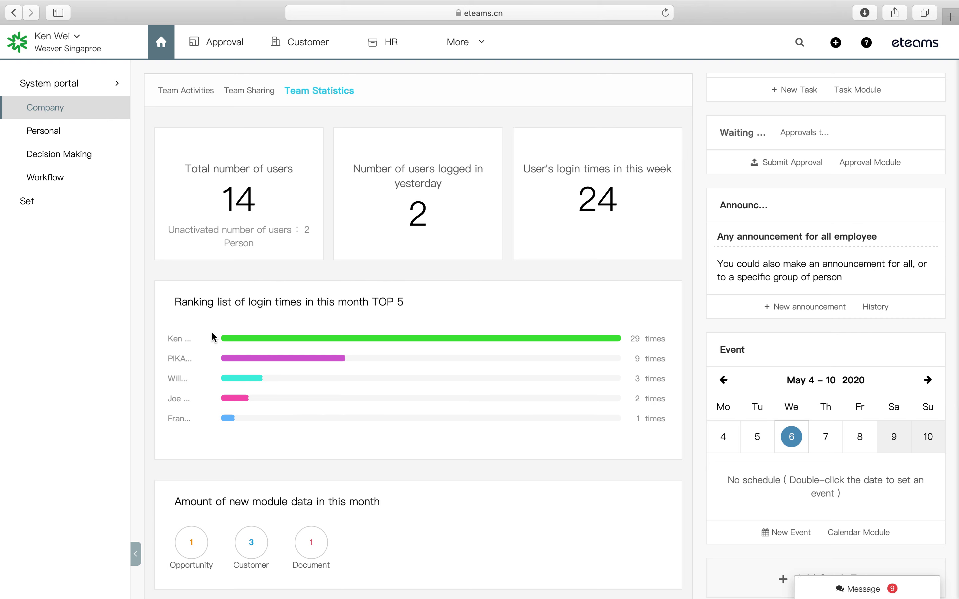
Start a new announcement from the Personal portal and title it "Public Holiday".
click(62, 136)
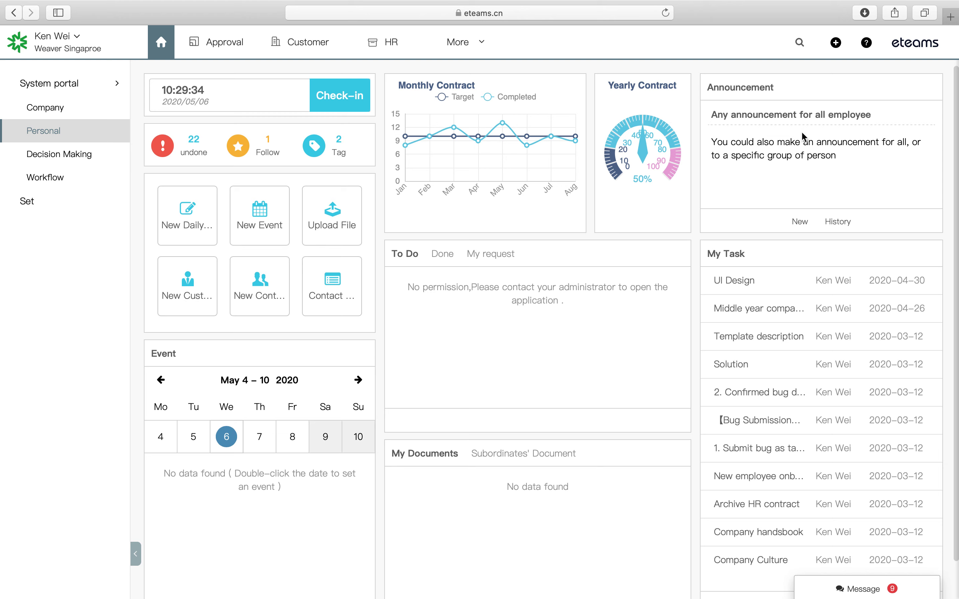
click(801, 222)
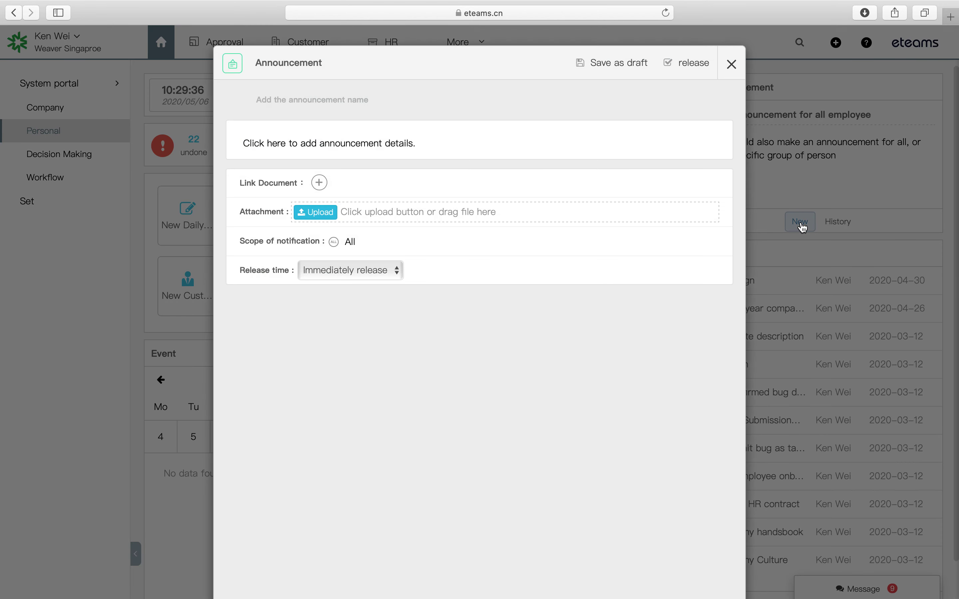
click(312, 105)
text(Publ)
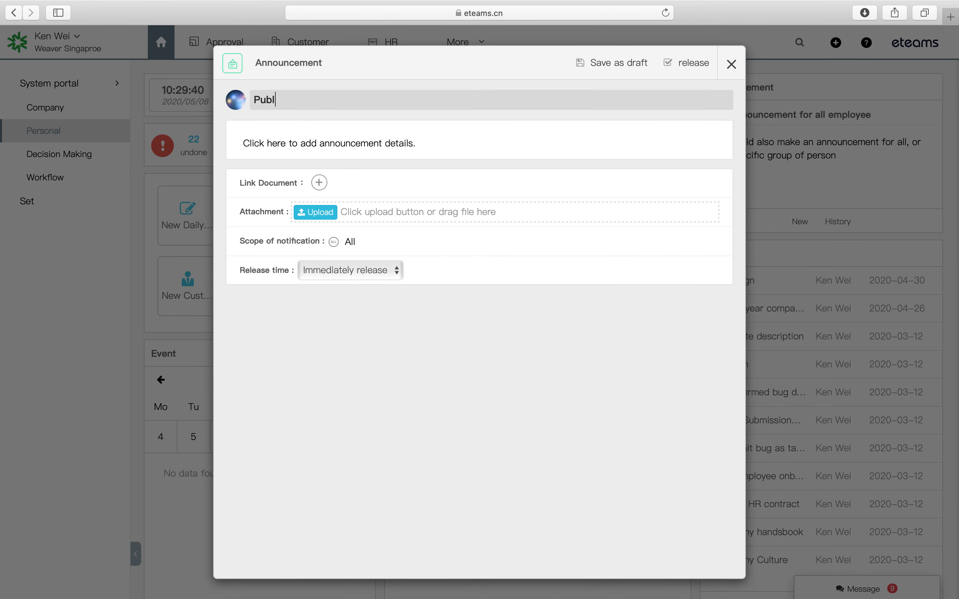
text(ic Holiday)
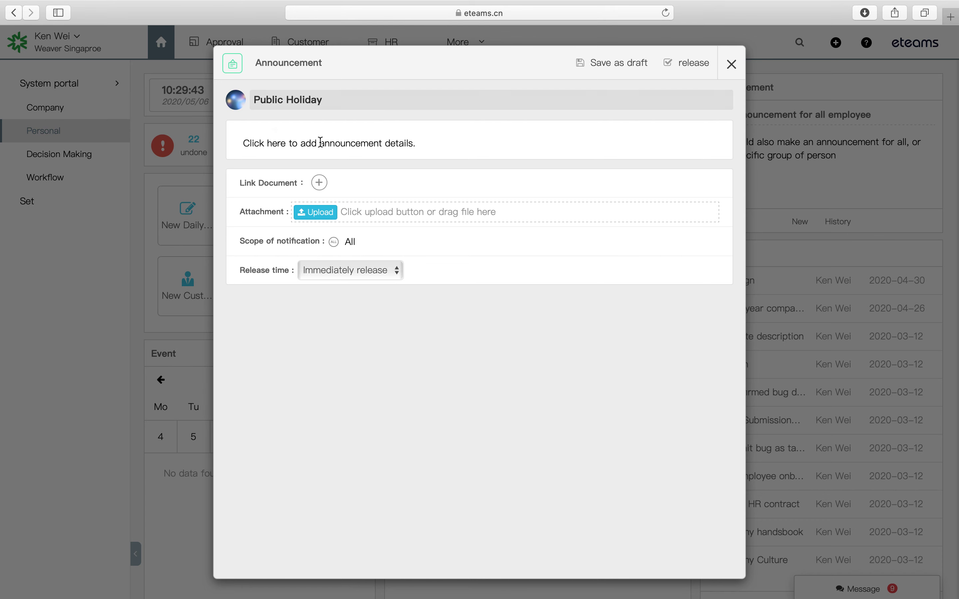
Write the announcement details on separate lines as "Dear All", "There is a new public holiday" and "From Company HR".
click(321, 142)
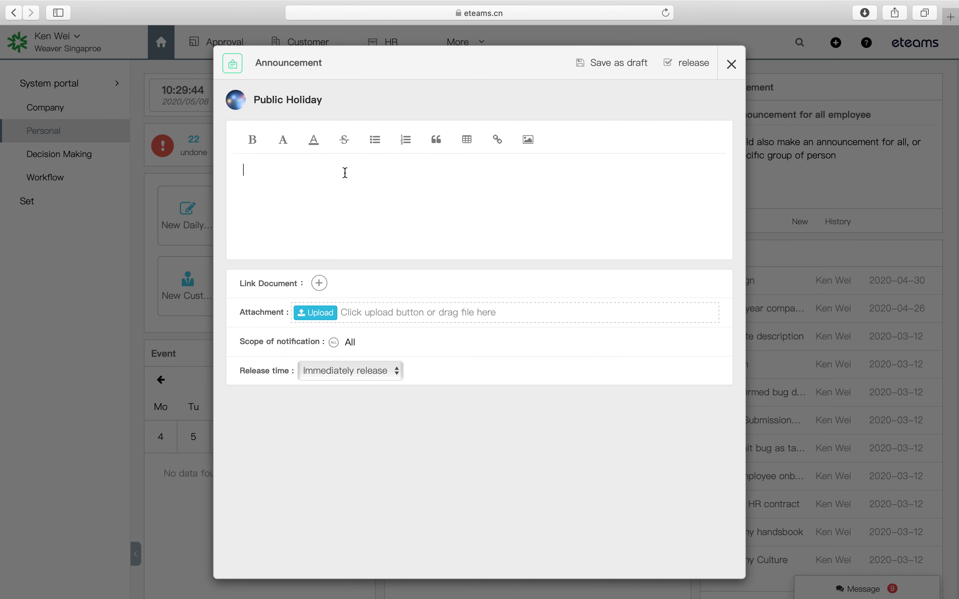
text(Dear All  )
text(There)
text( is a new public holoid)
key(BackSpace)
key(BackSpace)
key(BackSpace)
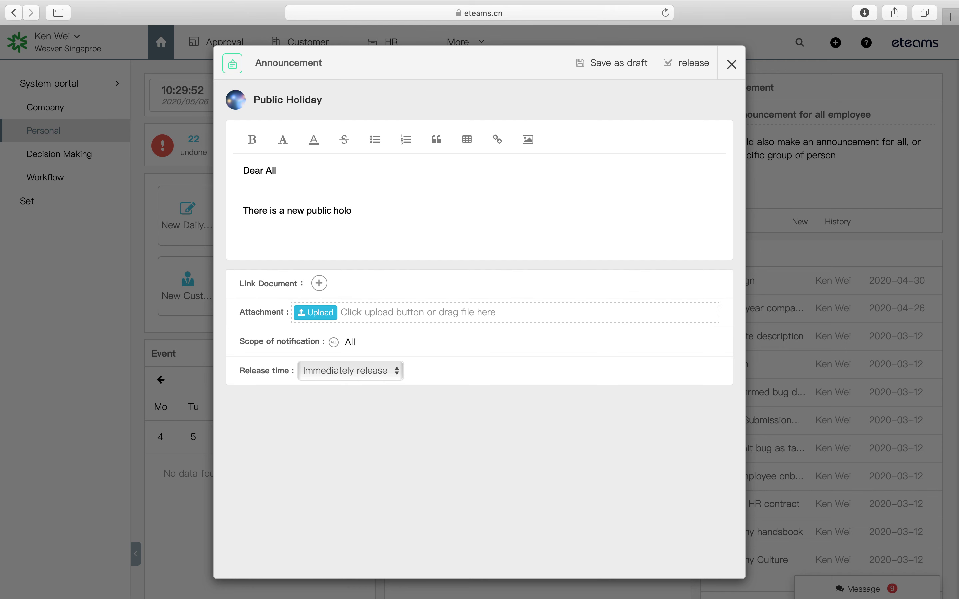
key(Return)
key(Return)
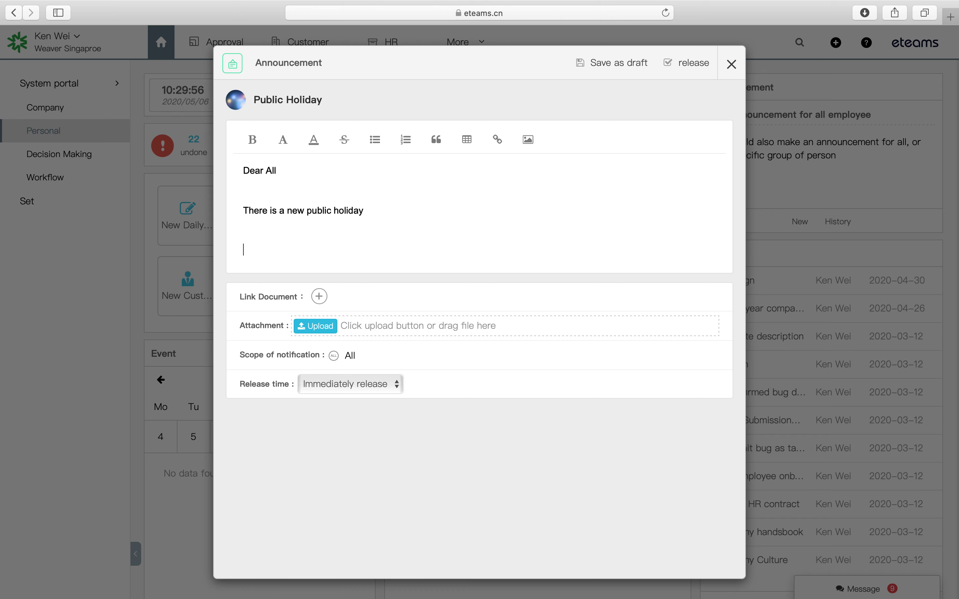
text(From Company HR)
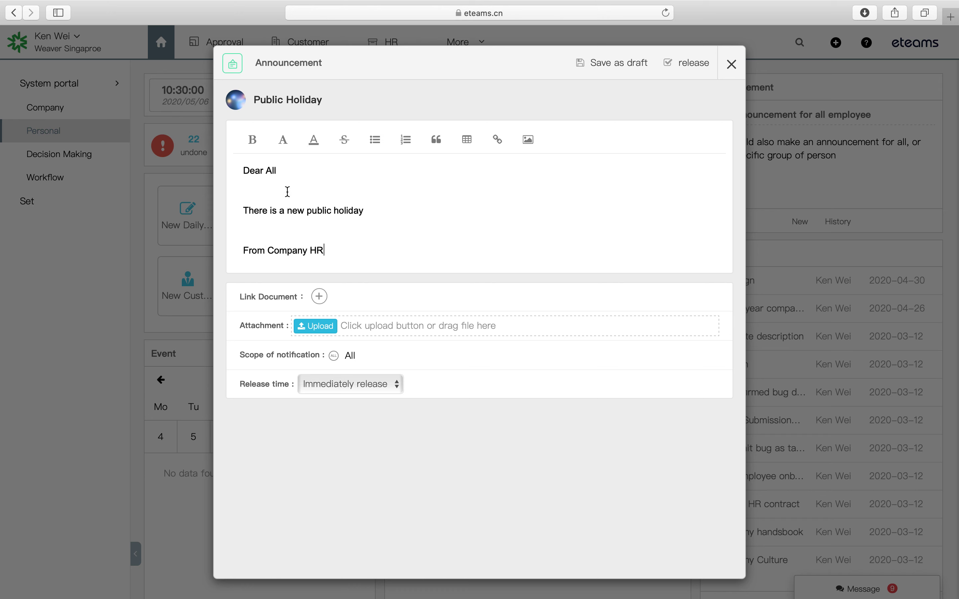
Make the line "There is a new public holiday" bold and colour "Dear All" red.
drag(375, 207, 242, 209)
click(253, 140)
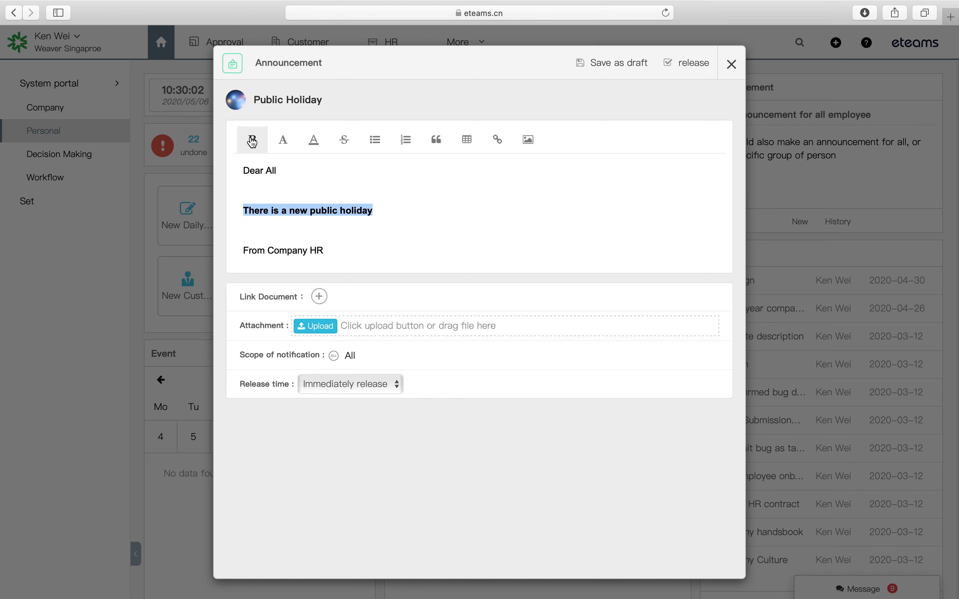
drag(289, 170, 242, 170)
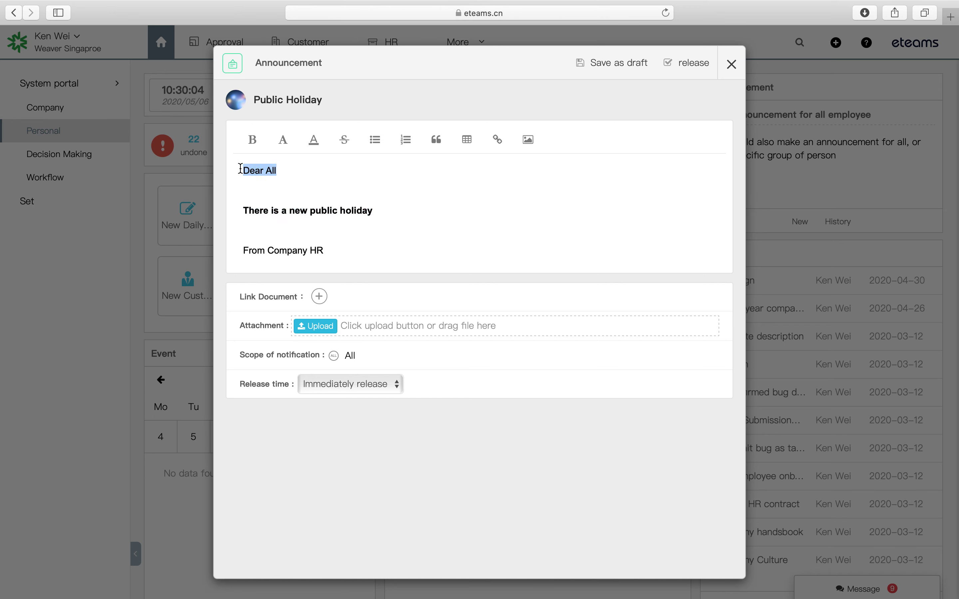
click(311, 147)
click(313, 167)
Release the announcement and review its view log and operation log.
mouse_move(337, 356)
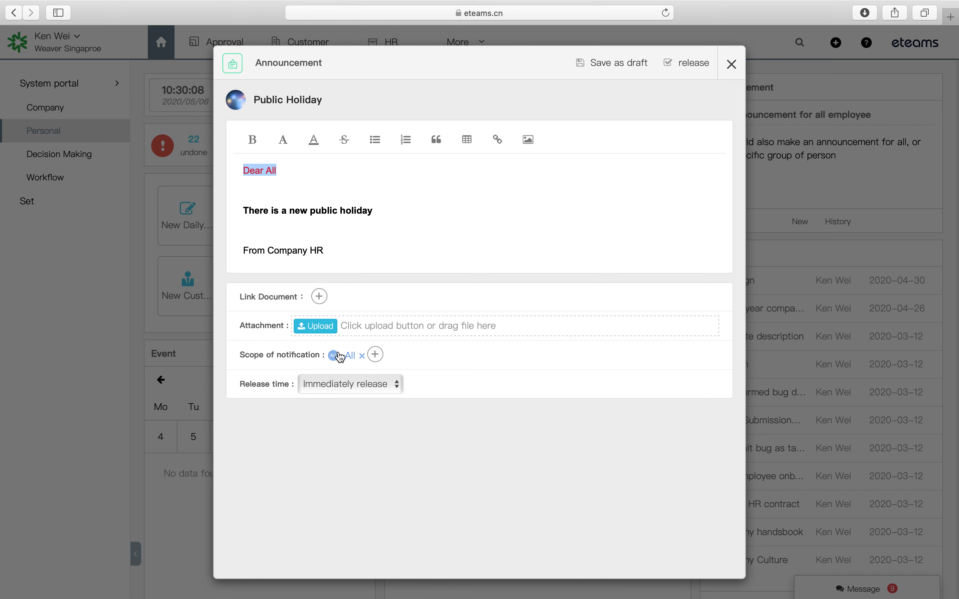
click(672, 65)
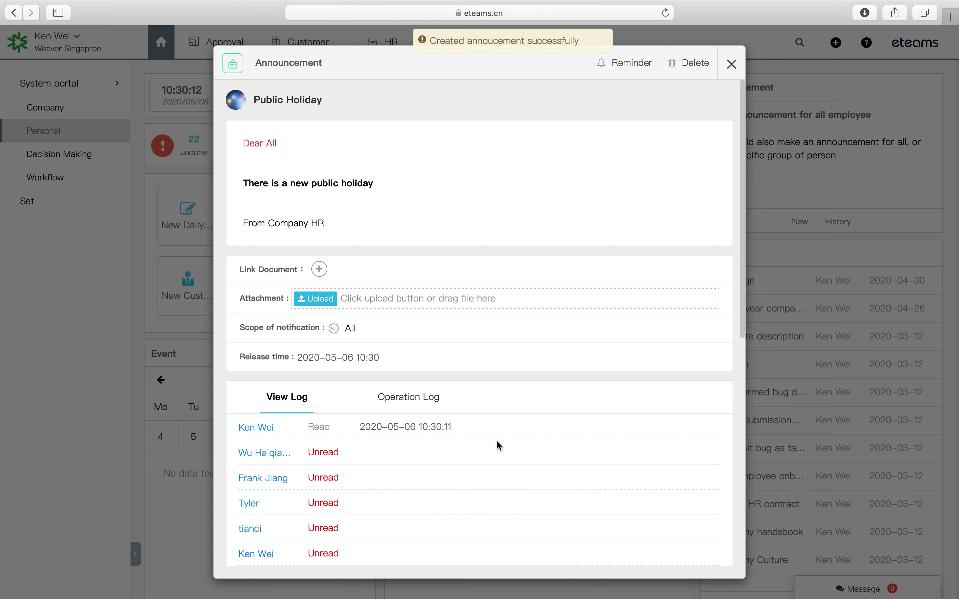
scroll(497, 440, down, 10)
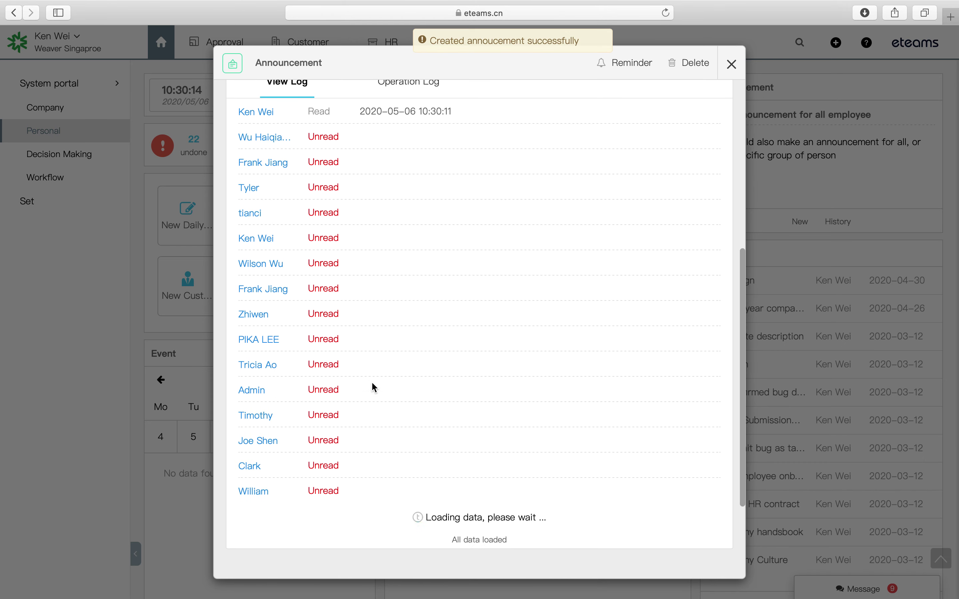
scroll(373, 383, up, 3)
scroll(379, 364, up, 2)
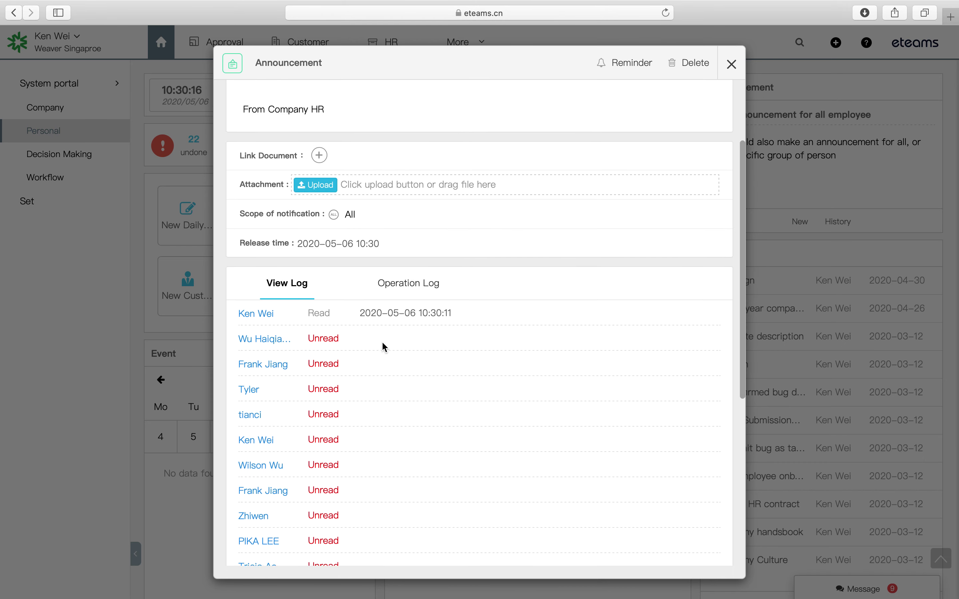
click(407, 290)
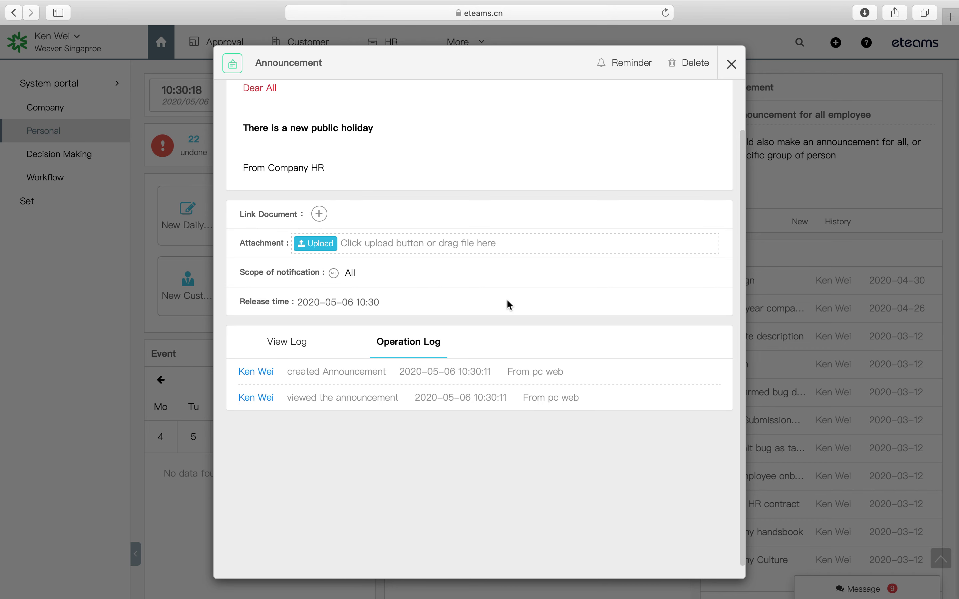
click(732, 65)
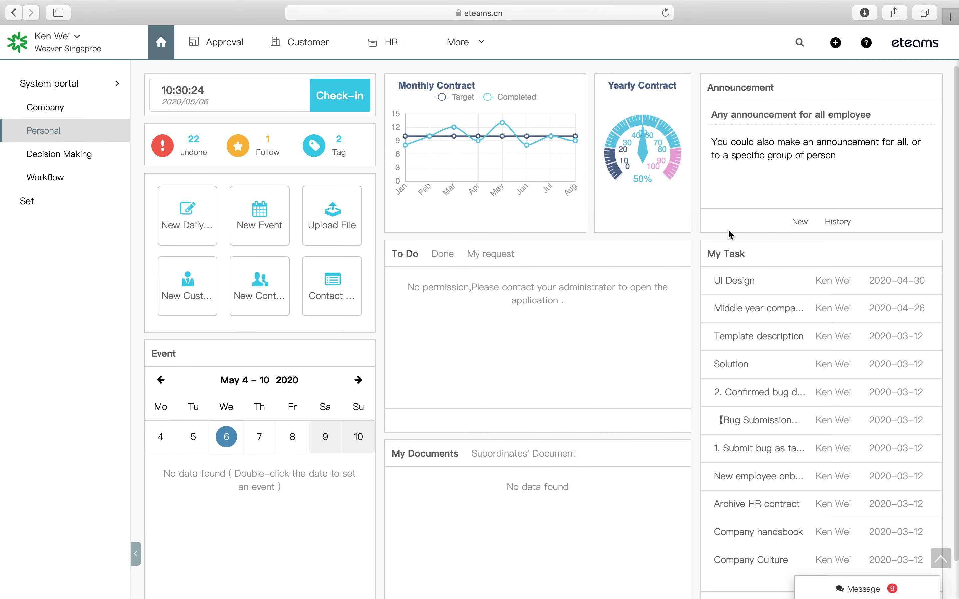
Set the progress of the "UI Design" task to 23% and send the comment "Finish POC" on it.
click(765, 293)
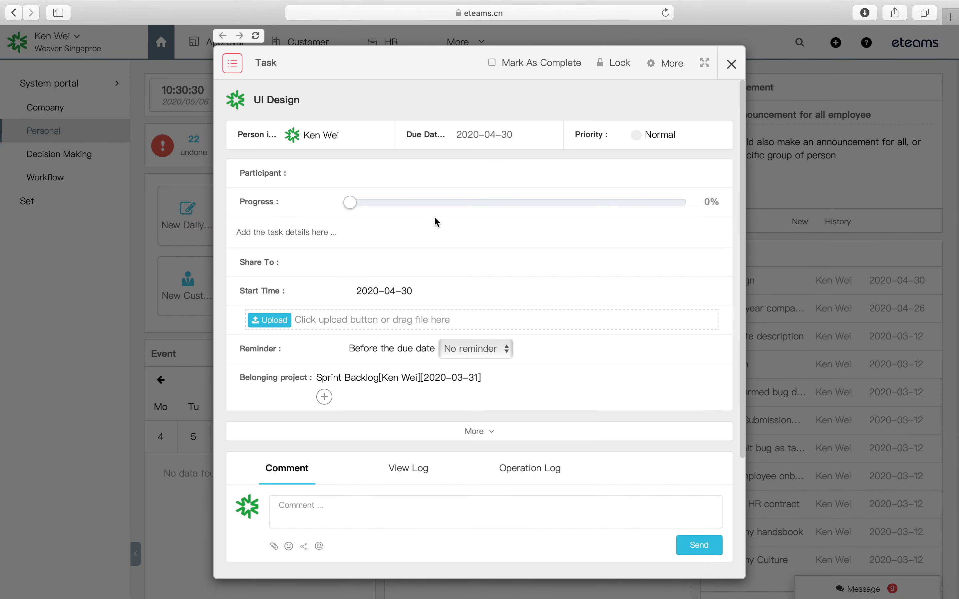
drag(350, 203, 428, 203)
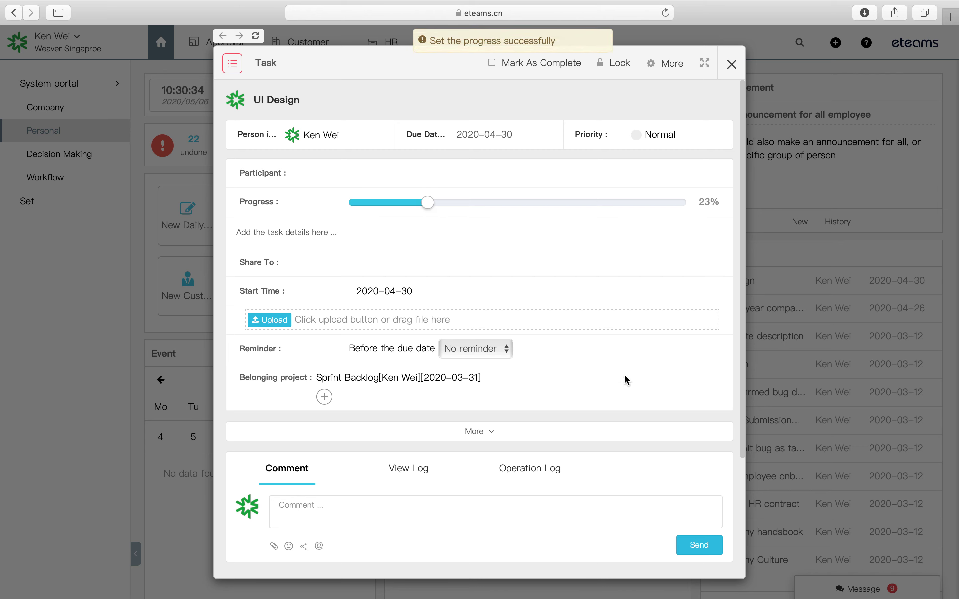
click(531, 511)
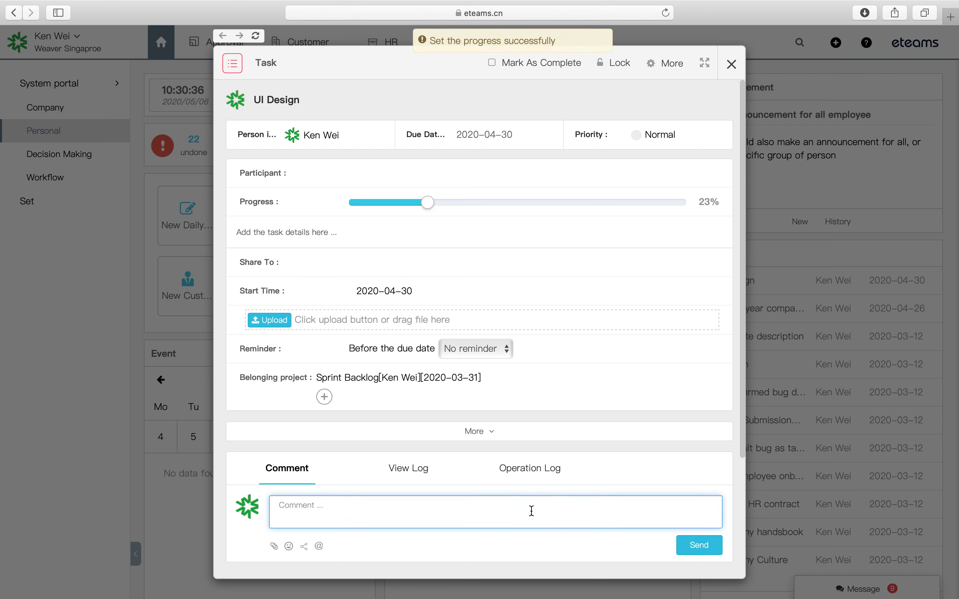
text(Finn)
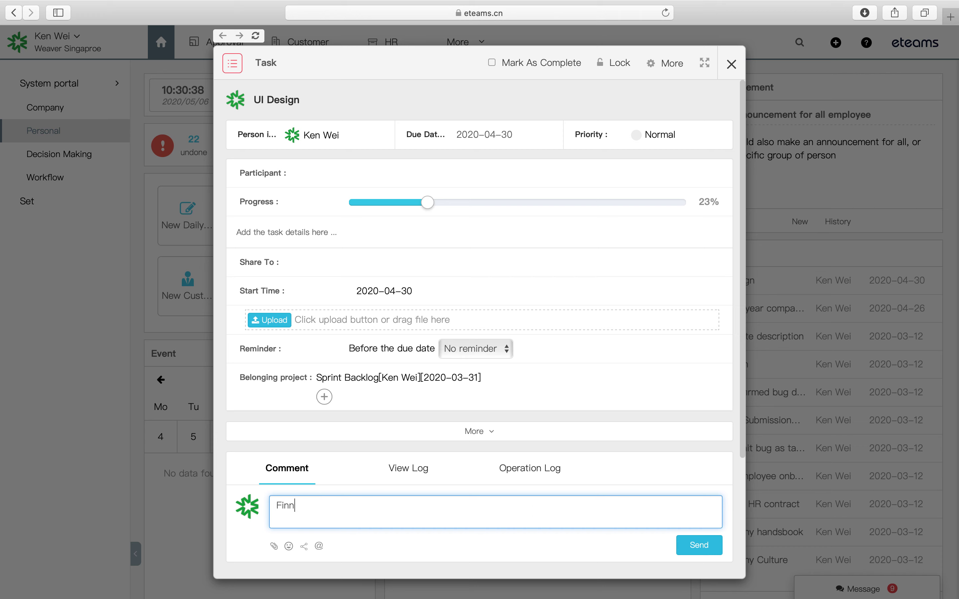
text(sh POC)
click(703, 545)
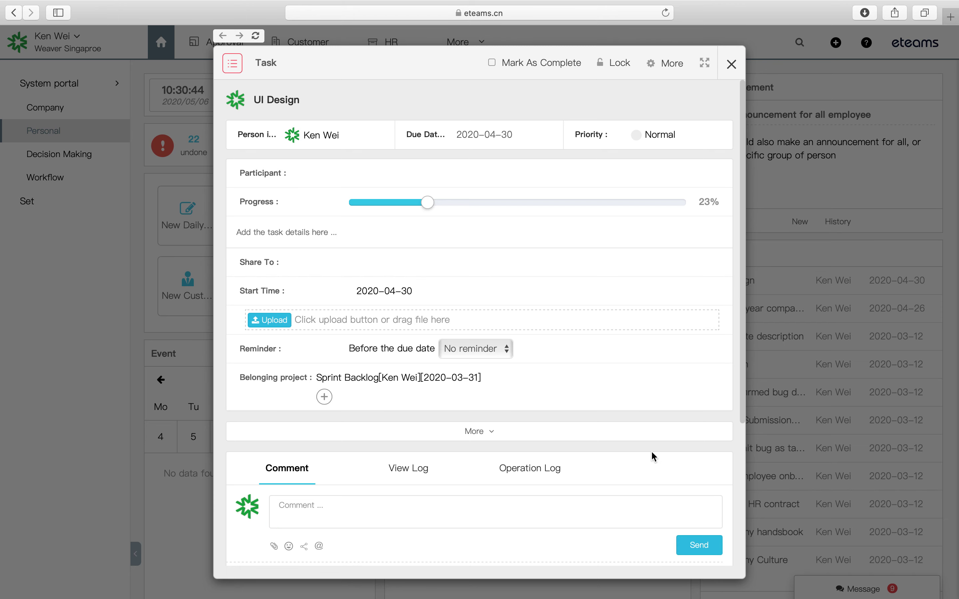
scroll(650, 445, up, 5)
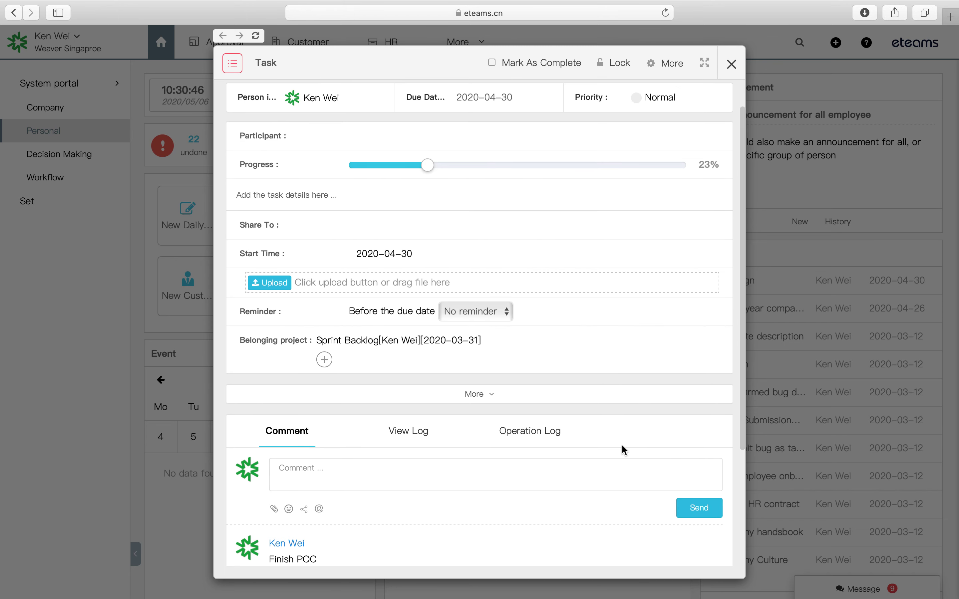
scroll(621, 444, down, 4)
mouse_move(621, 443)
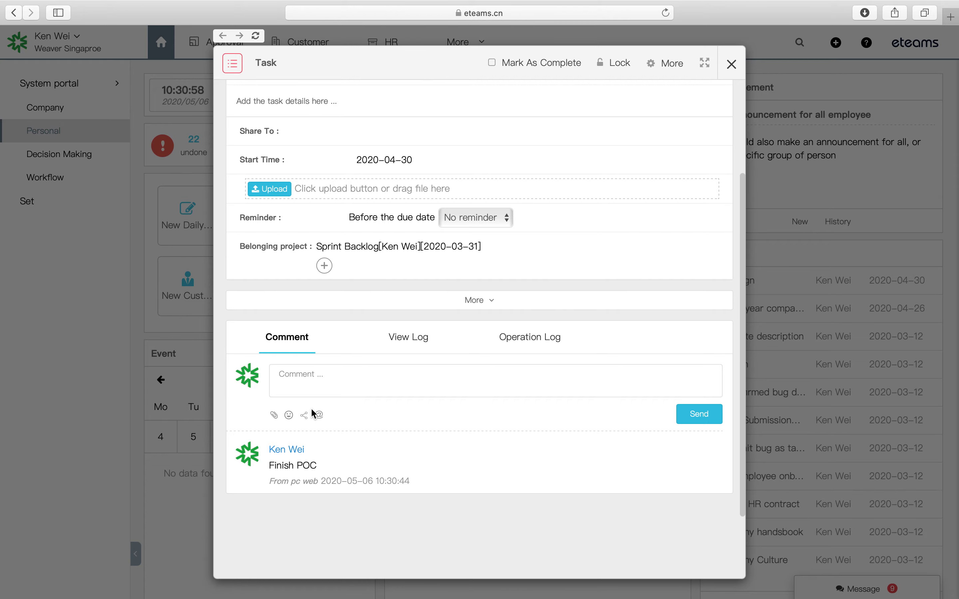
click(732, 64)
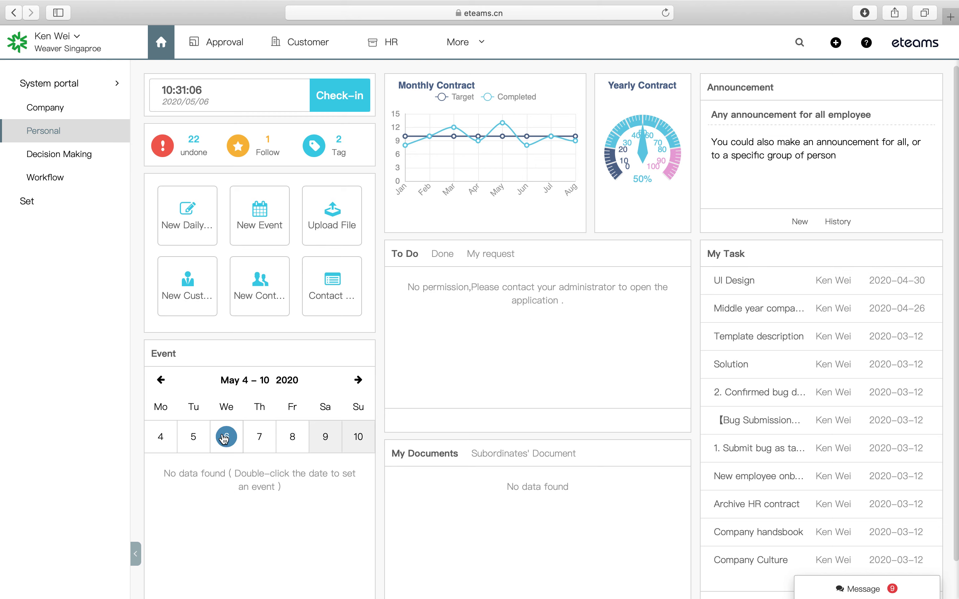
Create a new event titled "DEMO For customer" and make it neither all-day nor repeated.
click(257, 215)
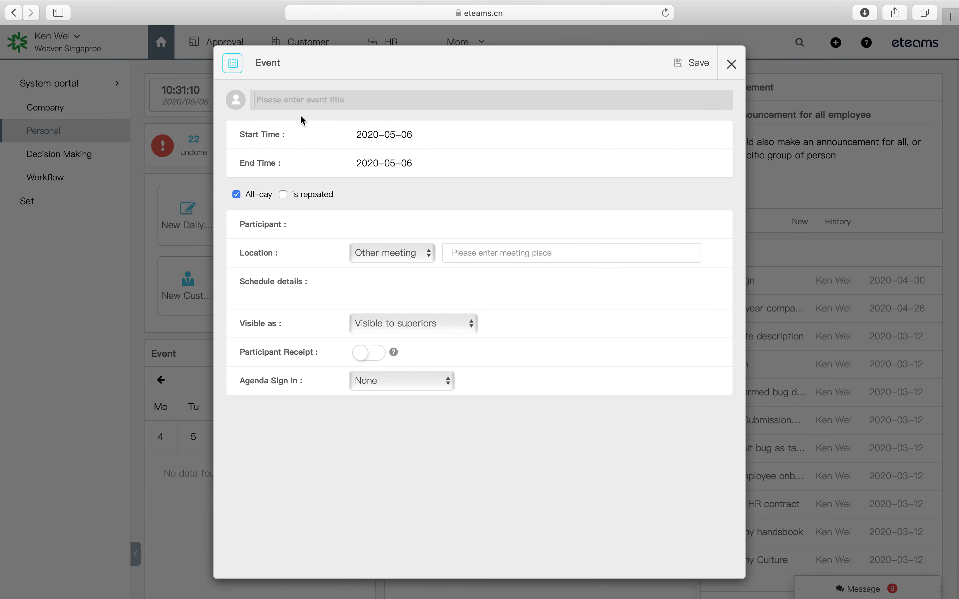
text(DEMO For customer)
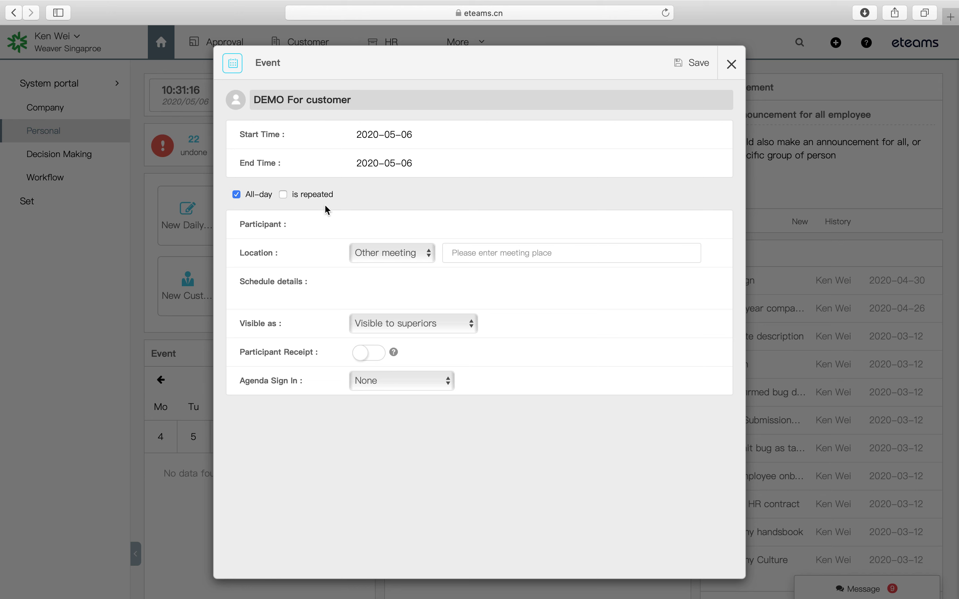
click(285, 195)
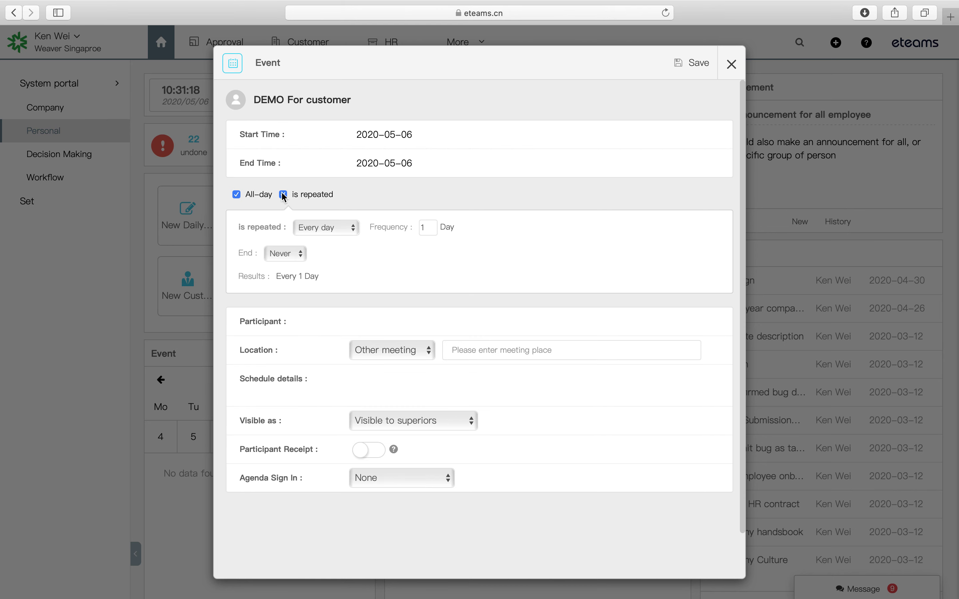
click(285, 195)
click(236, 195)
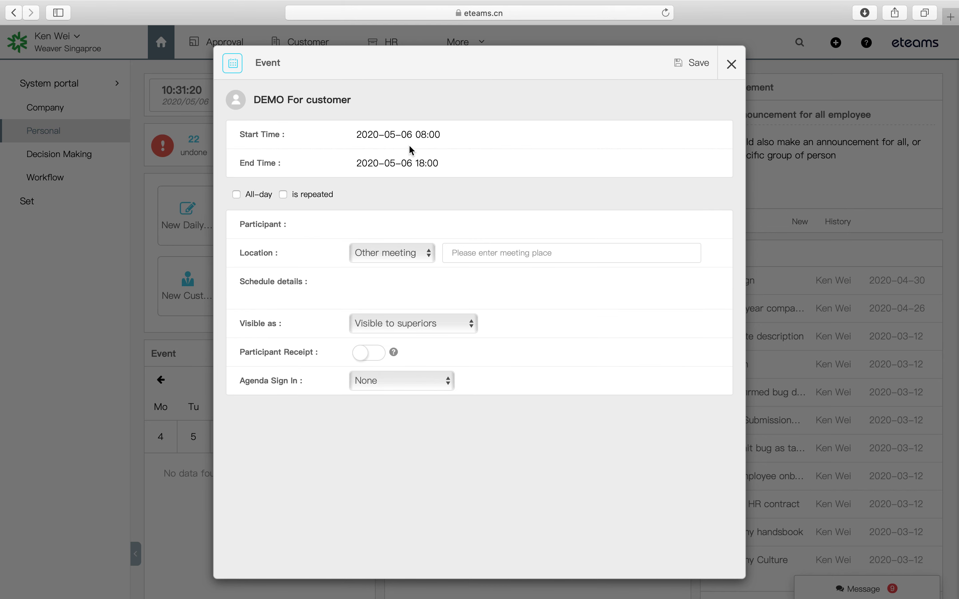
click(434, 134)
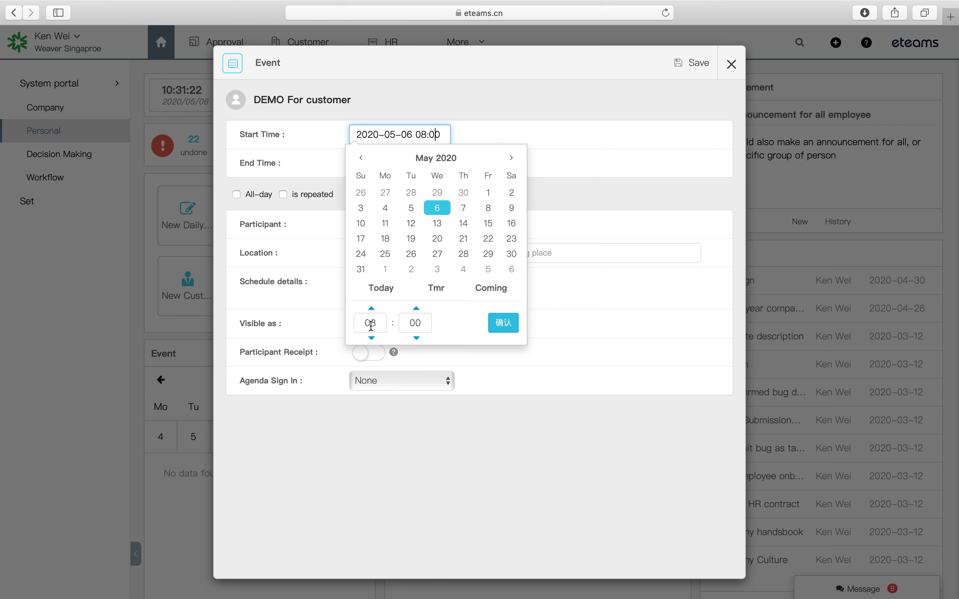
click(371, 338)
click(372, 308)
click(371, 308)
click(372, 309)
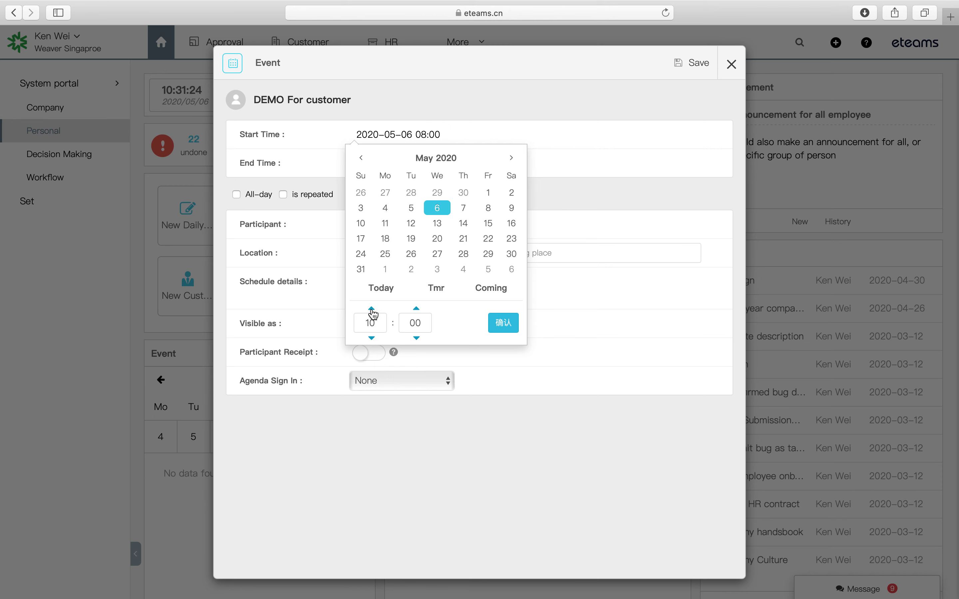
click(502, 323)
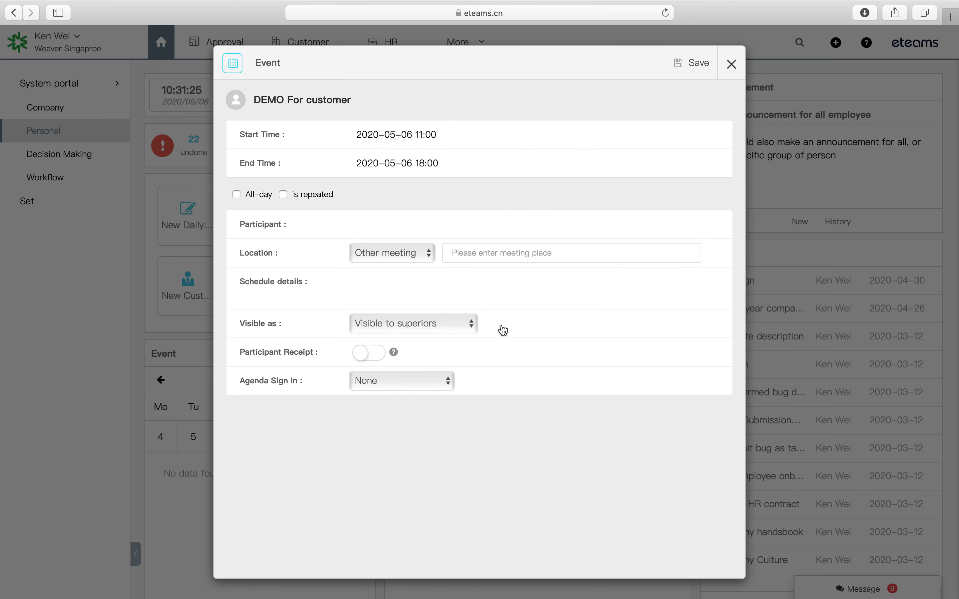
click(421, 166)
click(373, 338)
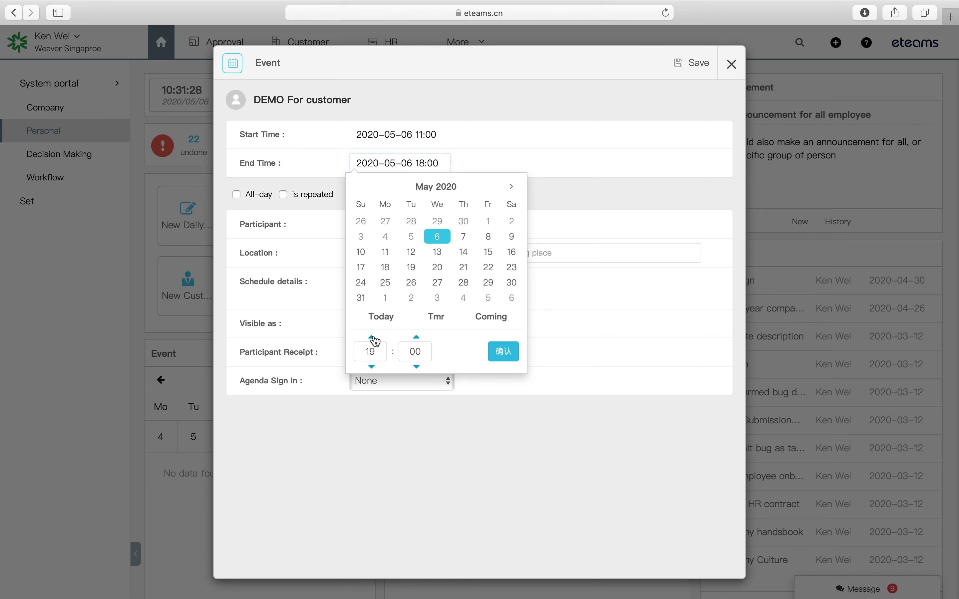
click(372, 338)
click(373, 337)
click(373, 338)
click(372, 367)
double_click(370, 351)
text(12)
click(503, 352)
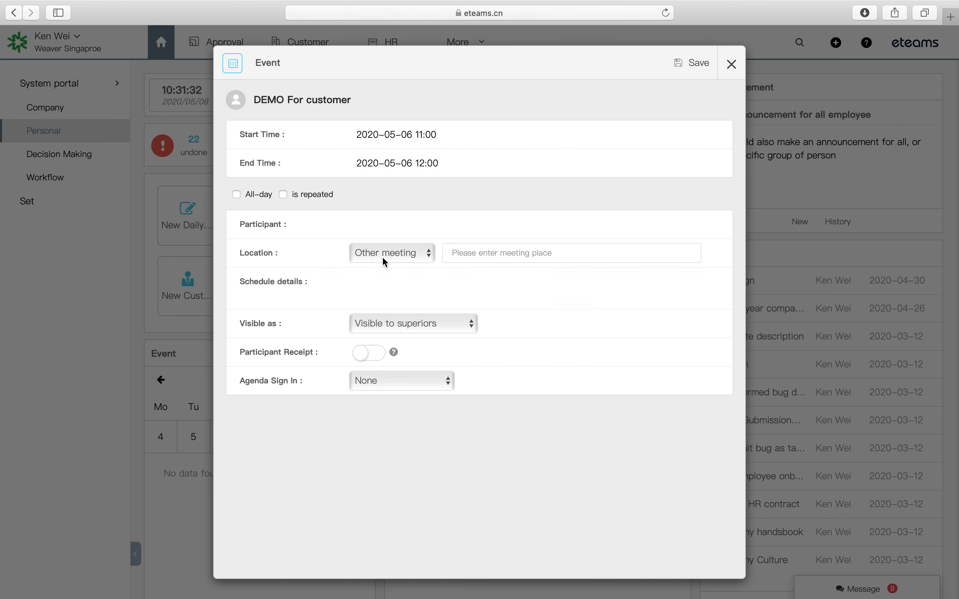
Save the event and review its details from the Event calendar on the reloaded Personal portal.
click(691, 63)
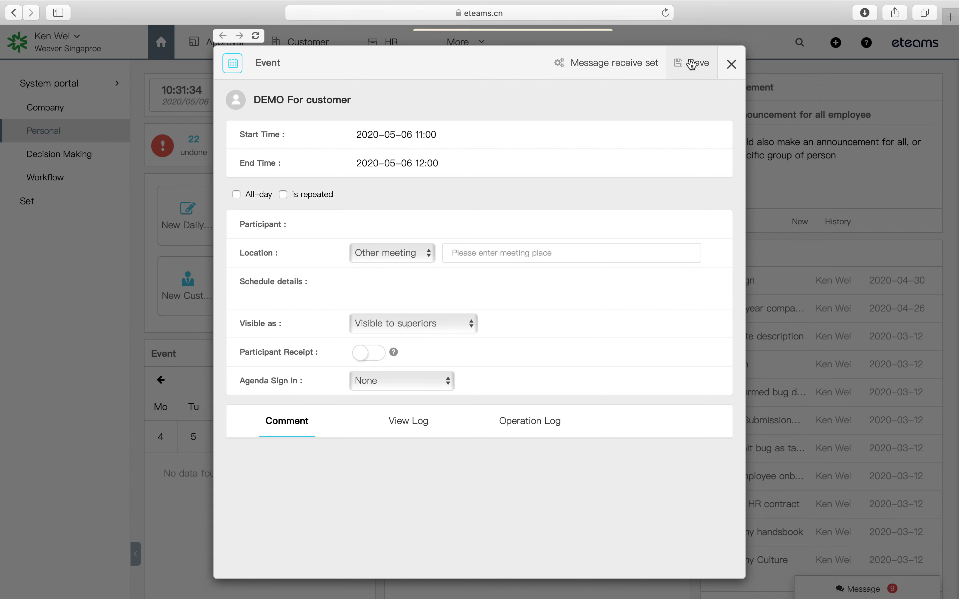
click(732, 64)
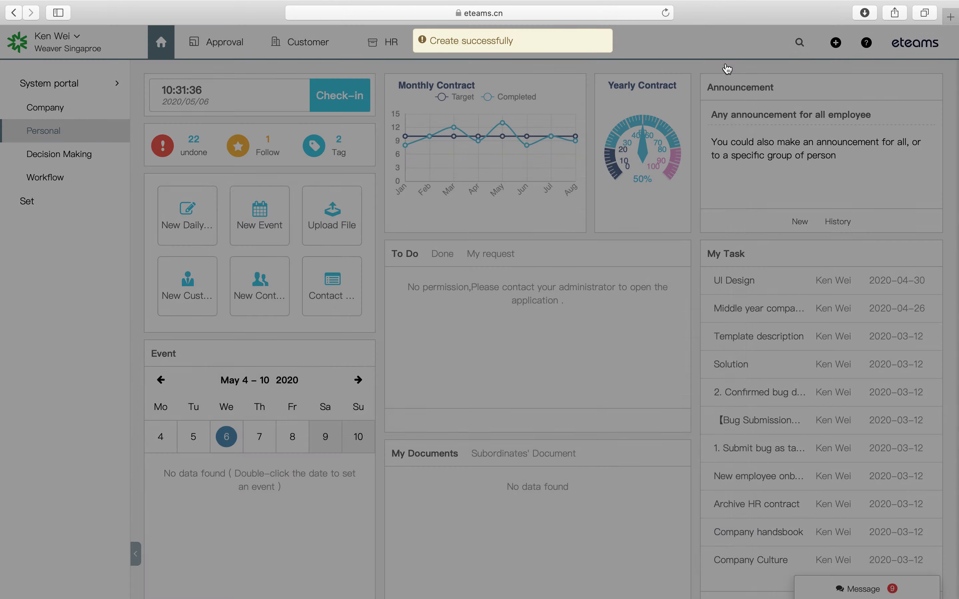
click(666, 13)
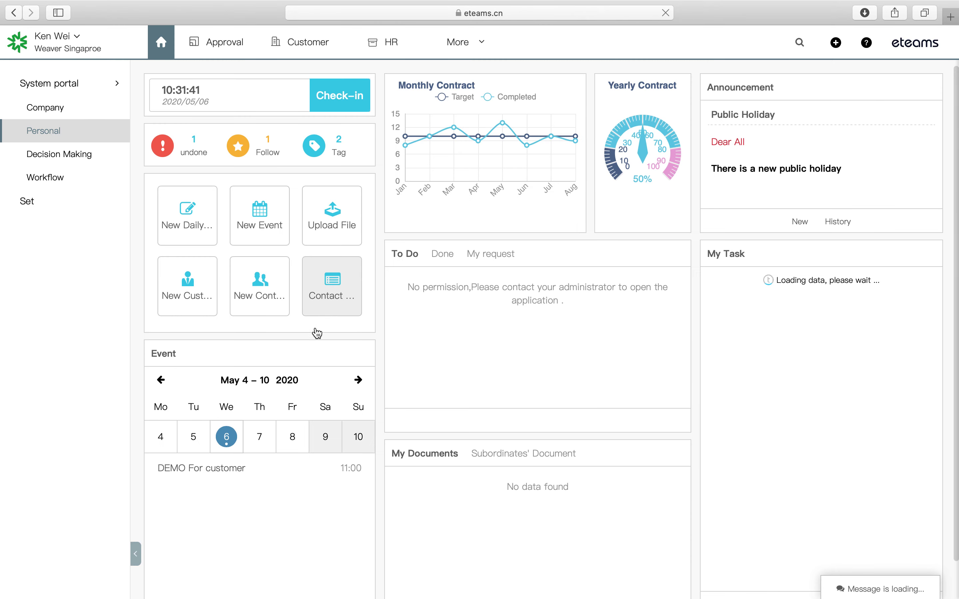
click(233, 473)
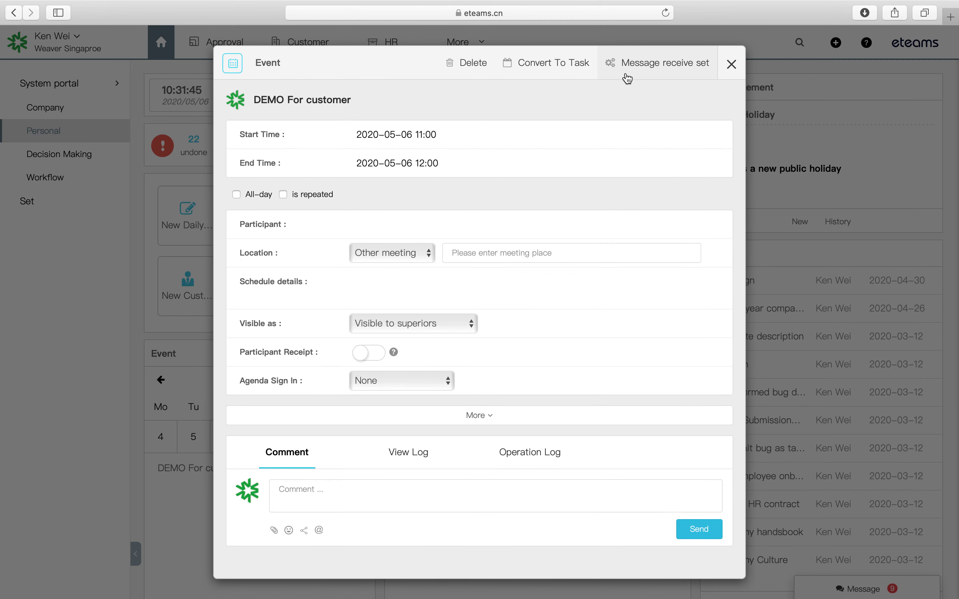
click(732, 64)
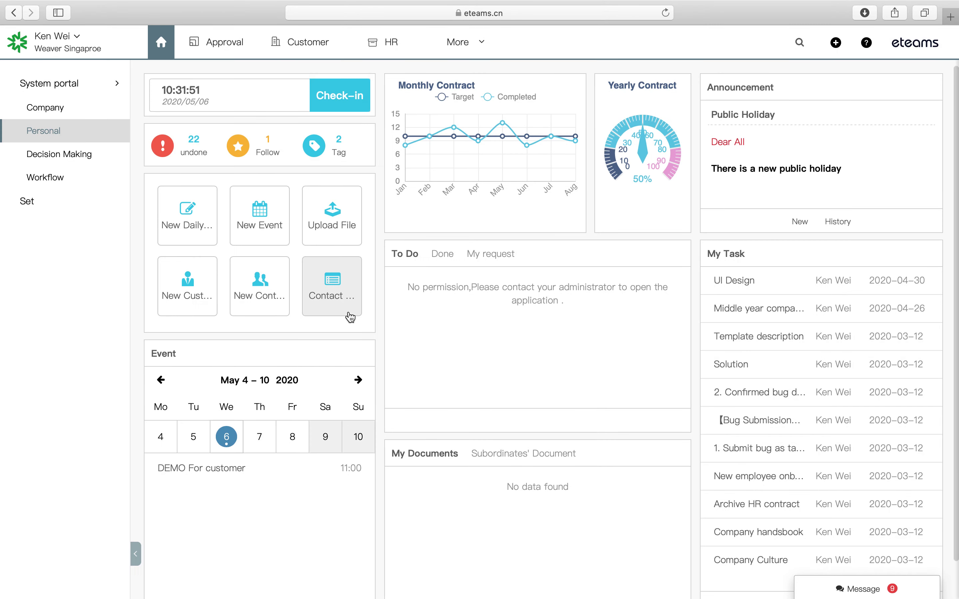
Examine the Contract Amount and 2020 Contact & Cash in charts on the Decision Making portal.
click(86, 166)
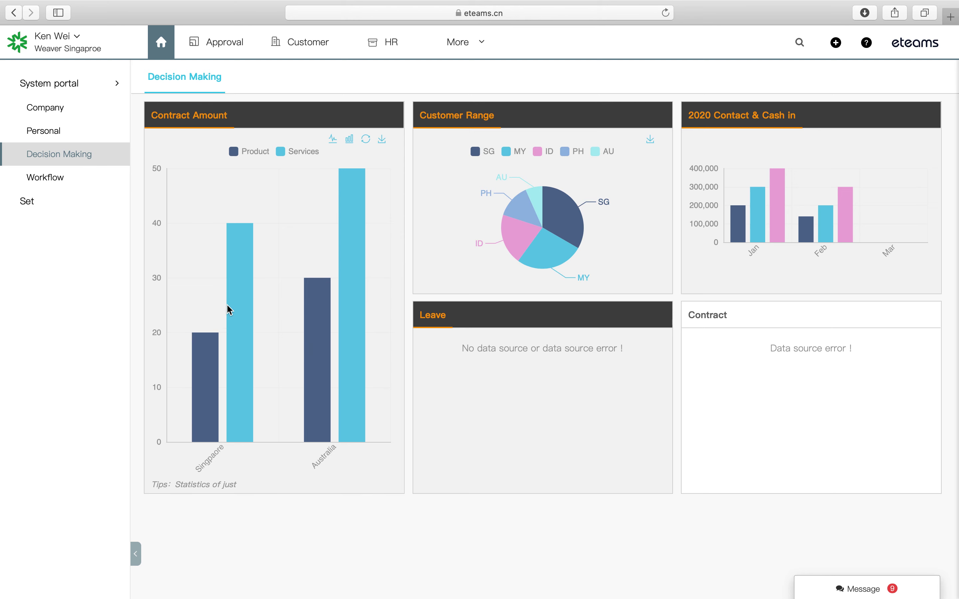
mouse_move(231, 304)
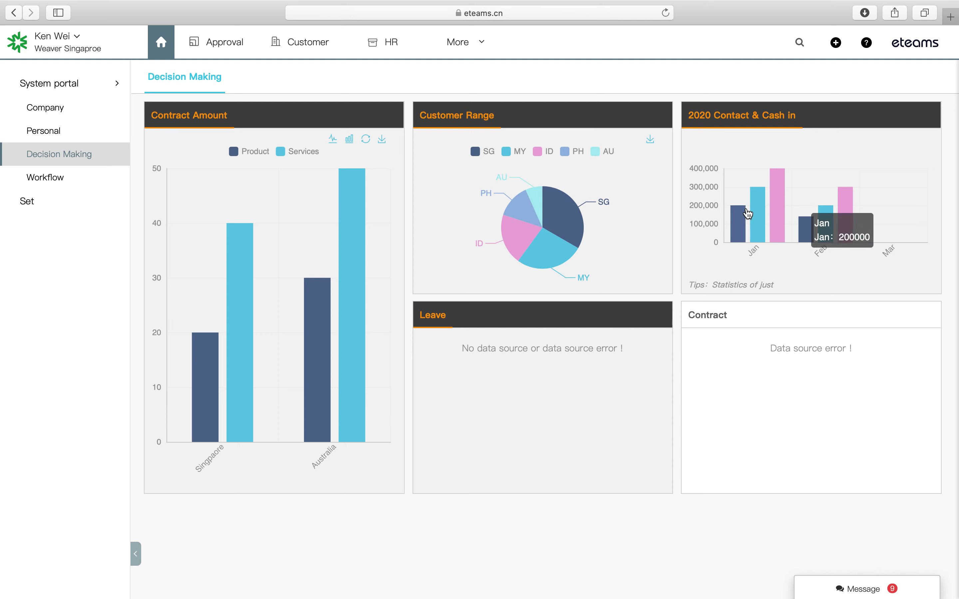
mouse_move(789, 196)
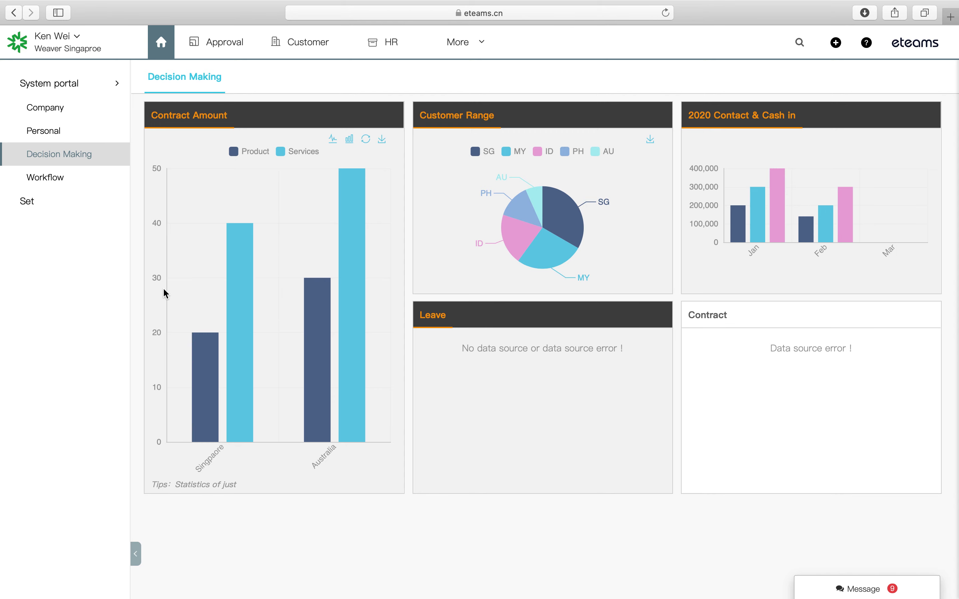
Review the node information of the Company and Personal portals in the portal settings.
click(38, 210)
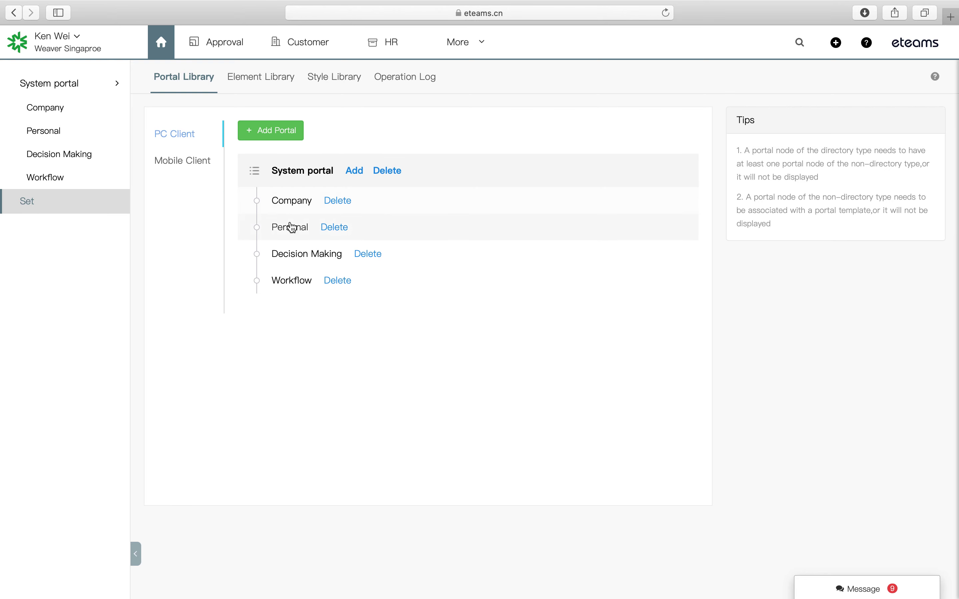
click(299, 202)
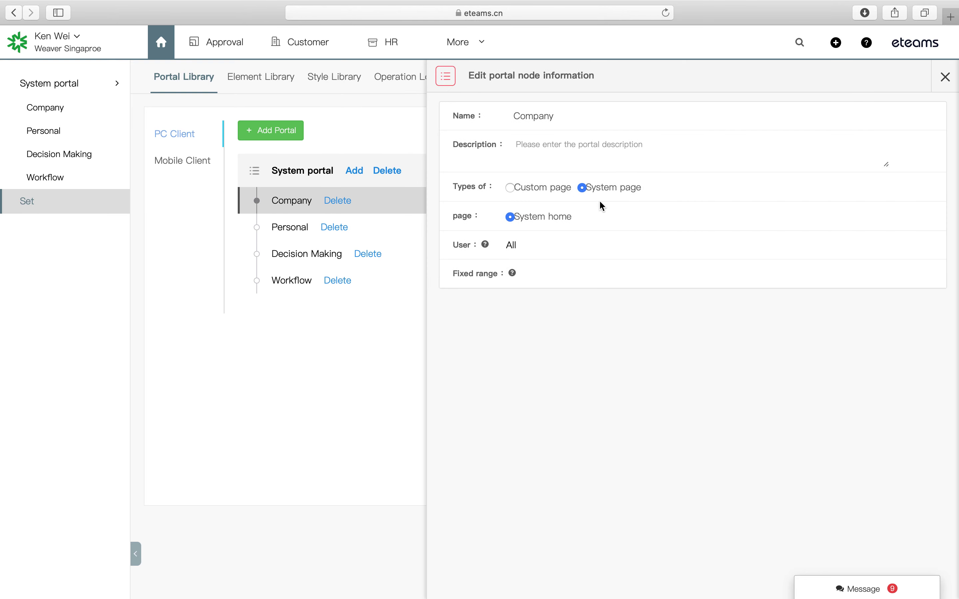
mouse_move(507, 255)
click(298, 237)
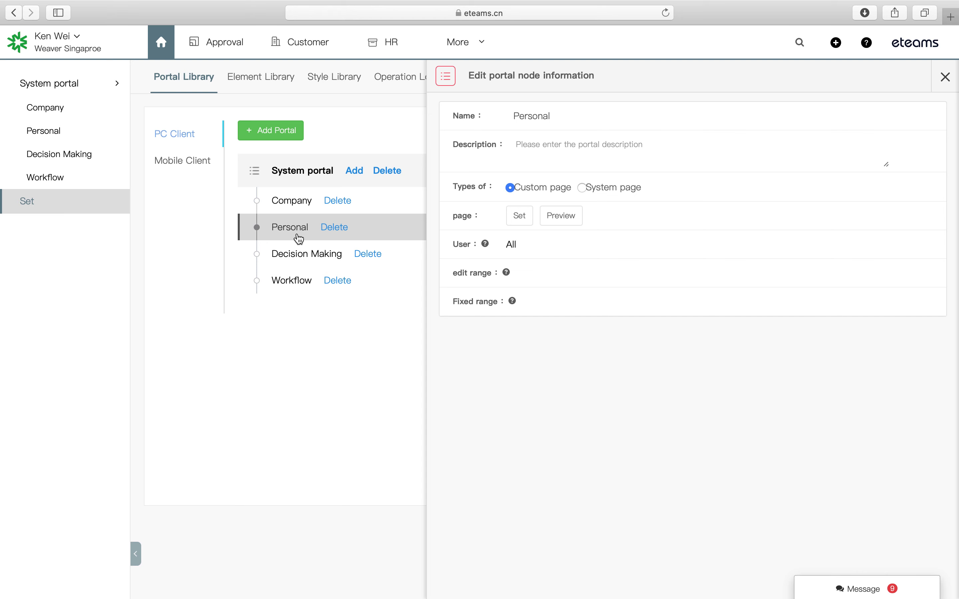
Open the custom page editor of the Personal portal and look over its element layout.
click(517, 222)
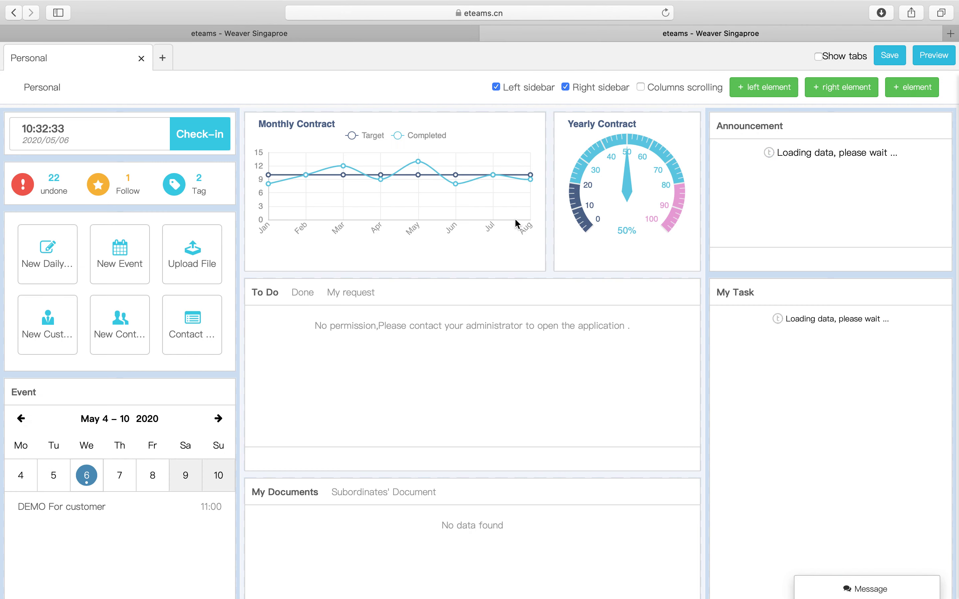
scroll(343, 230, down, 3)
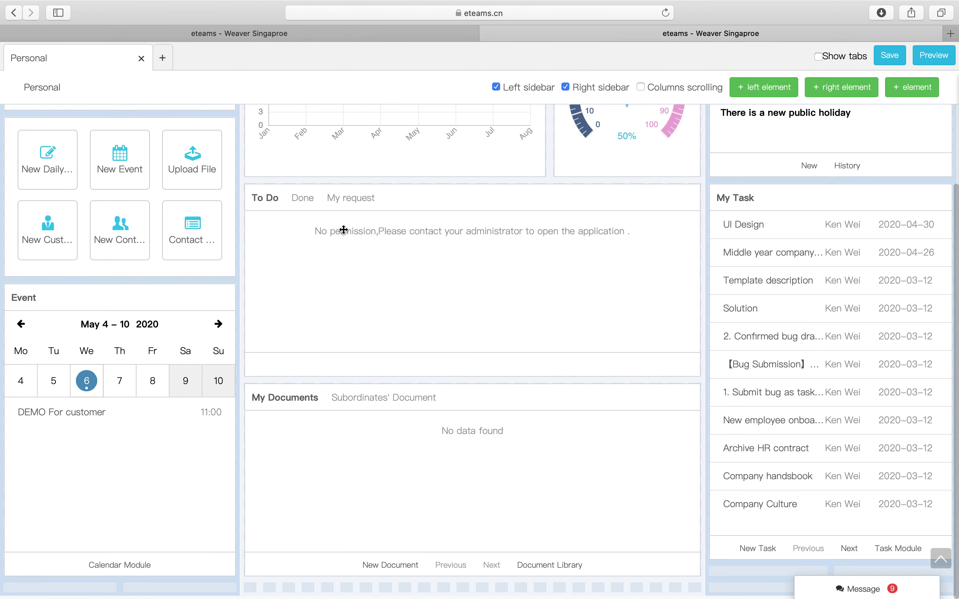
scroll(342, 229, up, 3)
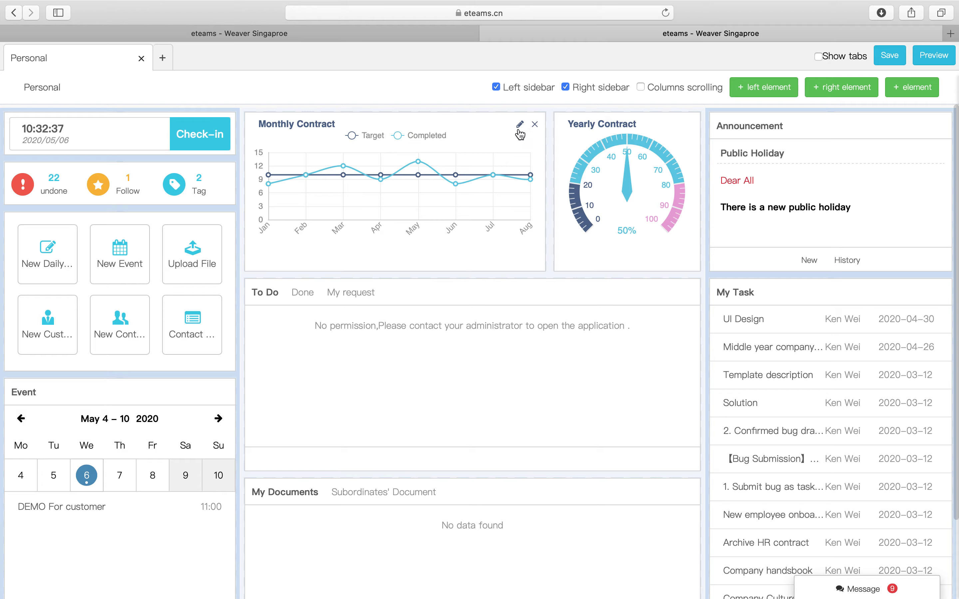
Inspect the tab page settings of the Monthly Contract chart and leave the page editor without saving.
click(519, 131)
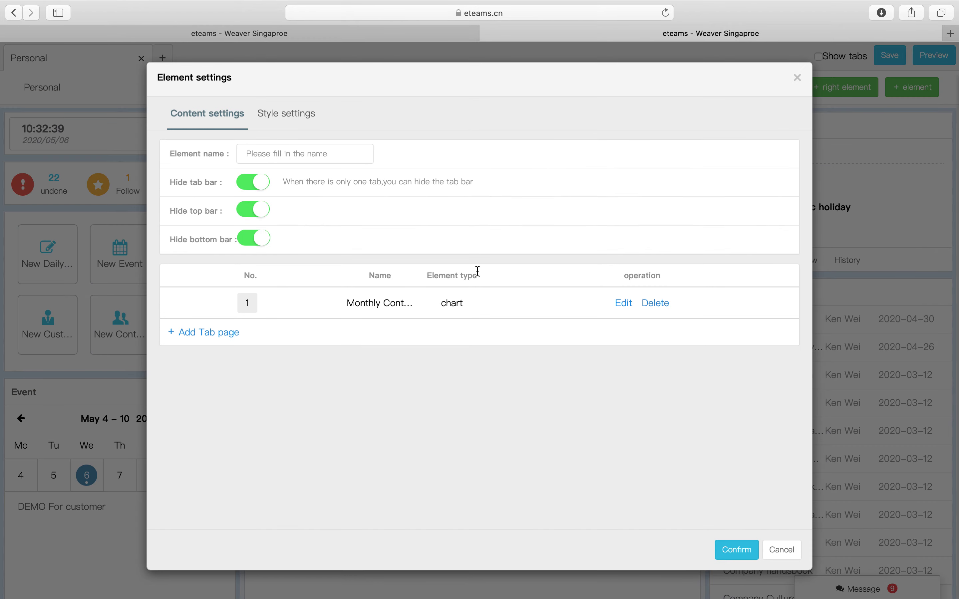
click(623, 303)
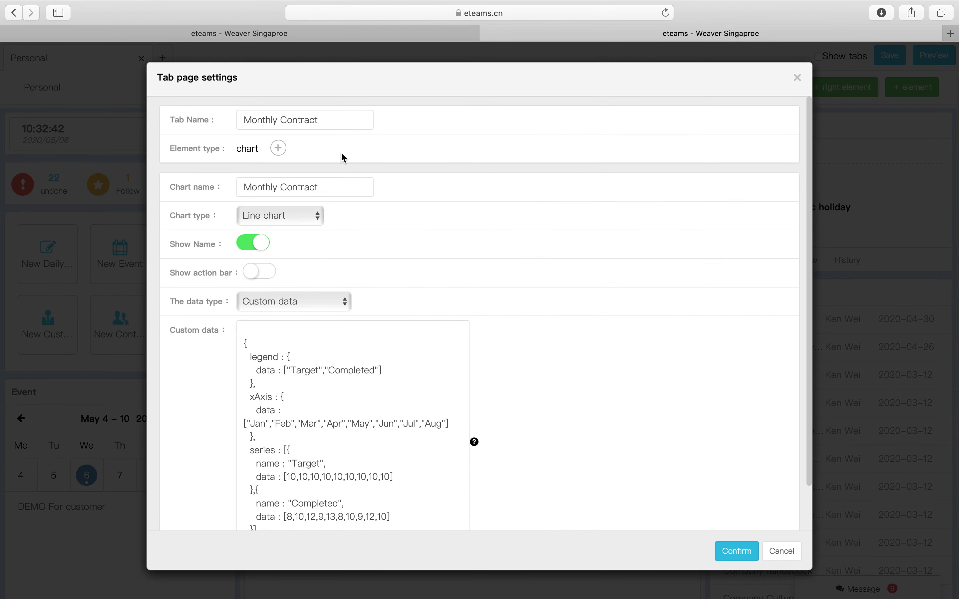
click(345, 122)
scroll(297, 318, down, 10)
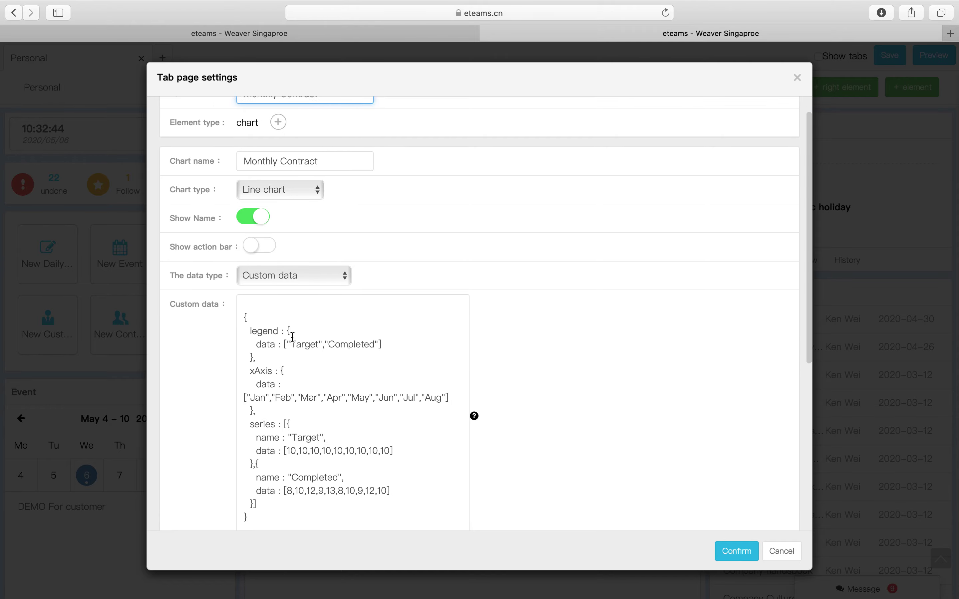
scroll(291, 336, up, 10)
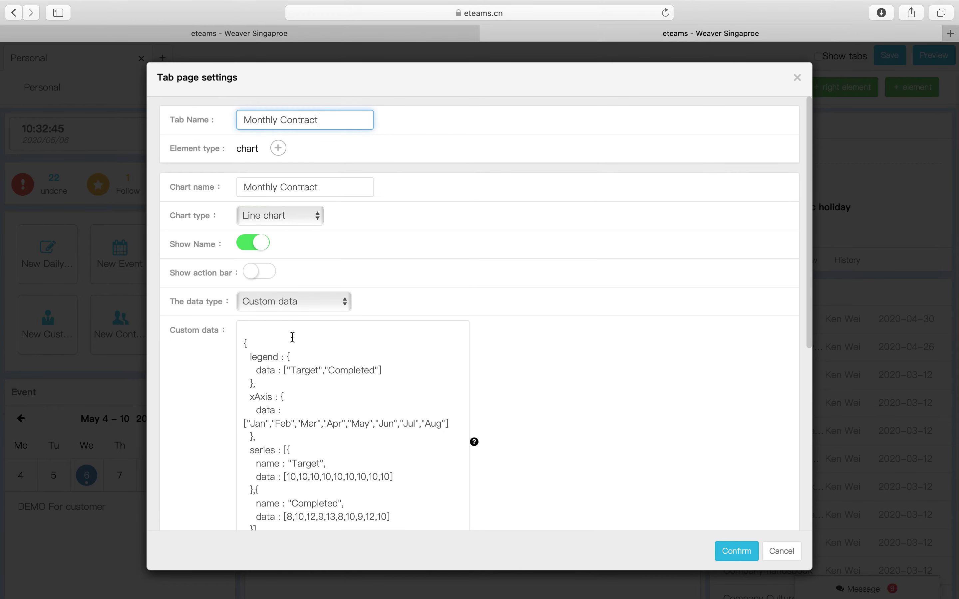
click(796, 79)
click(797, 79)
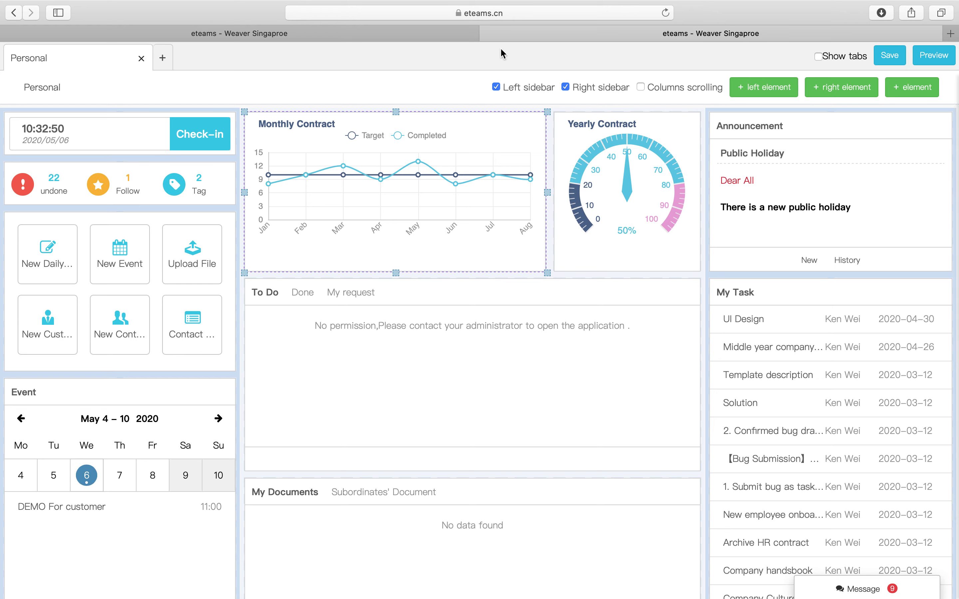
click(490, 34)
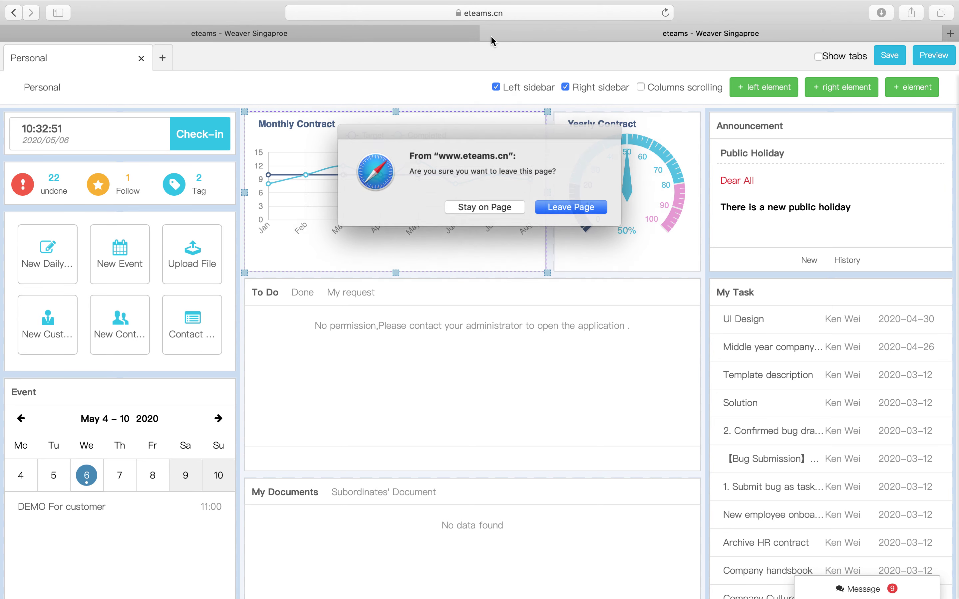
click(567, 207)
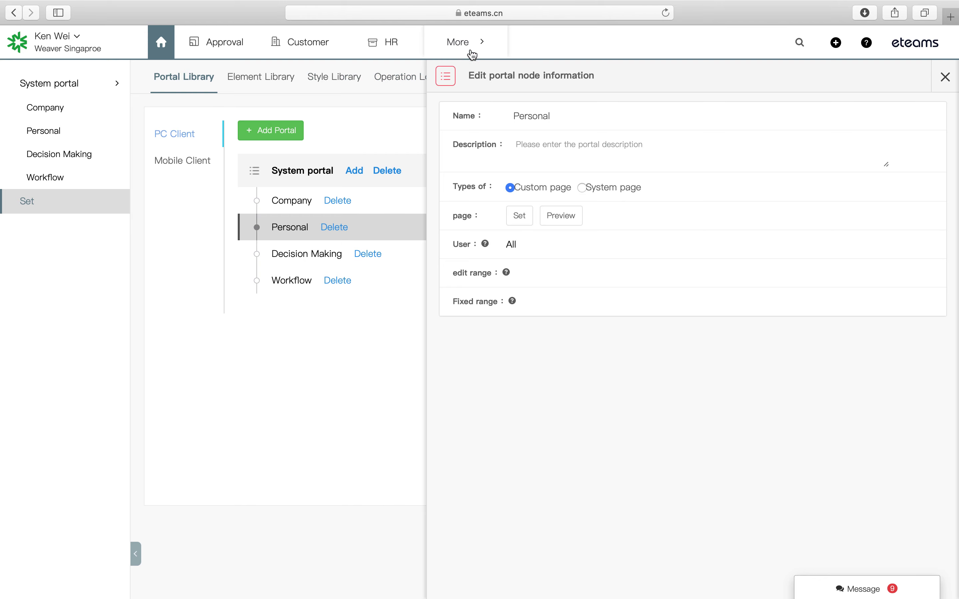
Open the "New Employee Onboard" project in the Project module and look through its scheduled task board.
click(481, 51)
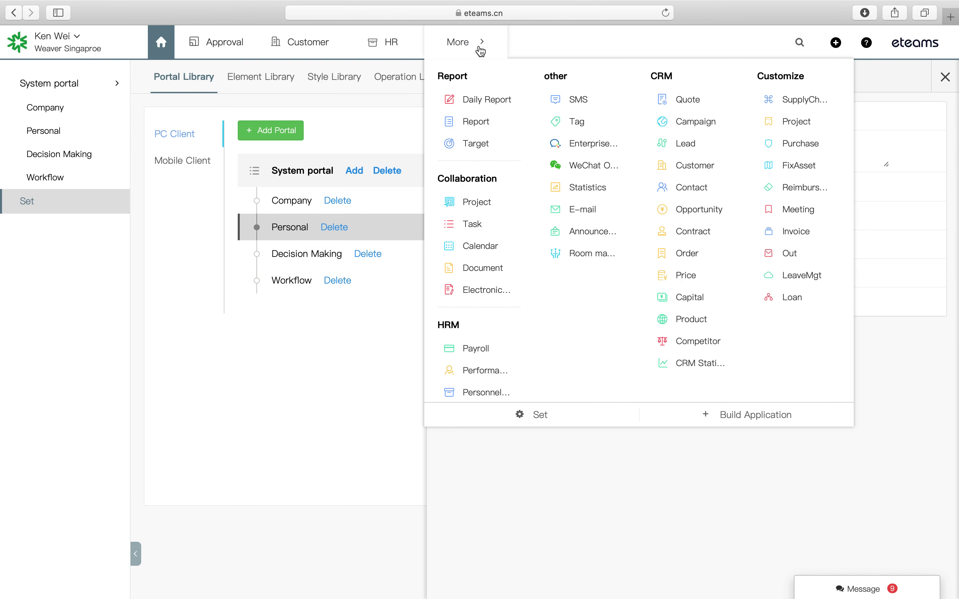
click(468, 203)
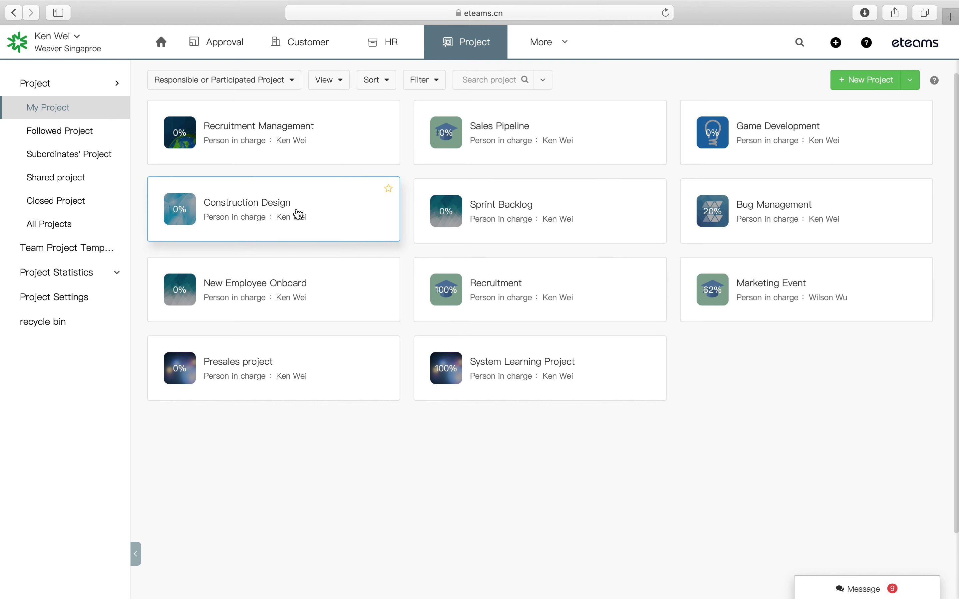
click(298, 277)
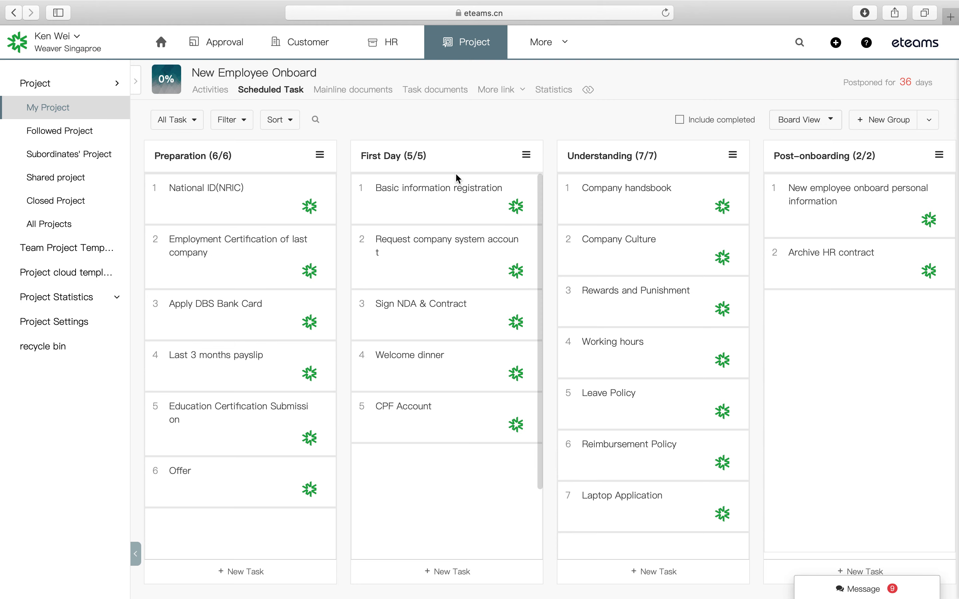
scroll(554, 228, right, 3)
scroll(553, 228, down, 5)
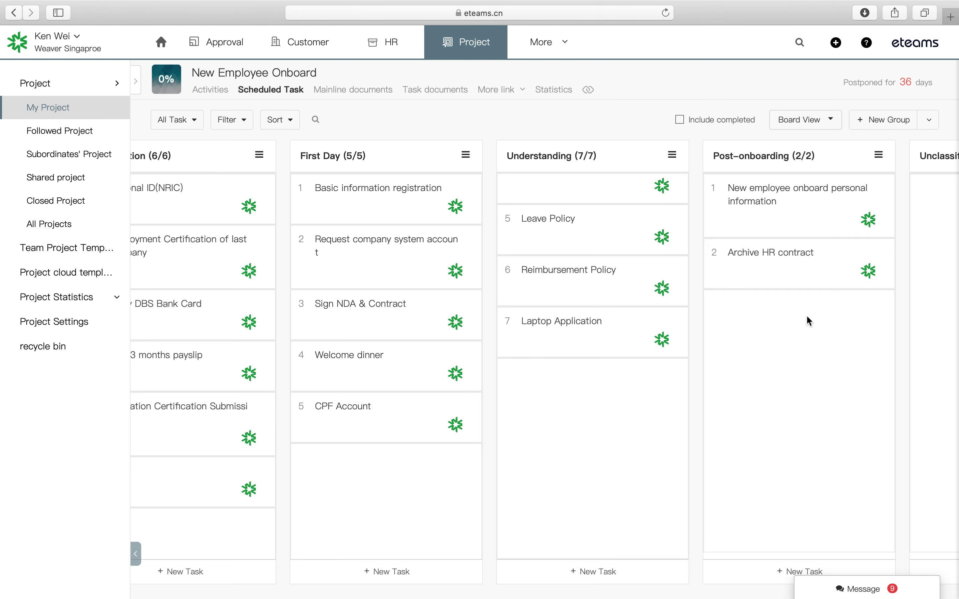
scroll(618, 384, up, 5)
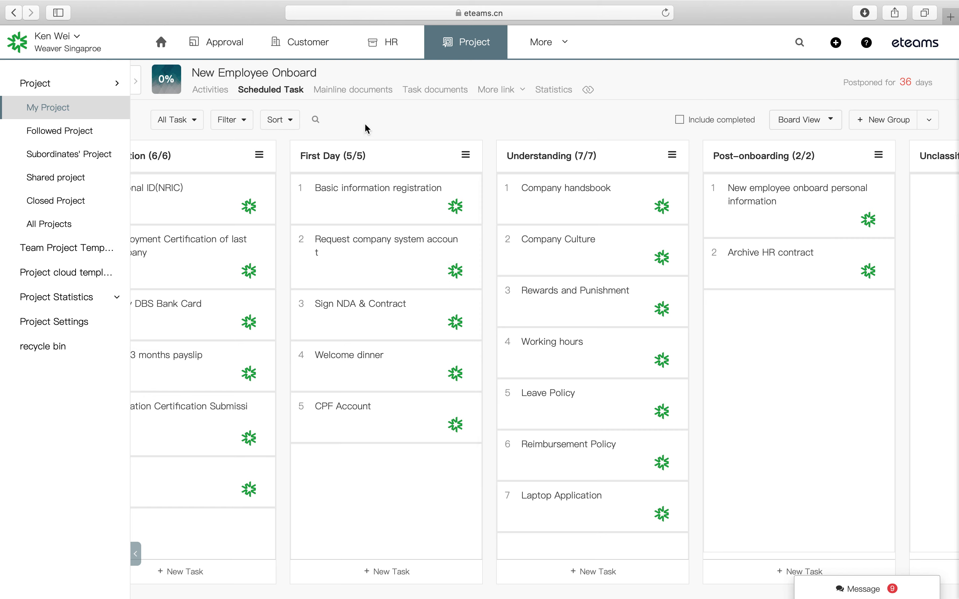
click(508, 96)
Start a new project in the Project module and name it "Preparation for presales slide".
click(466, 56)
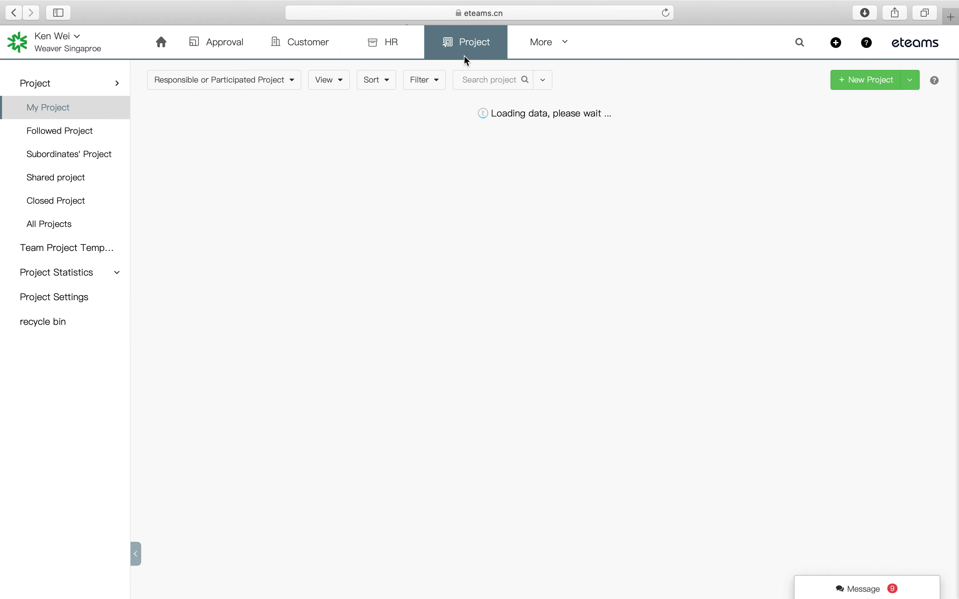
click(902, 82)
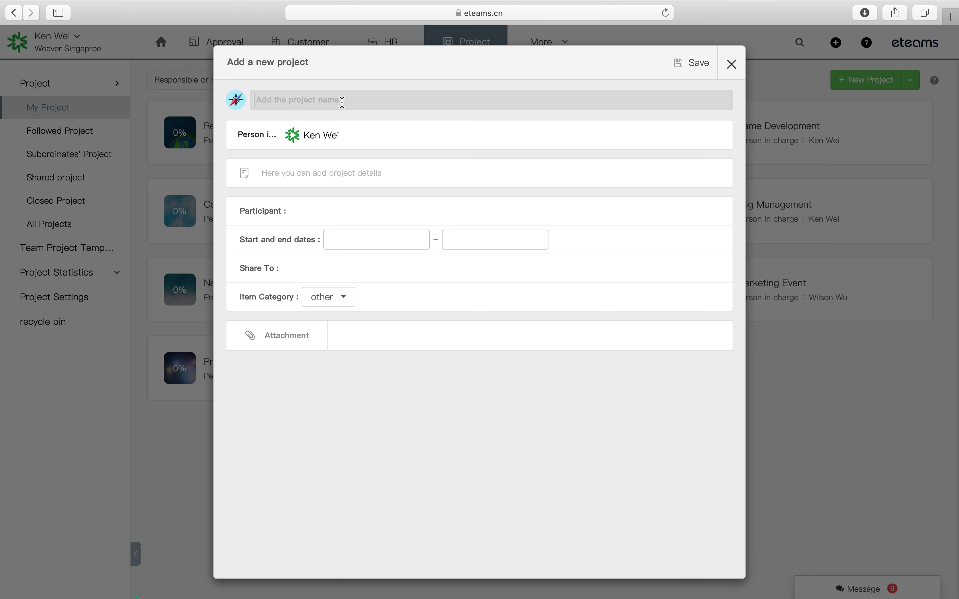
text(Preparation for presales)
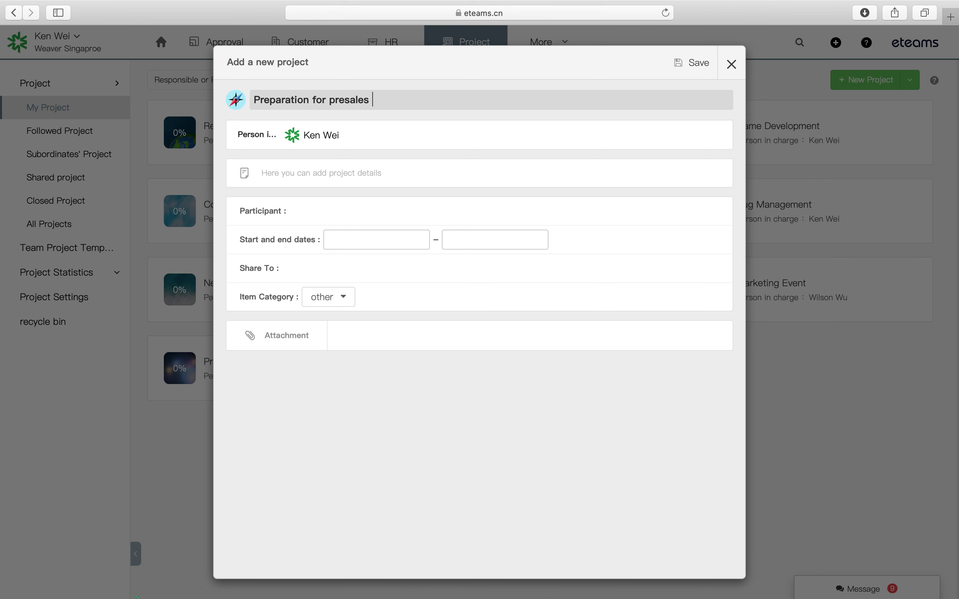
click(305, 179)
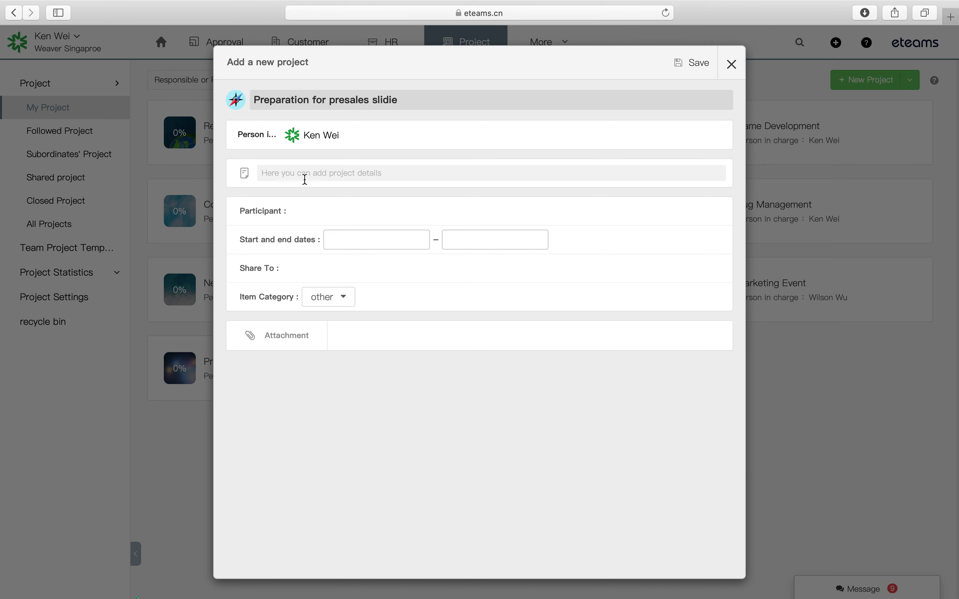
click(390, 101)
right_click(390, 102)
click(413, 105)
Enter "Prepare for Singapore demo customer Pte. ltd." as the new project's details.
click(302, 173)
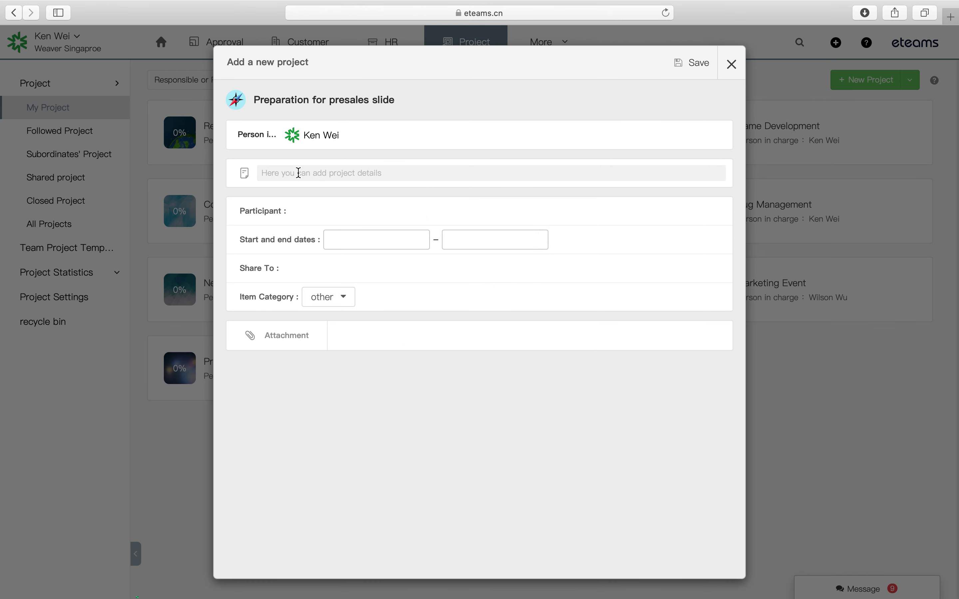
text(Prepar)
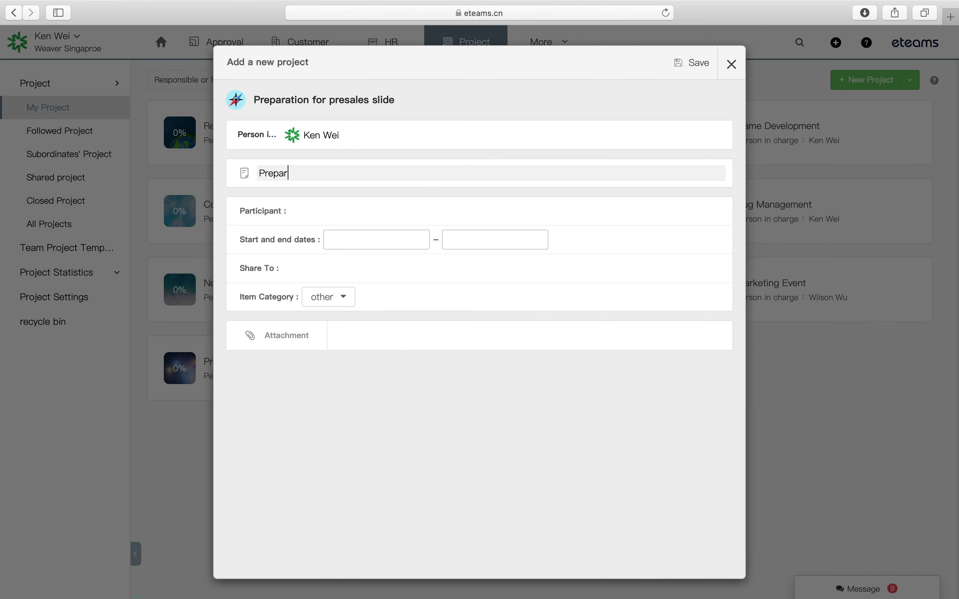
text(e for sng )
text(demo customer pt)
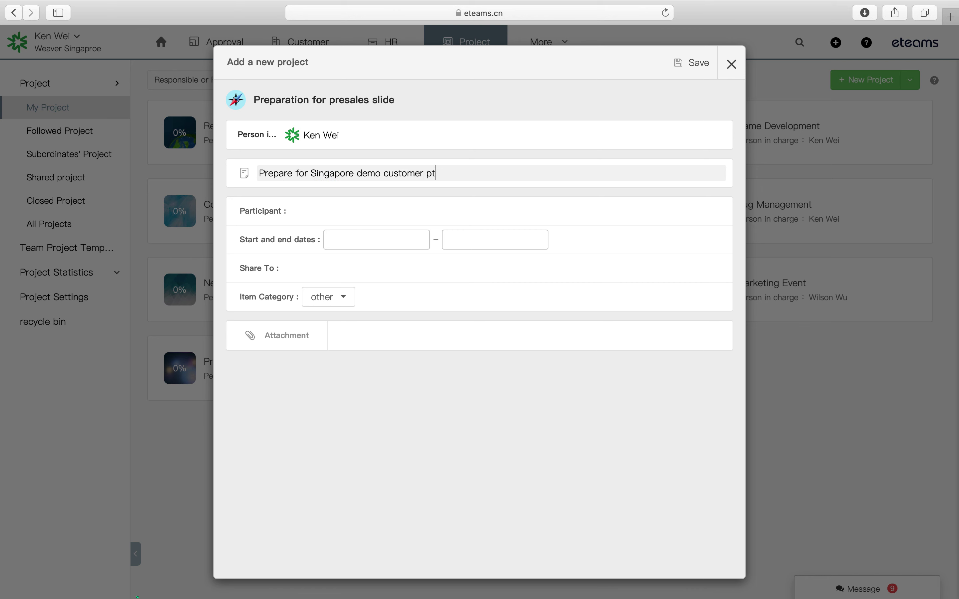
text(e)
Set the project's start date to 2020-05-06 and its end date to 2020-05-12.
click(347, 243)
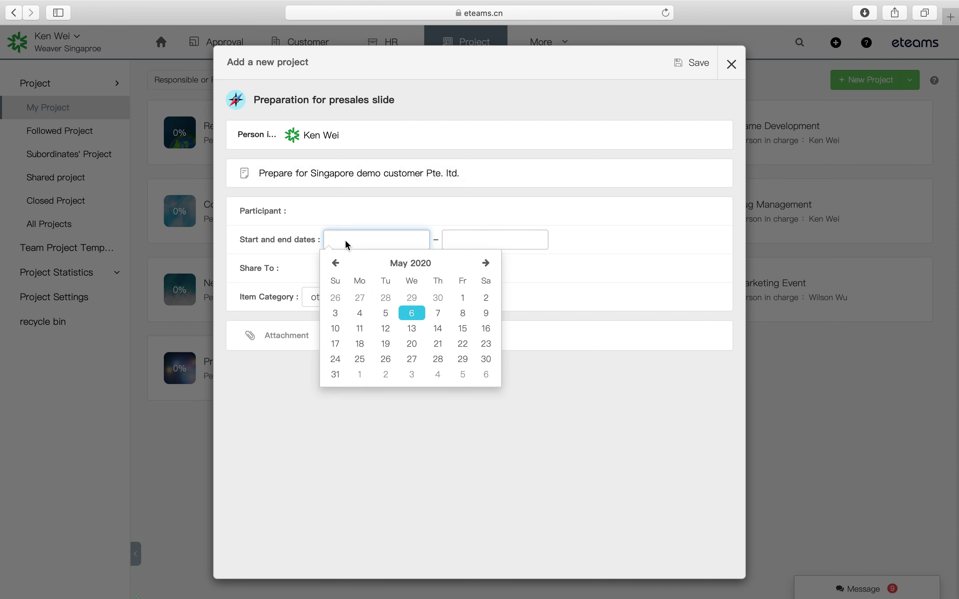
click(419, 319)
click(484, 243)
click(509, 331)
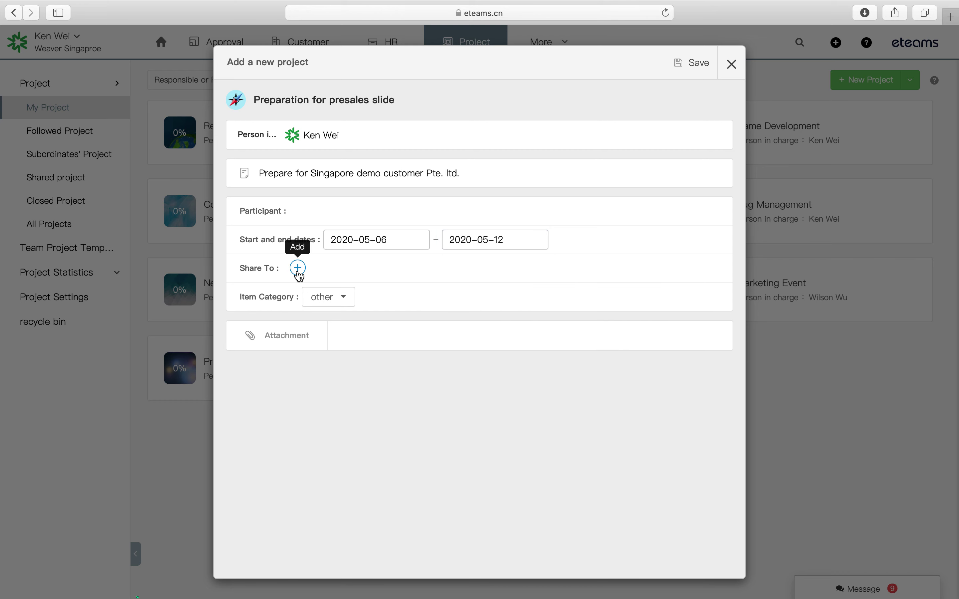
Share the project with two members and add one of them as the participant.
click(298, 270)
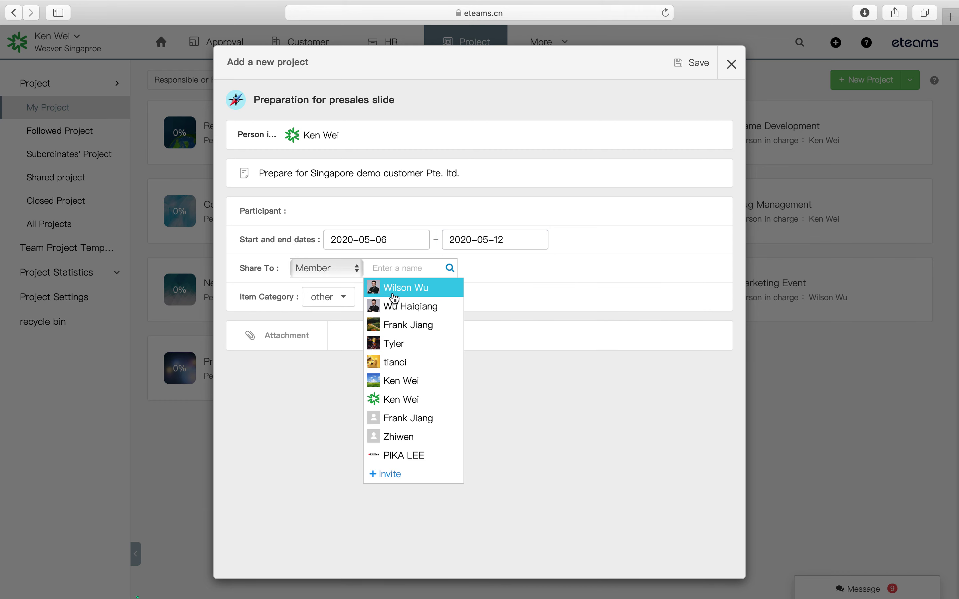
click(396, 380)
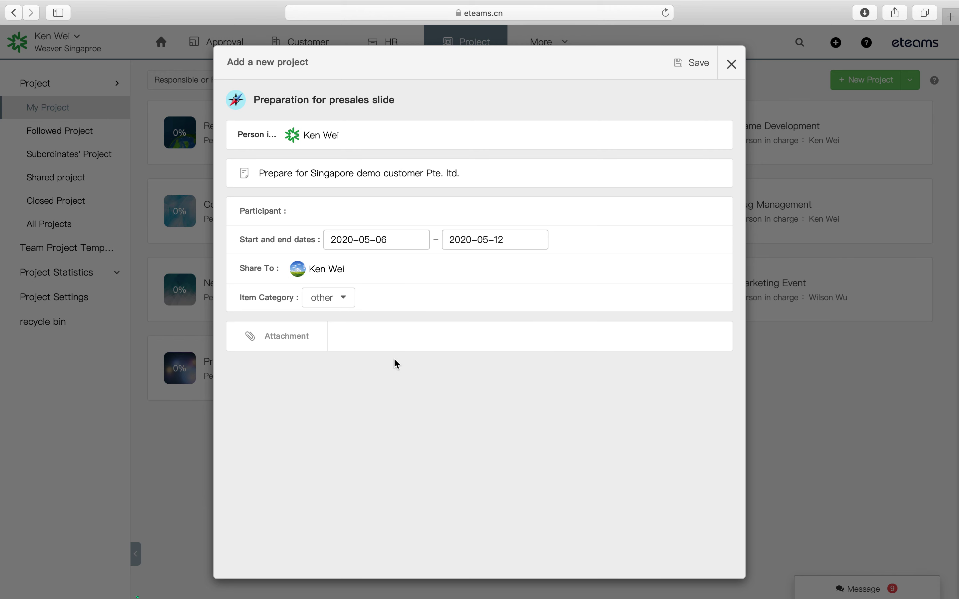
click(365, 269)
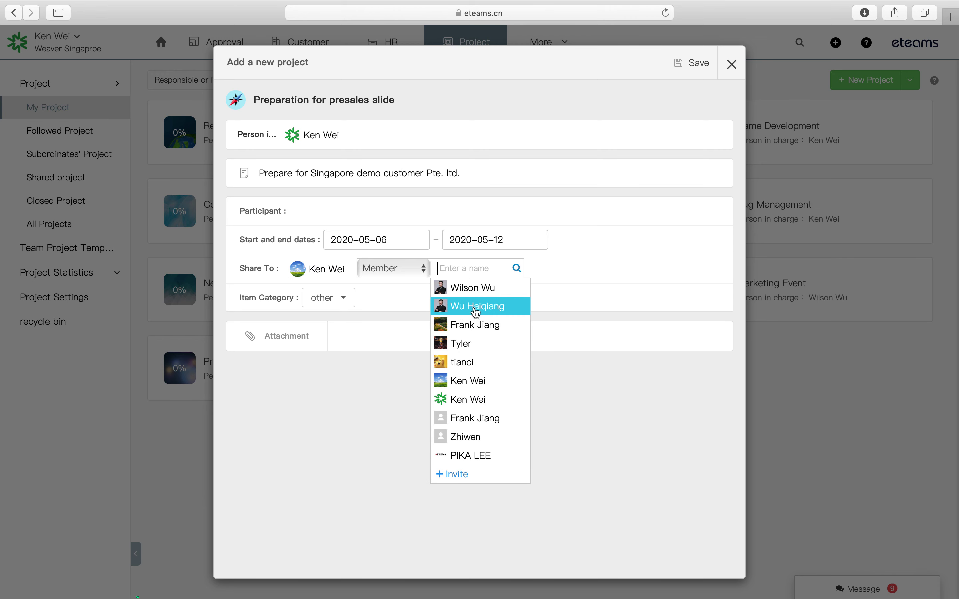
click(478, 297)
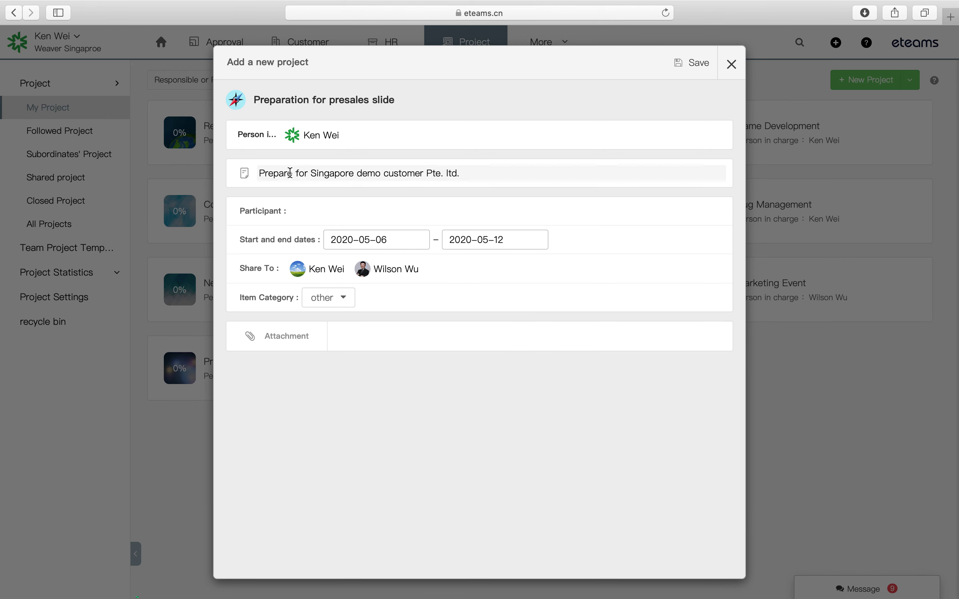
click(299, 212)
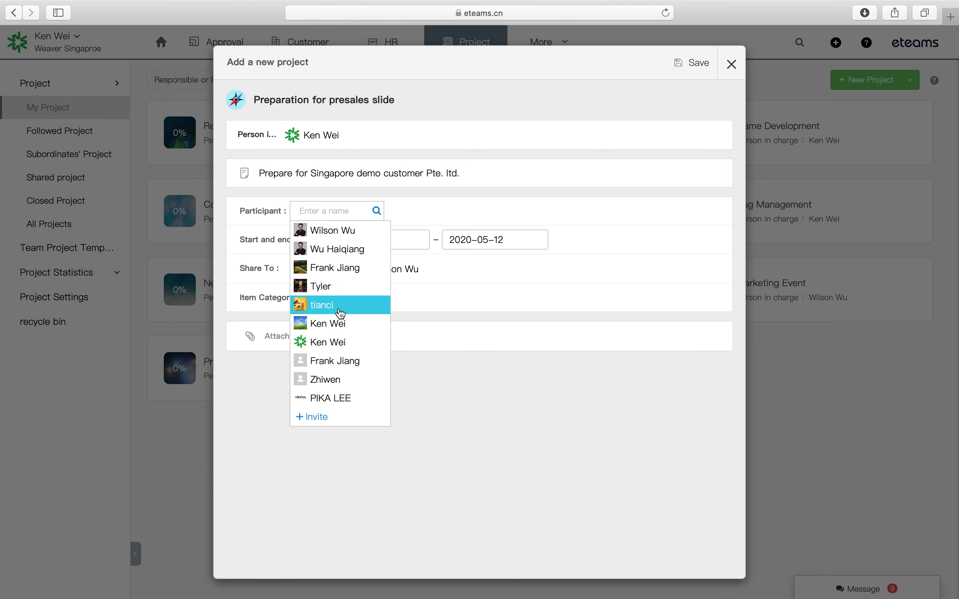
click(348, 227)
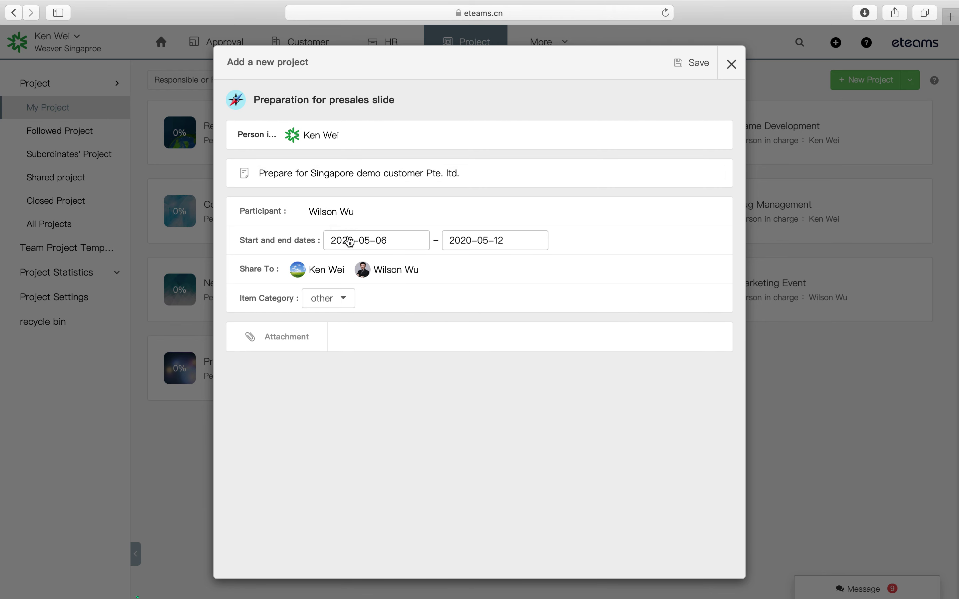
Set the item category to "Sales & Mar..." and save the new project.
click(342, 298)
click(351, 344)
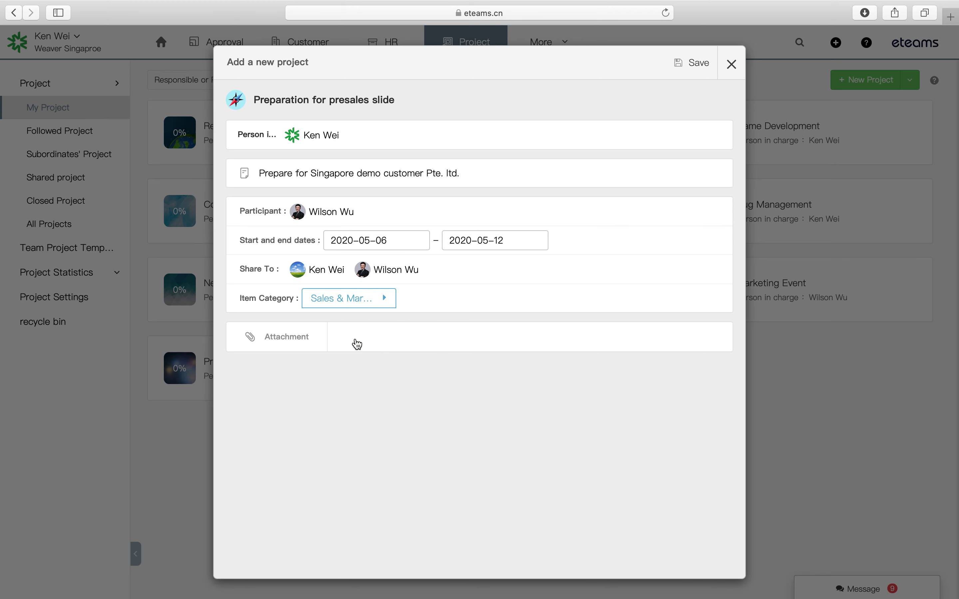
click(691, 63)
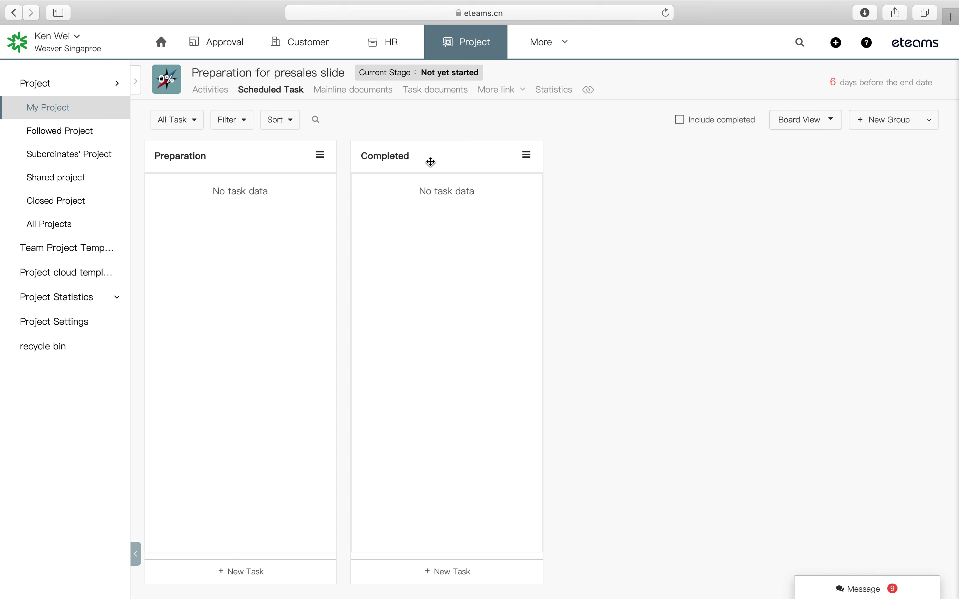
Add a new group named "Documents" to the project's scheduled task board.
click(893, 121)
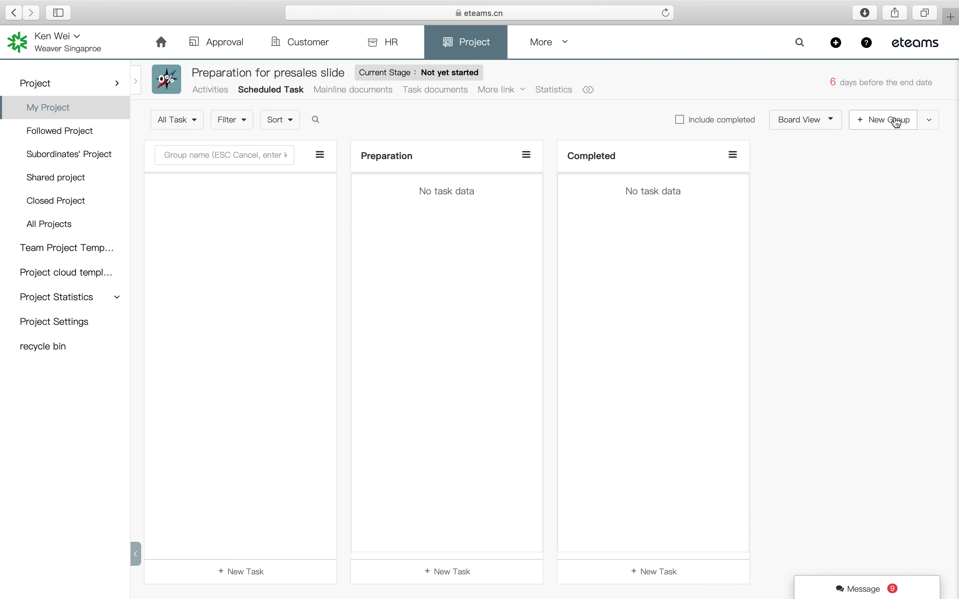
text(Documents)
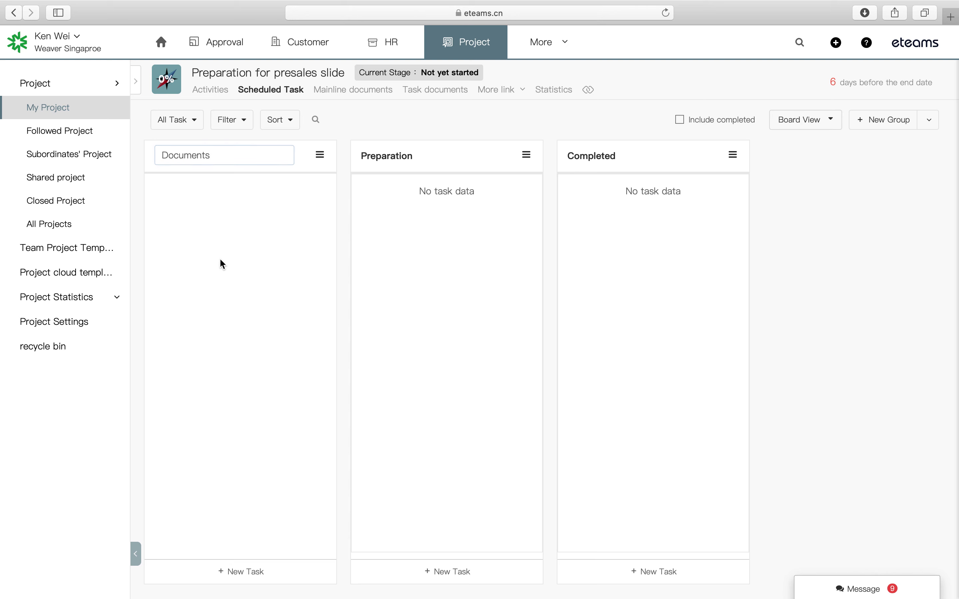
key(Return)
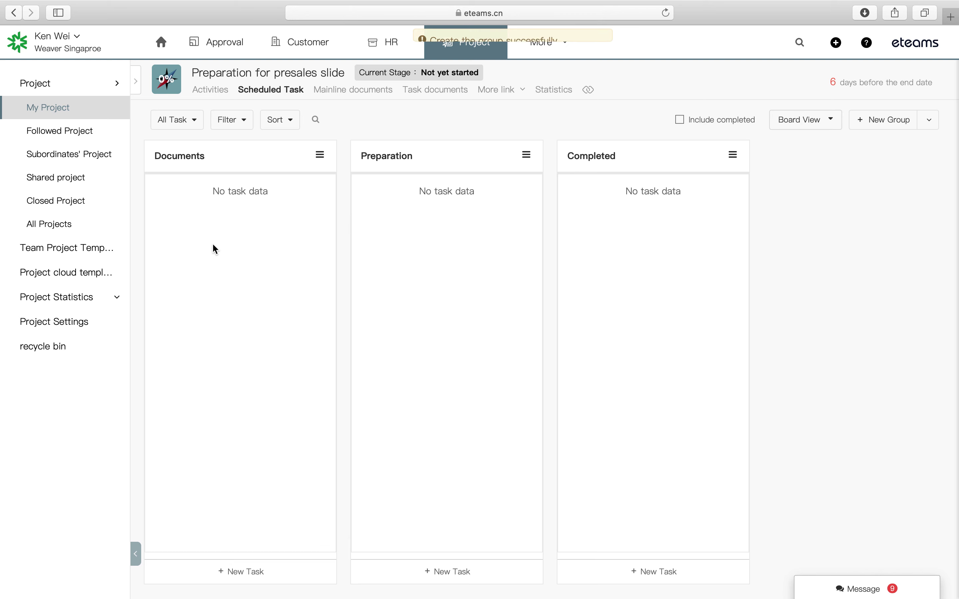
Start a new task titled "Case study" in the Documents group and make another member its person in charge.
click(240, 573)
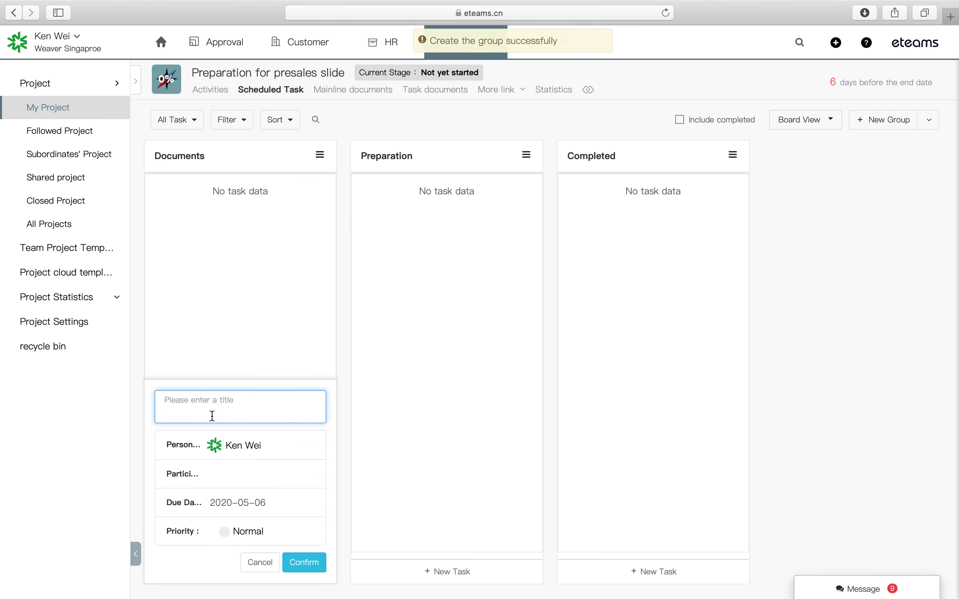
text(Case stuyd)
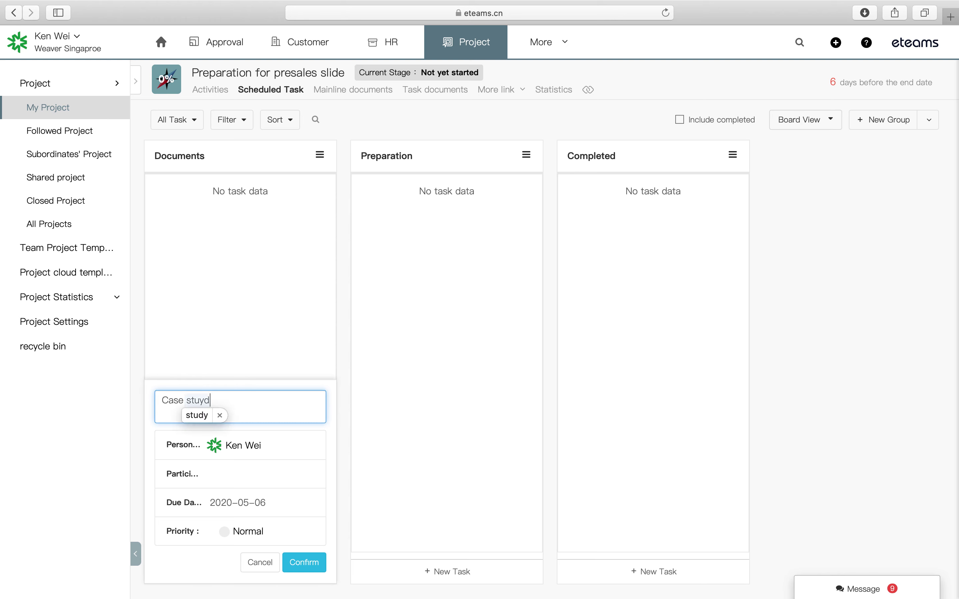
key(BackSpace)
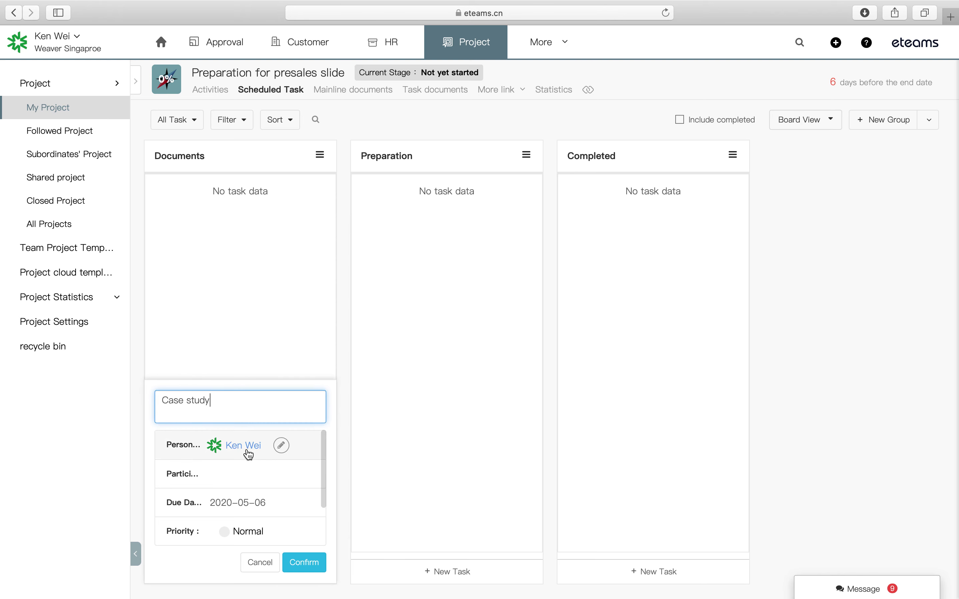
click(282, 446)
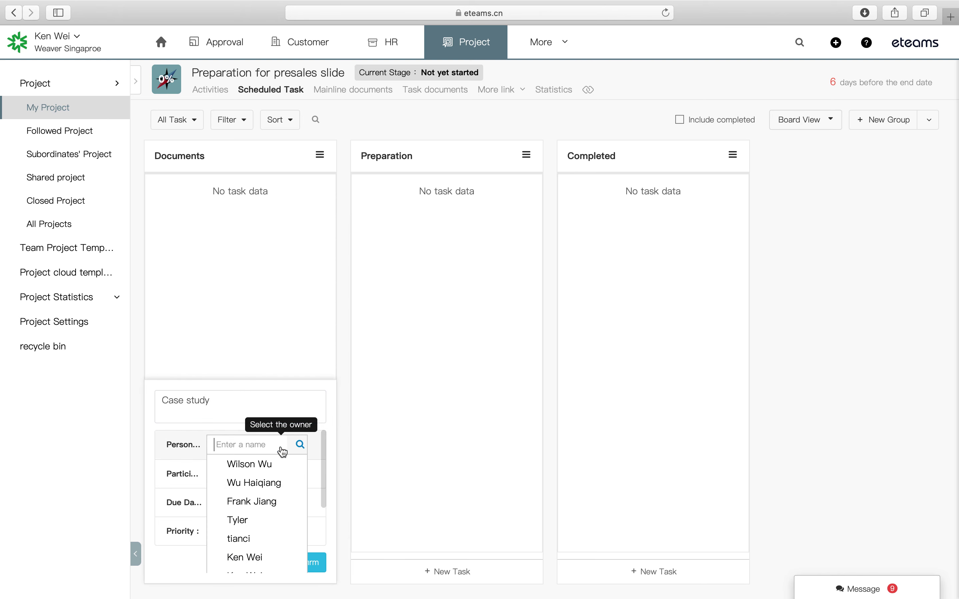
click(269, 466)
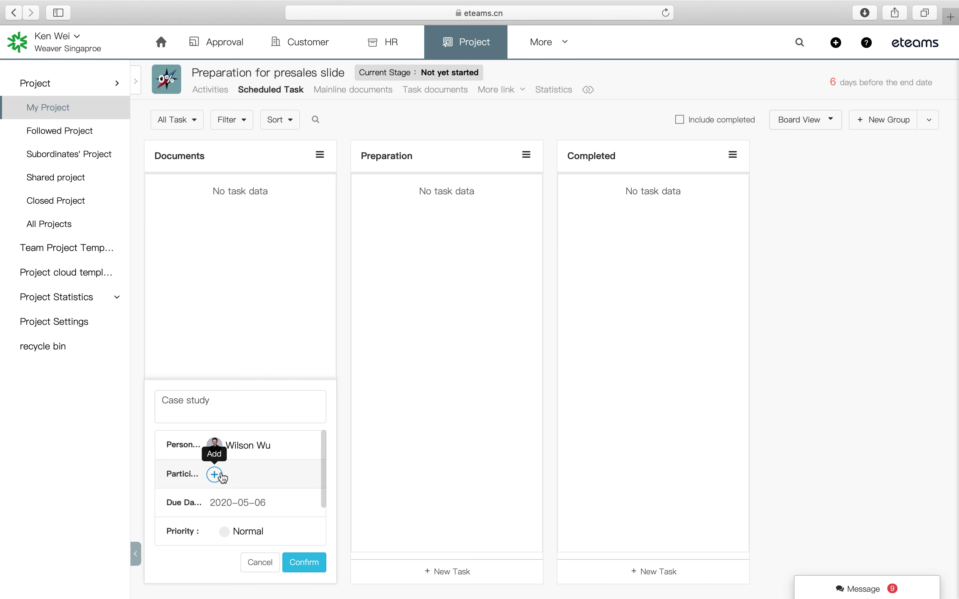
click(256, 502)
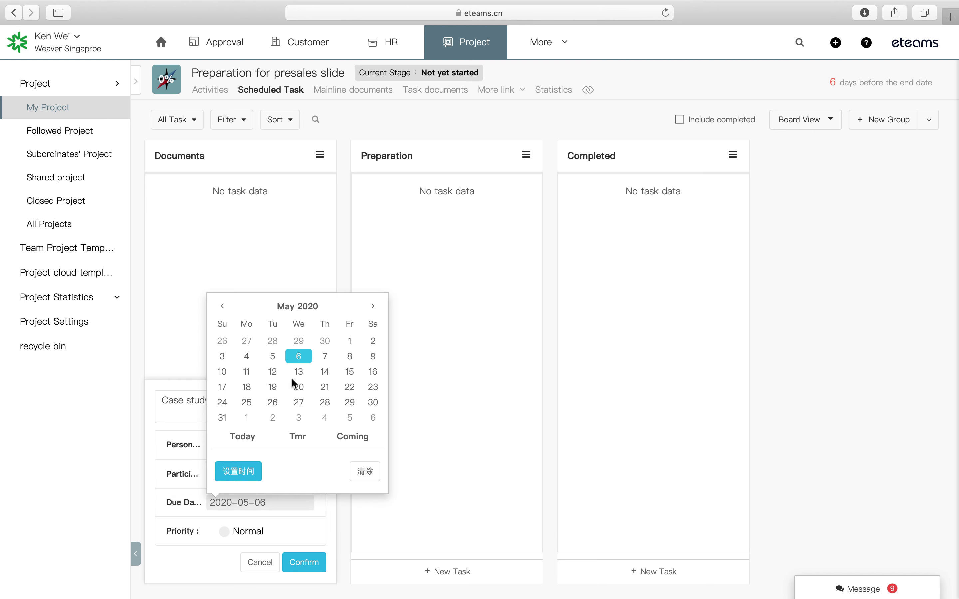
click(320, 357)
click(244, 505)
click(240, 471)
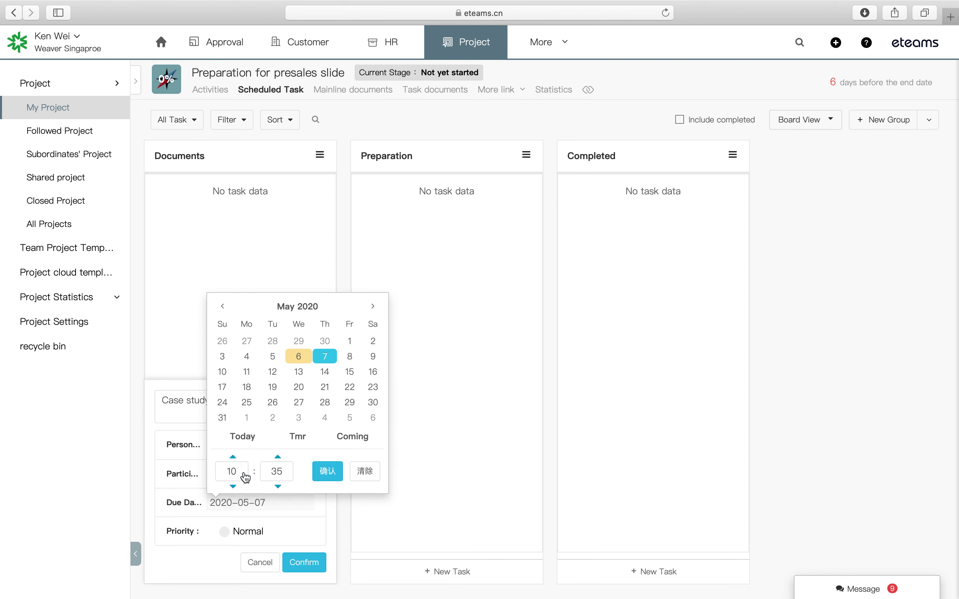
drag(268, 473, 274, 472)
text(5)
key(Delete)
click(327, 472)
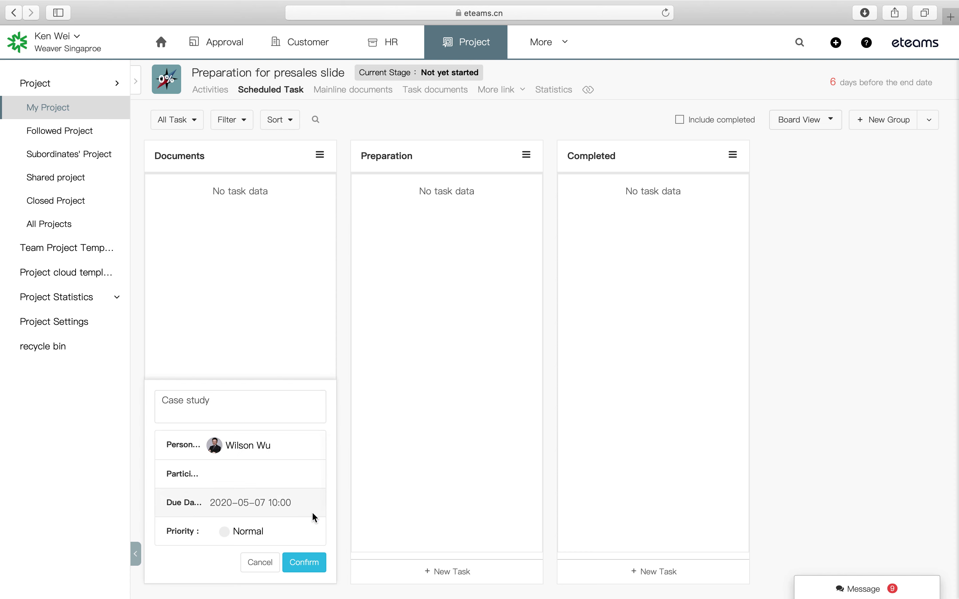
click(302, 562)
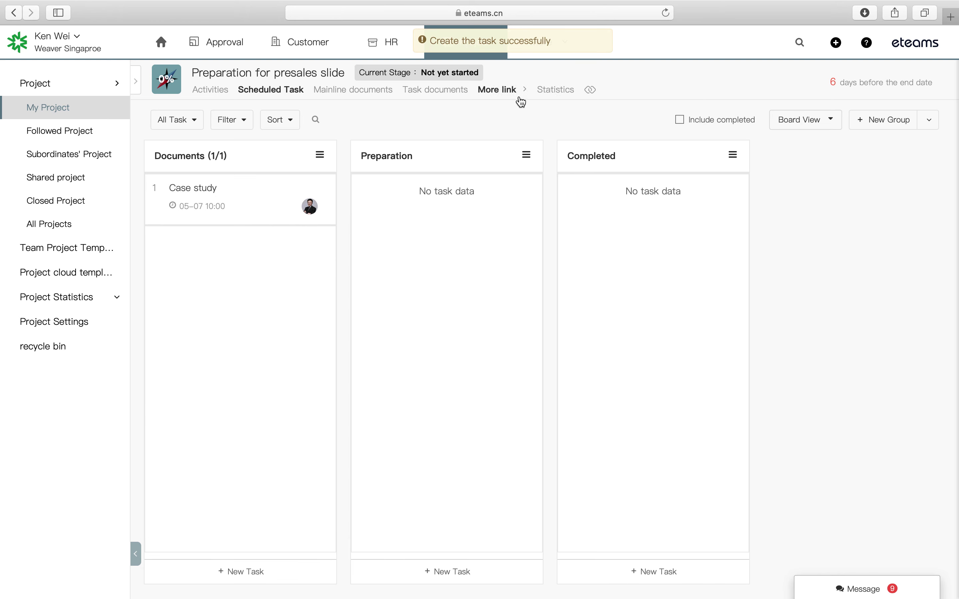
Link the customer "Singapore Demo Customer Pte. Ltd." to the presales slide project.
click(490, 104)
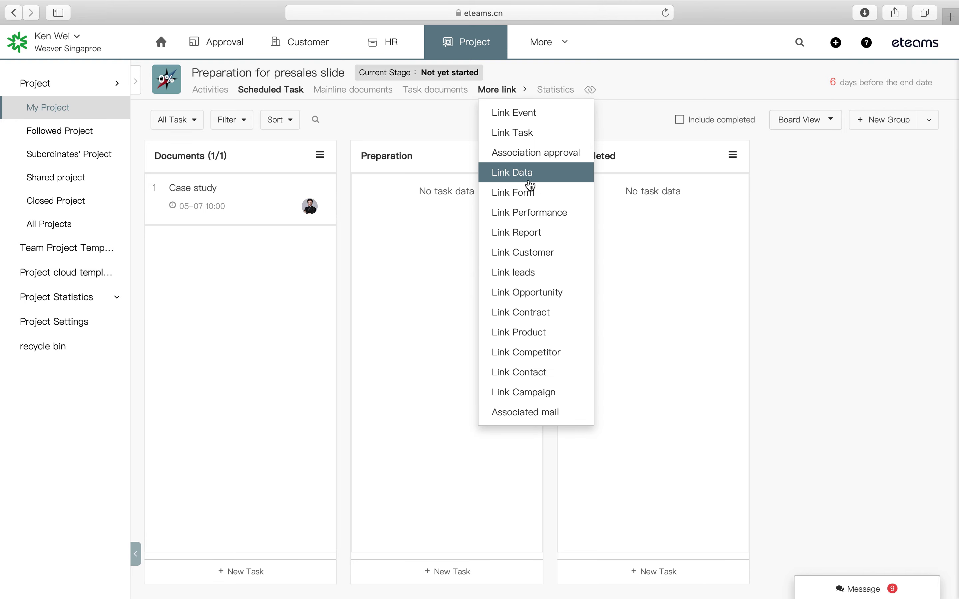
click(512, 247)
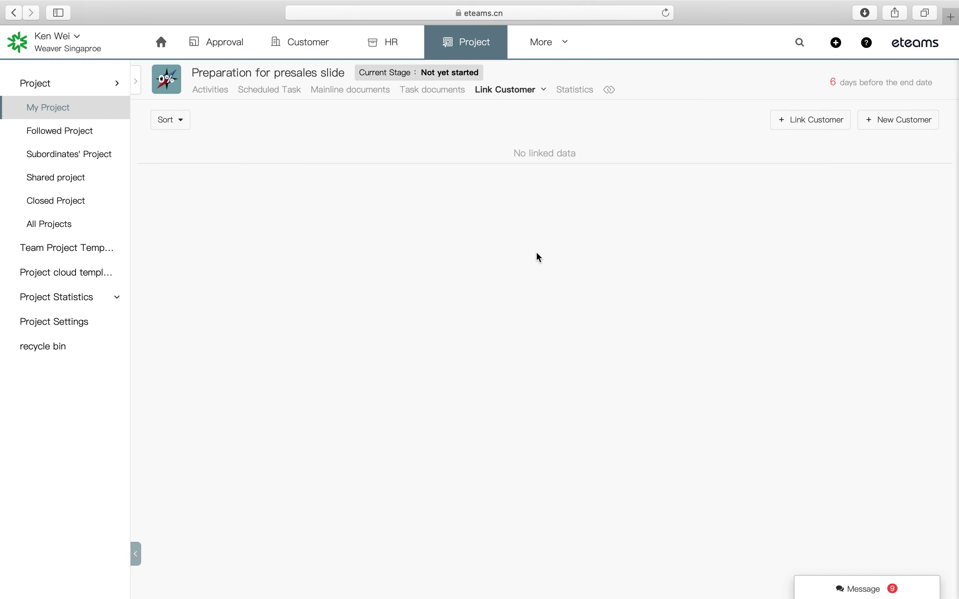
click(800, 129)
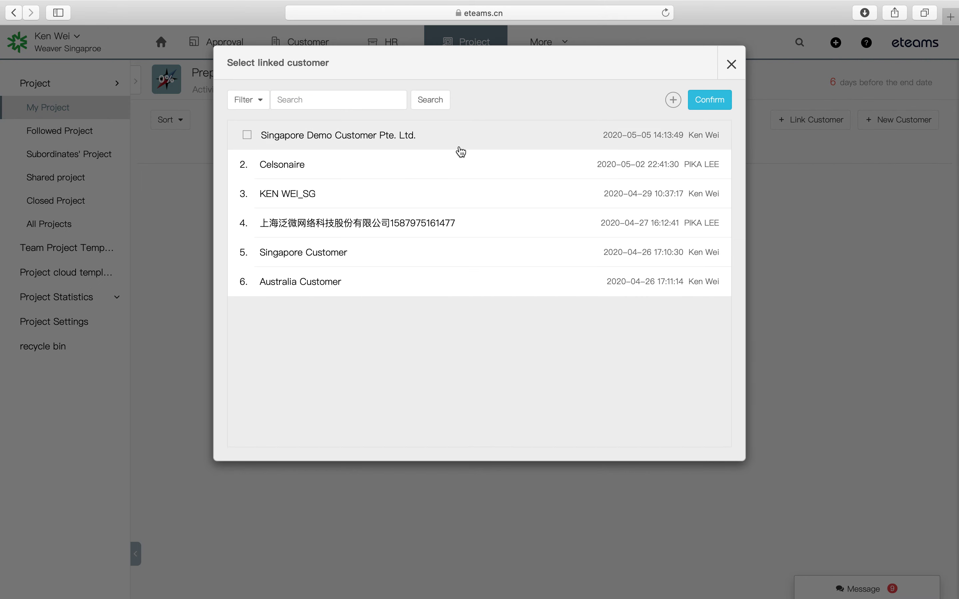
click(420, 142)
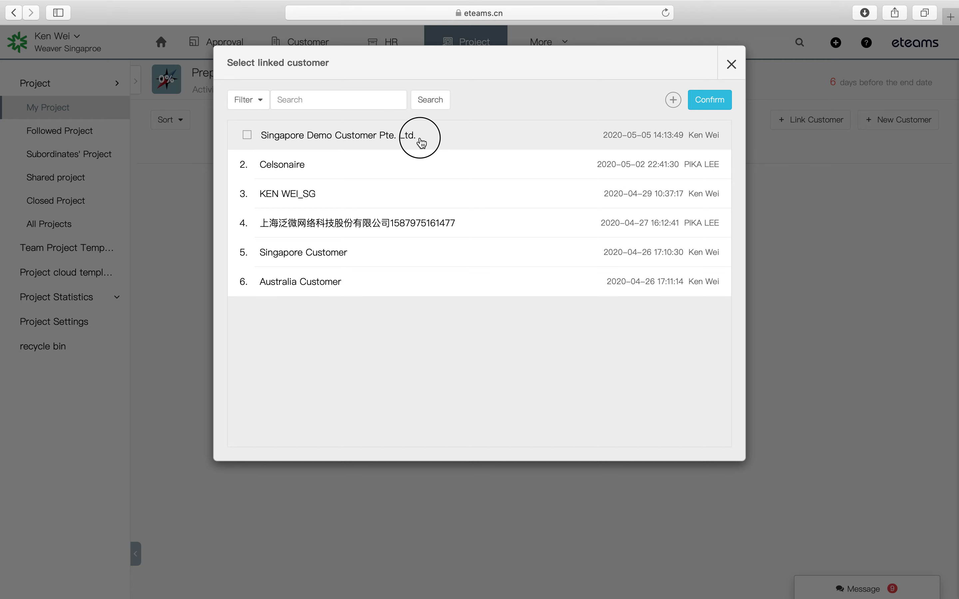
click(702, 104)
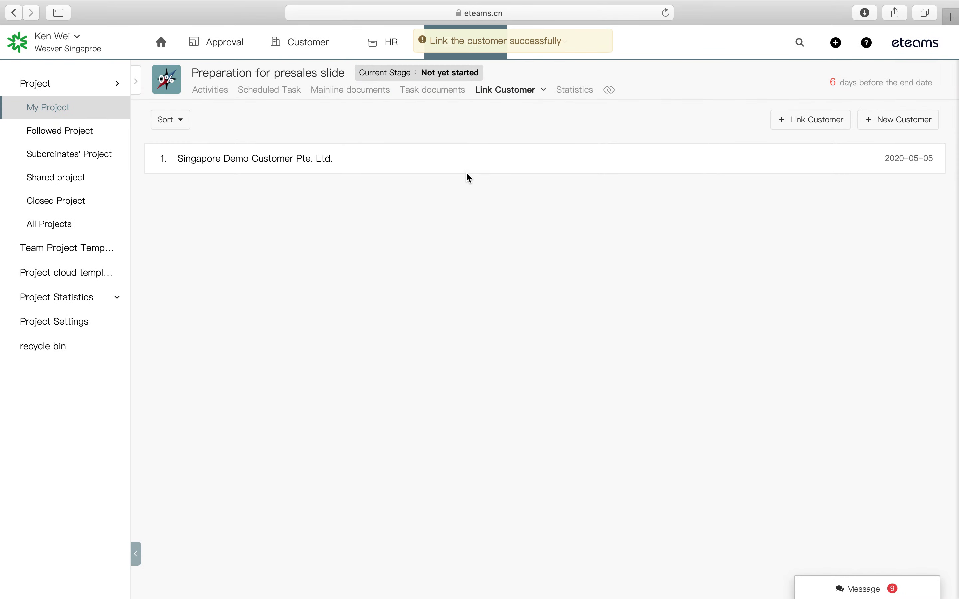
Look through the project's mainline documents, scheduled task board and activity history.
click(326, 93)
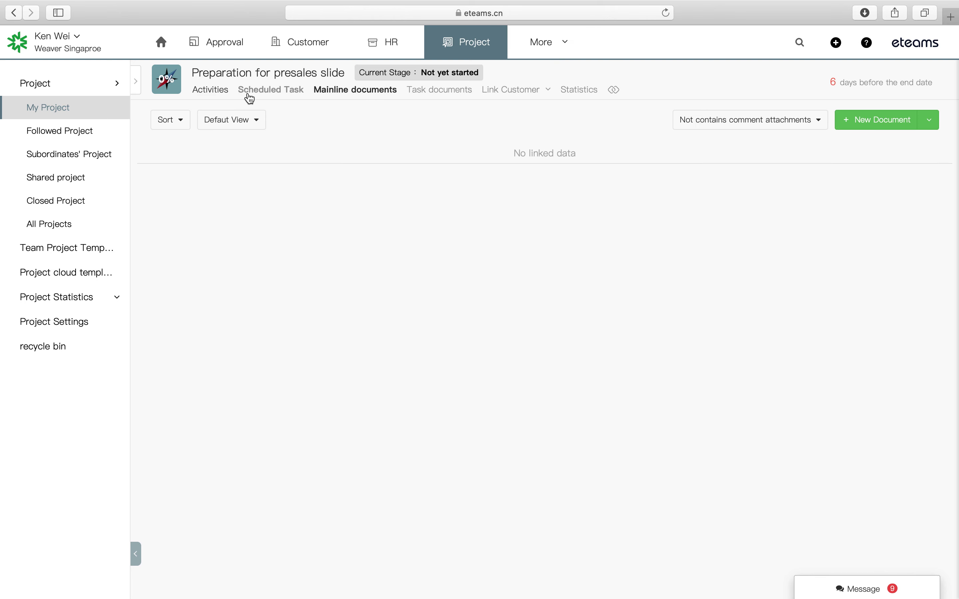
click(262, 96)
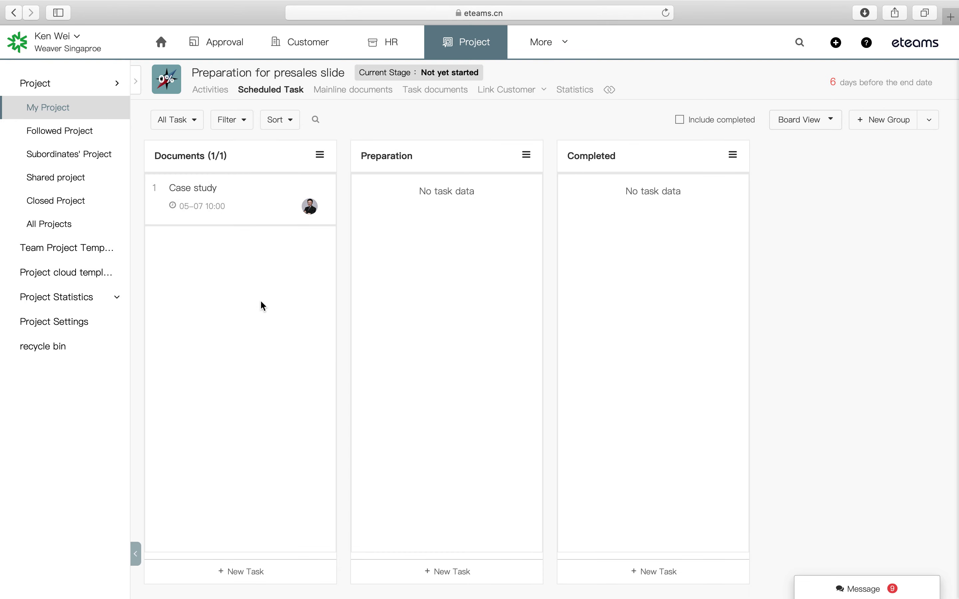
click(213, 95)
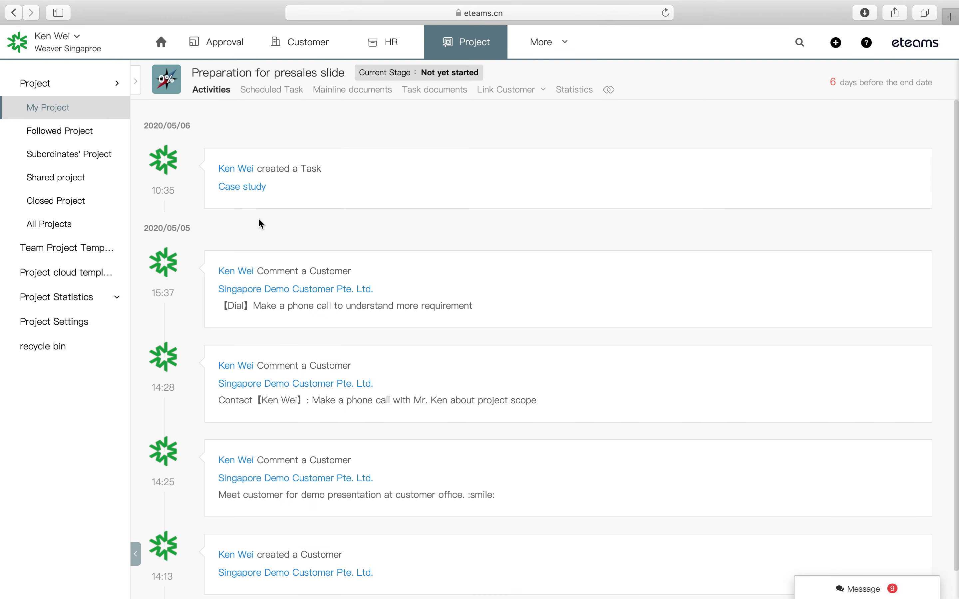
scroll(258, 217, down, 2)
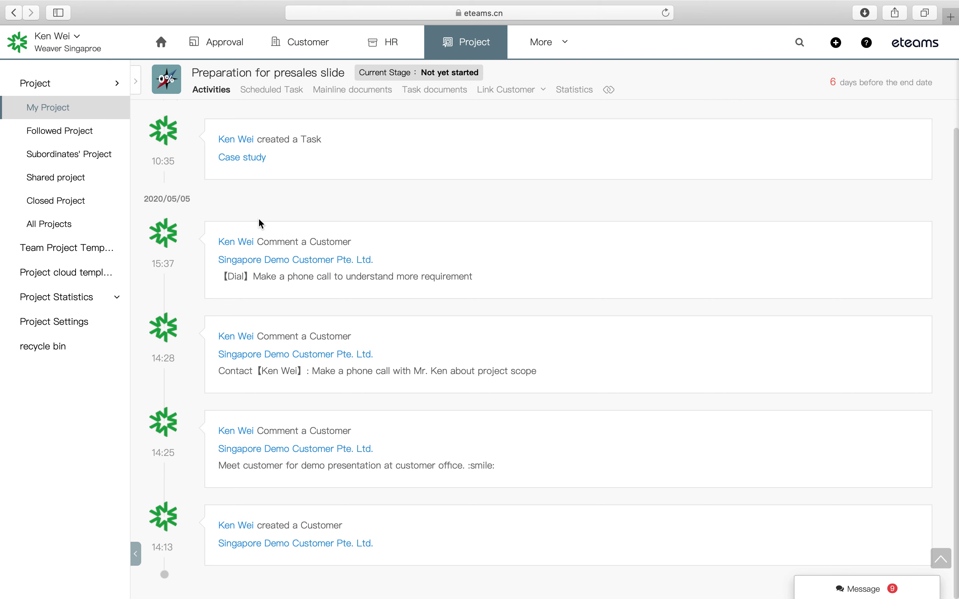
scroll(261, 224, up, 2)
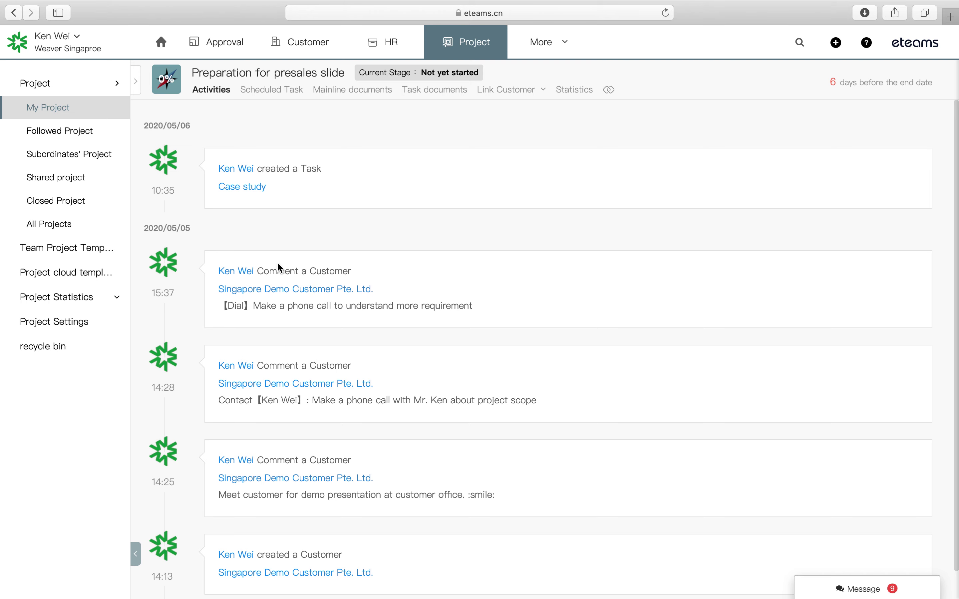
Review the rest of the presales slide project's activity history and its statistics charts.
scroll(270, 270, down, 1)
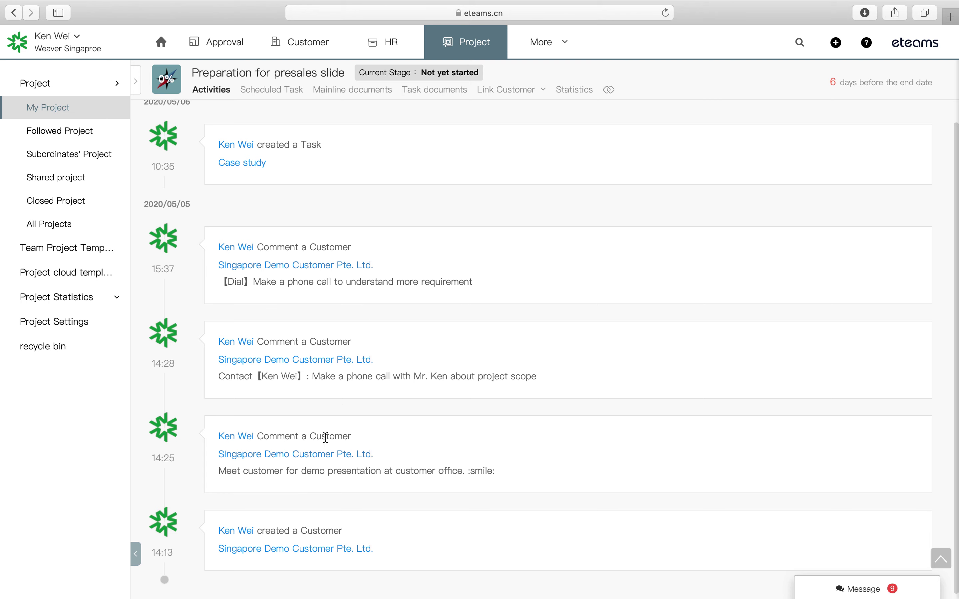
scroll(299, 309, up, 1)
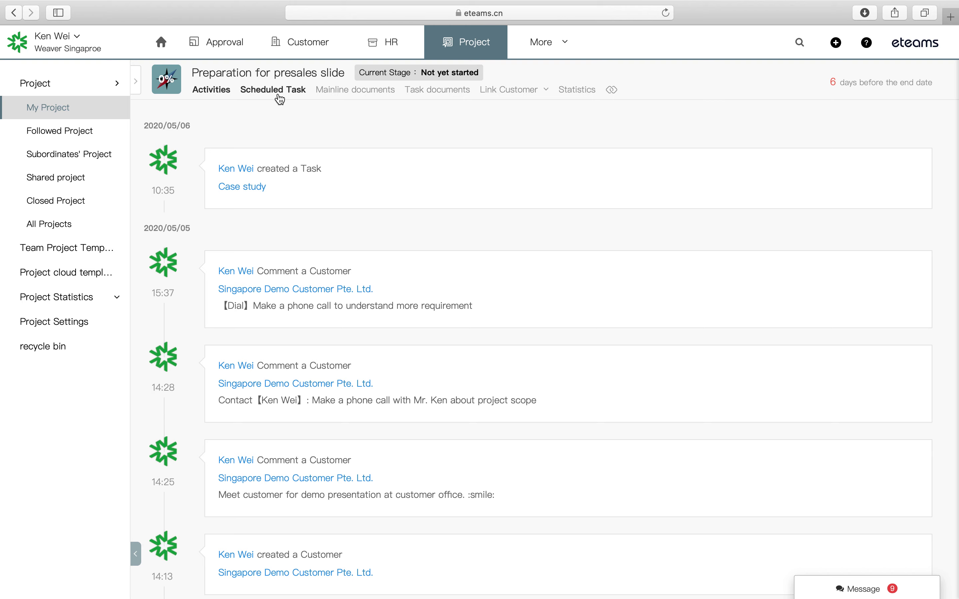
click(580, 91)
scroll(498, 320, down, 10)
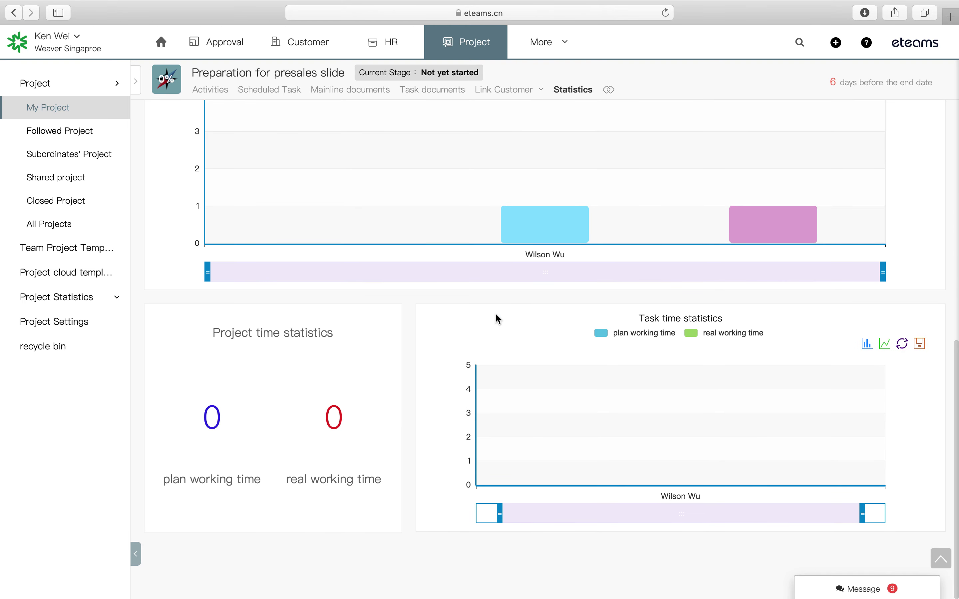
scroll(496, 315, up, 10)
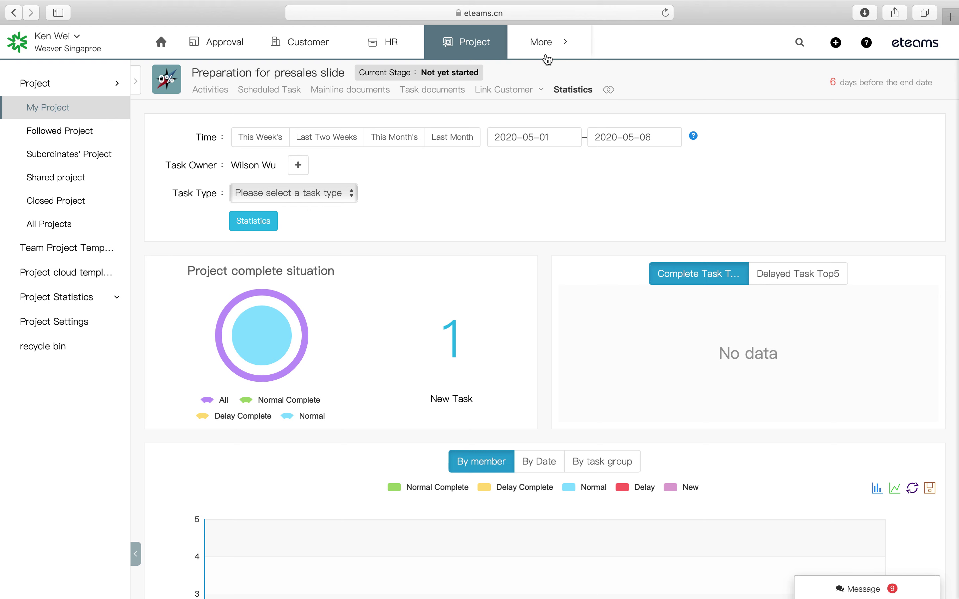
Open the UI Design task from the personal task list and set its progress to 41%.
mouse_move(548, 42)
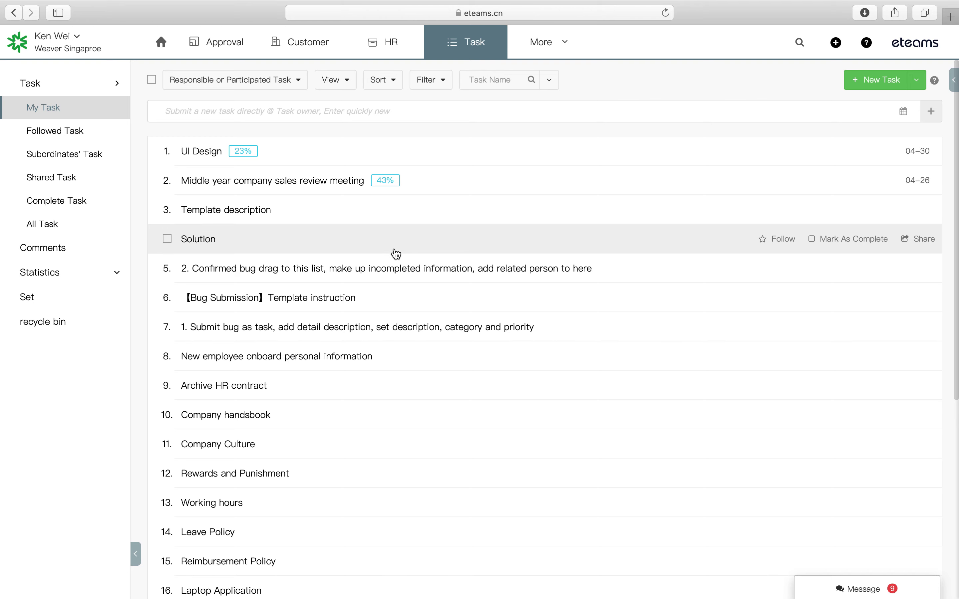
scroll(396, 253, down, 2)
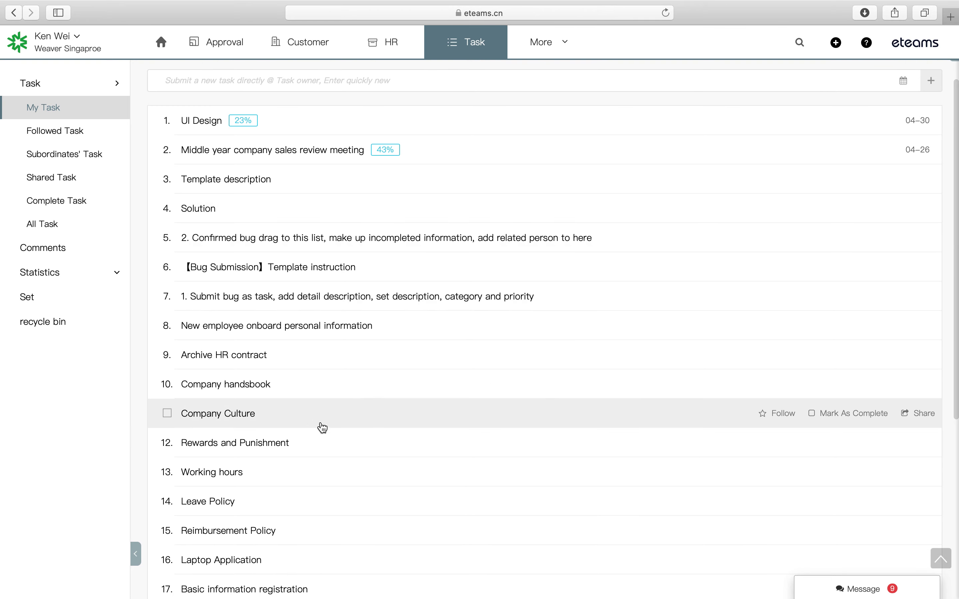
scroll(338, 415, down, 10)
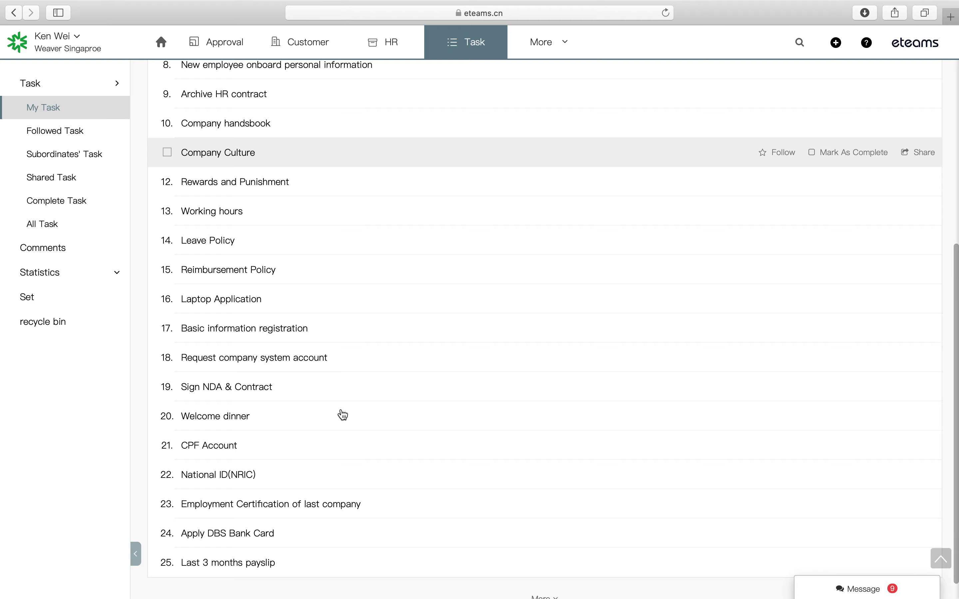
scroll(342, 416, up, 10)
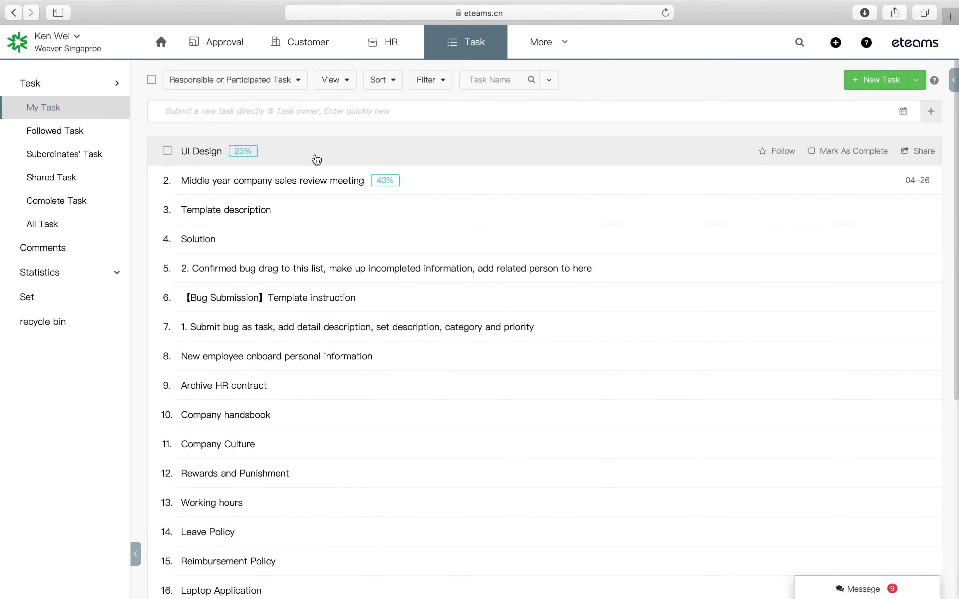
click(317, 160)
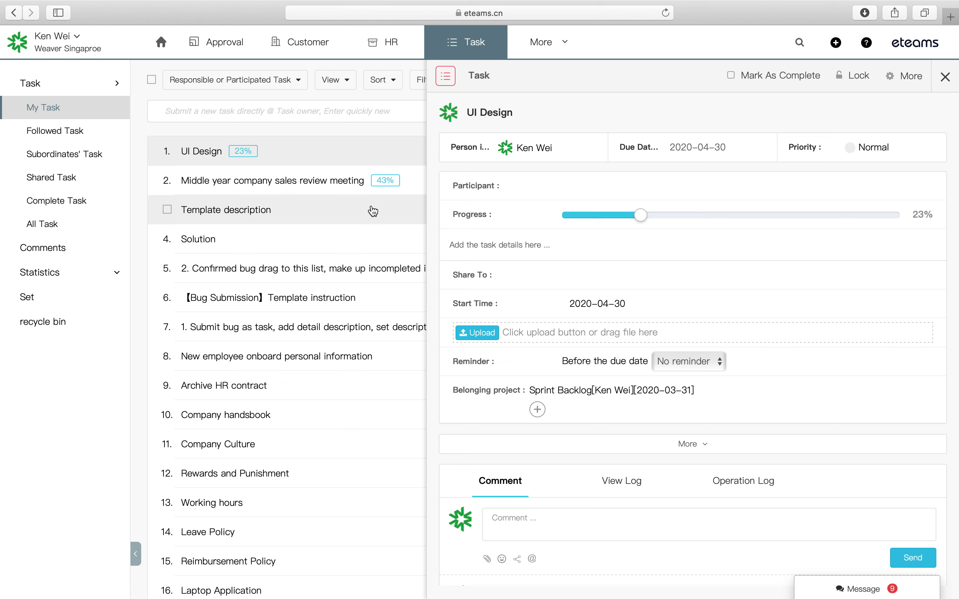
drag(640, 214, 702, 214)
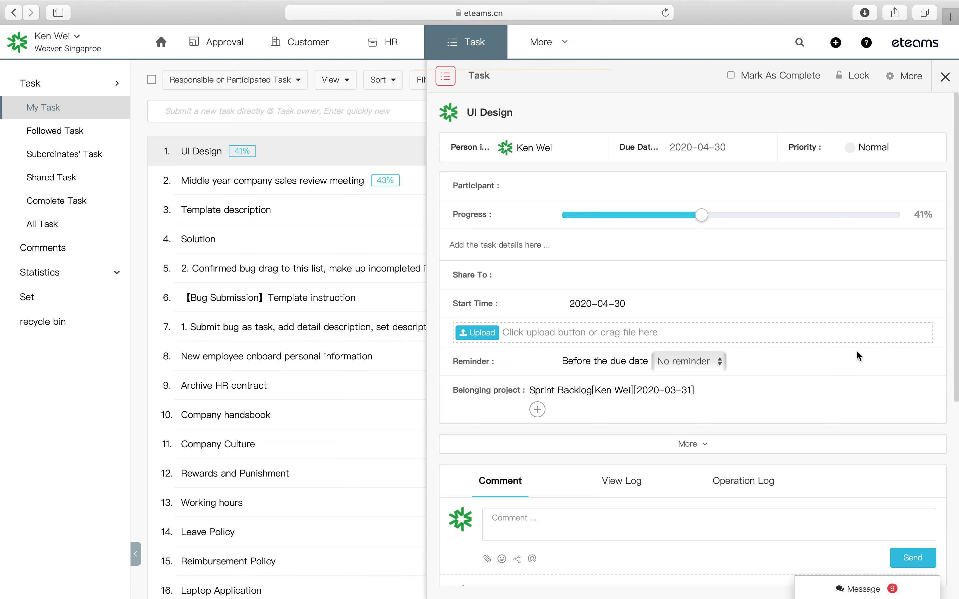
Reply "Good job" to the "Finish POC" comment on the UI Design task and close the task.
scroll(694, 509, down, 5)
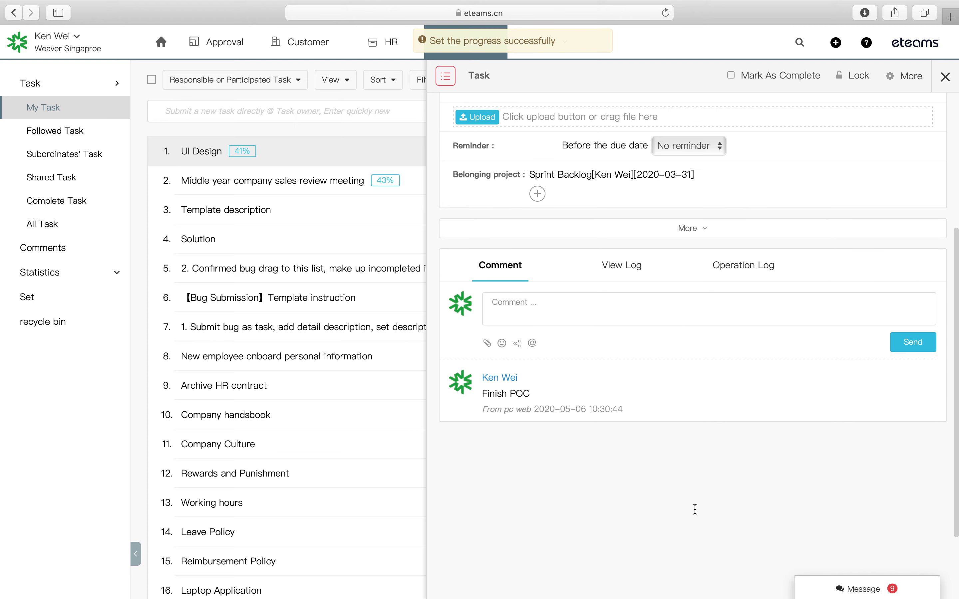
click(788, 409)
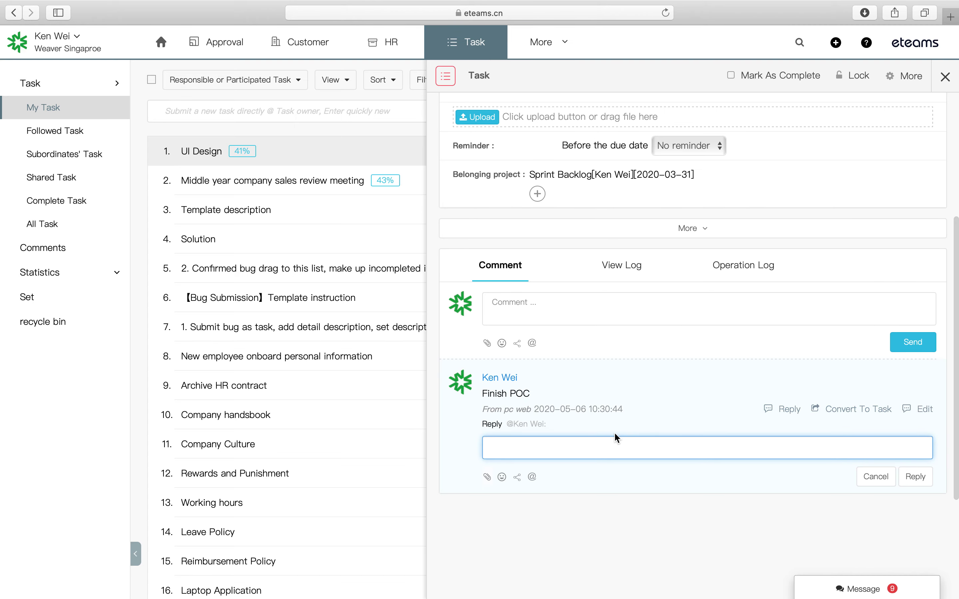
text(Good job)
click(907, 479)
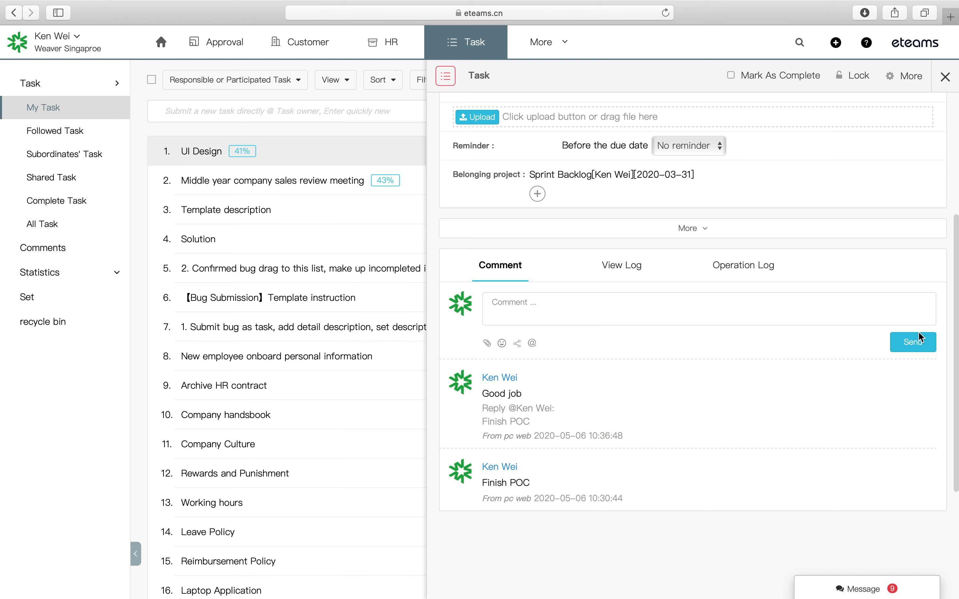
scroll(697, 349, up, 5)
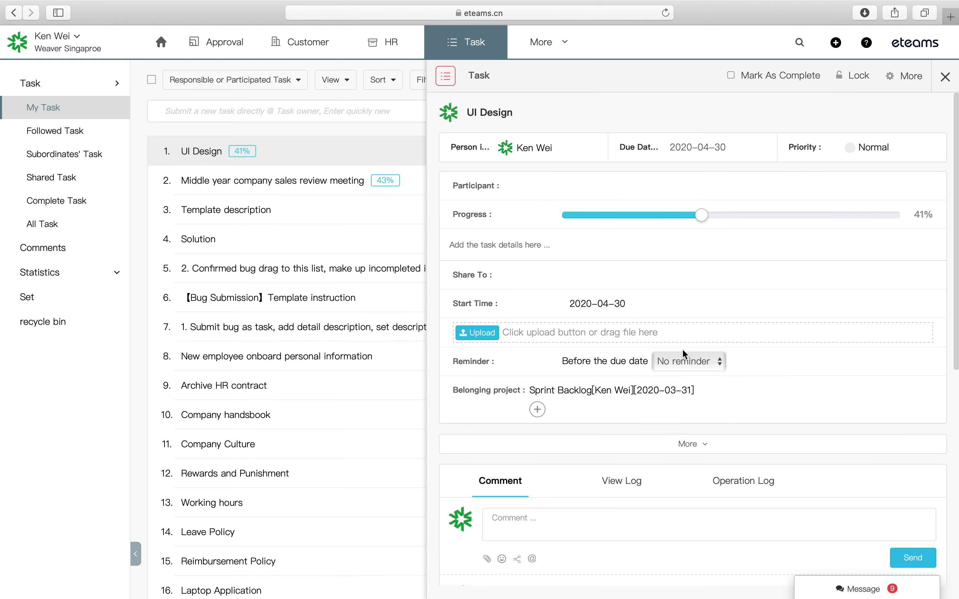
click(946, 77)
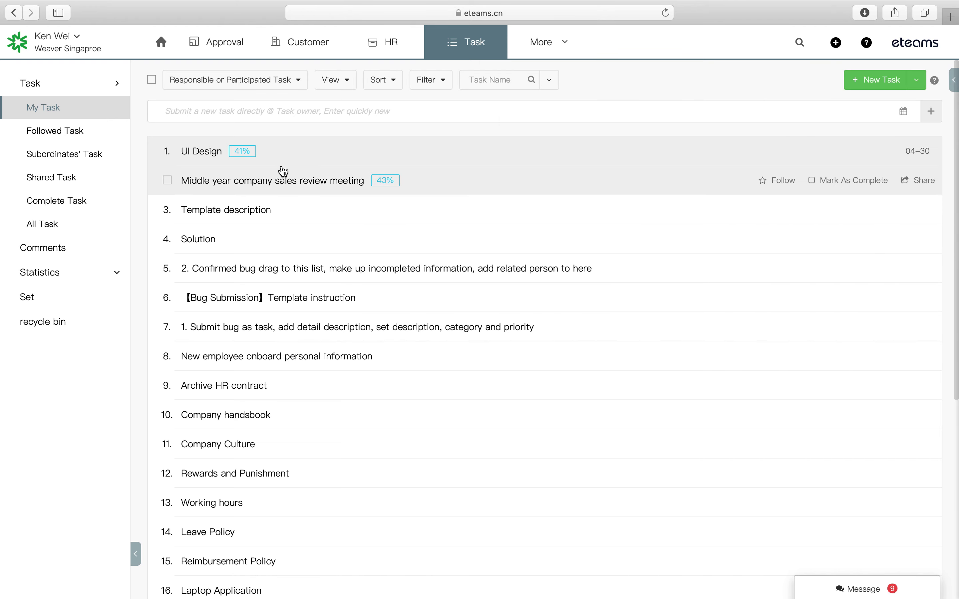
Reopen the UI Design task, mark it as complete and close it.
click(287, 163)
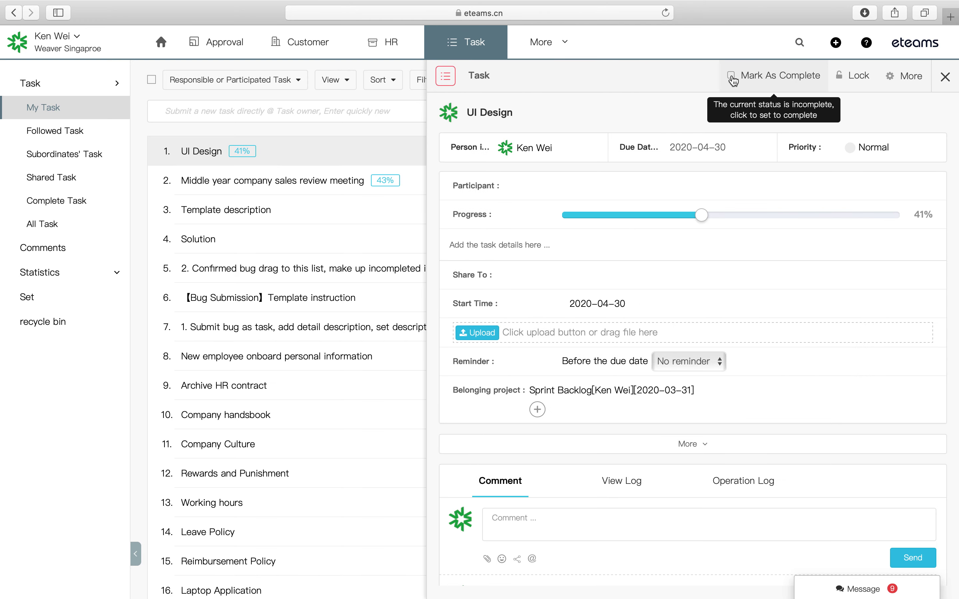
click(733, 77)
click(732, 78)
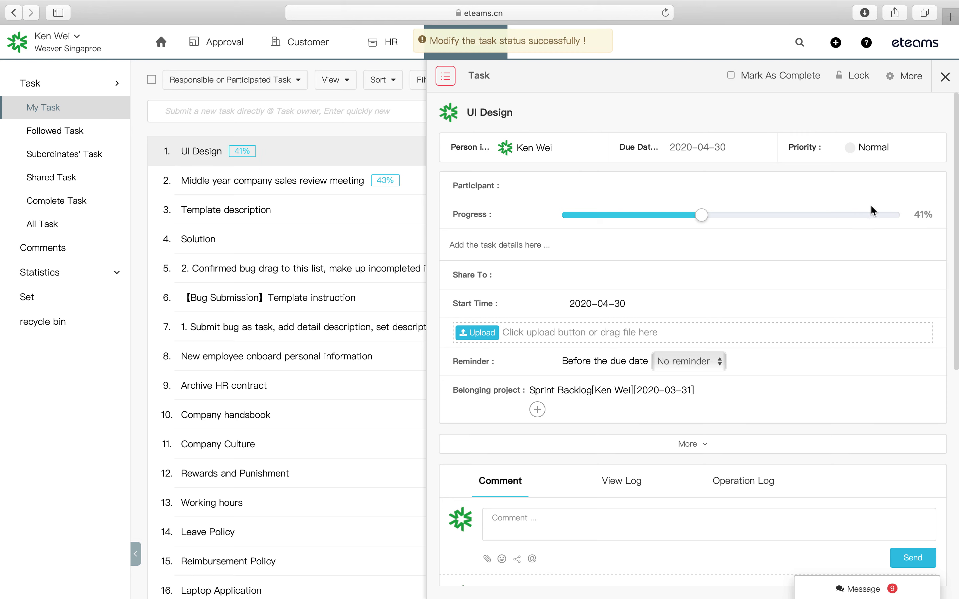
click(732, 77)
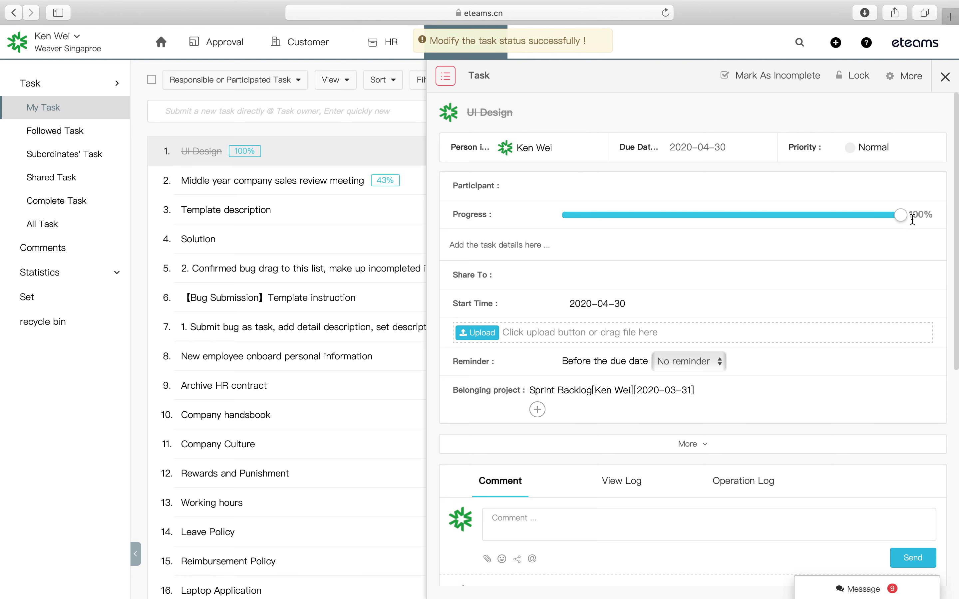
click(945, 76)
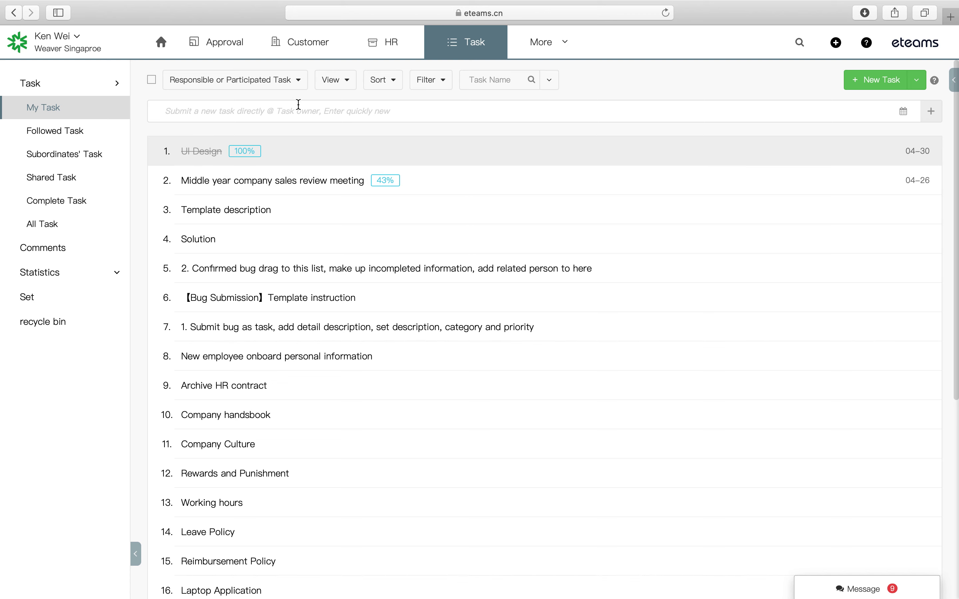
Start a new calendar event titled "Presales meeting".
click(554, 41)
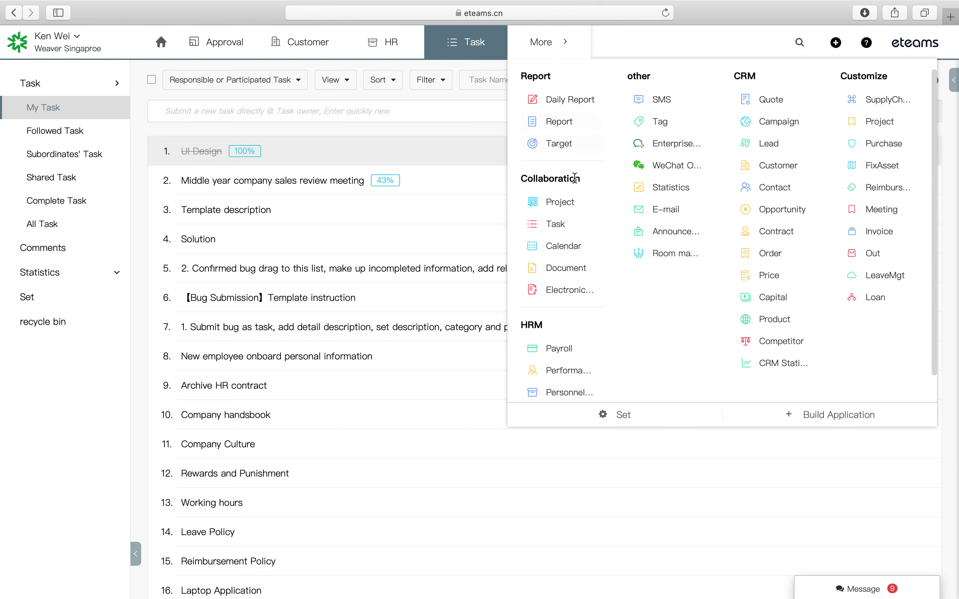
click(573, 245)
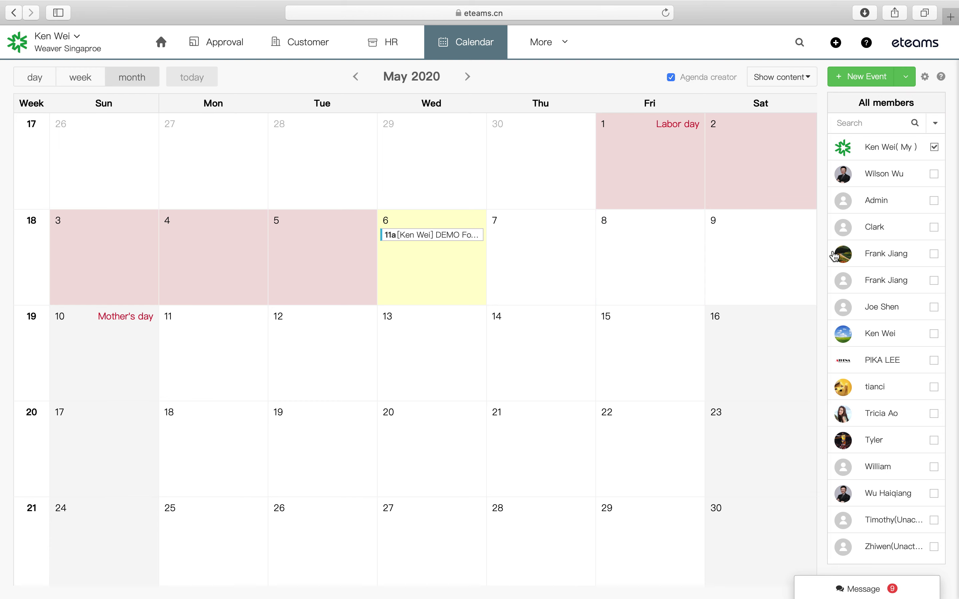
click(907, 76)
click(907, 76)
click(874, 76)
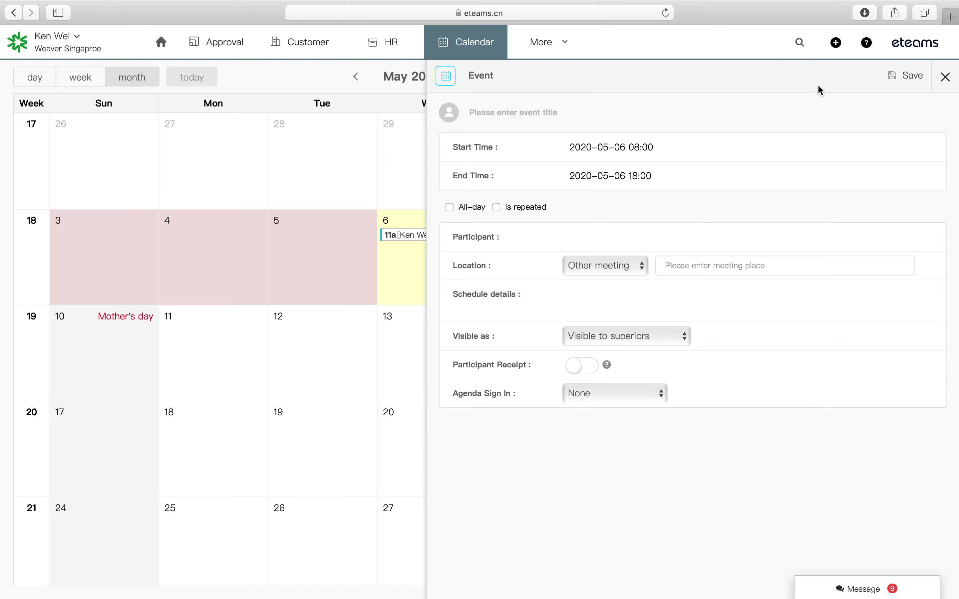
click(533, 118)
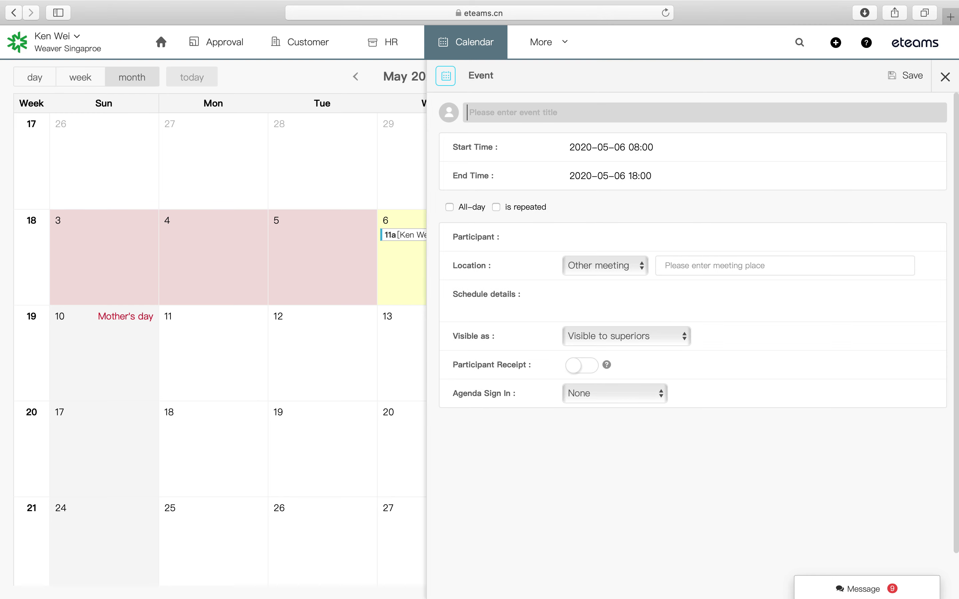
text(Presales meeting)
click(595, 145)
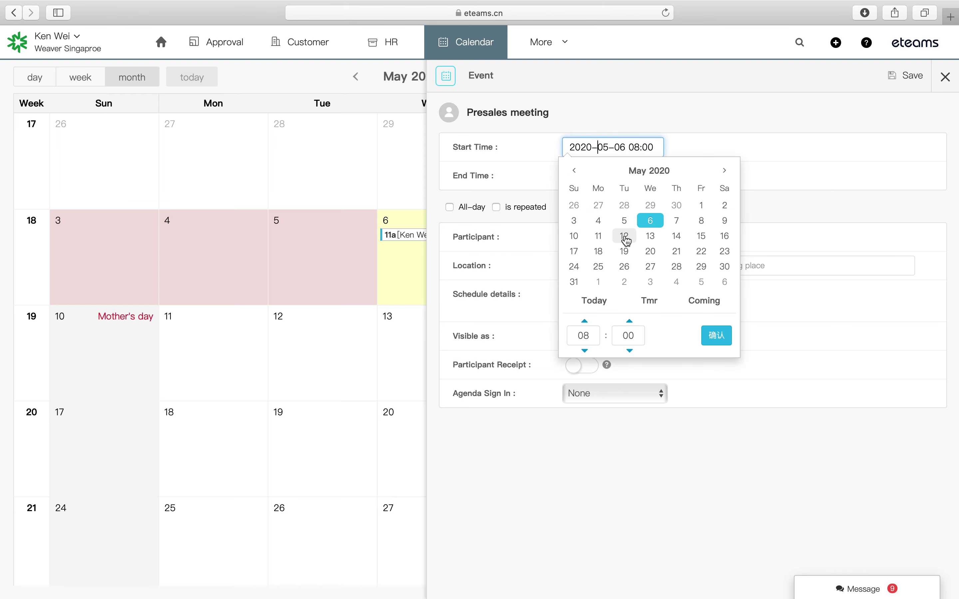
click(650, 237)
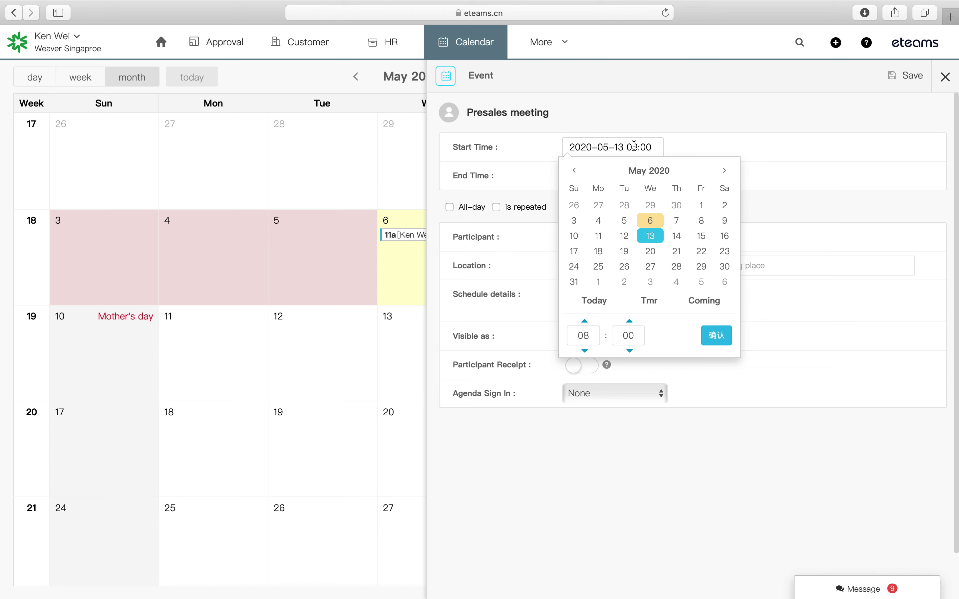
double_click(570, 336)
text(1)
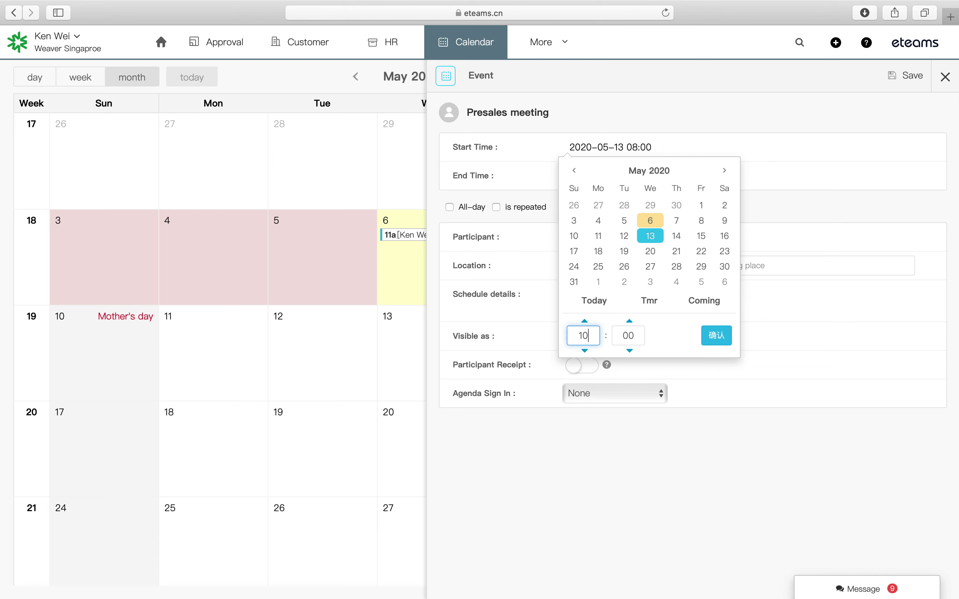
click(706, 335)
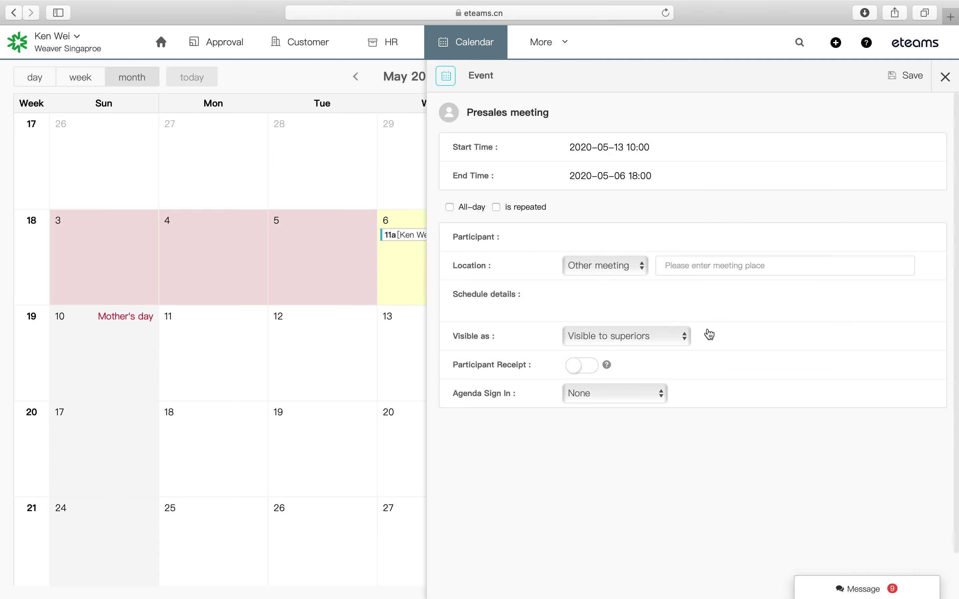
click(629, 175)
click(650, 265)
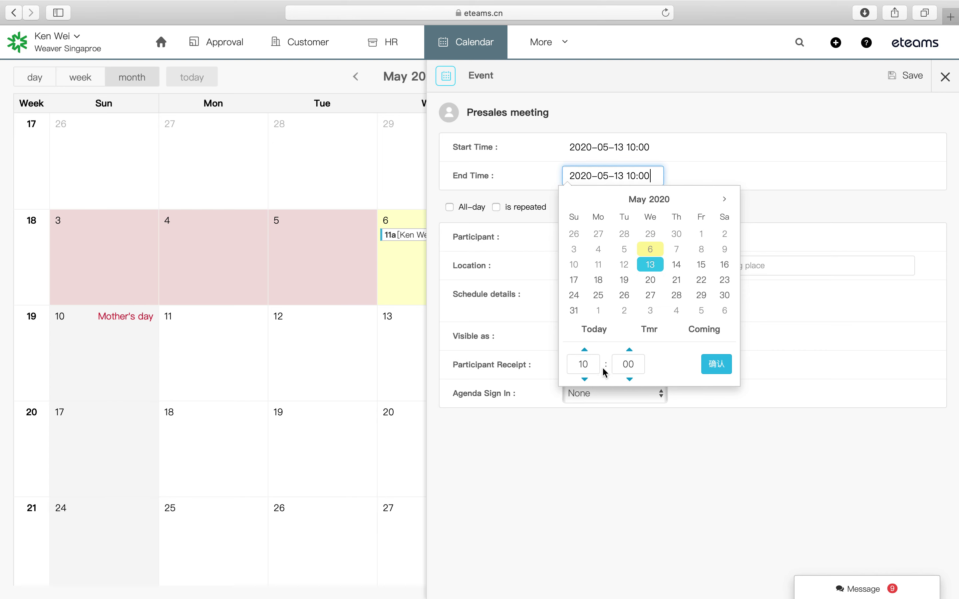
double_click(574, 365)
text(11)
click(710, 366)
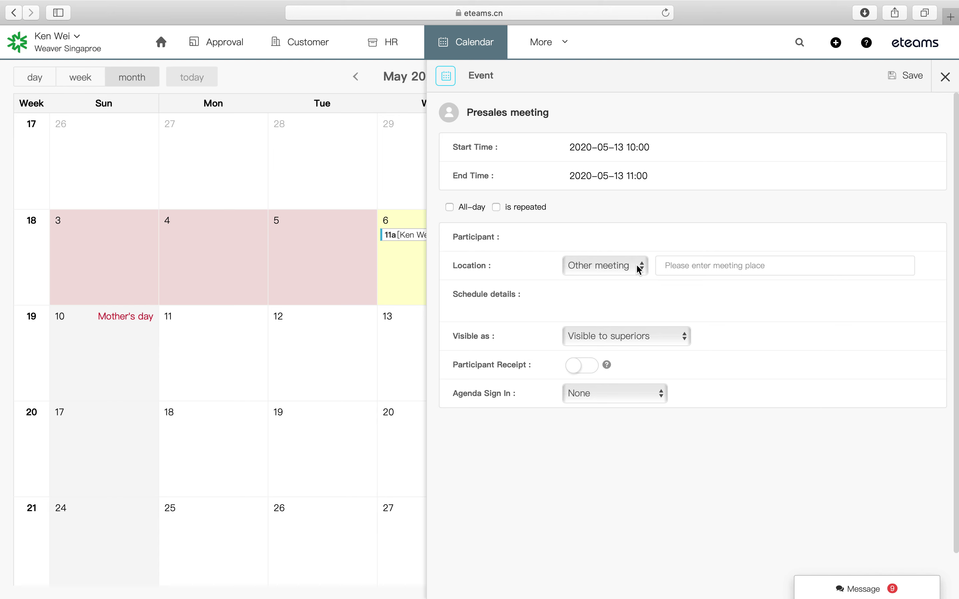
Enter "Customer office" as the meeting location and add a team member as participant.
click(683, 263)
text(Customer offic)
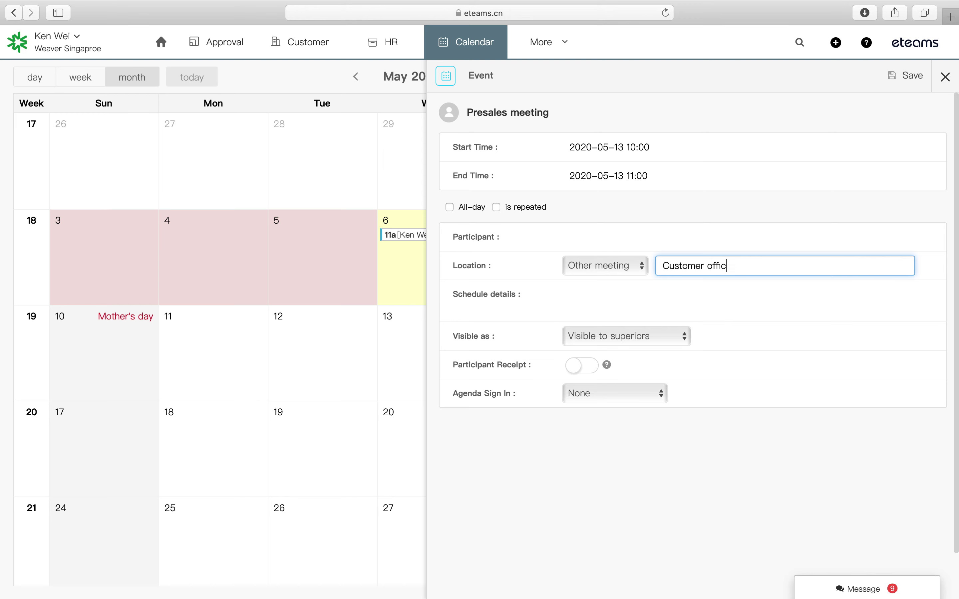
text(e)
click(570, 238)
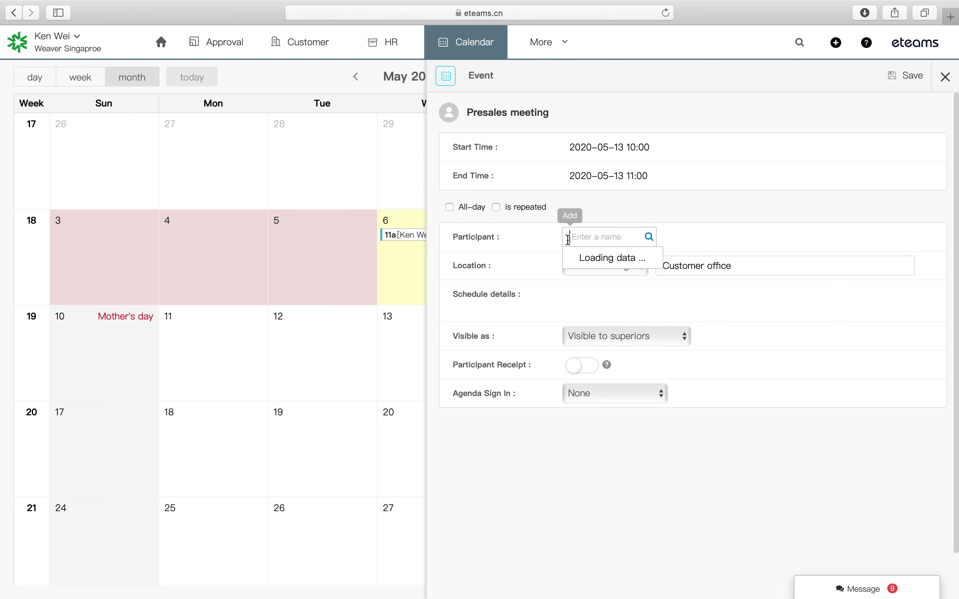
click(594, 257)
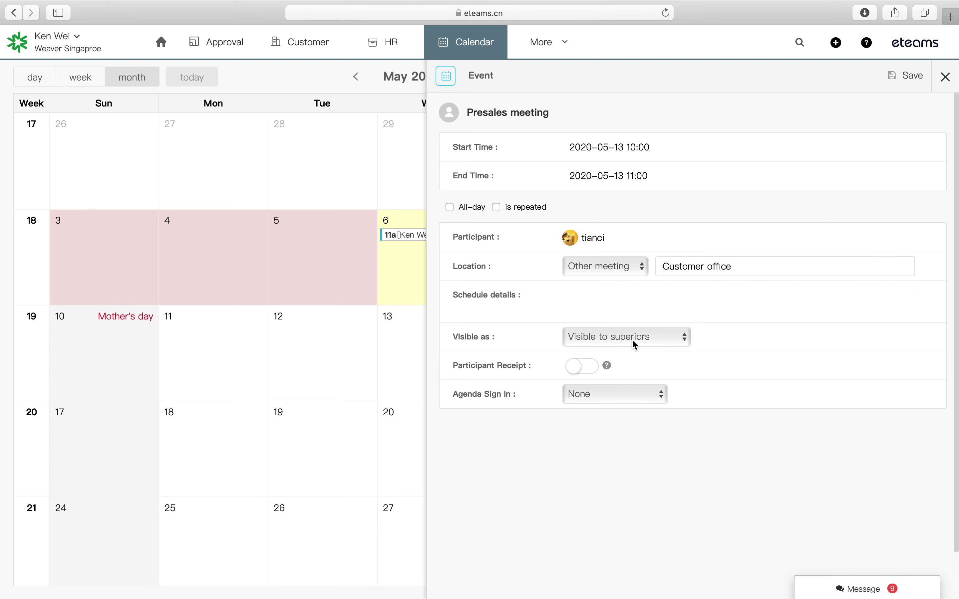
Turn on participant receipt, set the agenda sign-in to scan code check in, and save the Presales meeting event.
click(579, 376)
click(599, 395)
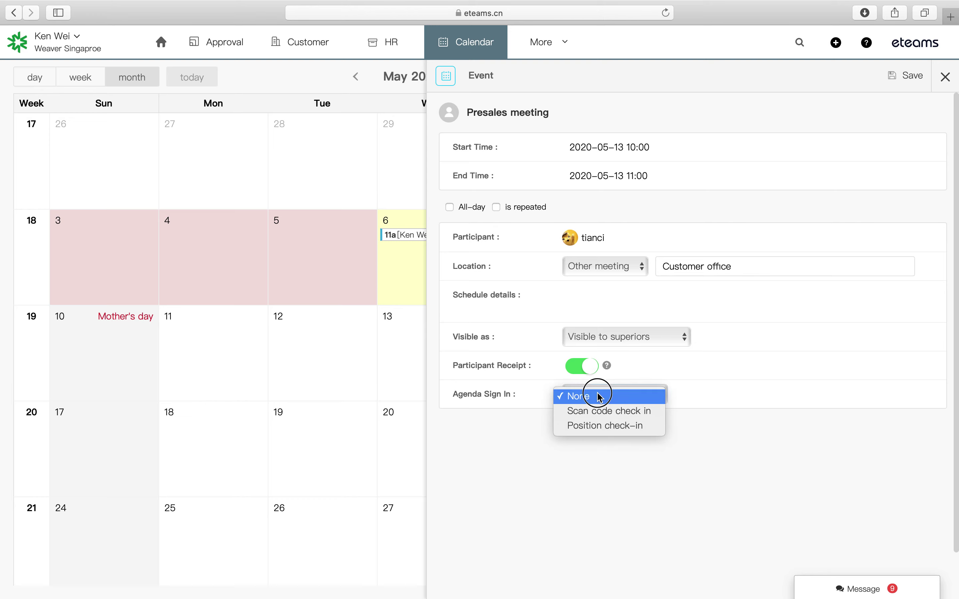
click(603, 413)
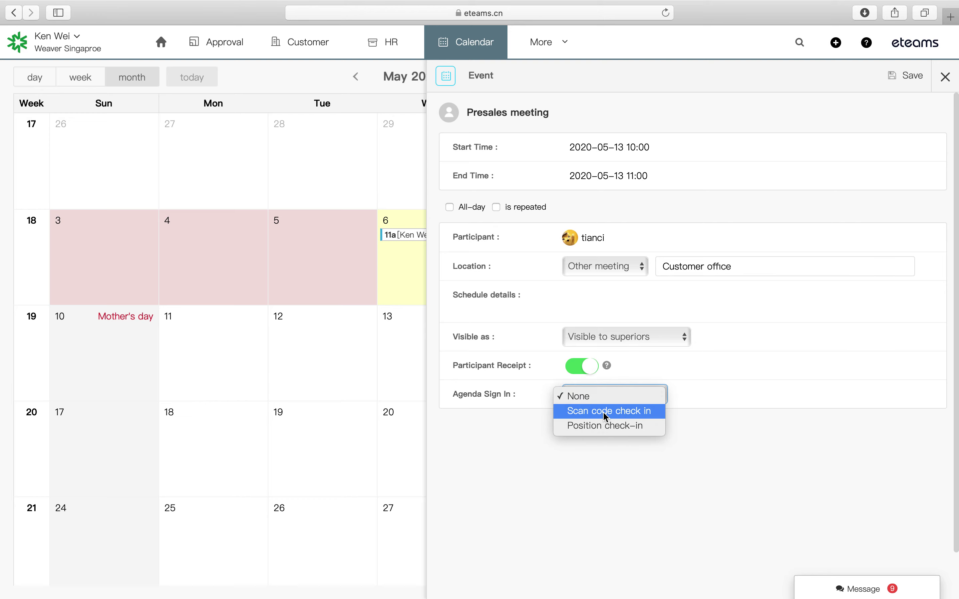
click(709, 398)
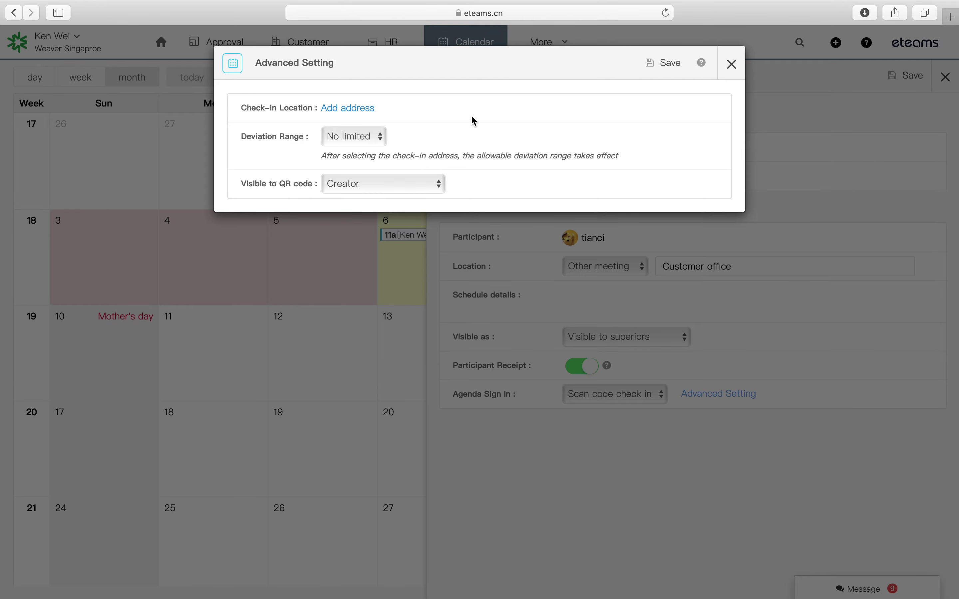
click(732, 64)
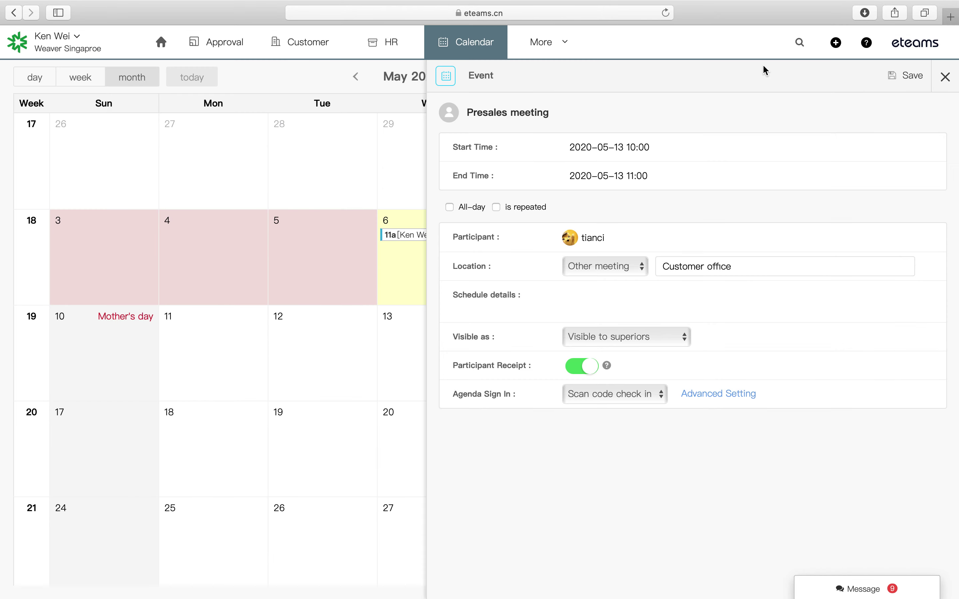
click(896, 76)
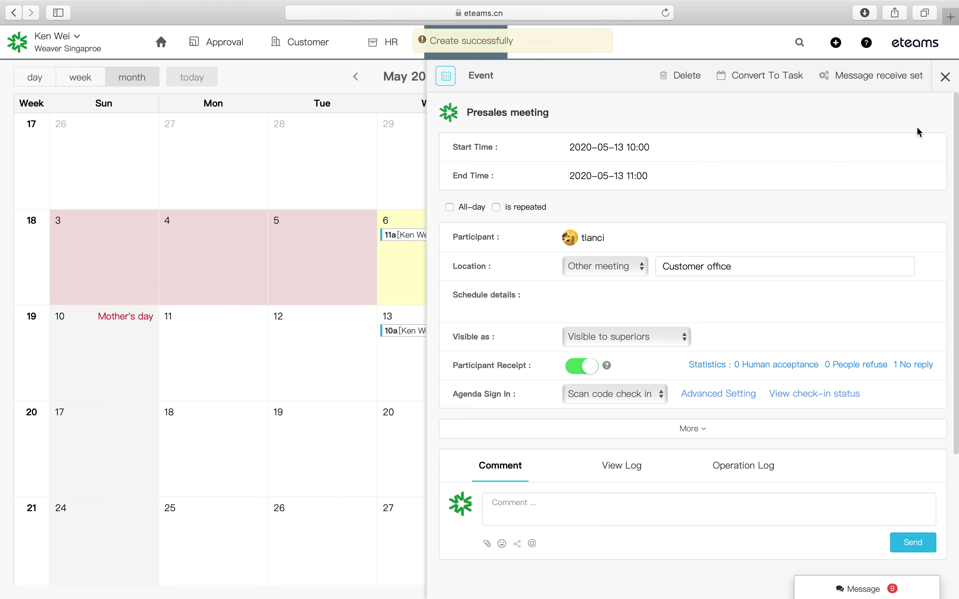
click(946, 77)
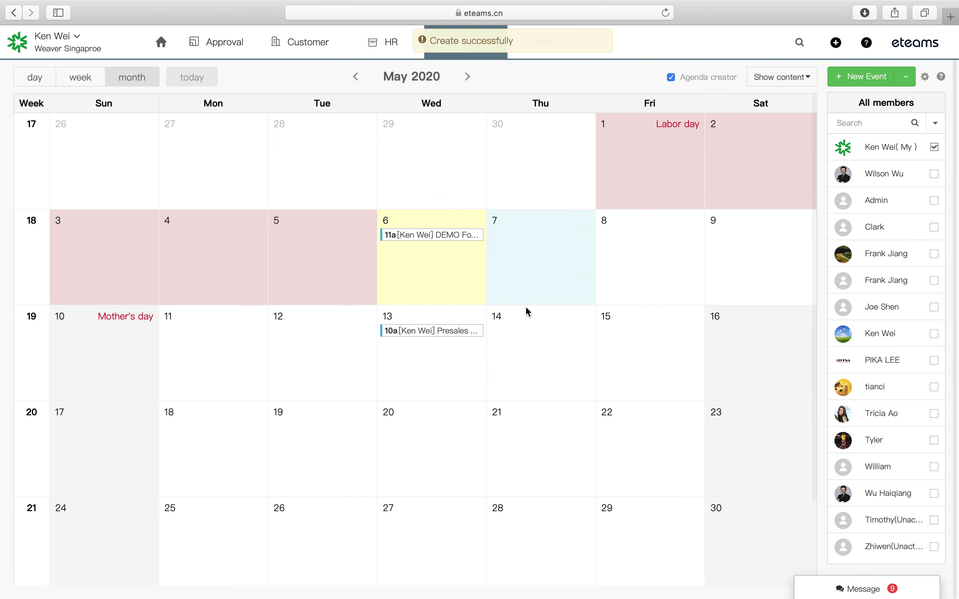
Reopen the Presales meeting on May 13 and view its check-in status and QR code.
click(429, 336)
scroll(613, 345, down, 2)
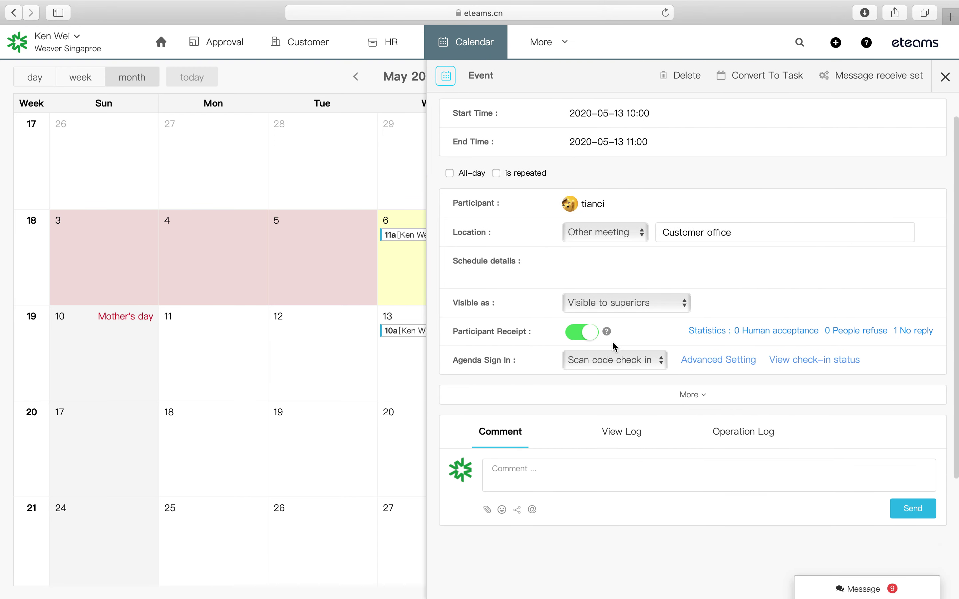
scroll(615, 343, up, 2)
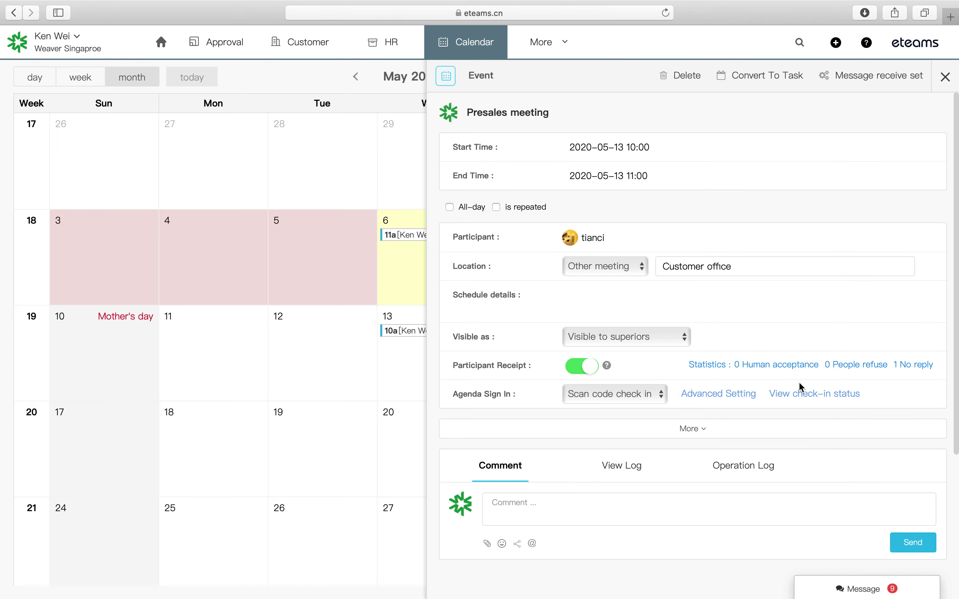
click(806, 398)
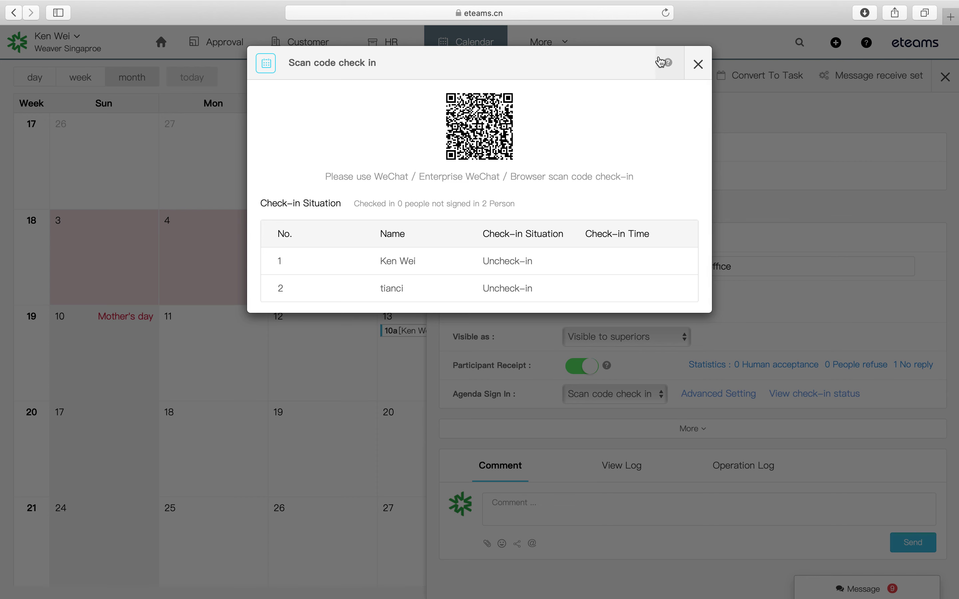
click(698, 64)
click(945, 80)
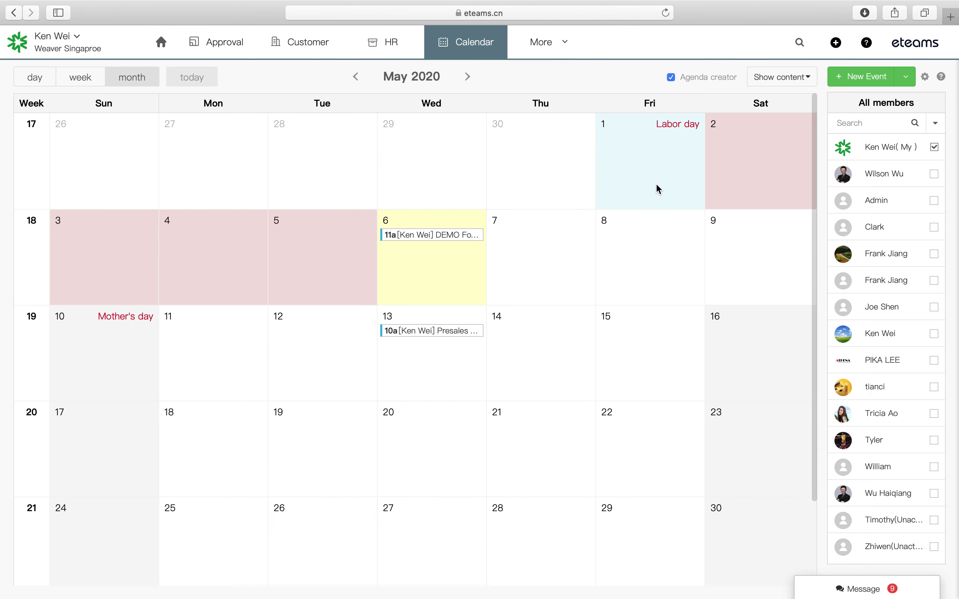
Add the five members listed directly below your own entry to the calendar display.
click(934, 174)
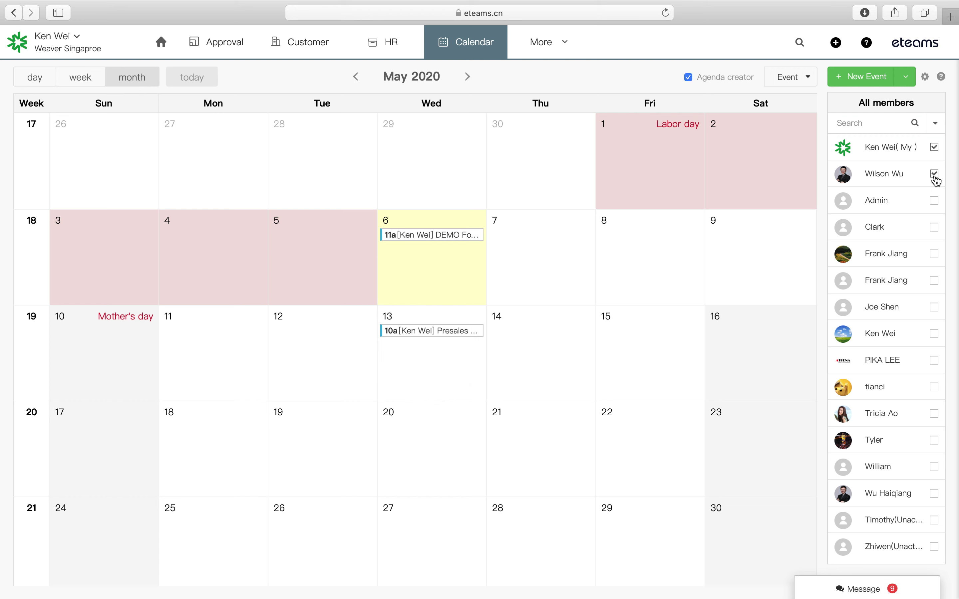
click(936, 201)
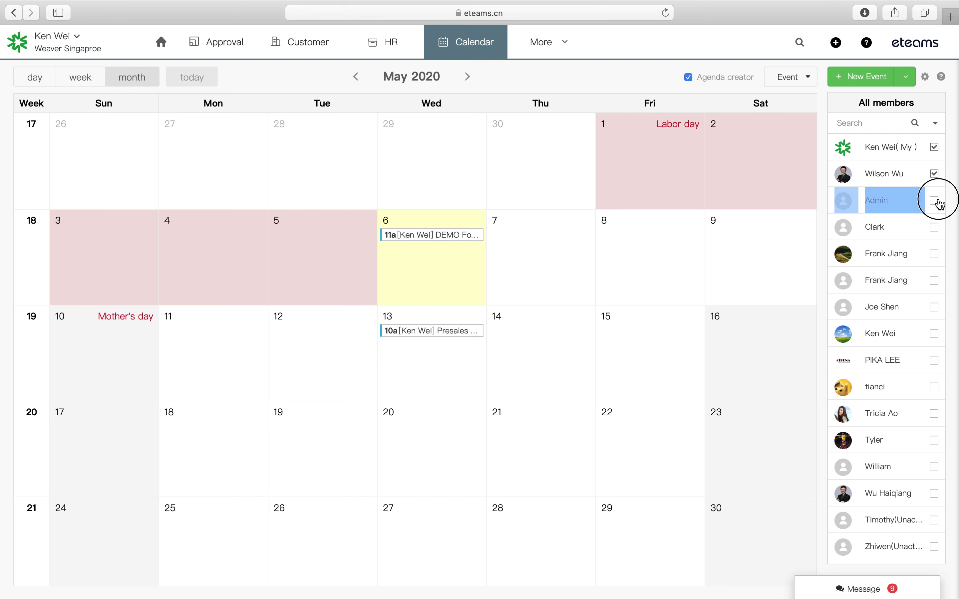
click(937, 229)
click(936, 255)
click(935, 282)
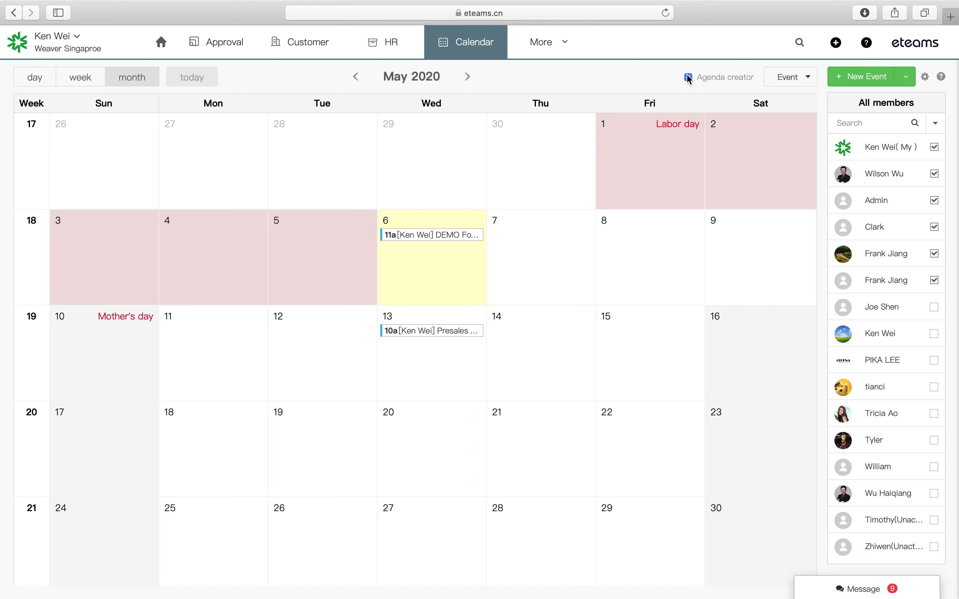
View the selected members' calendar by week and by day, and return to the month view.
click(81, 77)
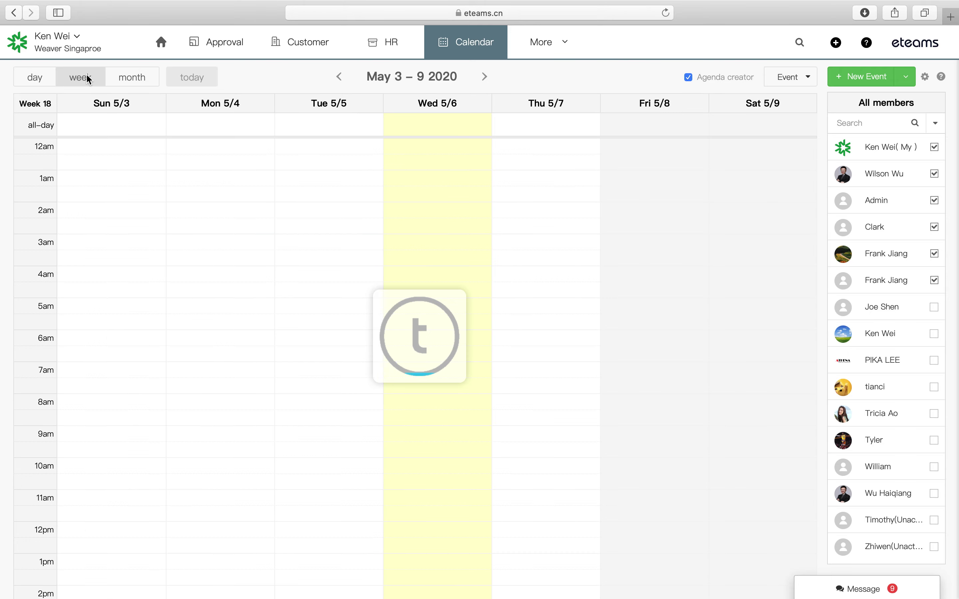
click(43, 82)
click(81, 77)
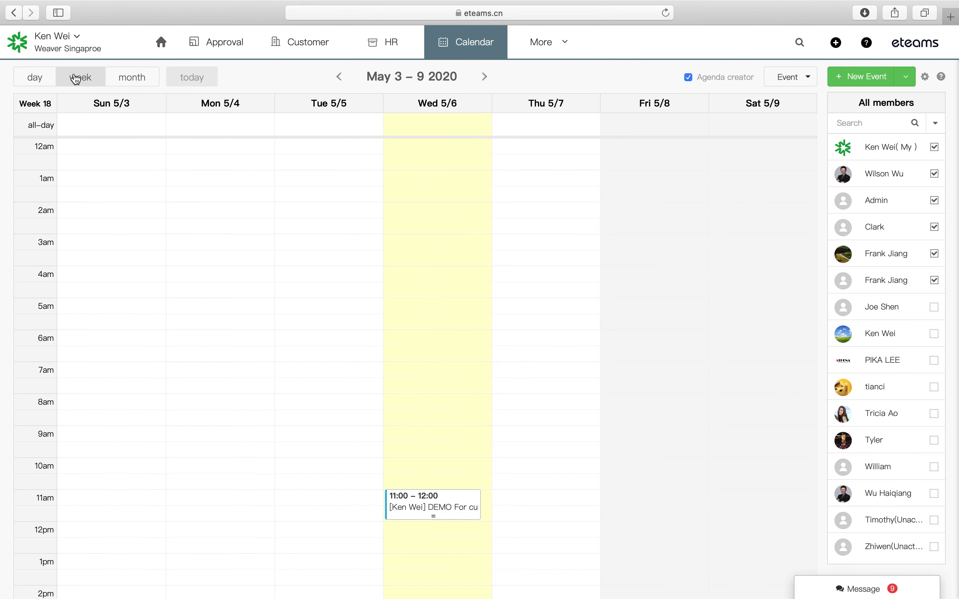
click(120, 84)
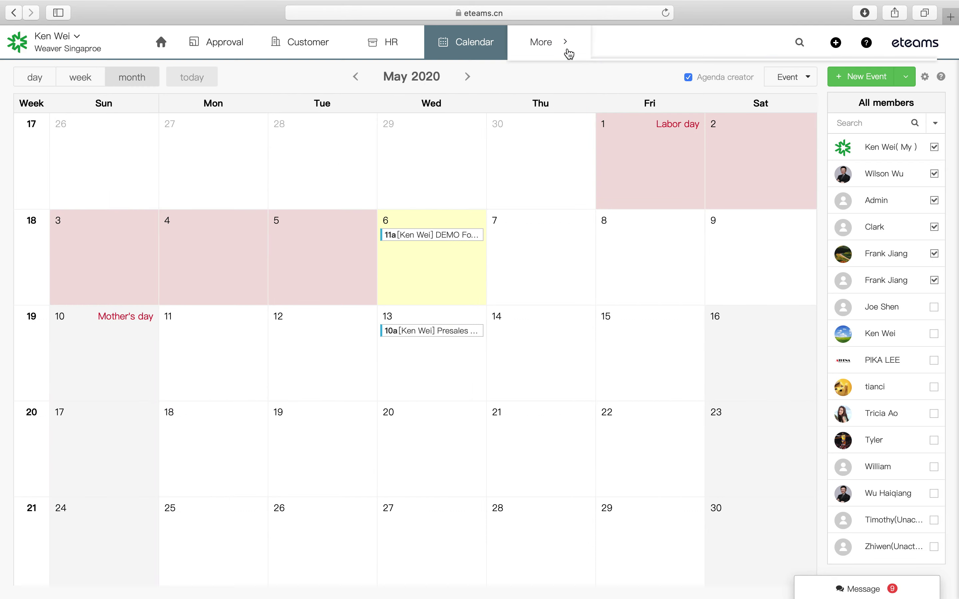
Go to the Document module and start a file upload in the public knowledge base.
click(567, 52)
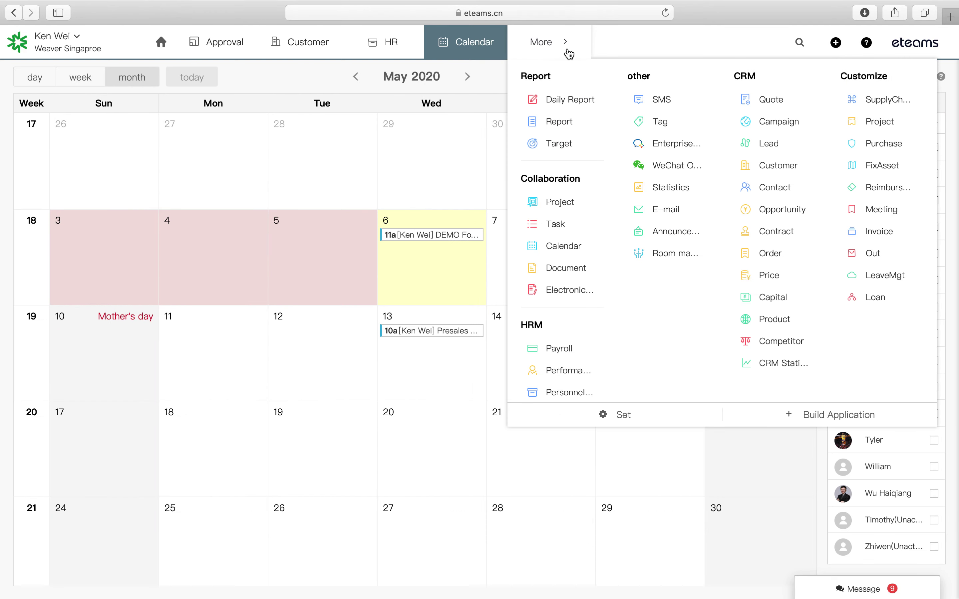
click(579, 269)
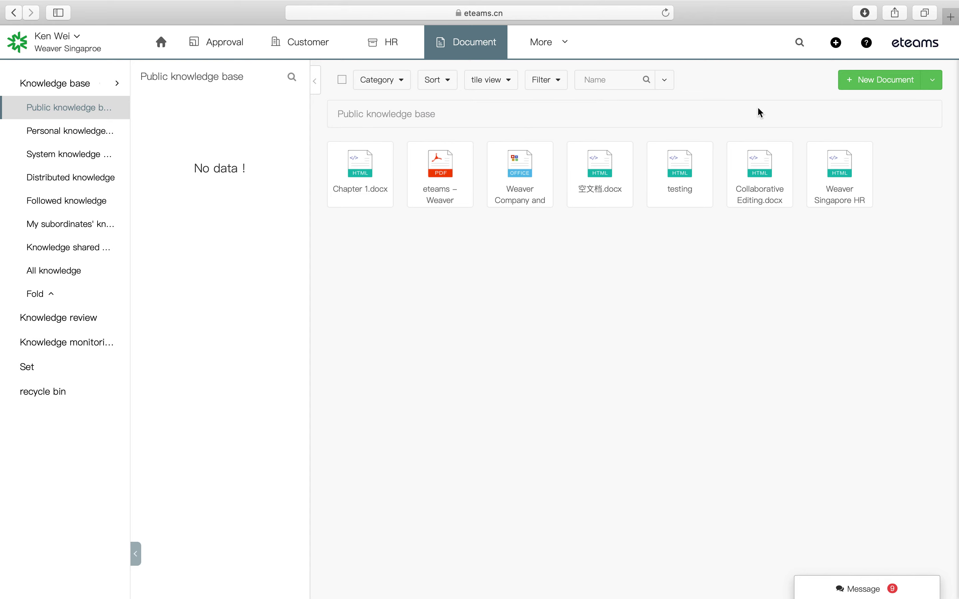
click(932, 82)
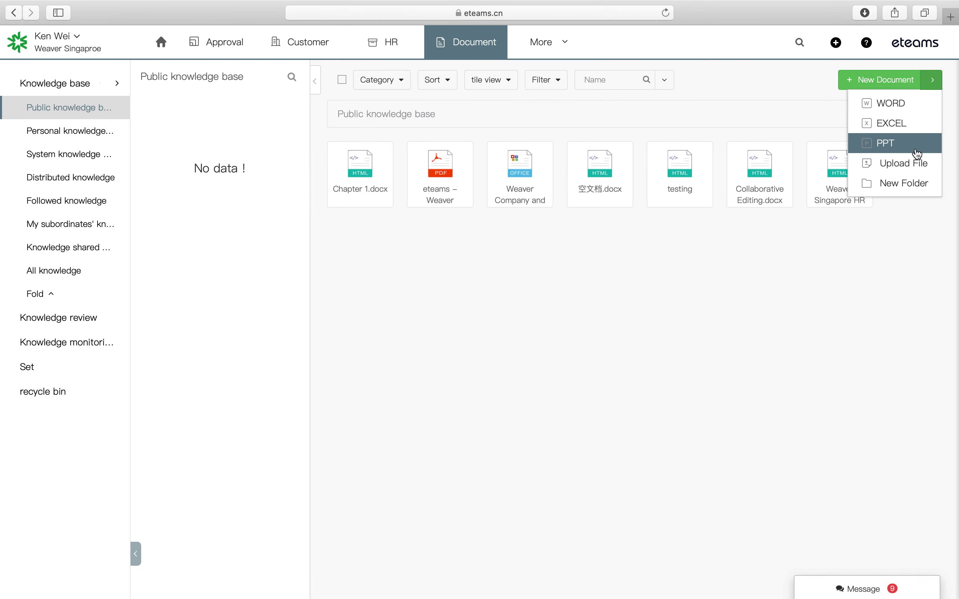
click(914, 163)
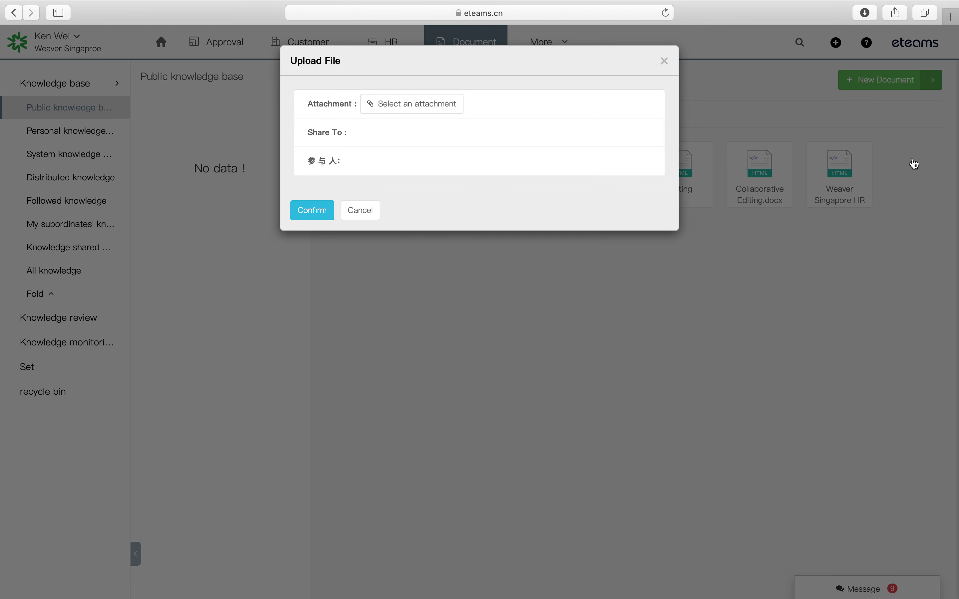
Attach Eteams 2.png from the Downloads folder, listing the files sorted by date modified to find it.
click(432, 102)
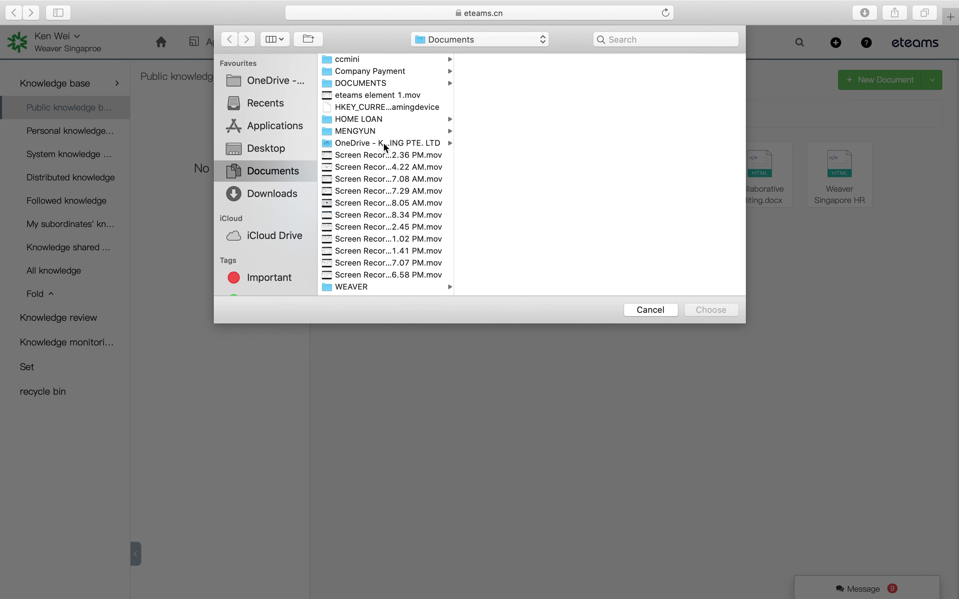
click(273, 195)
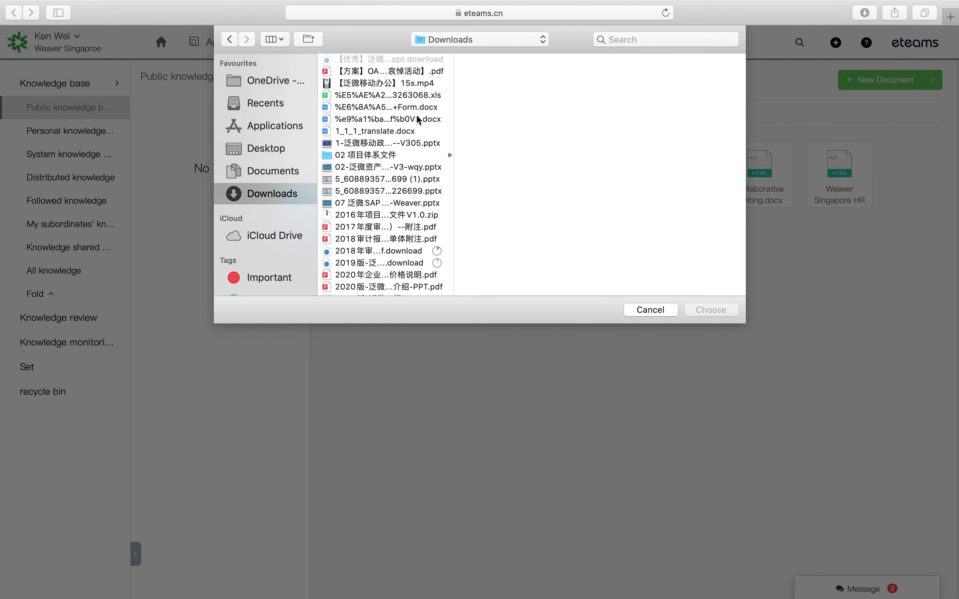
click(276, 39)
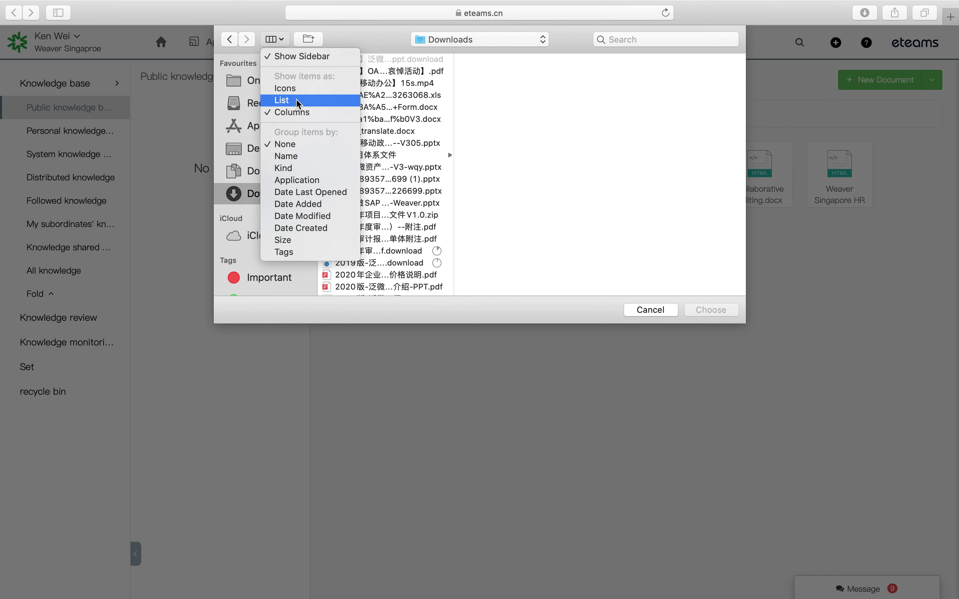
click(298, 103)
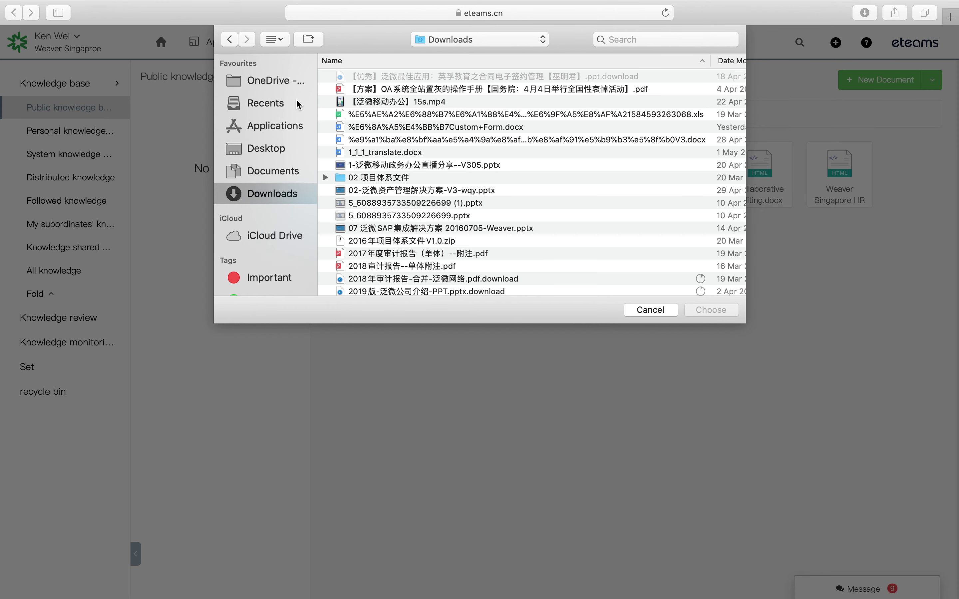
click(724, 63)
scroll(413, 86, down, 3)
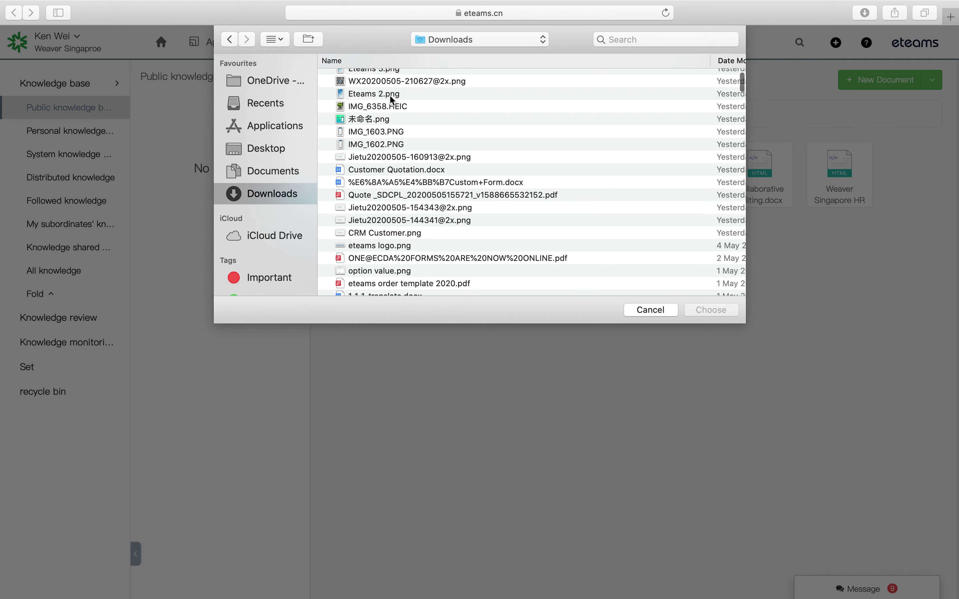
double_click(389, 94)
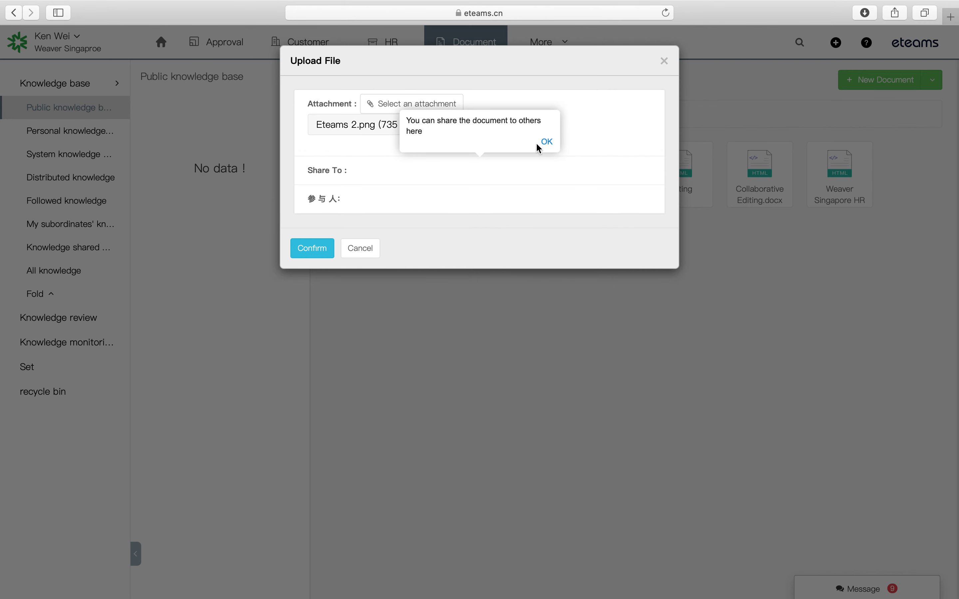
click(549, 145)
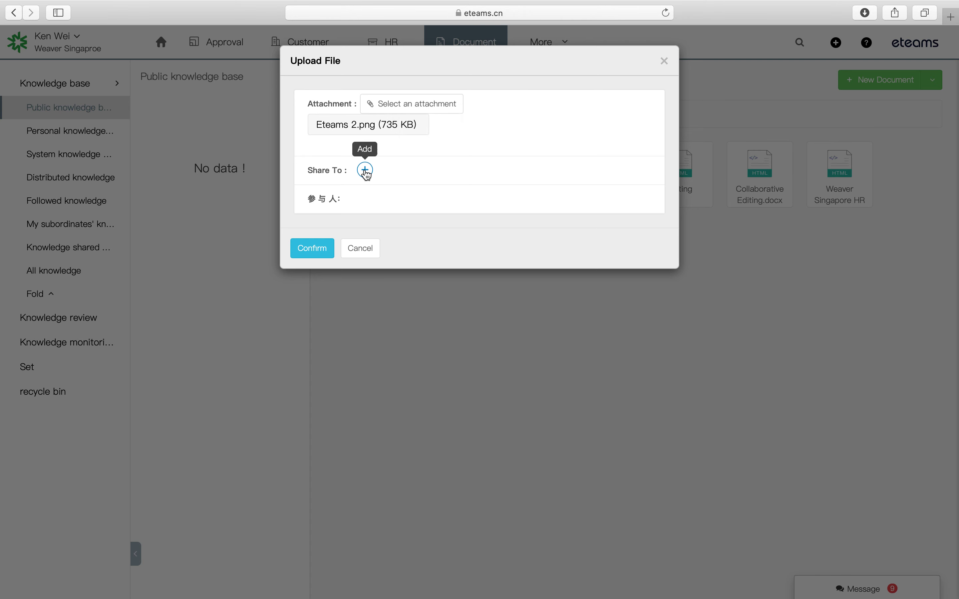
Share the file with a team member, add the same member as participant, and confirm the upload.
click(365, 170)
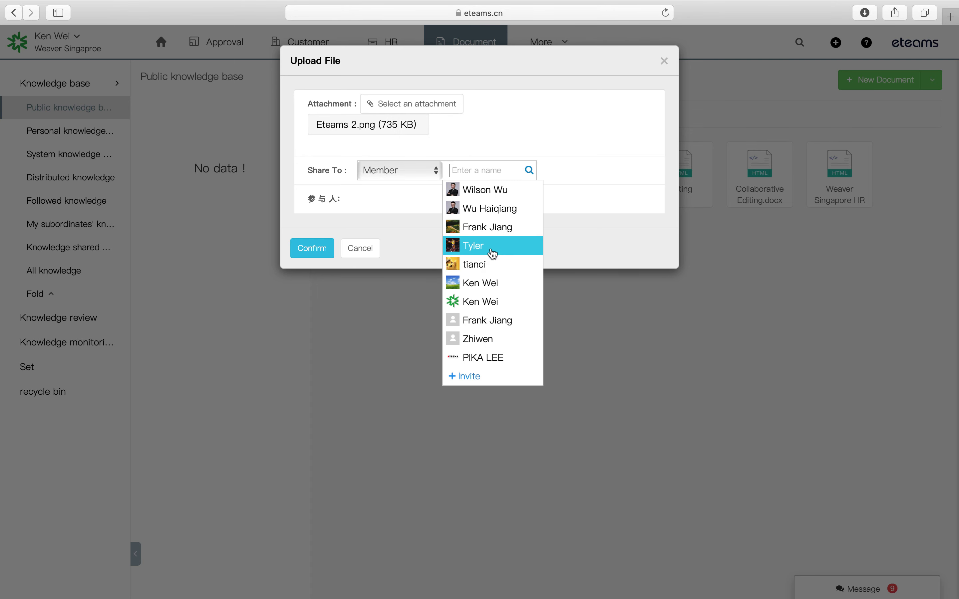
click(488, 283)
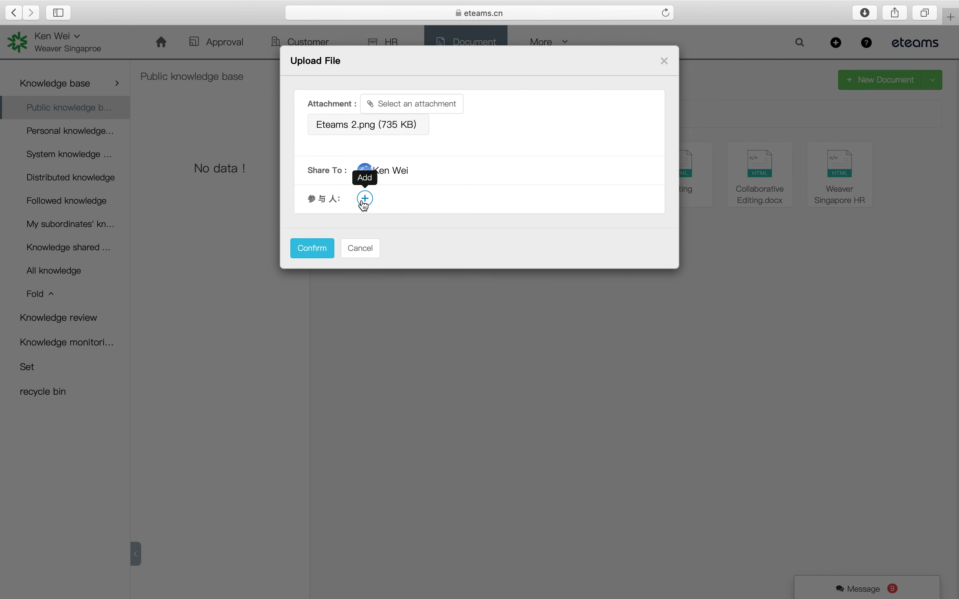
click(365, 199)
click(402, 315)
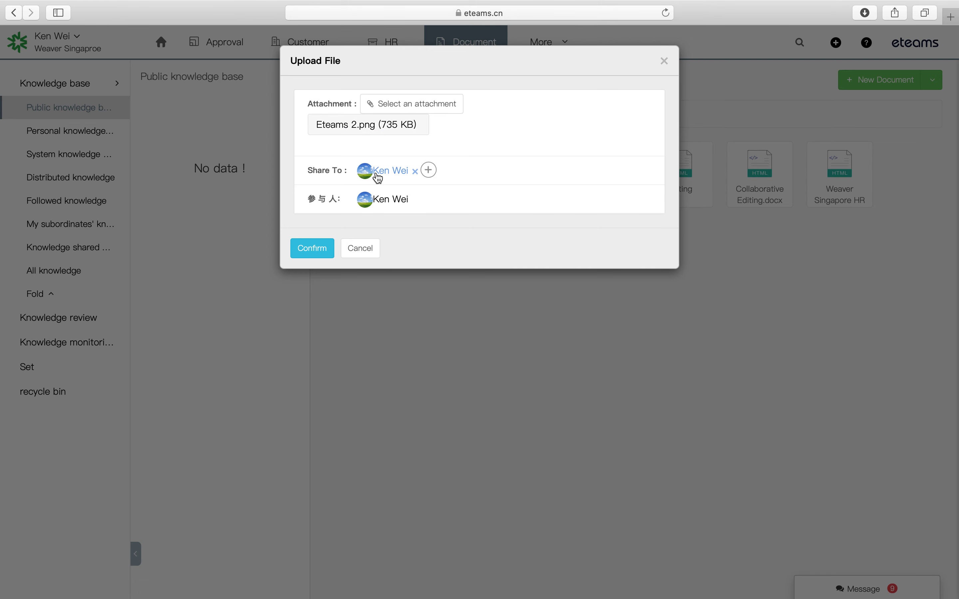
click(314, 249)
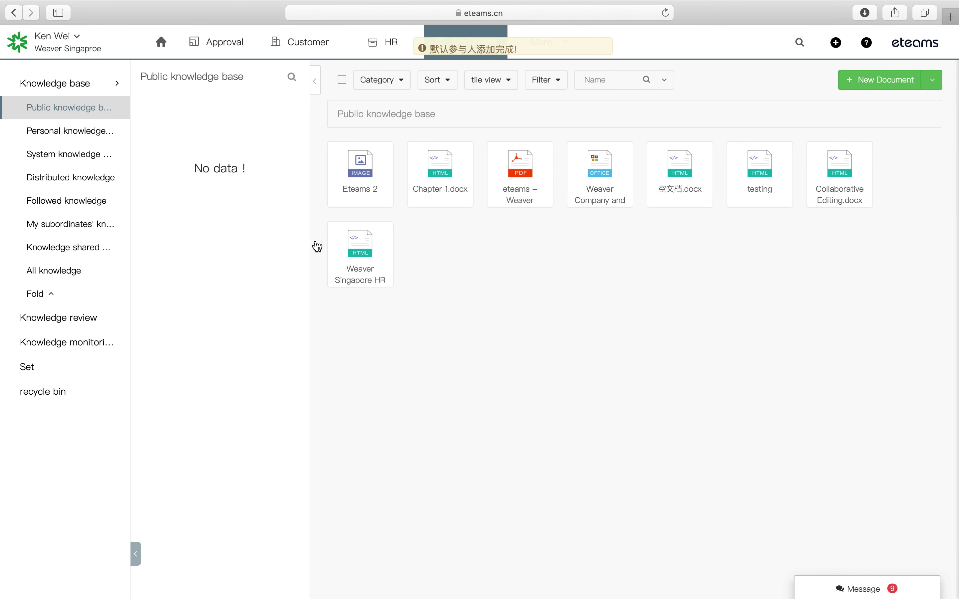
Open the uploaded Eteams 2 document, preview its image attachment, and show the item types it can be linked to.
click(360, 192)
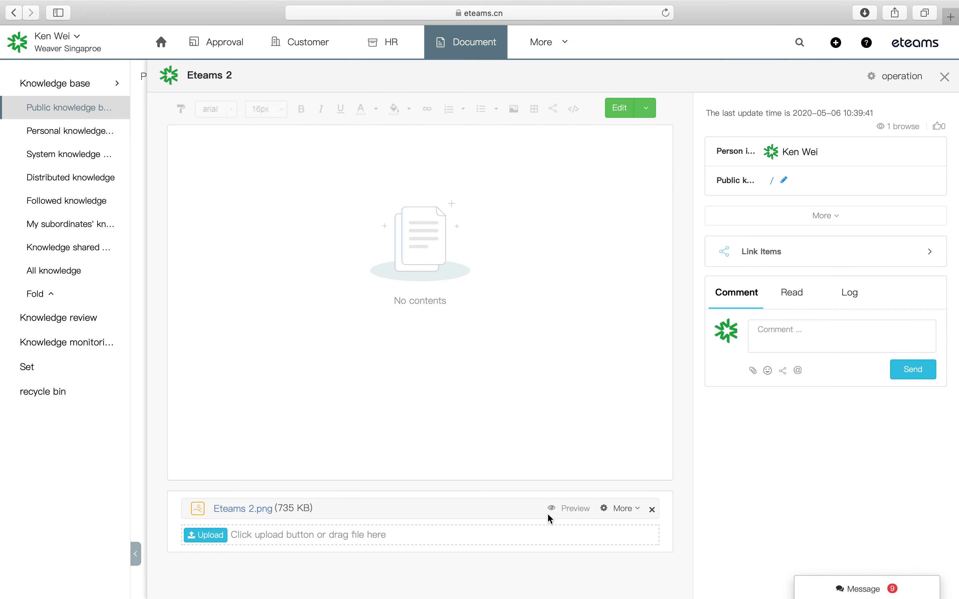
click(570, 511)
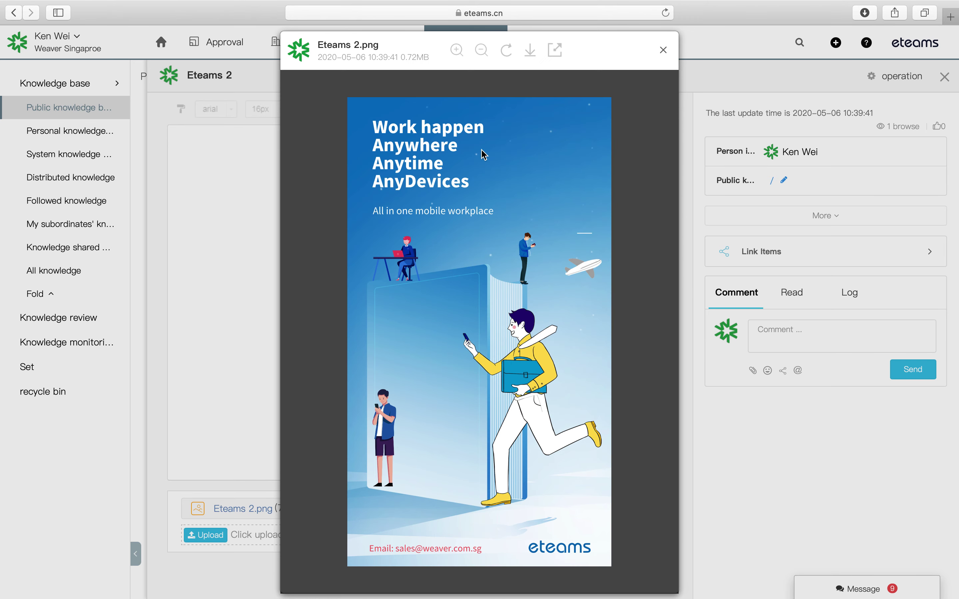
click(664, 51)
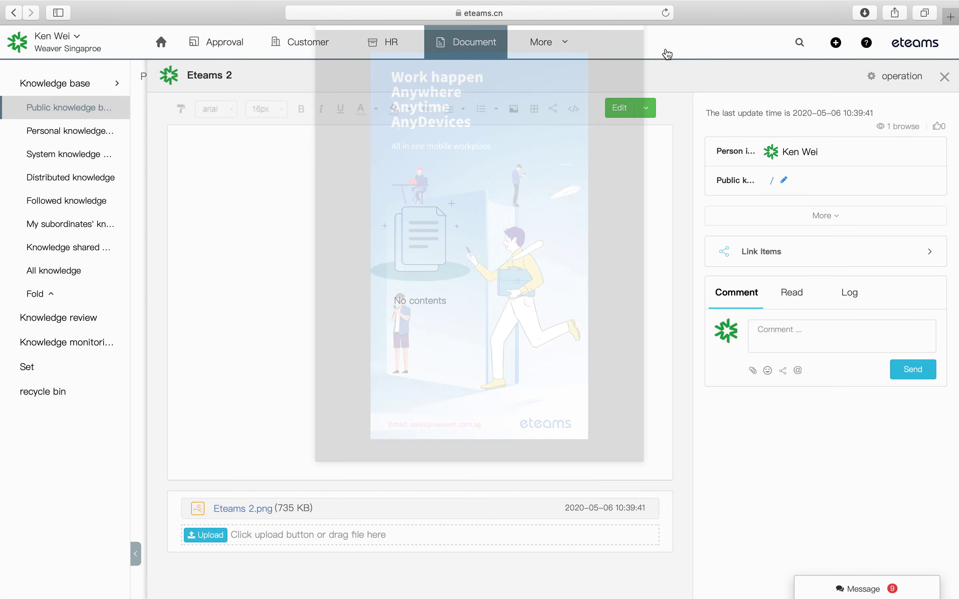
click(799, 251)
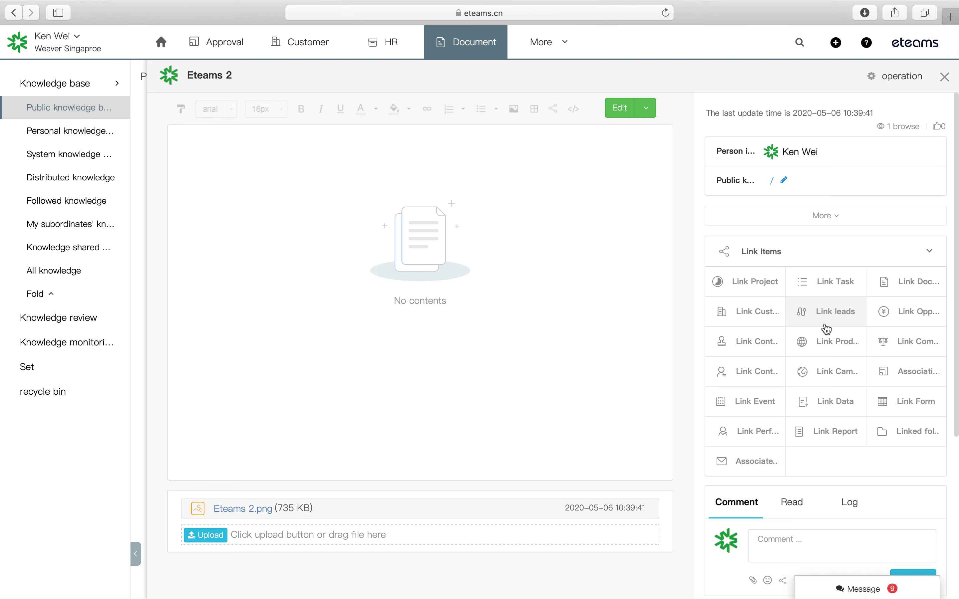
Close the Eteams 2 document and create a new document titled "eteams user manual" in the public knowledge base.
click(944, 76)
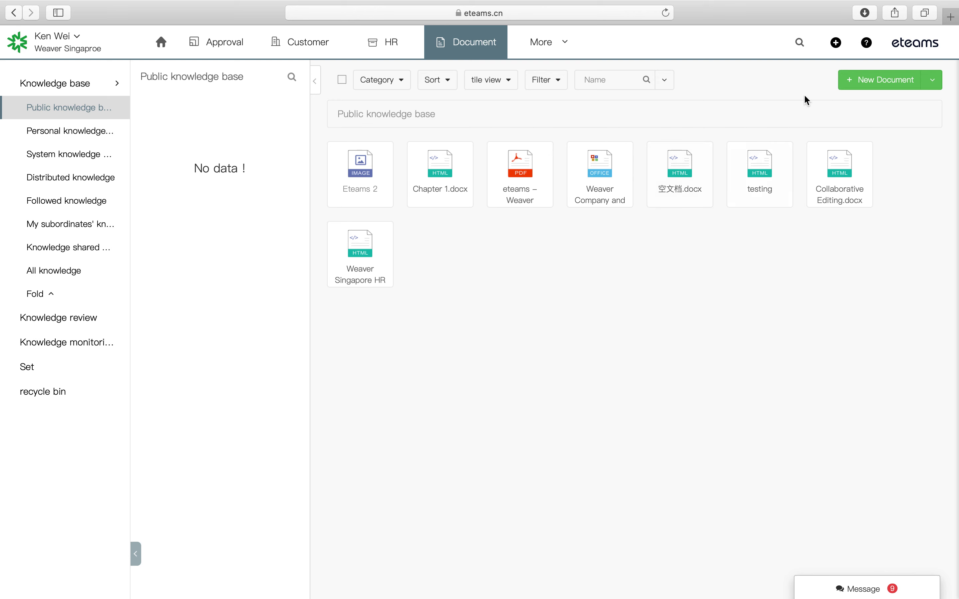
click(859, 79)
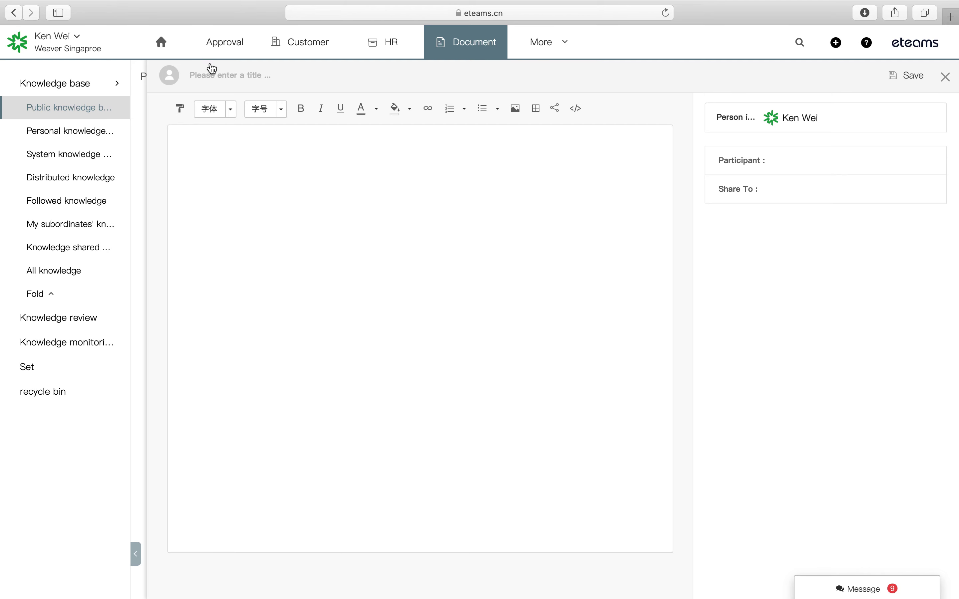
text(eteams)
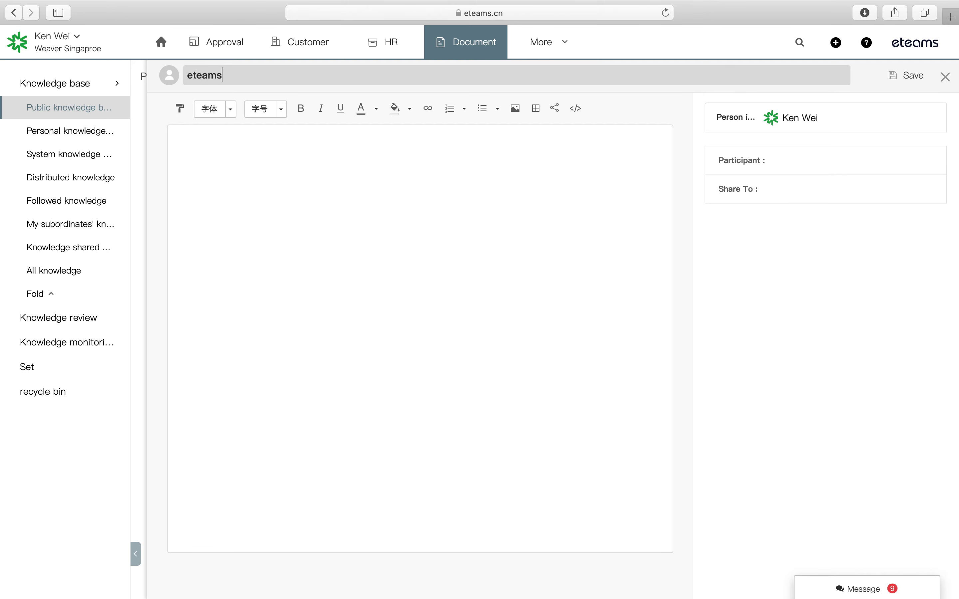
text( user manual)
Write the lines "Chapte 1: About eteams", "Charpter 2: Portal" and "Chapter 3: Project" in the document body and save the document.
click(225, 159)
text(CHAP)
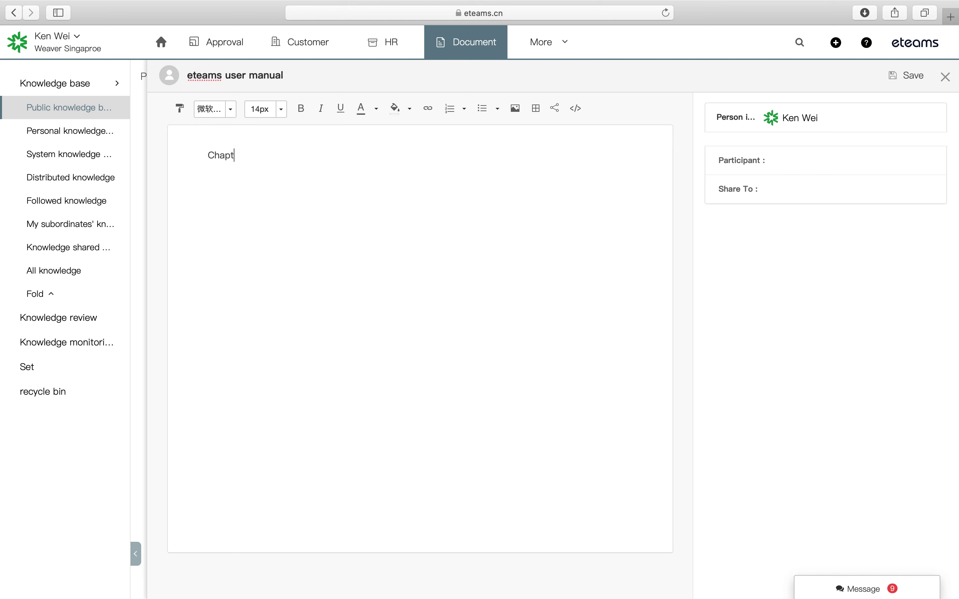
text(te 1: About eteams)
text(Ch)
text(apter)
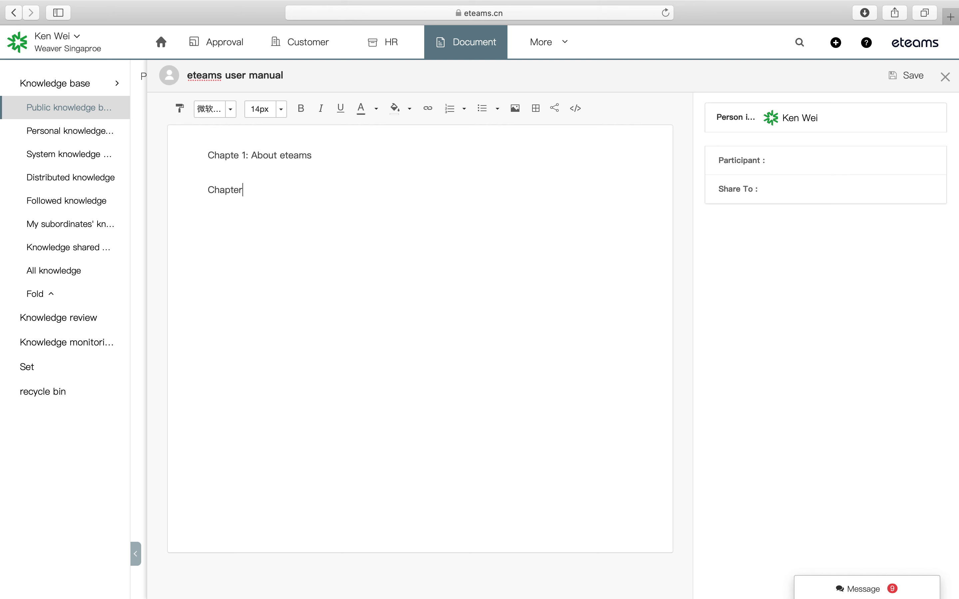
key(BackSpace)
key(BackSpace)
key(BackSpace)
text(Chapter 3:)
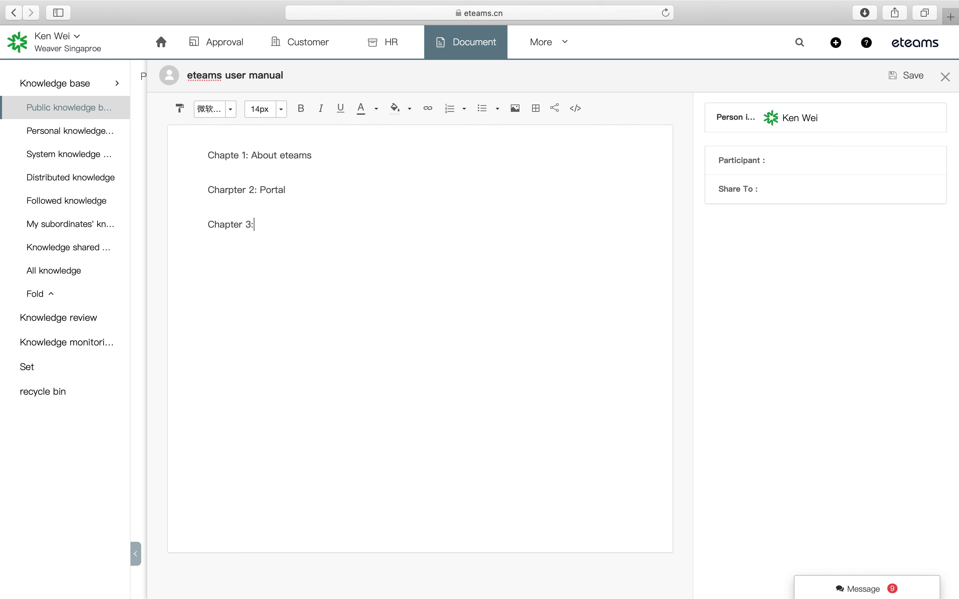
text( Project)
click(901, 86)
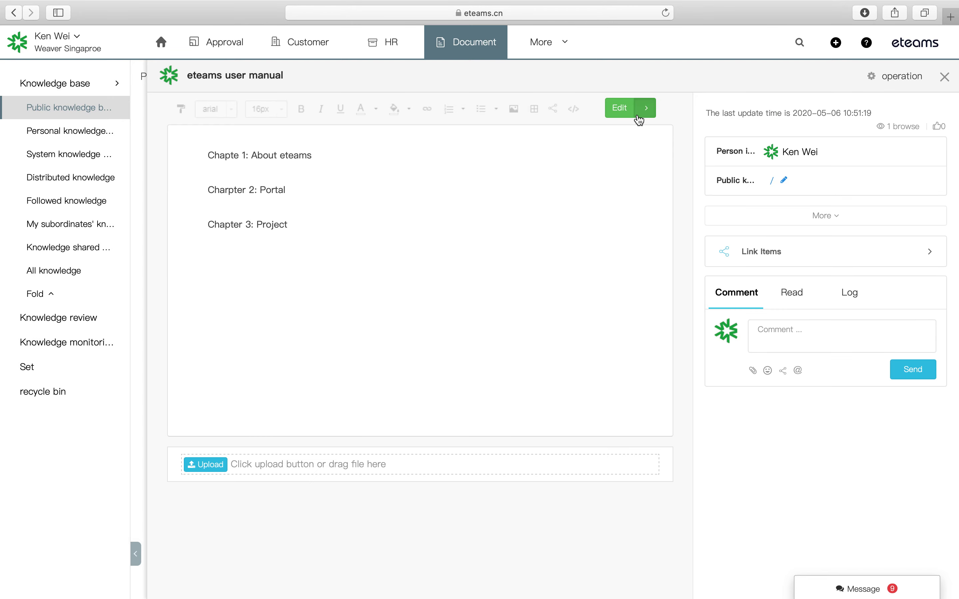
Edit the user manual to add the line "Chapter 4: Task" below Chapter 3, then save and exit editing.
click(620, 110)
click(343, 216)
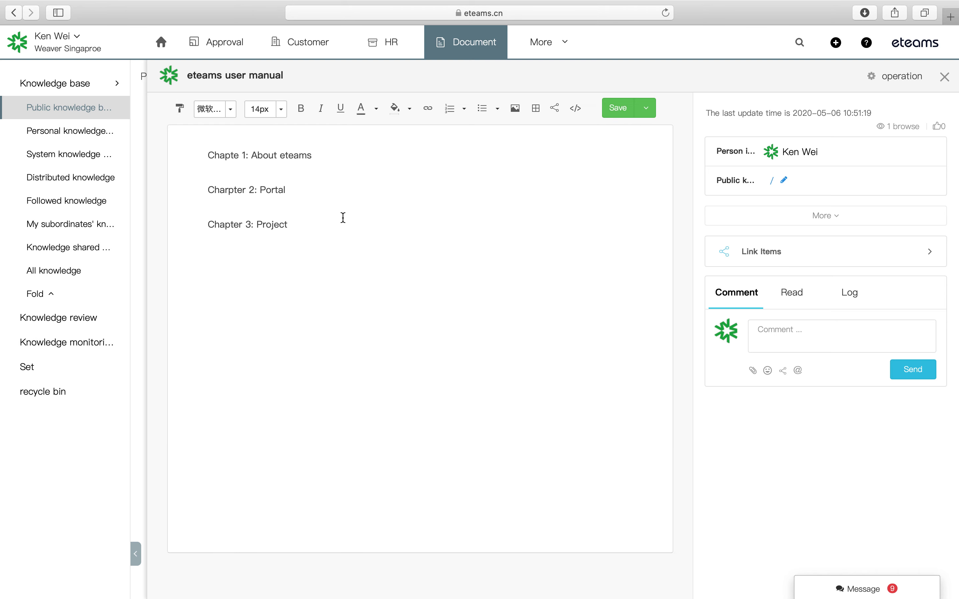
key(Return)
text(Chapter 4:)
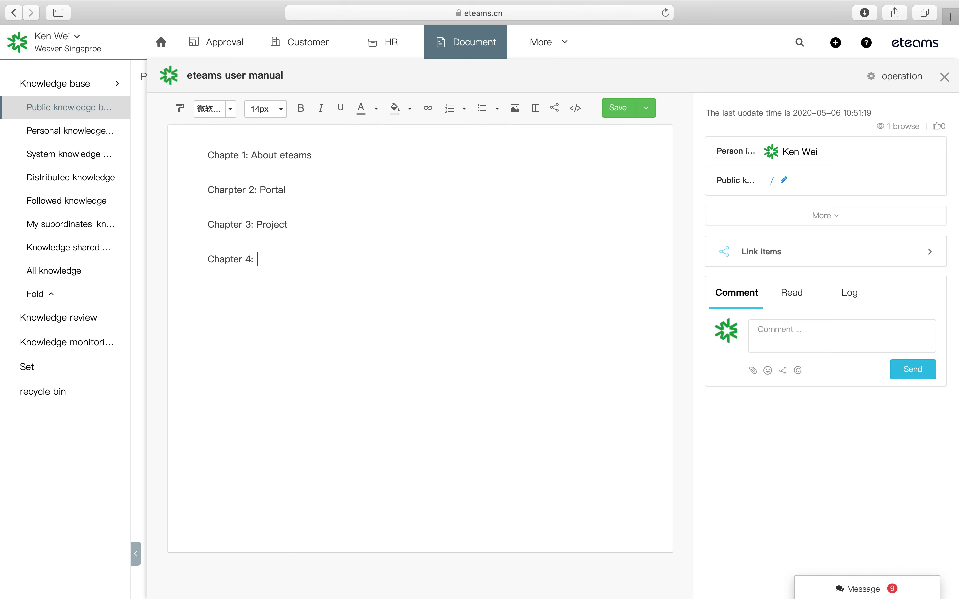
text( Task)
click(619, 115)
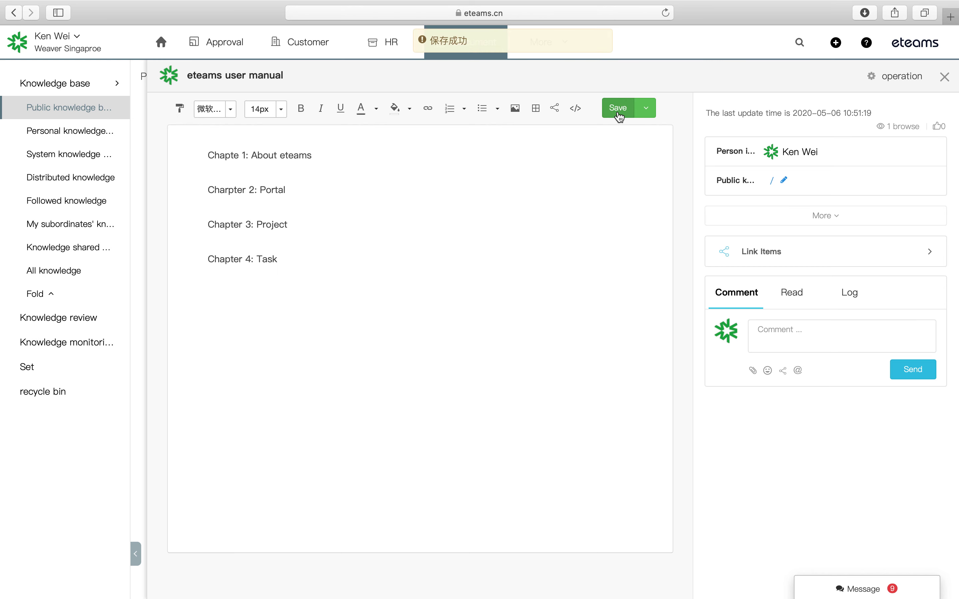
click(646, 107)
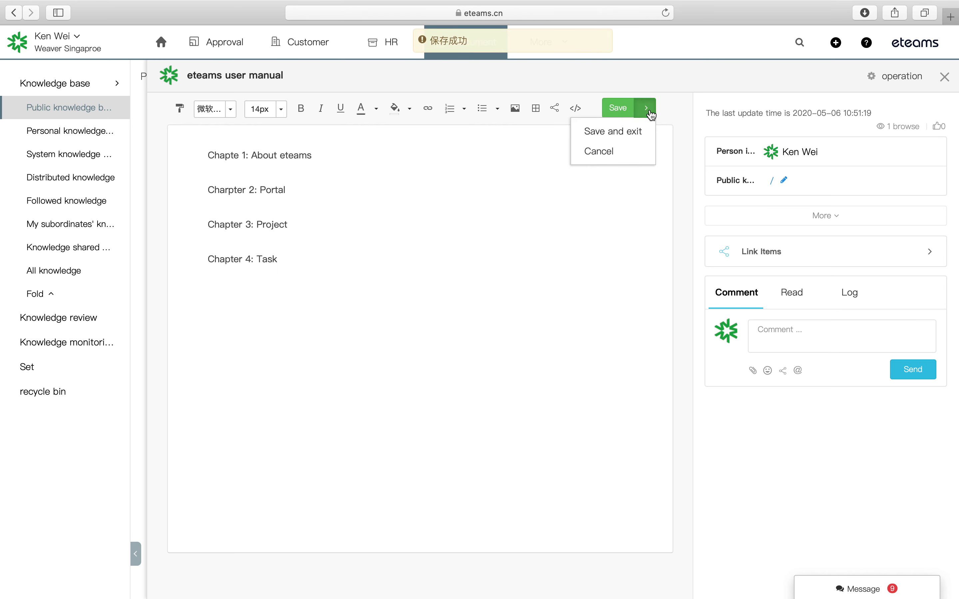
click(629, 135)
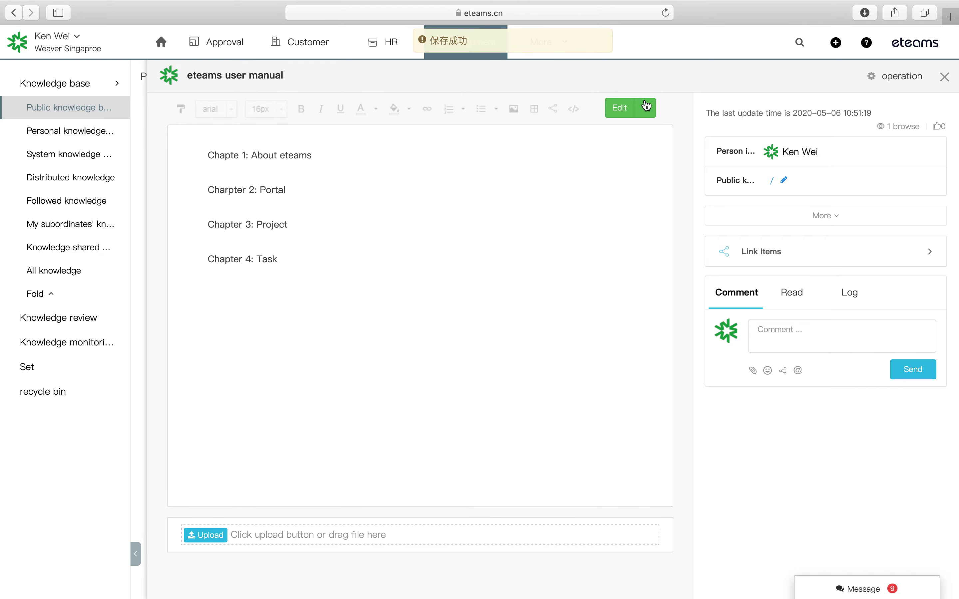
Browse the version history of the user manual and close it again.
click(646, 107)
click(636, 131)
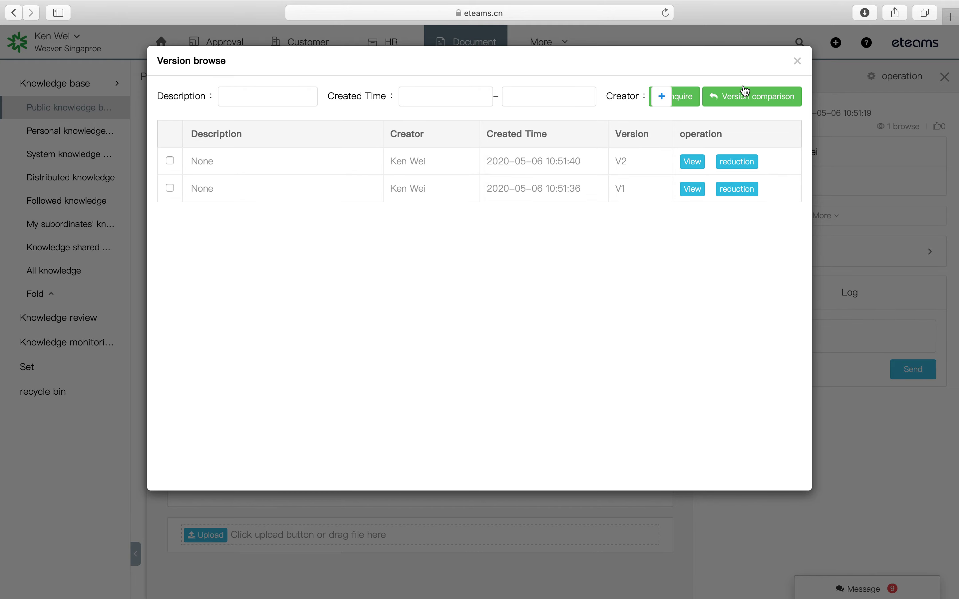
click(798, 62)
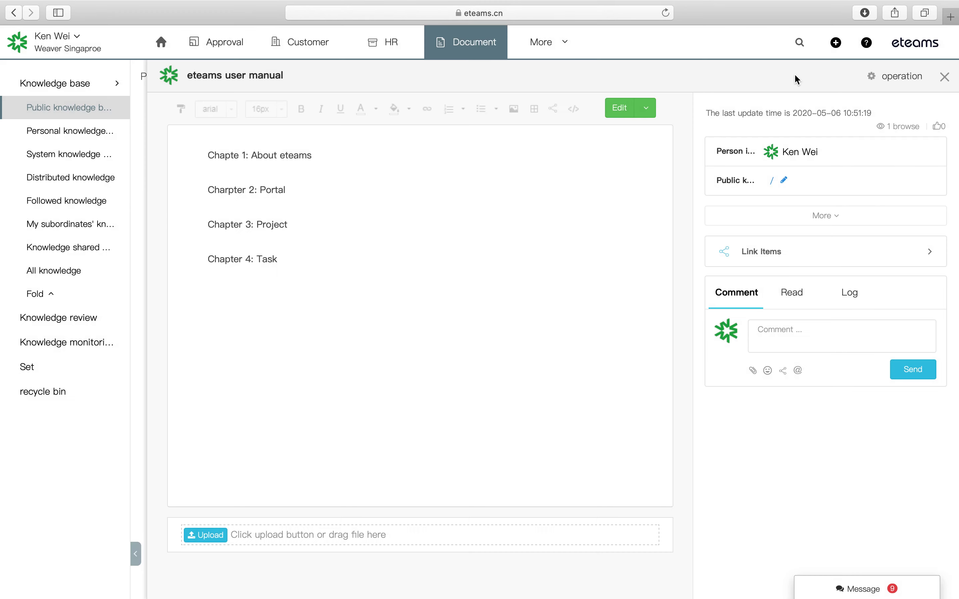
Add a team member as participant of the user manual, show its linkable item types, and close the document.
click(829, 220)
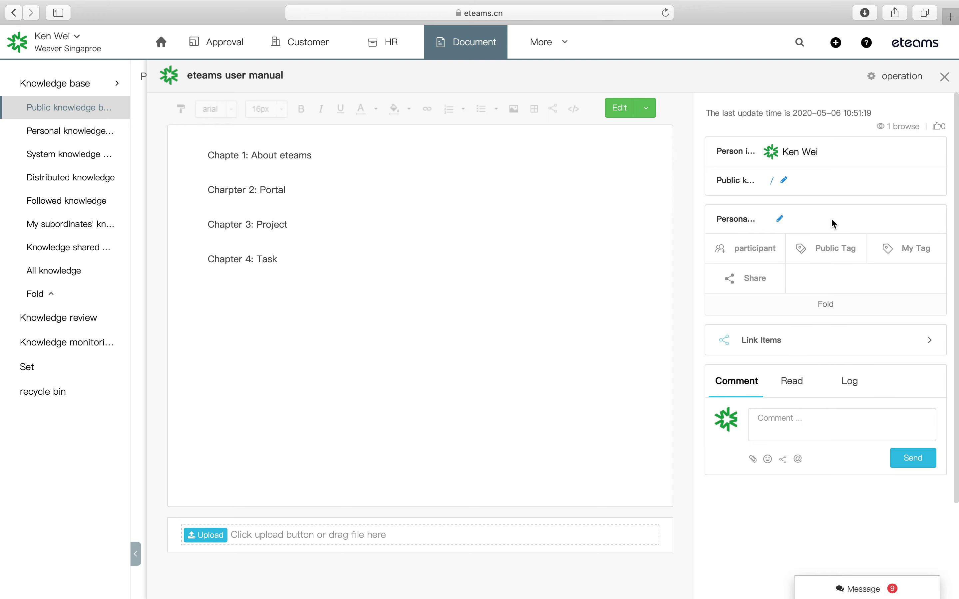
click(755, 253)
click(858, 204)
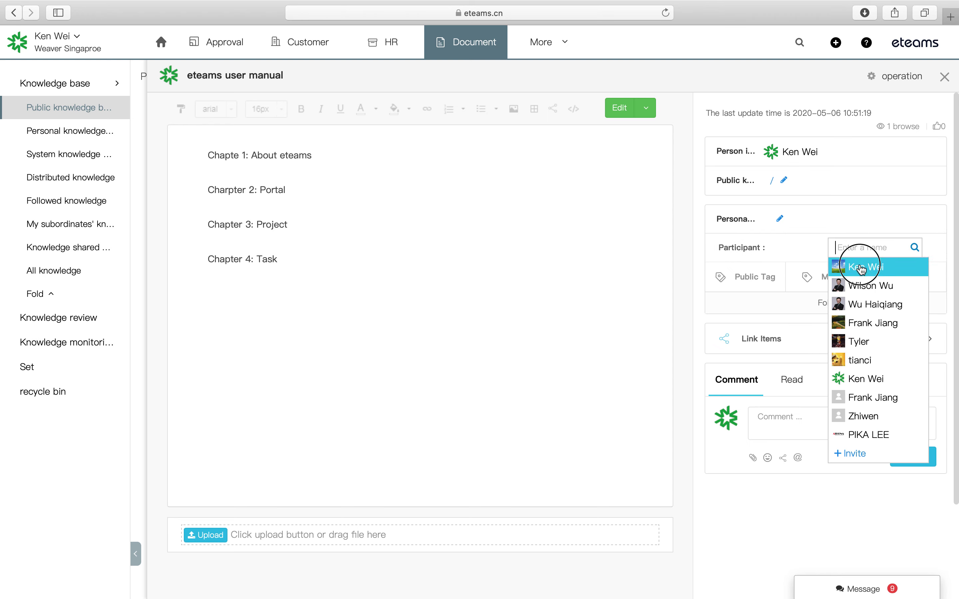
click(818, 333)
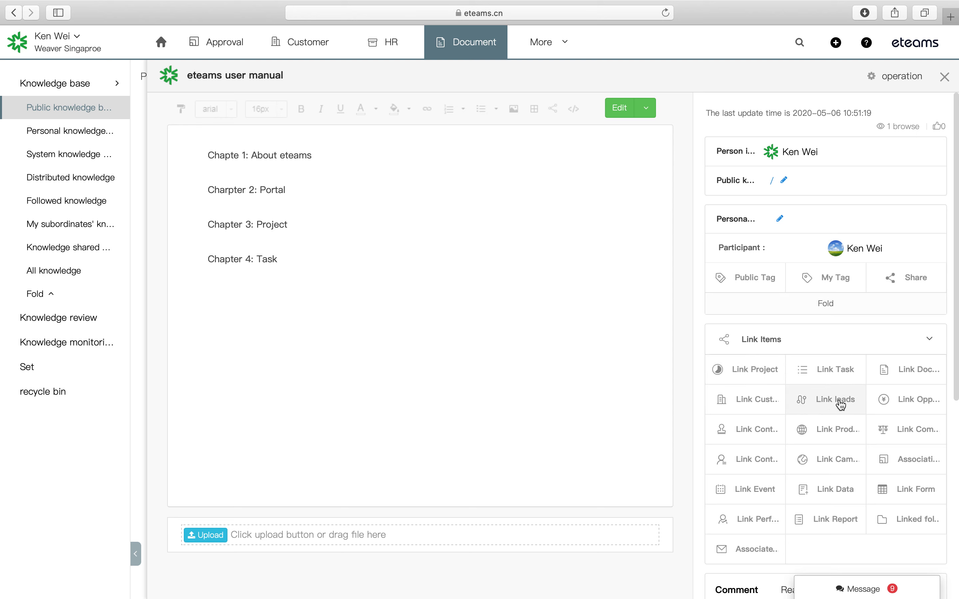
click(945, 77)
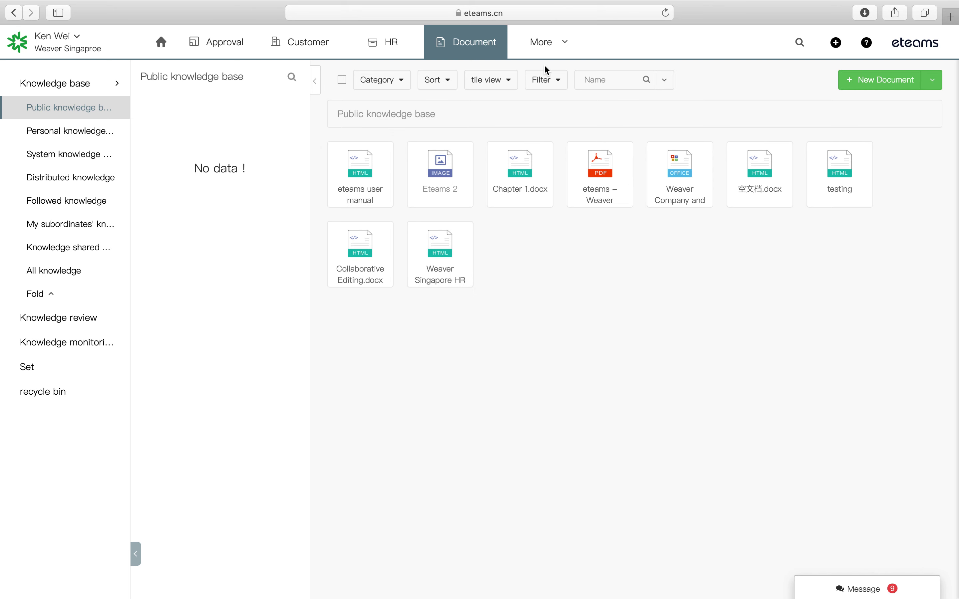
Open the eteams – Weaver Singaproe document, preview its PDF attachment from start to end, and close the document.
click(550, 55)
click(599, 175)
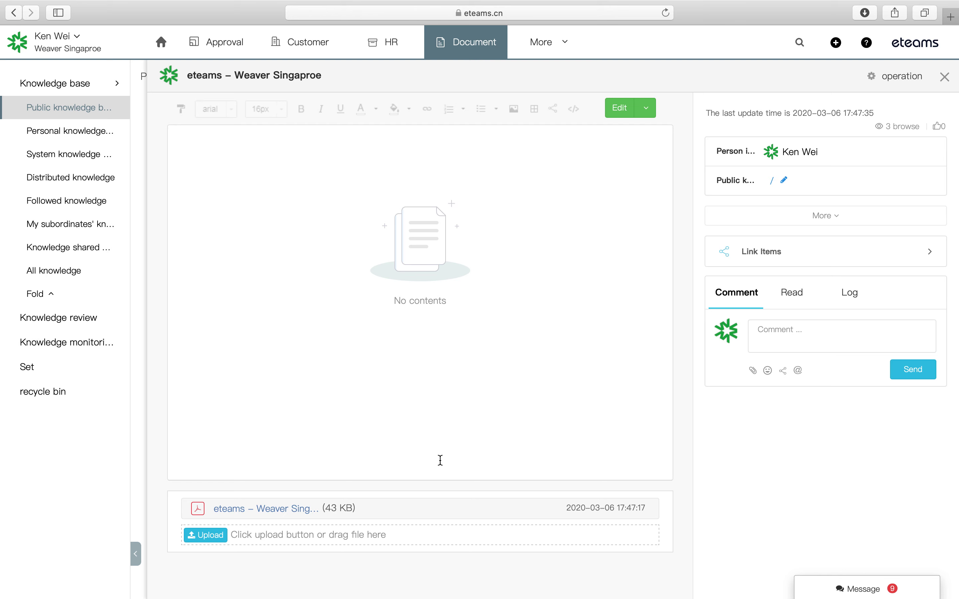
mouse_move(582, 512)
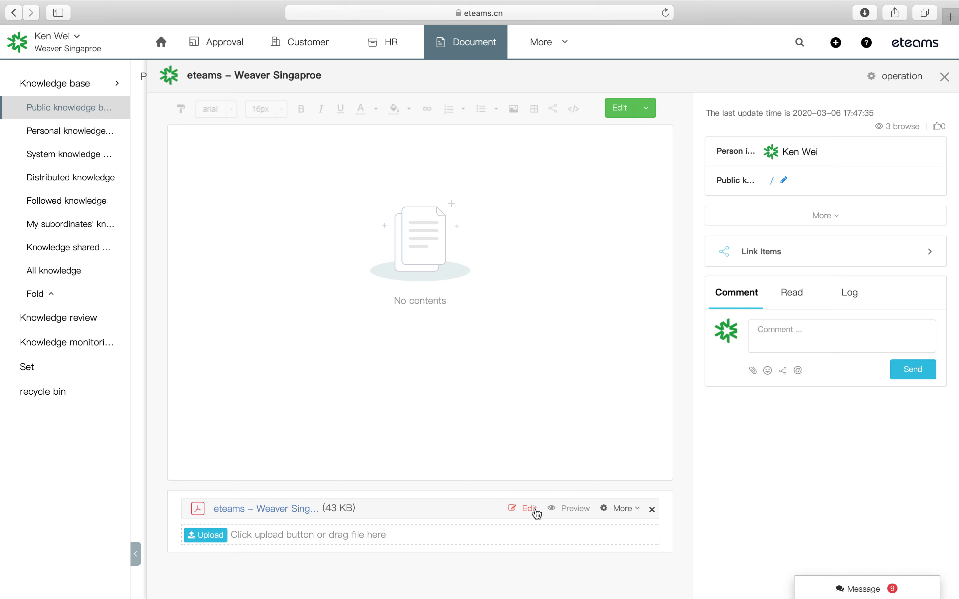
click(562, 512)
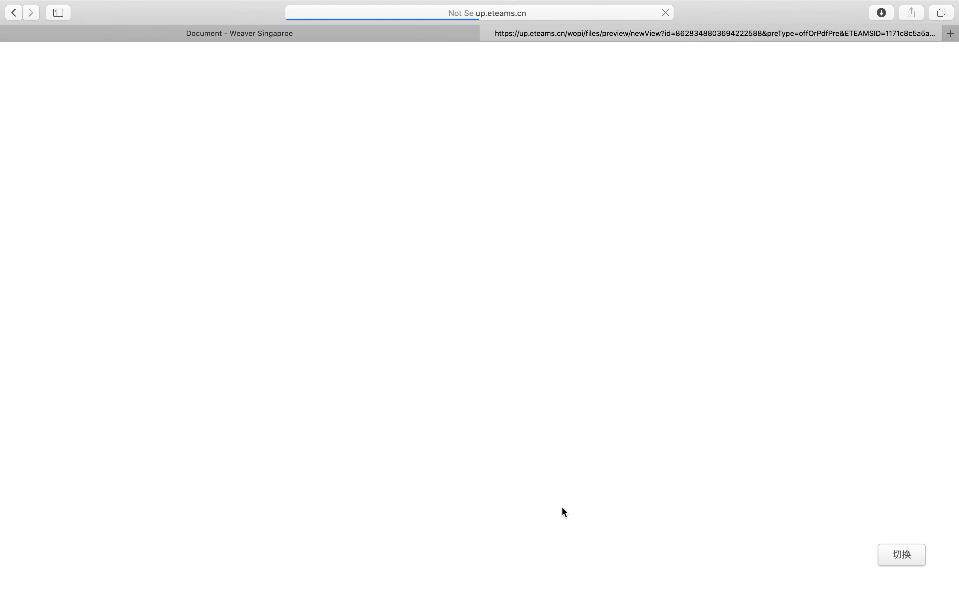
scroll(517, 447, down, 6)
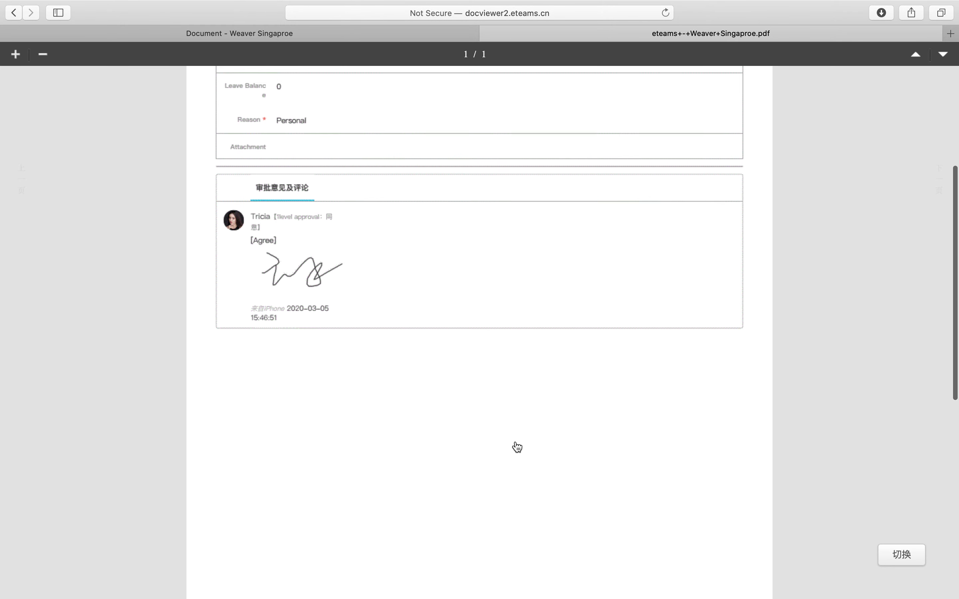
scroll(517, 447, up, 6)
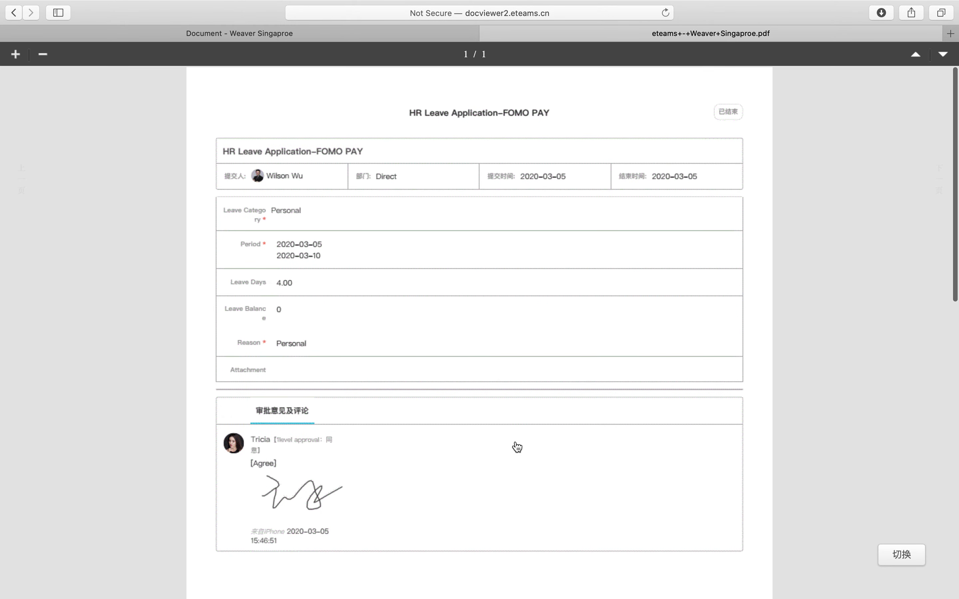
click(488, 34)
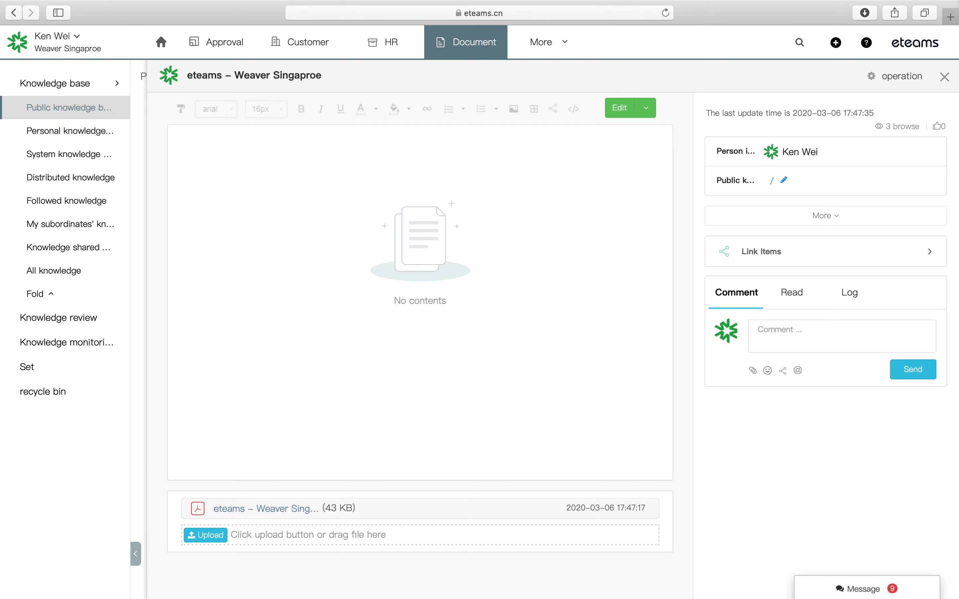
click(948, 81)
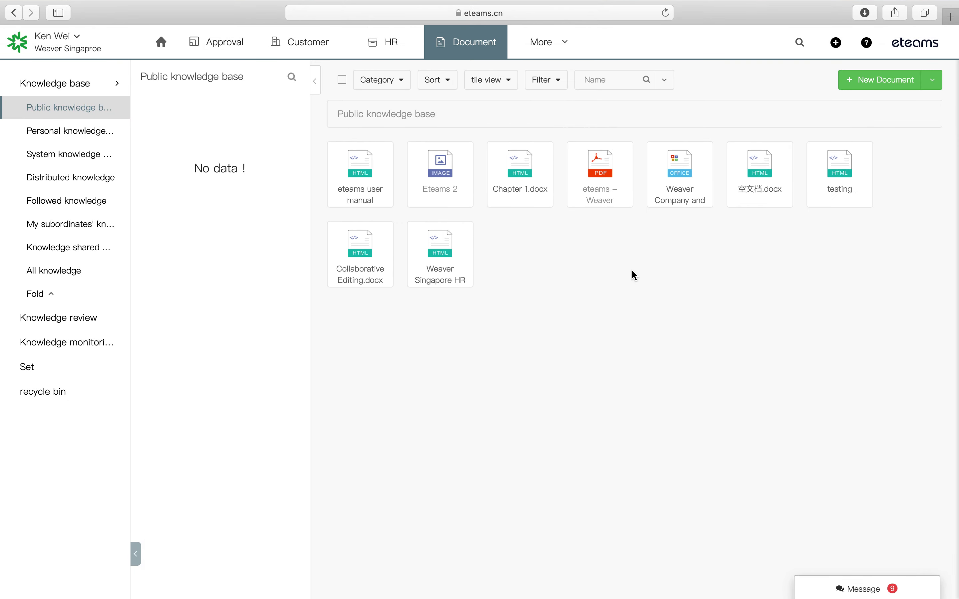
Go to the Personnel module in the HRM group to list the employee information.
mouse_move(568, 57)
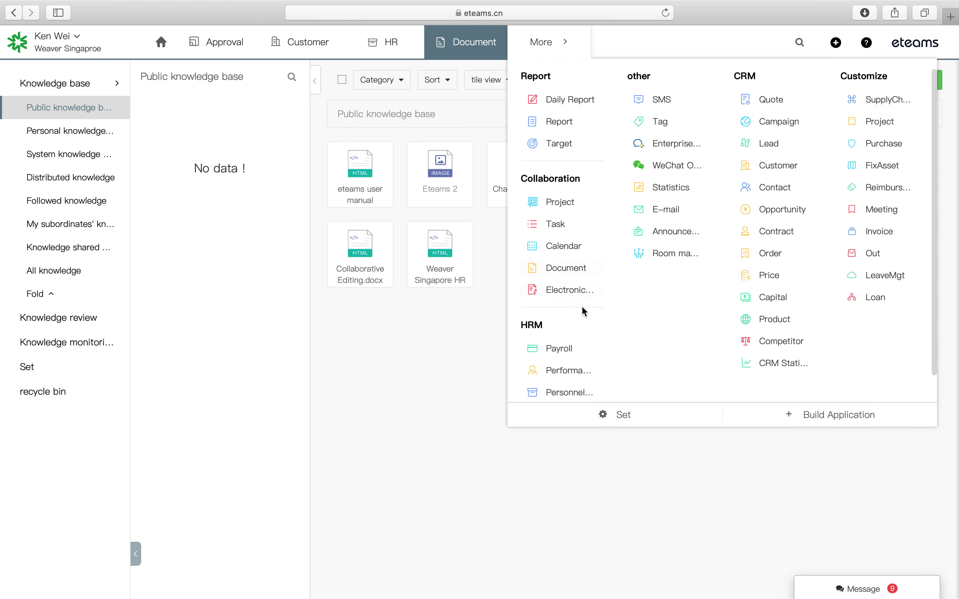
scroll(578, 313, down, 1)
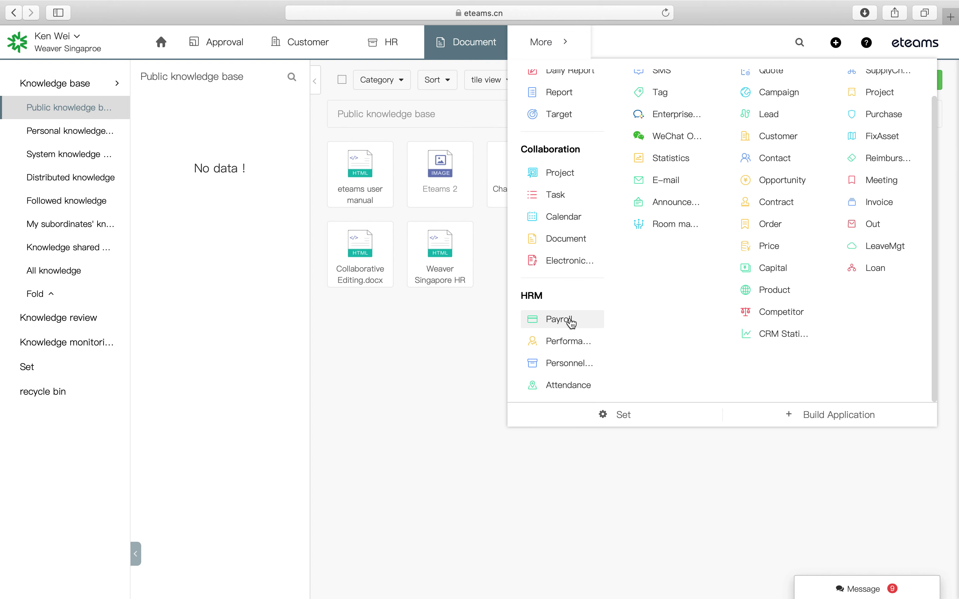
click(569, 364)
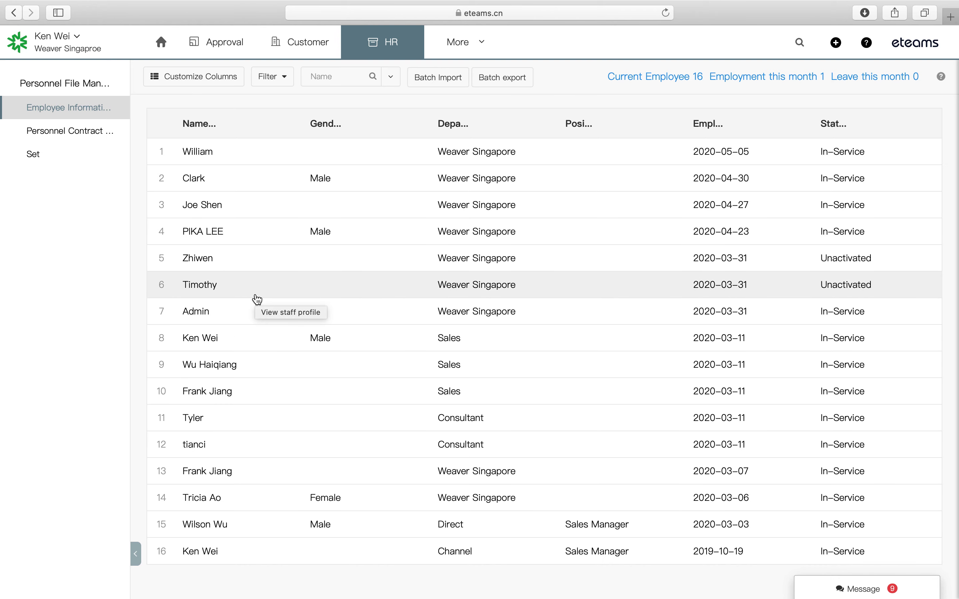
Open the profile of the male employee in the Sales department and review the personal, employment and role fields.
click(237, 343)
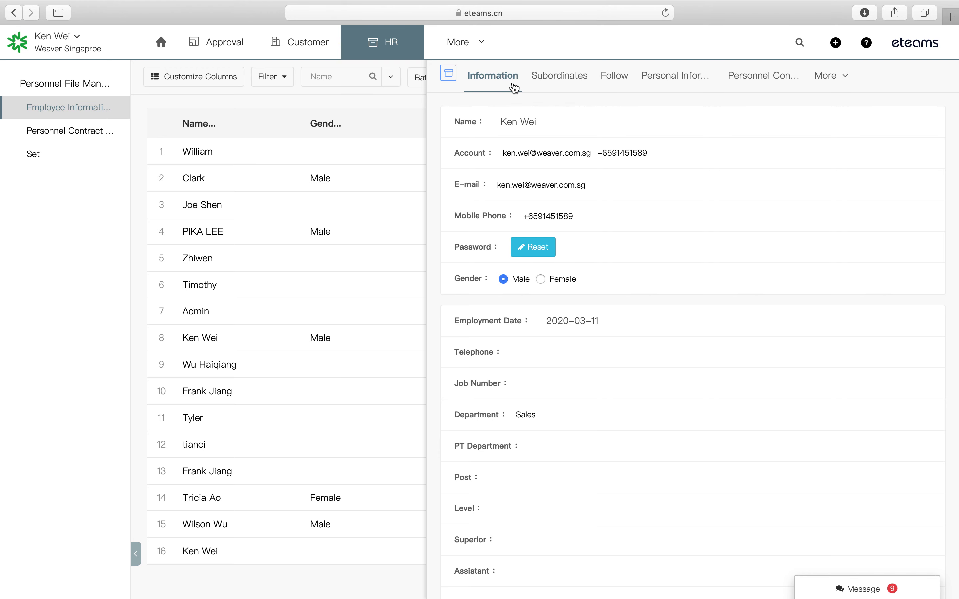
scroll(555, 123, down, 2)
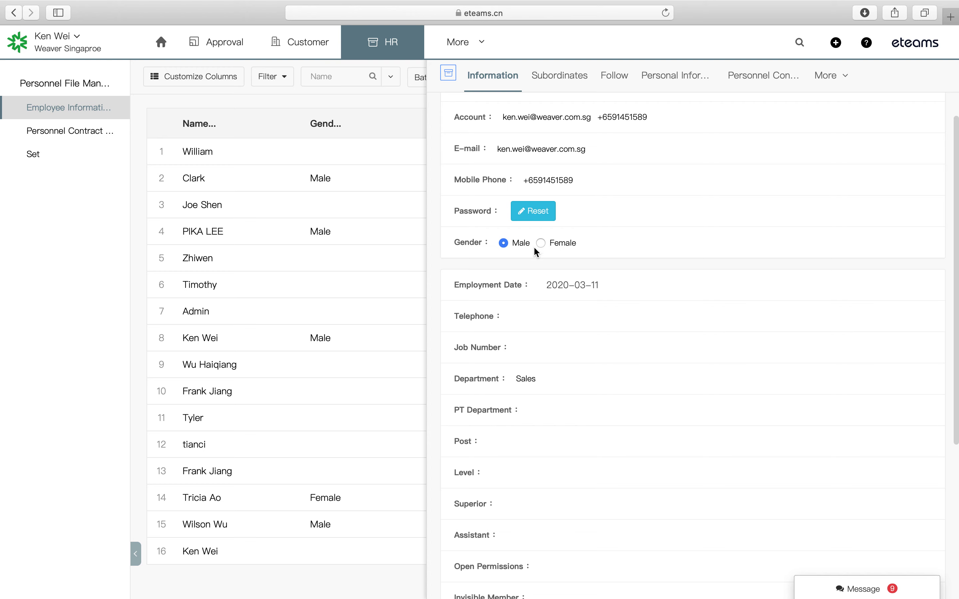
scroll(538, 275, down, 1)
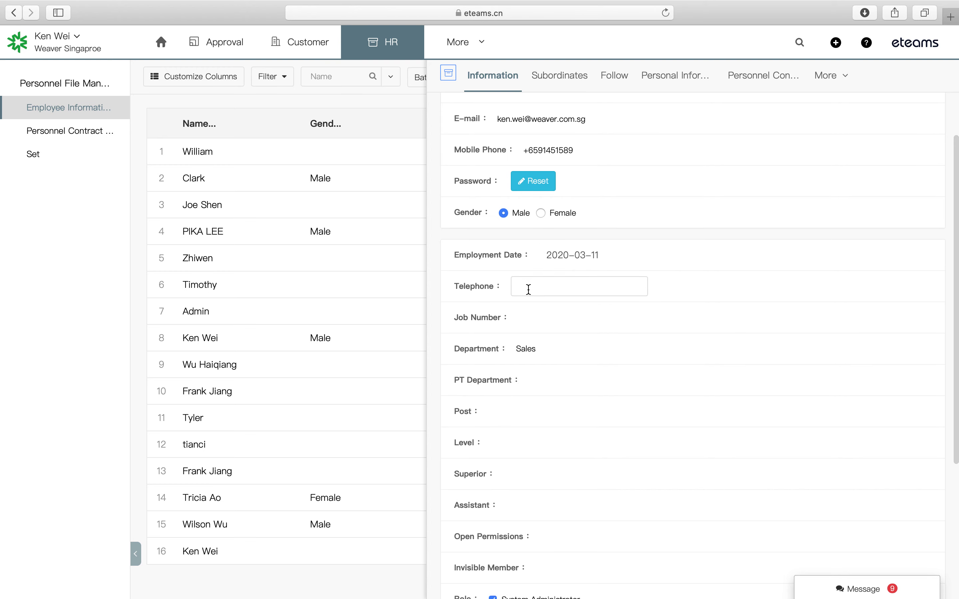
scroll(529, 285, down, 4)
mouse_move(505, 330)
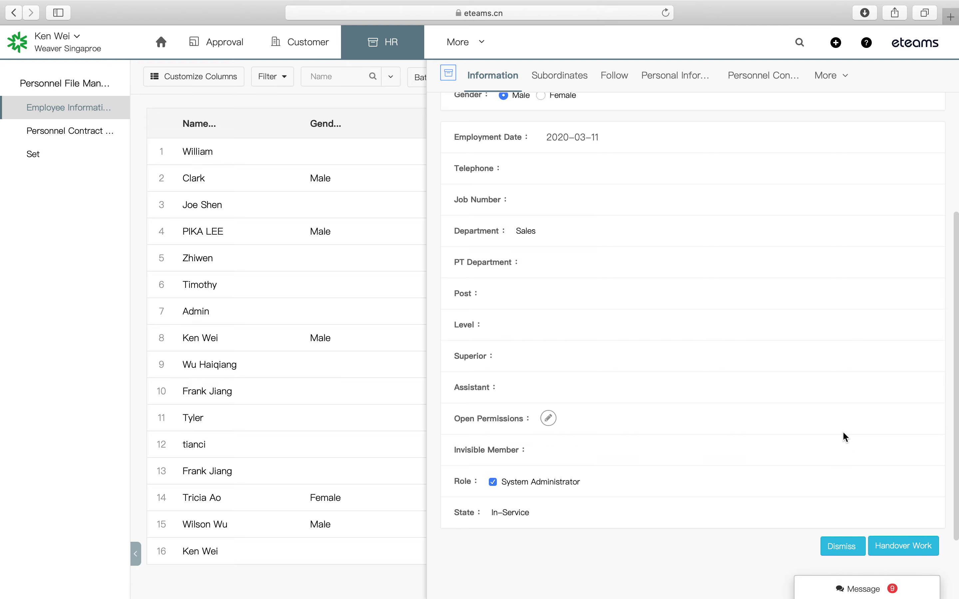
Open the work handover for this employee and review the modules and contents that can be transferred.
click(902, 546)
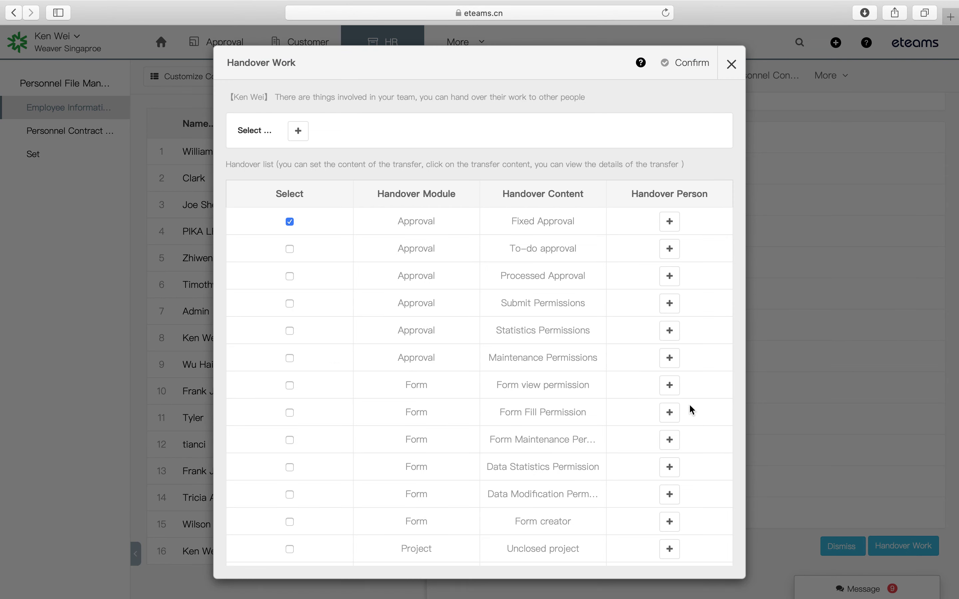
scroll(452, 388, down, 10)
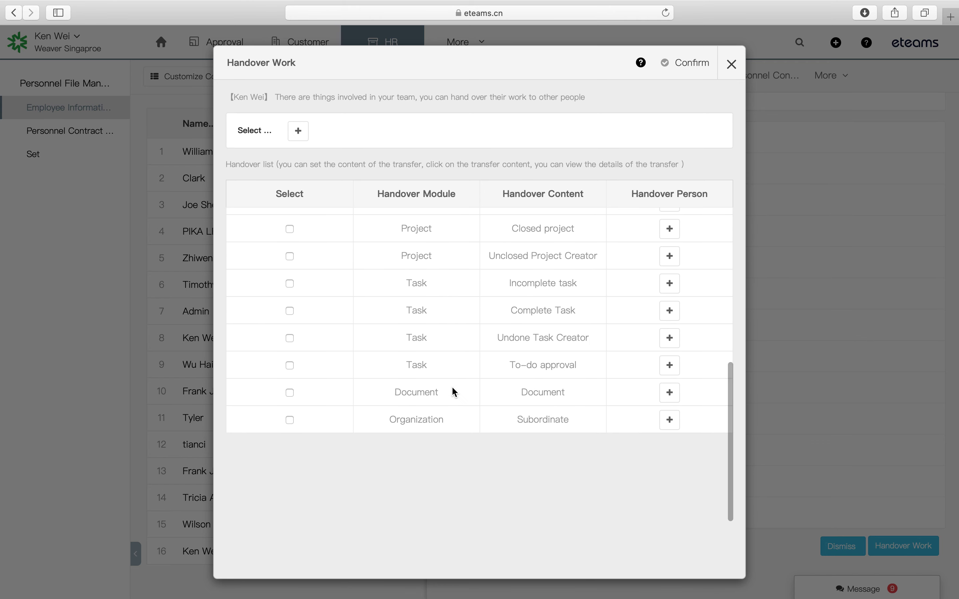
scroll(452, 386, up, 10)
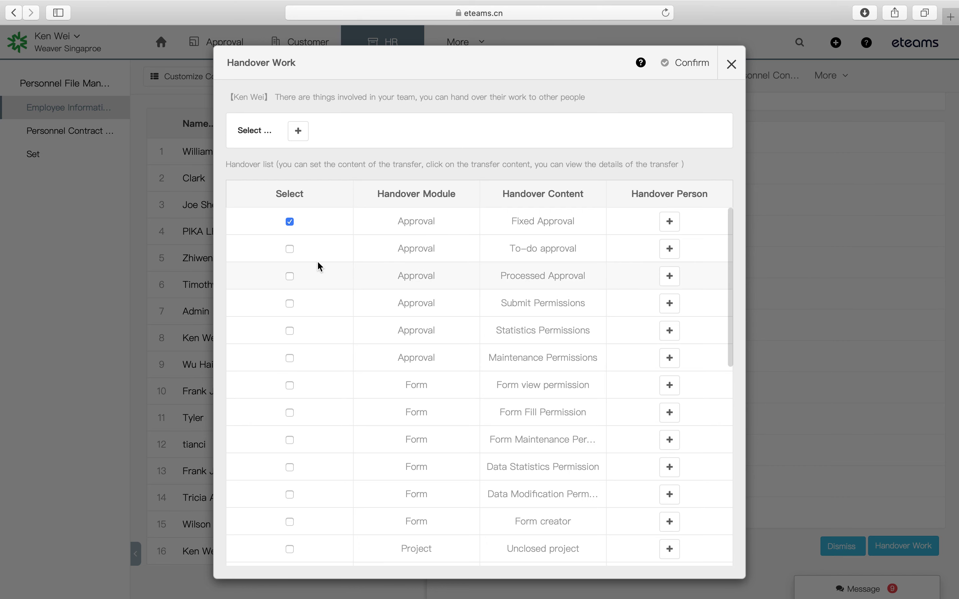
Review the rest of the handover list, close the work handover, and view the employee's subordinates and follow relations.
scroll(289, 451, down, 10)
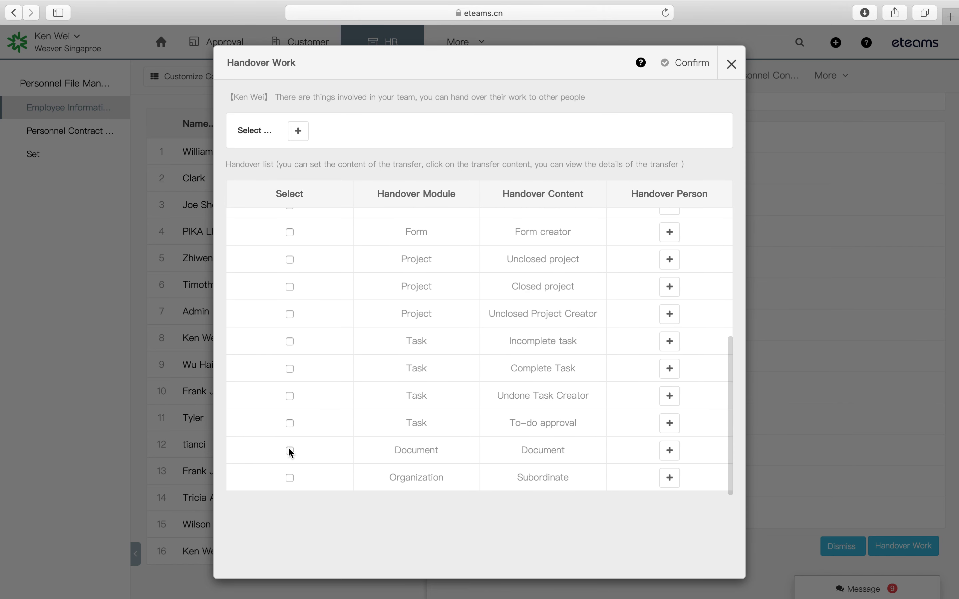
click(733, 66)
click(562, 77)
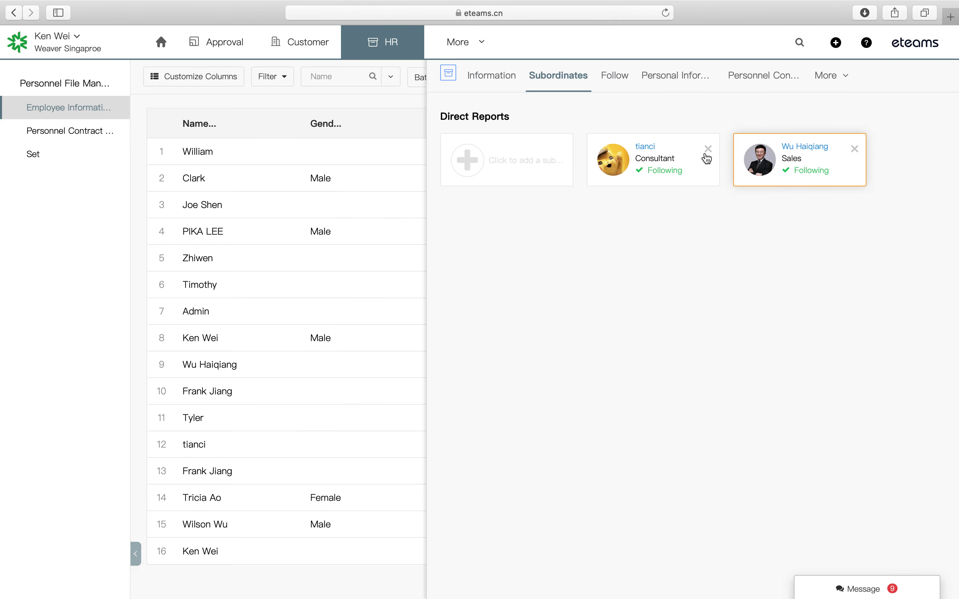
click(617, 84)
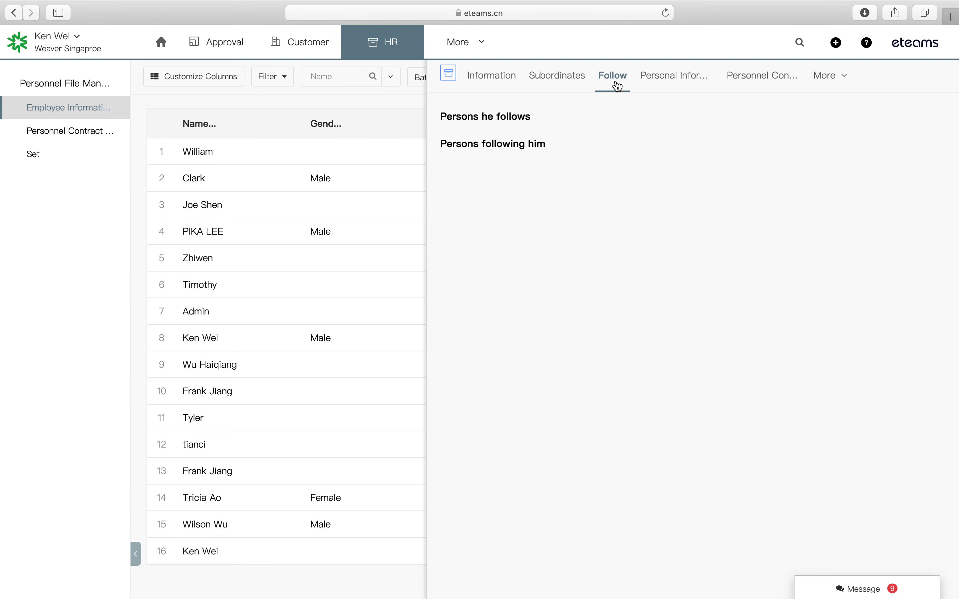
Review the employee's personal information fields from the ID number down to the visa details.
click(680, 87)
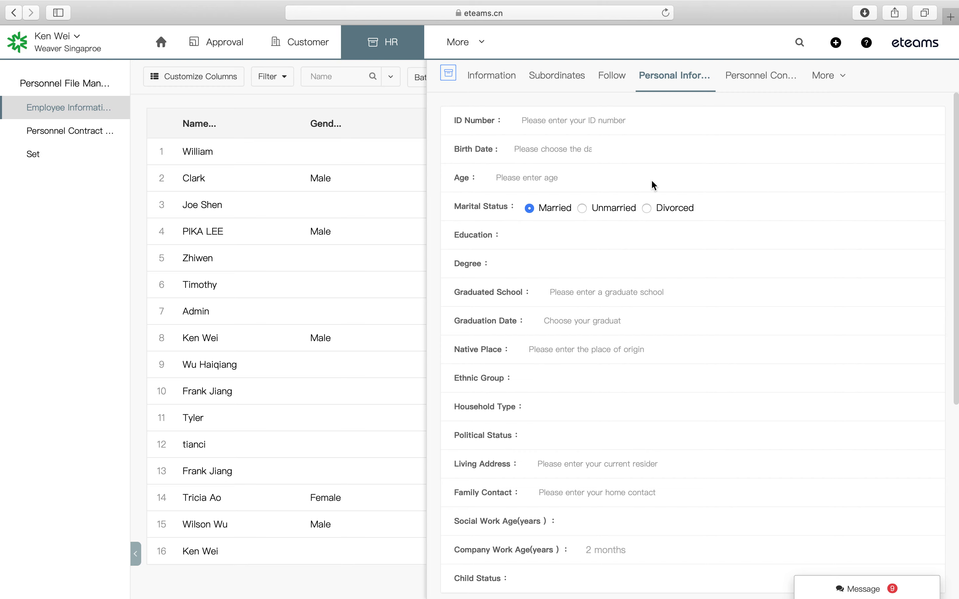
scroll(650, 179, down, 6)
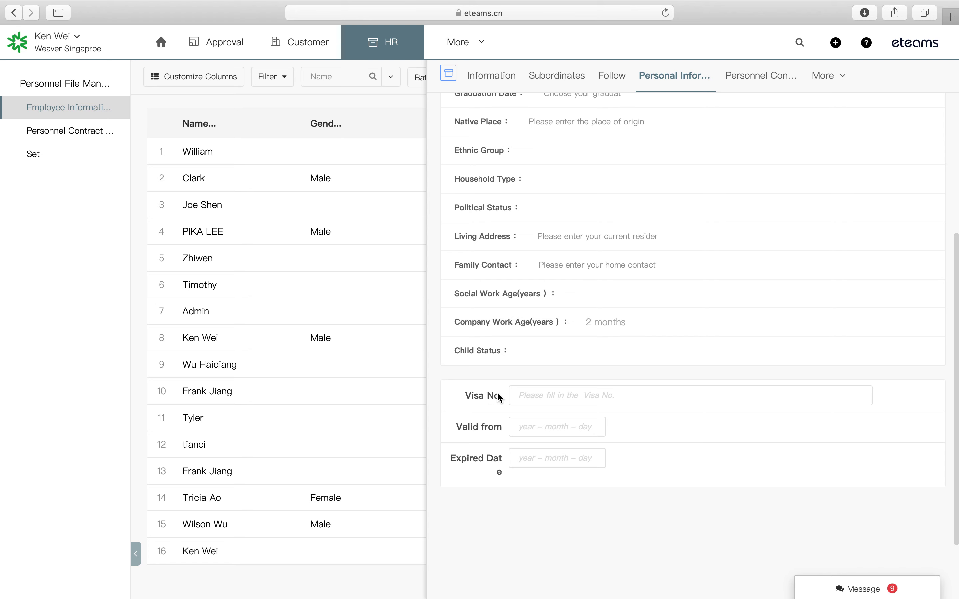
click(543, 401)
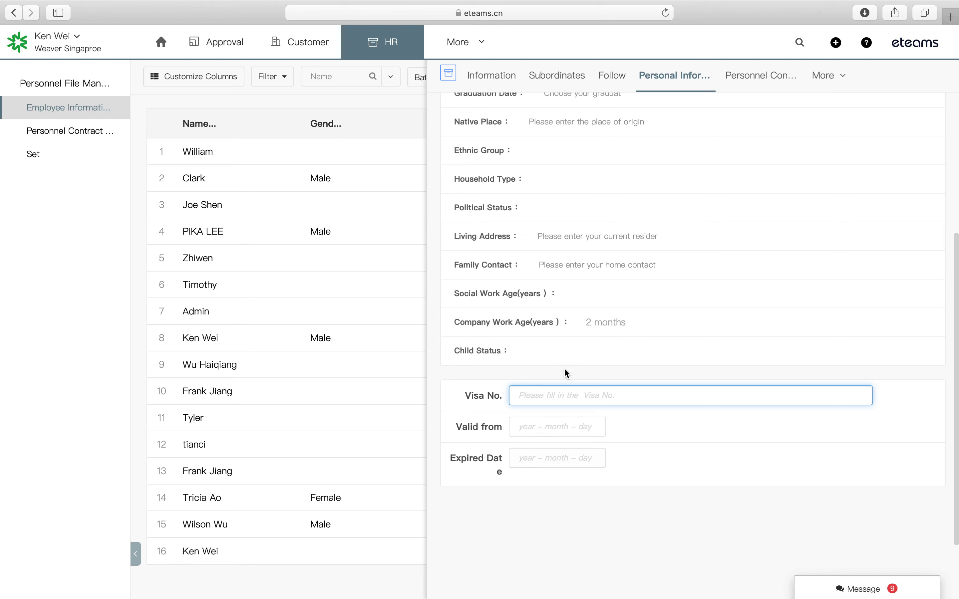
Add a new personnel contract named "Convert to perminant" for the employee.
click(743, 84)
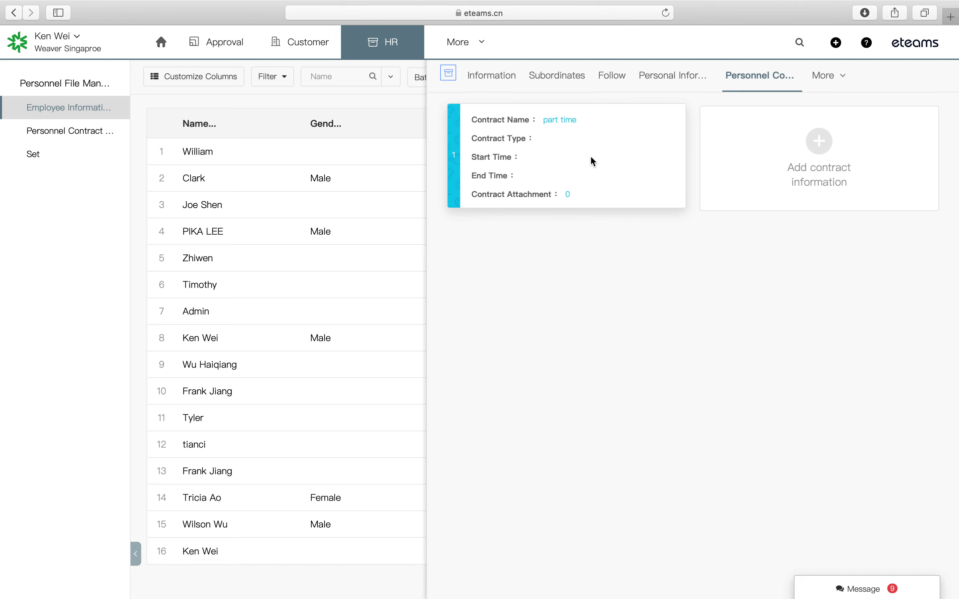
click(806, 151)
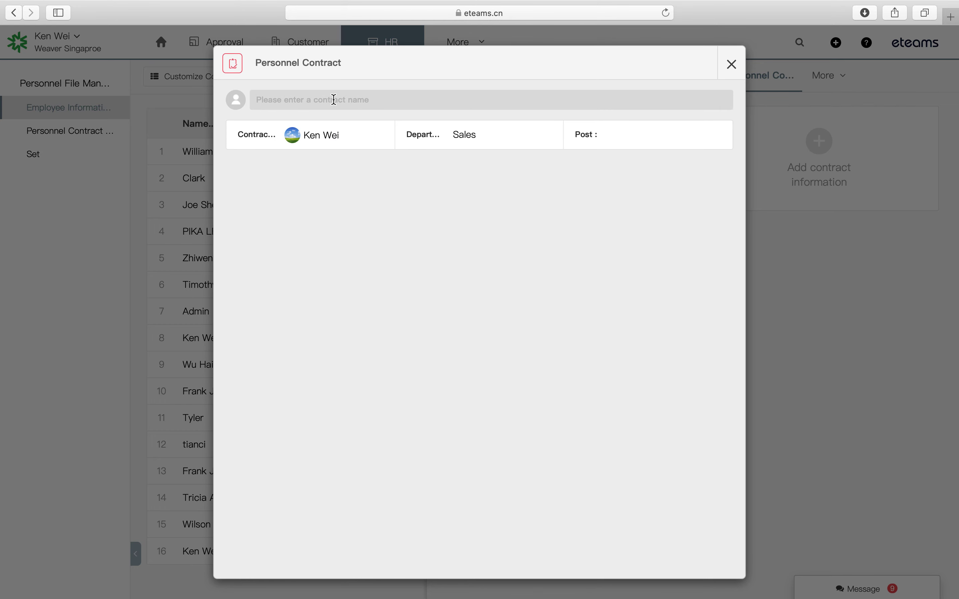
text(Convert to perminant)
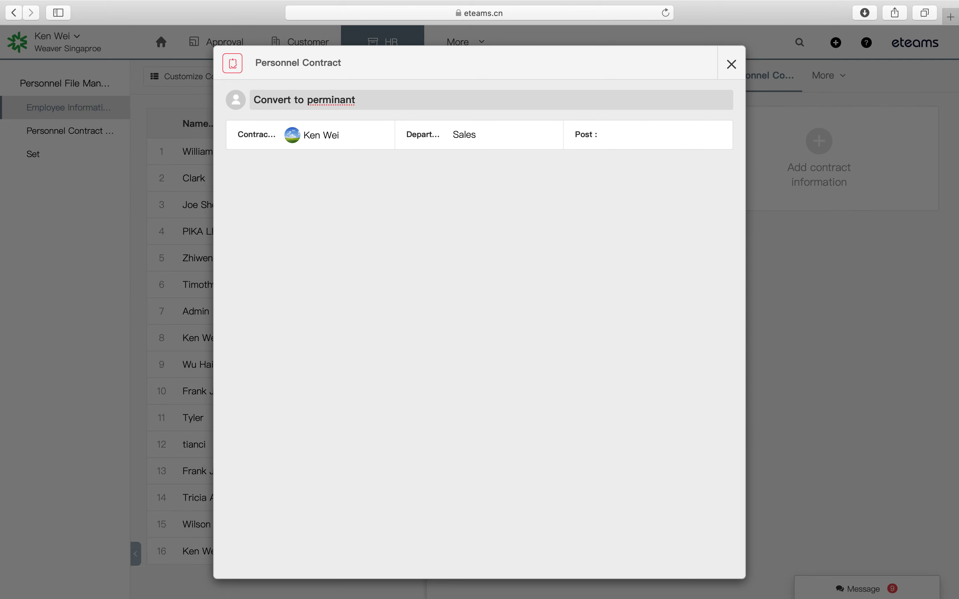
key(Return)
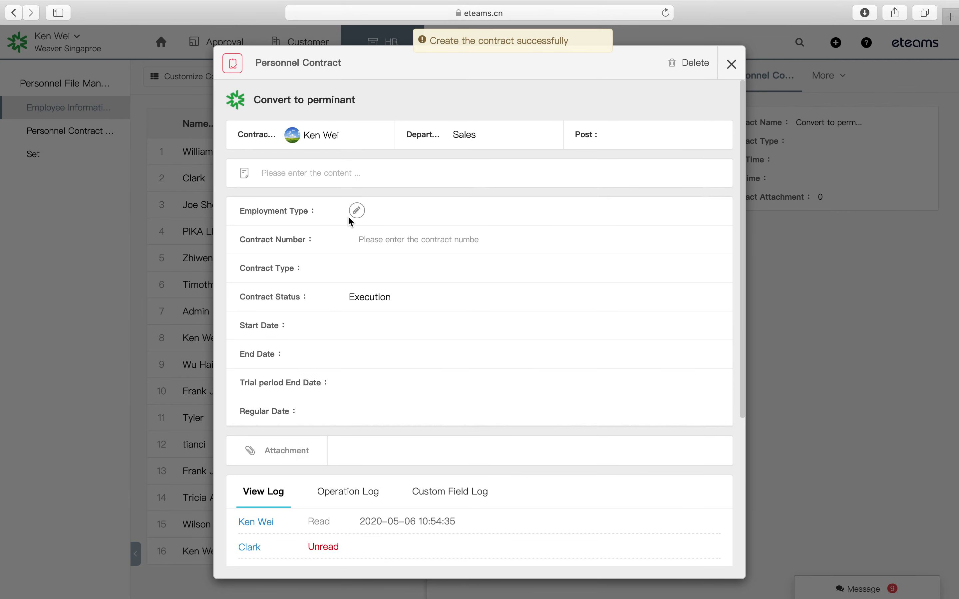
Set the contract's employment type to service and its content to "The contract is valid from 1st May 2020, full time employee".
click(356, 211)
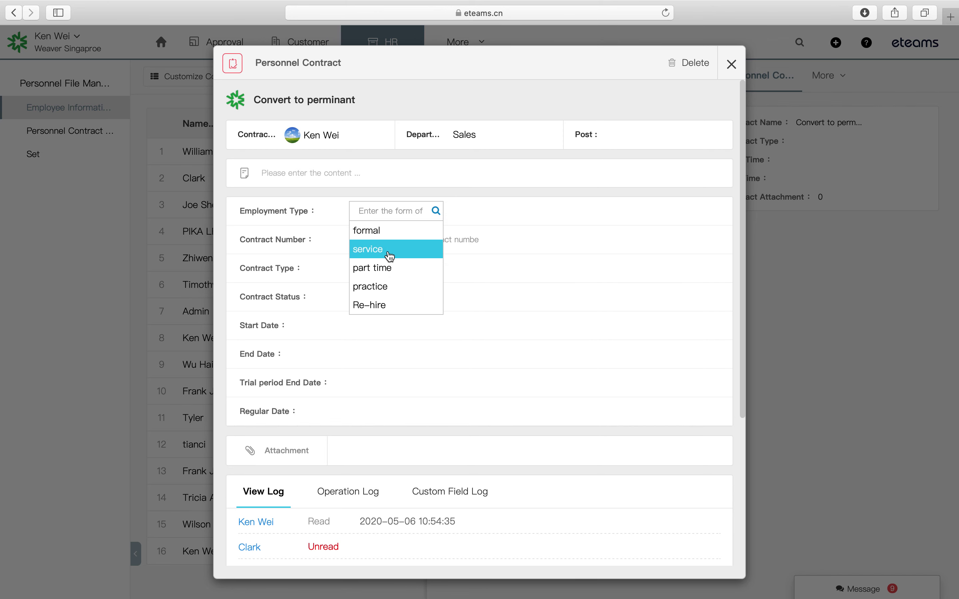
click(390, 257)
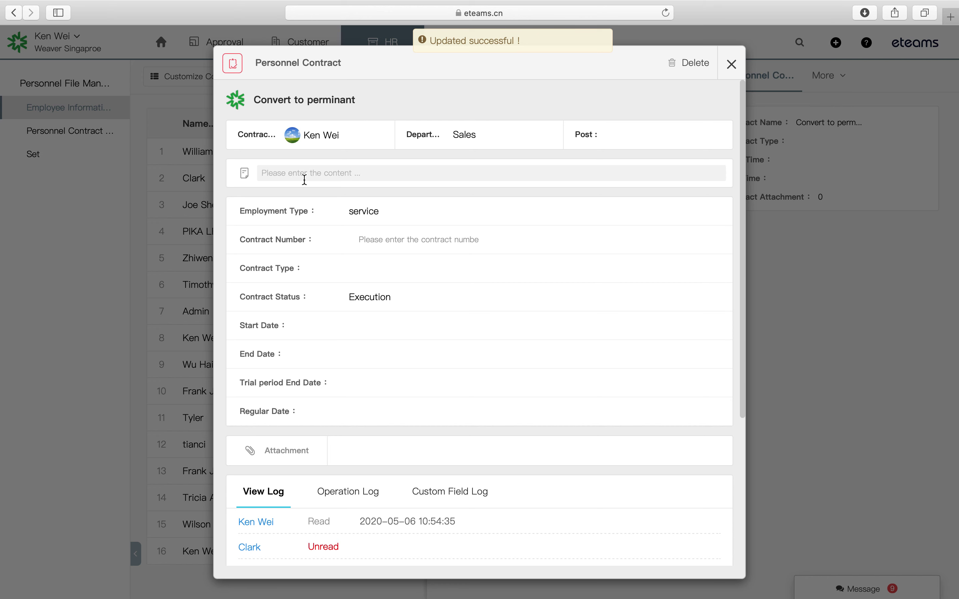
click(291, 173)
text(The cont)
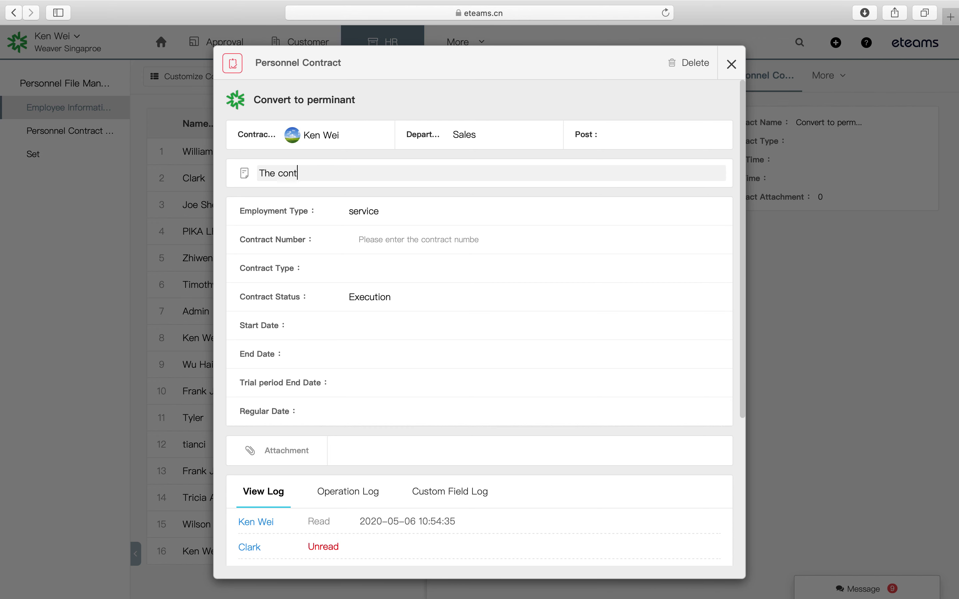
text(ract is valid from 1st May 2020)
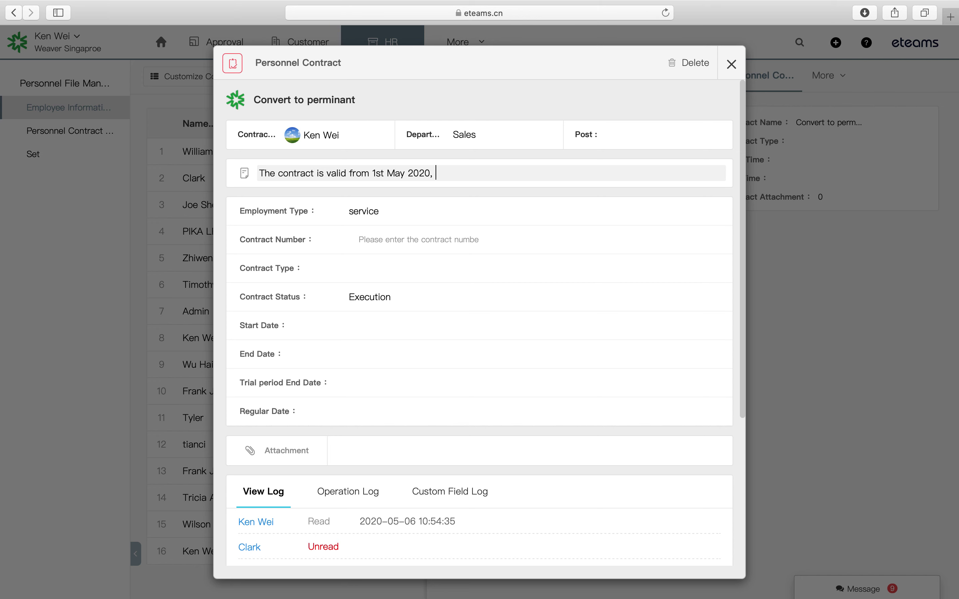
text(, full time employee)
click(379, 238)
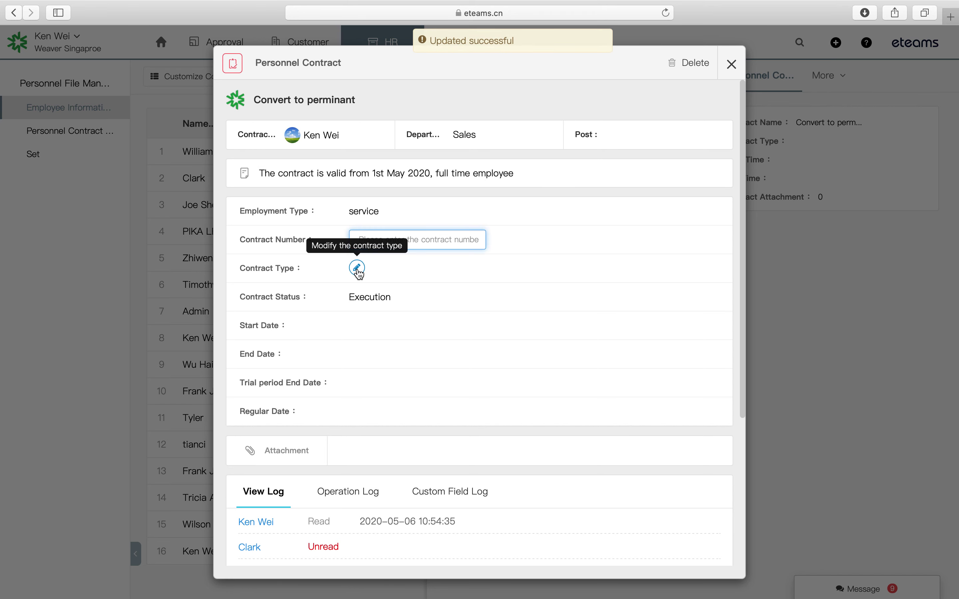
Set the contract type to Labor contract and the start date to 2020-05-06.
click(358, 268)
click(390, 307)
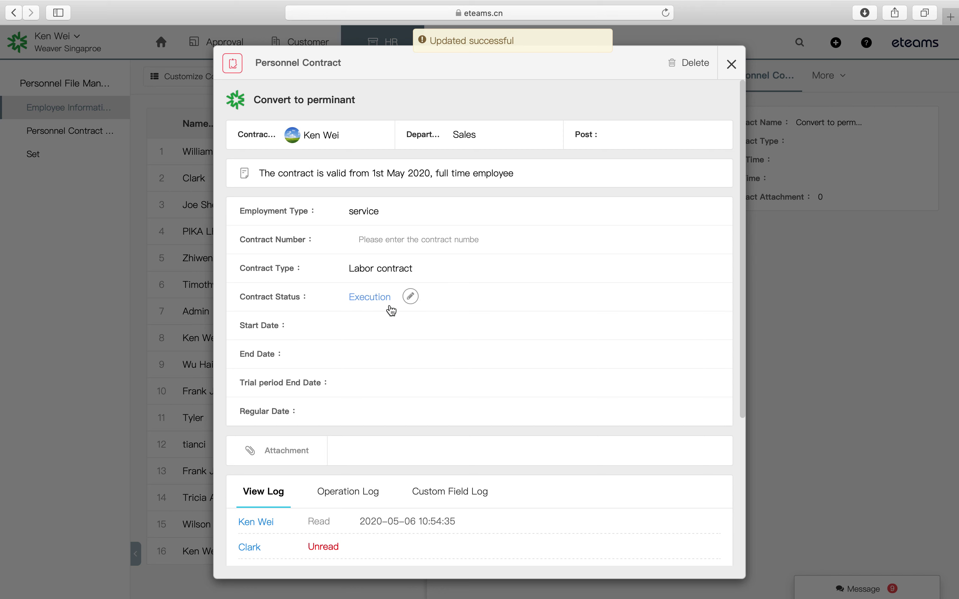
click(352, 329)
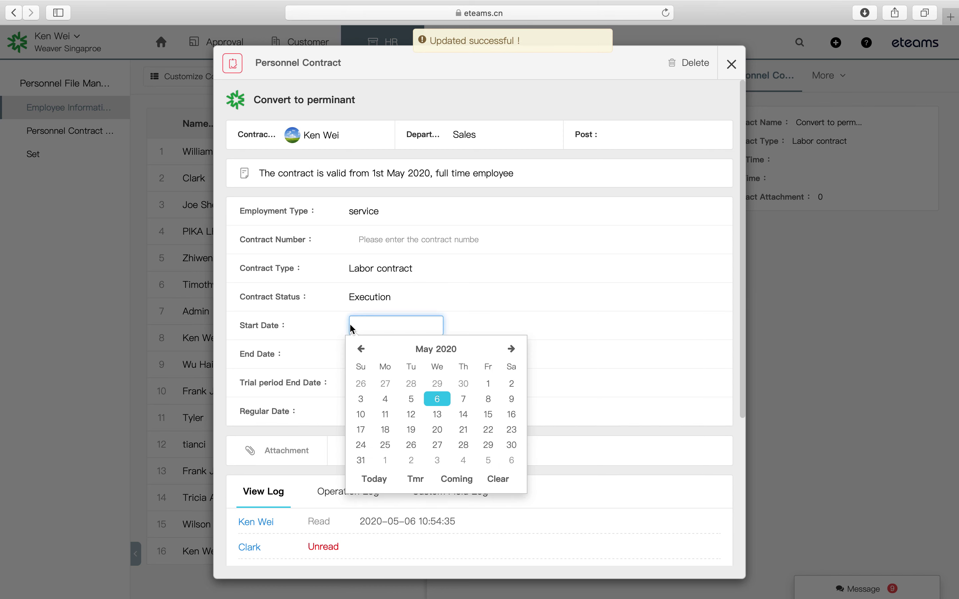
click(437, 399)
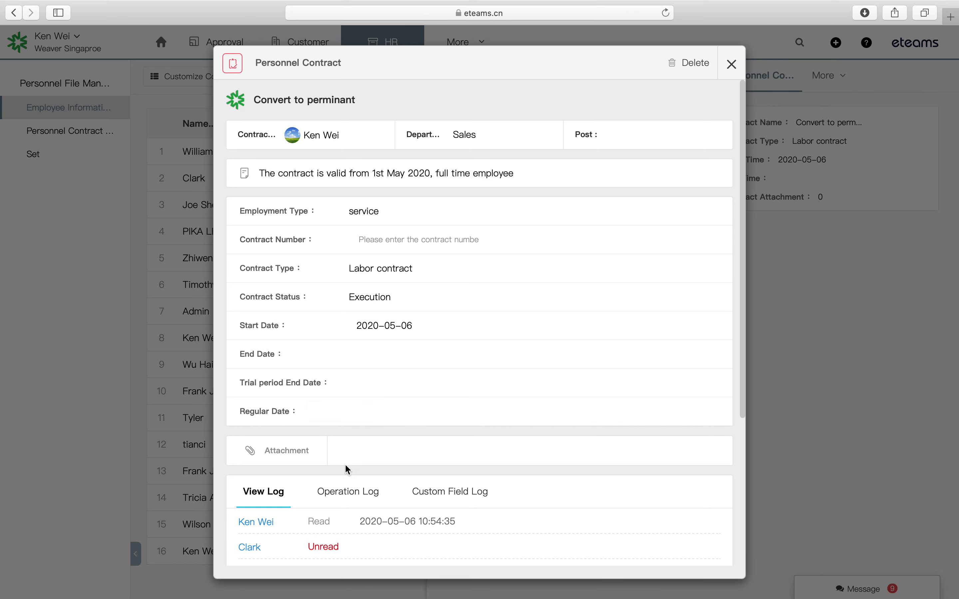
Attach Eteams 2.png from the Downloads folder to the contract and close the contract.
scroll(338, 549, down, 3)
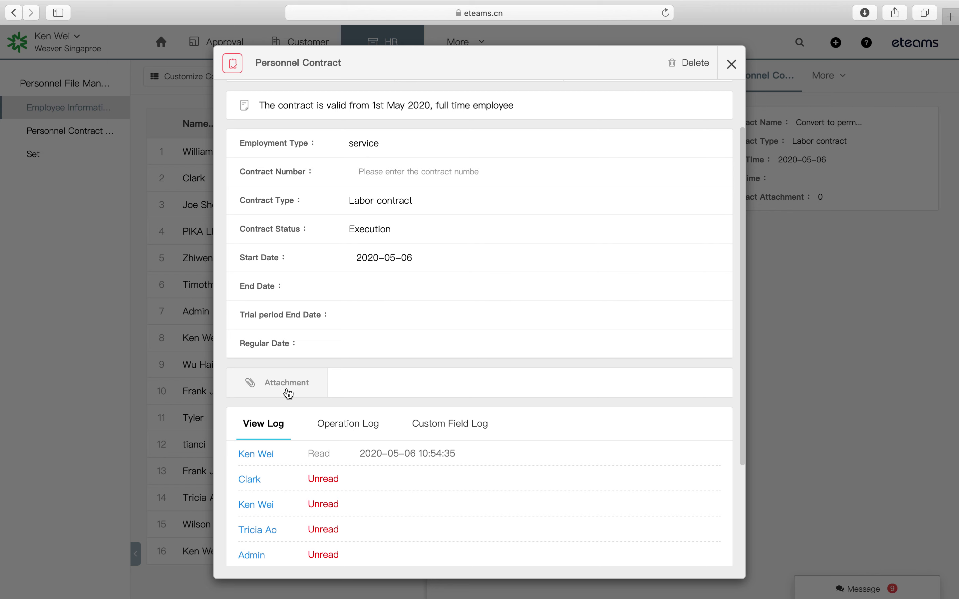
click(289, 393)
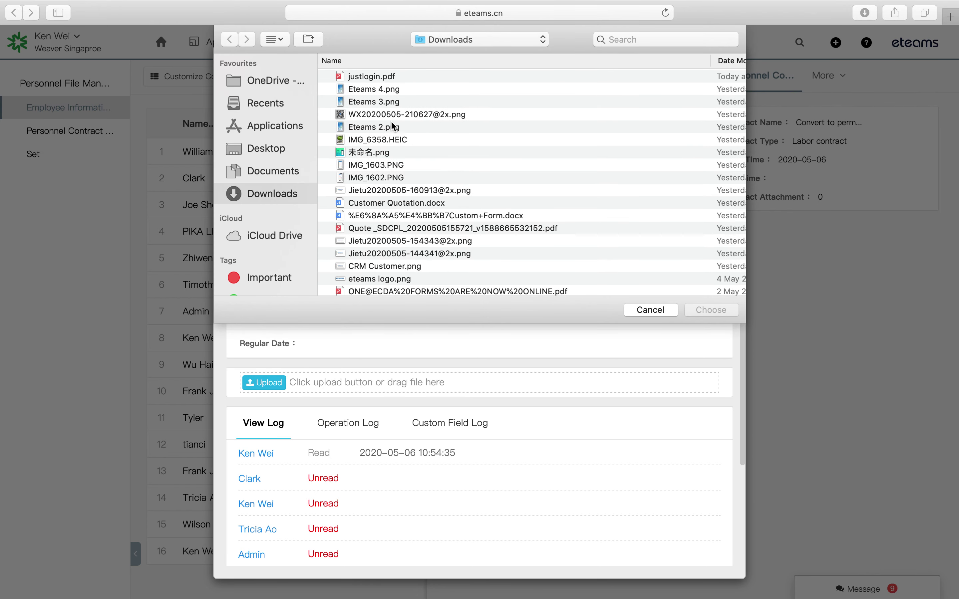
double_click(387, 126)
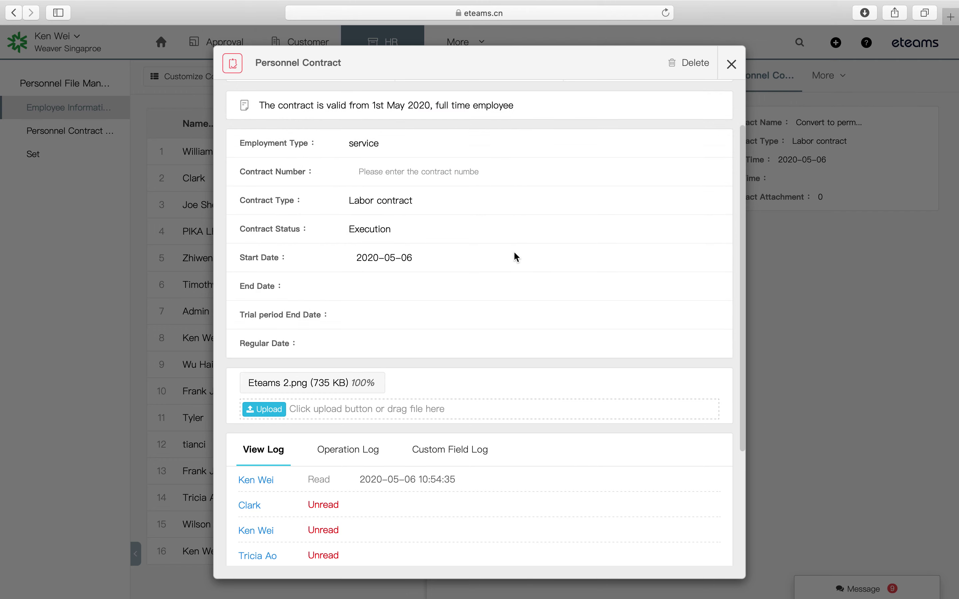
scroll(514, 253, down, 5)
scroll(515, 256, up, 10)
click(731, 64)
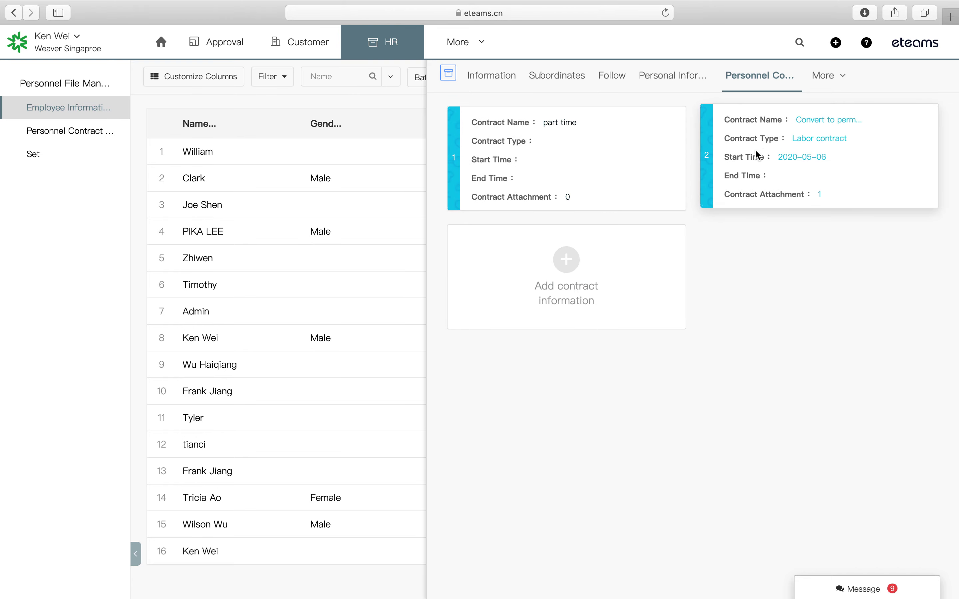
Review the operation log of the employee's file and close the log.
mouse_move(832, 85)
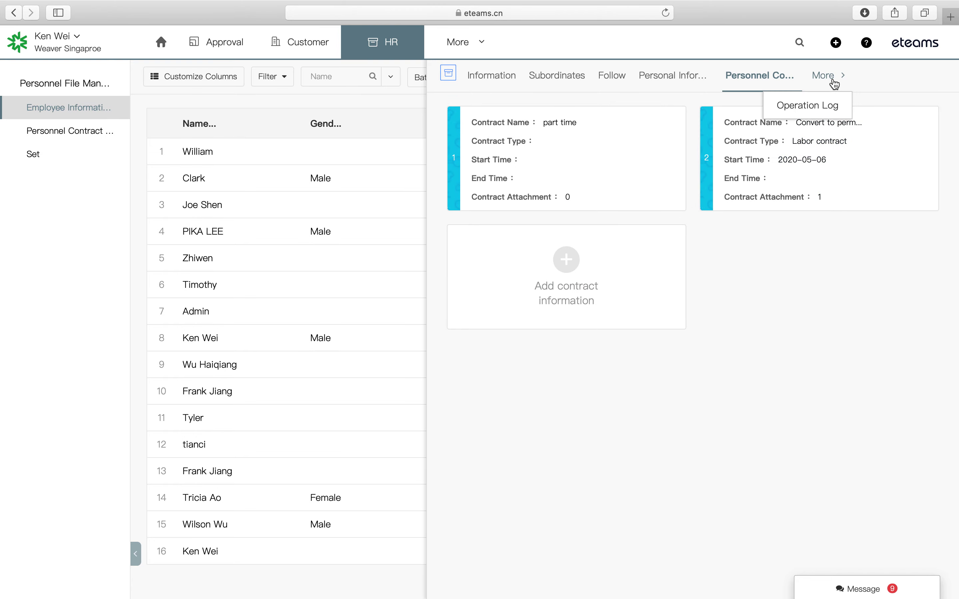
click(809, 104)
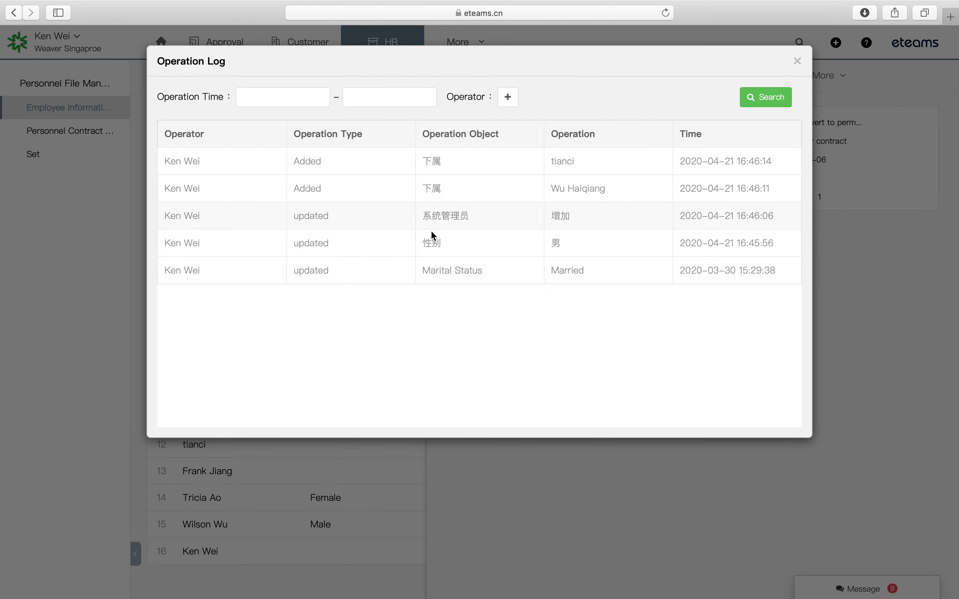
click(797, 62)
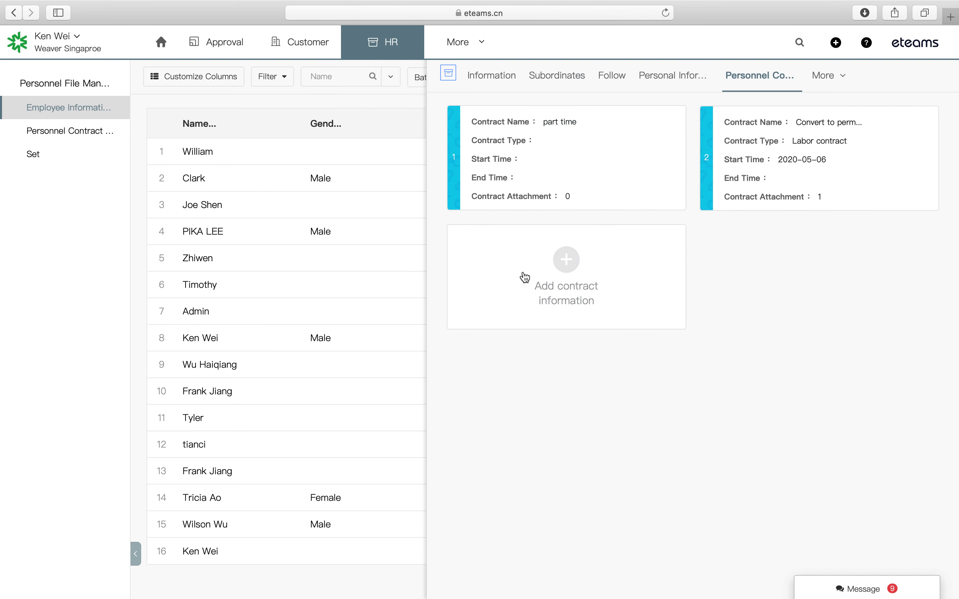
View the profiles of the second and third employees in the list, and return to the full employee list.
click(227, 185)
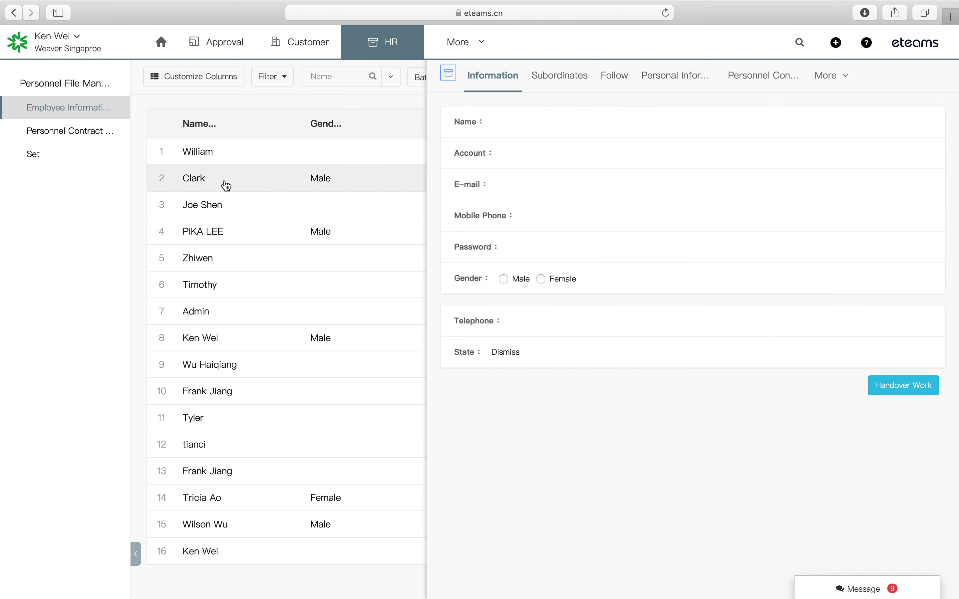
click(233, 204)
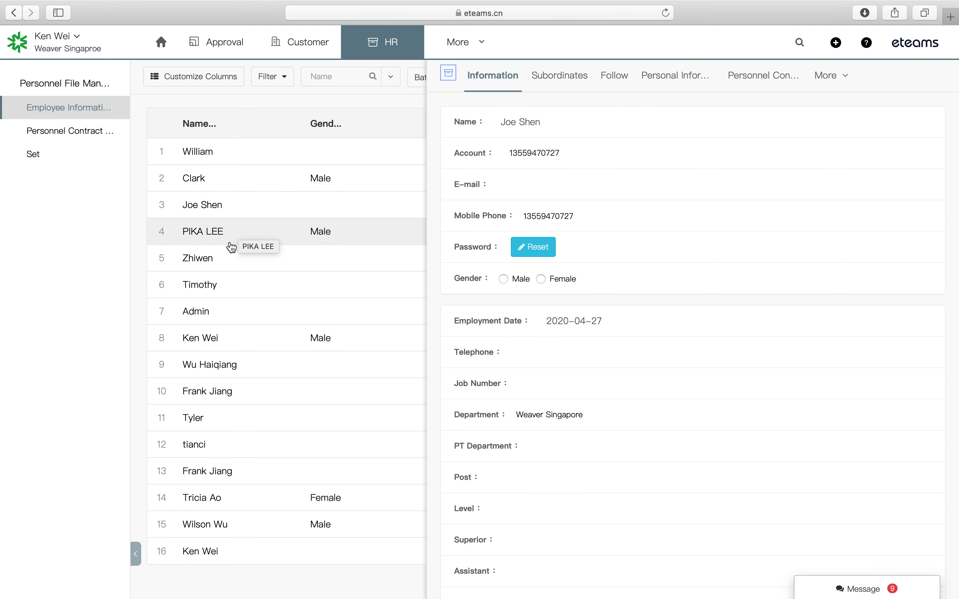
click(104, 137)
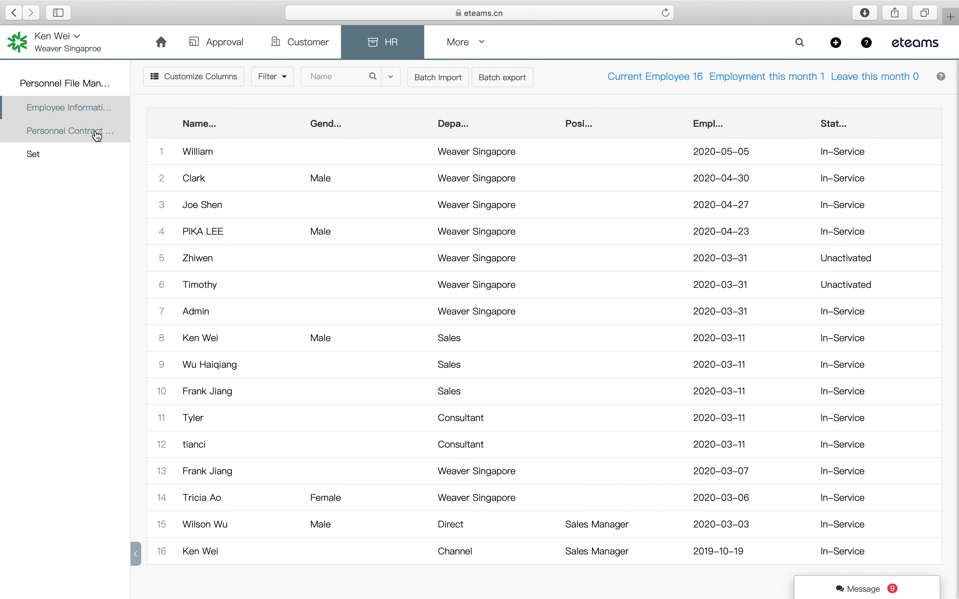
click(65, 133)
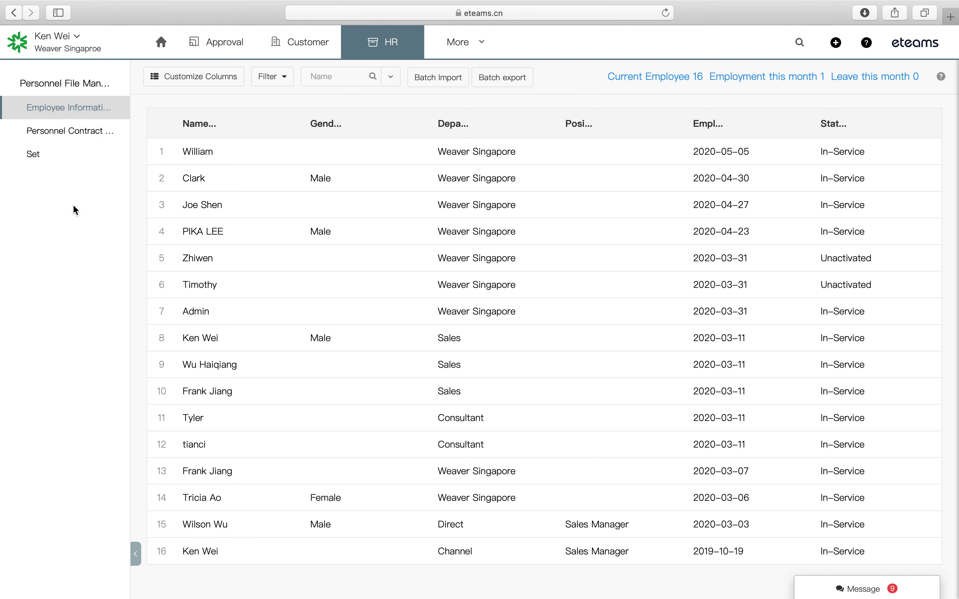
click(65, 136)
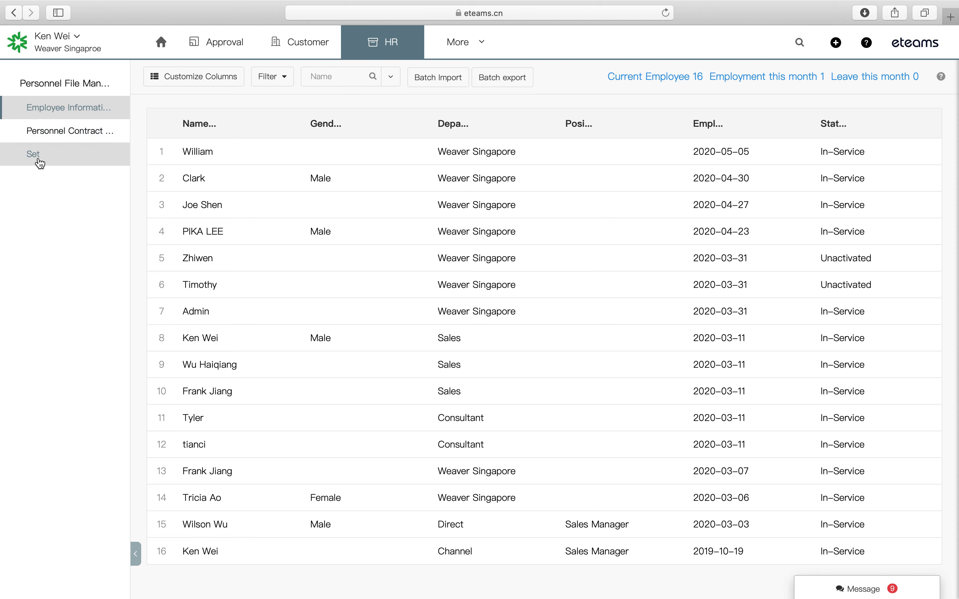
click(488, 43)
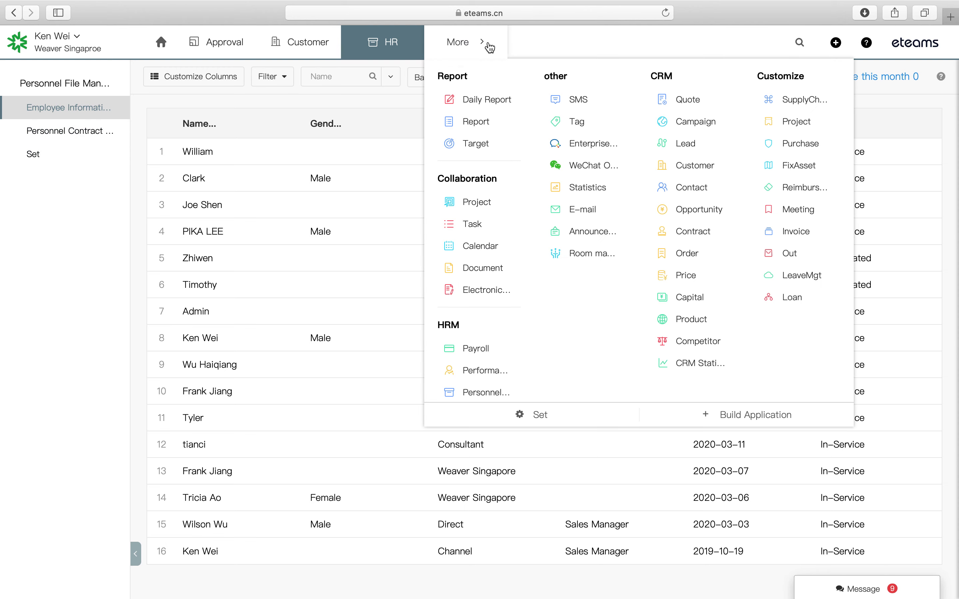
scroll(505, 315, down, 1)
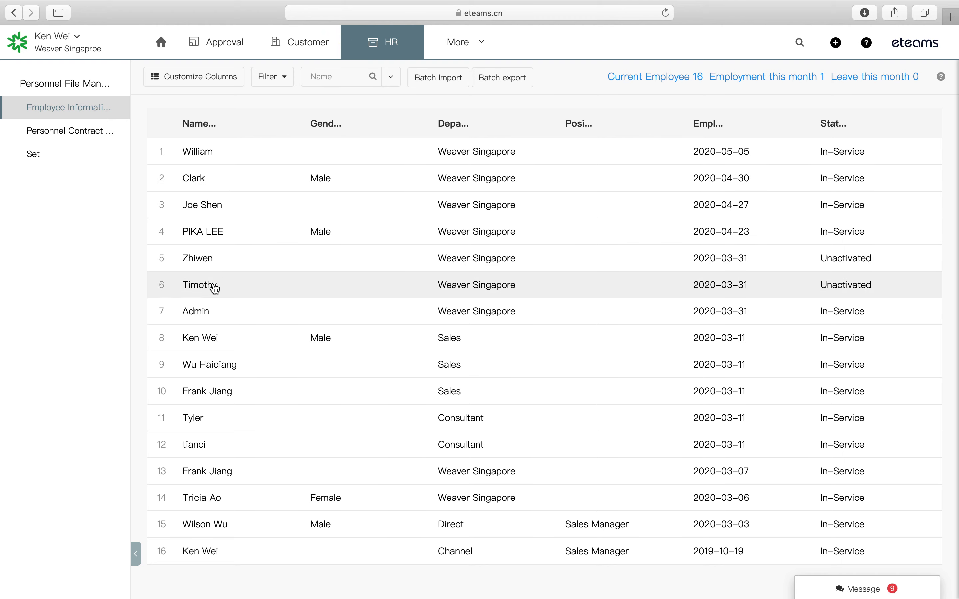
Reopen the profile of the male employee in the Sales department, view his personnel contracts, and close the profile.
click(216, 339)
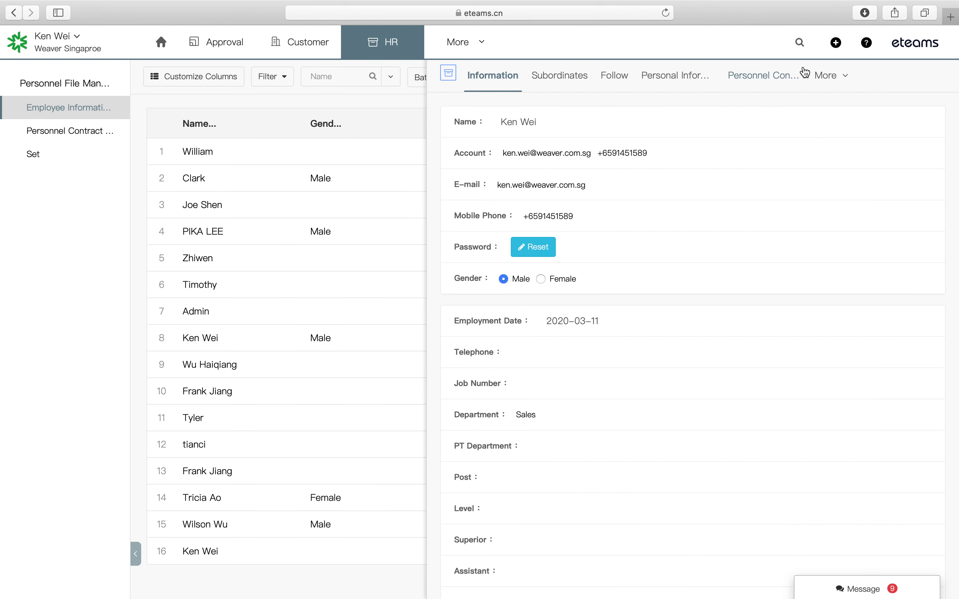
mouse_move(832, 78)
click(742, 83)
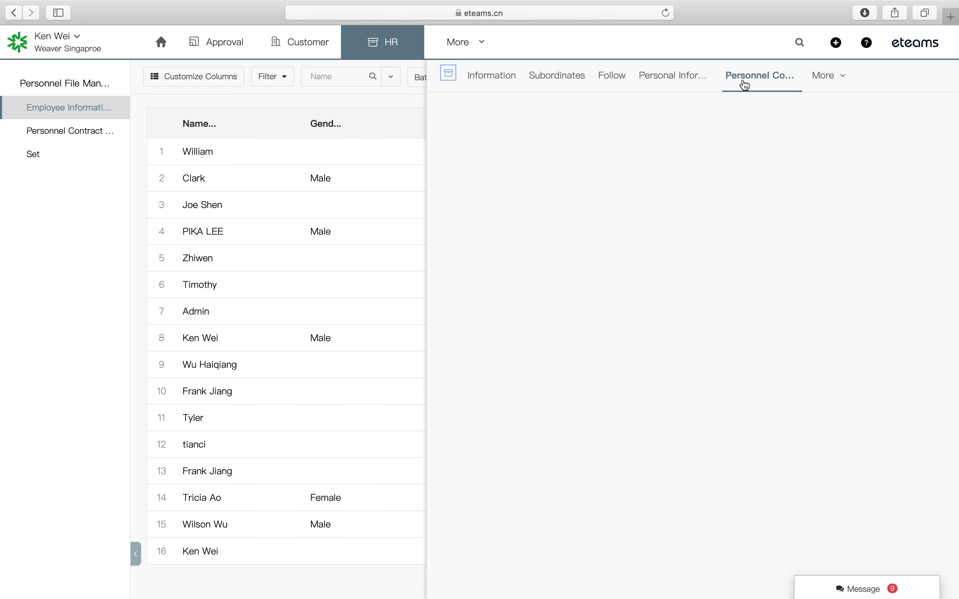
click(65, 208)
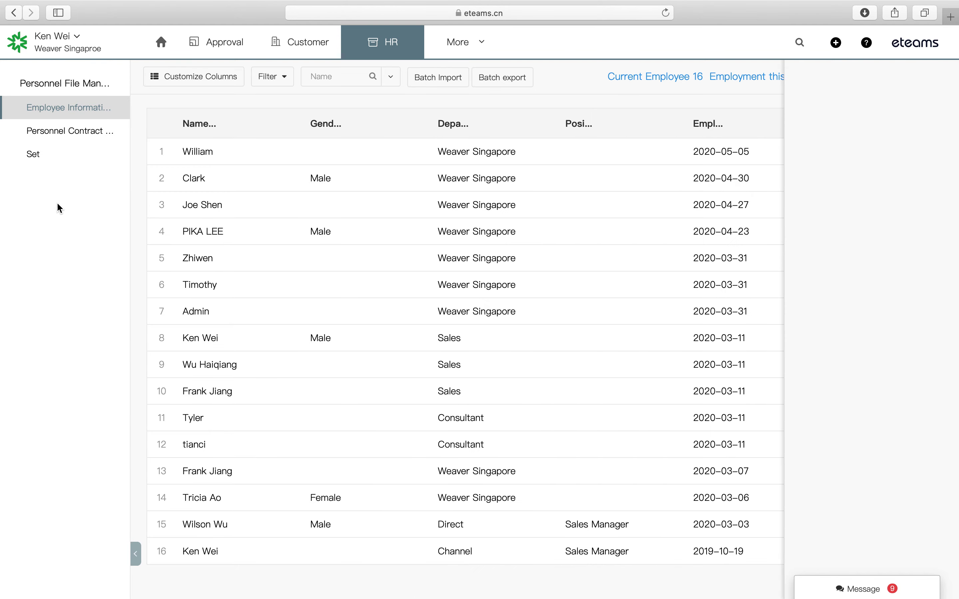
Open the custom form for personal information fields in the HR settings and add a section break below Expired Date.
click(37, 162)
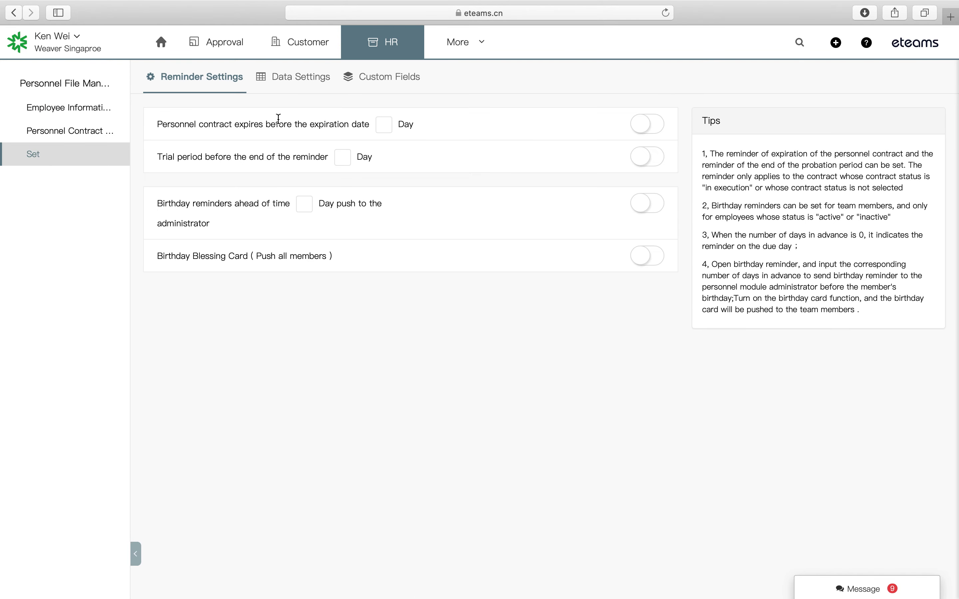
click(391, 83)
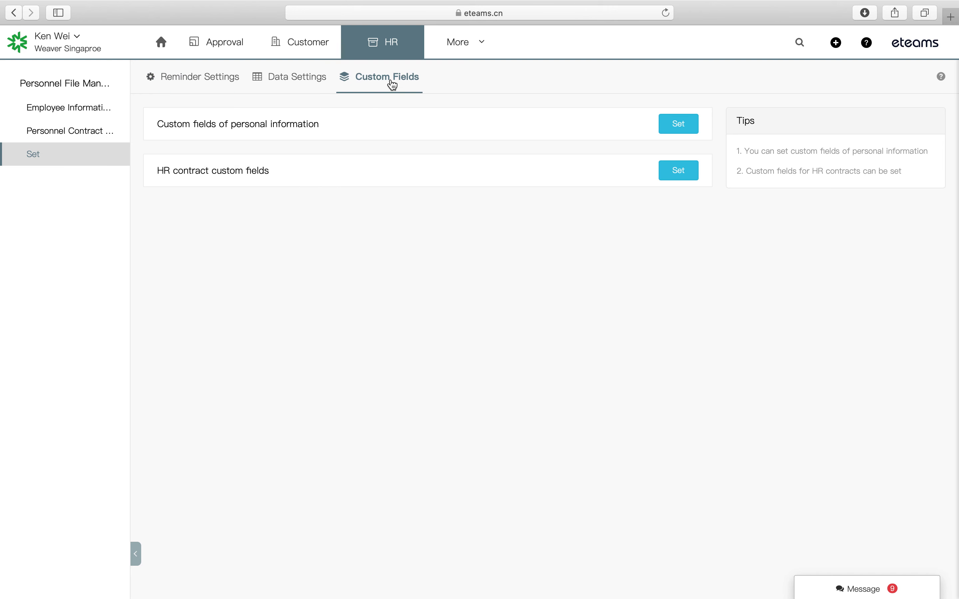
click(688, 125)
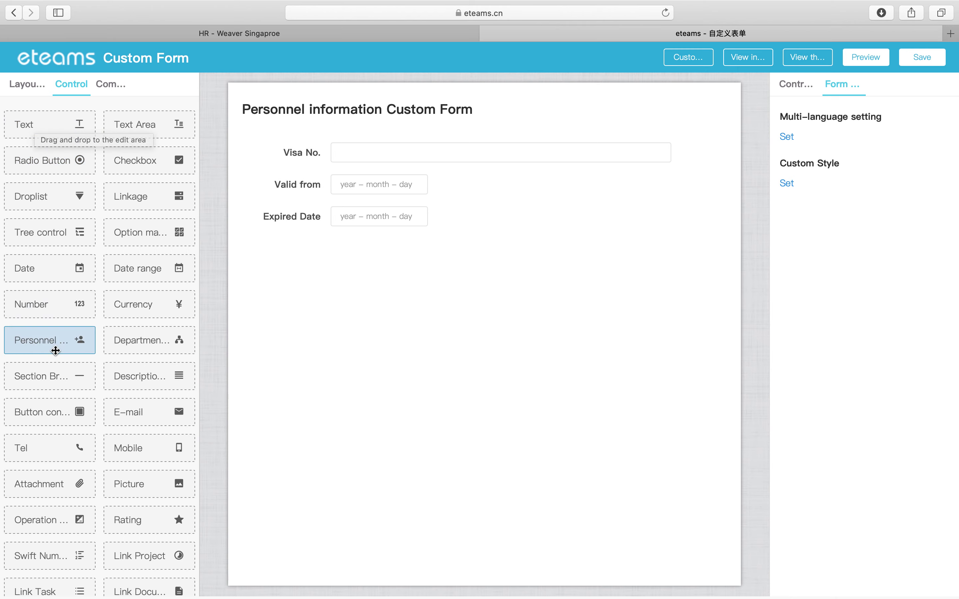
drag(50, 376, 240, 300)
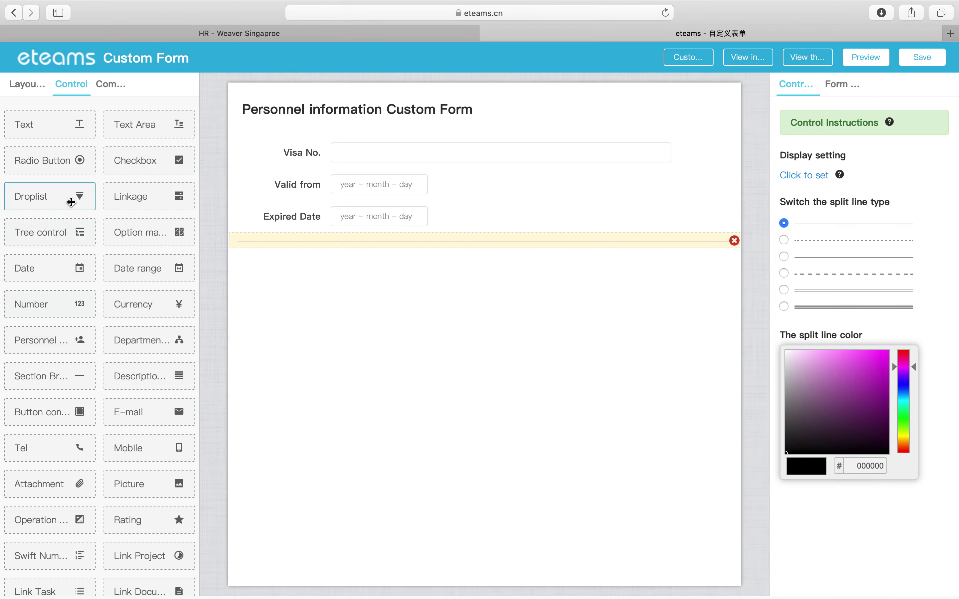
Add a text field titled "CPF No." below the section break.
drag(73, 124, 256, 273)
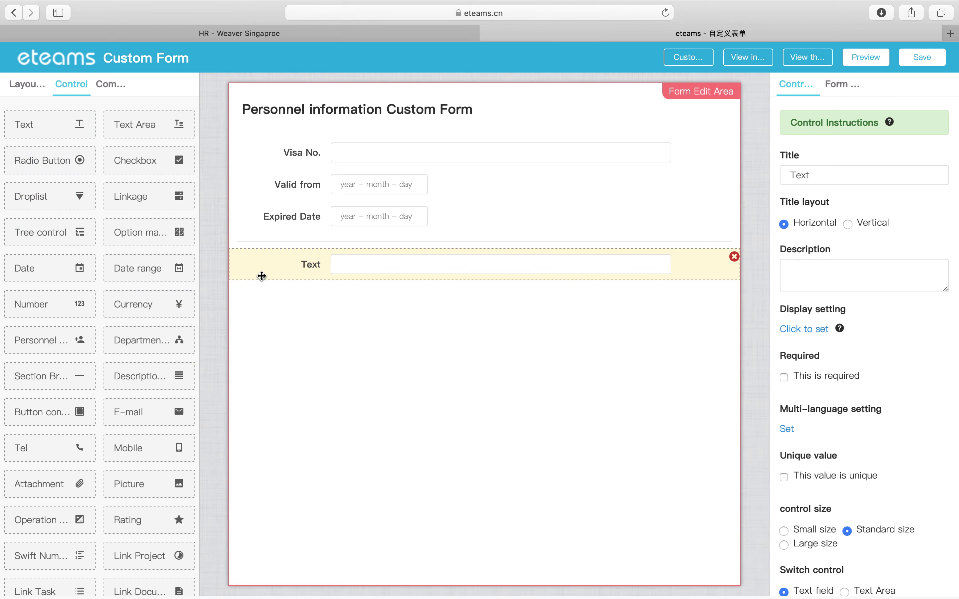
text(CP)
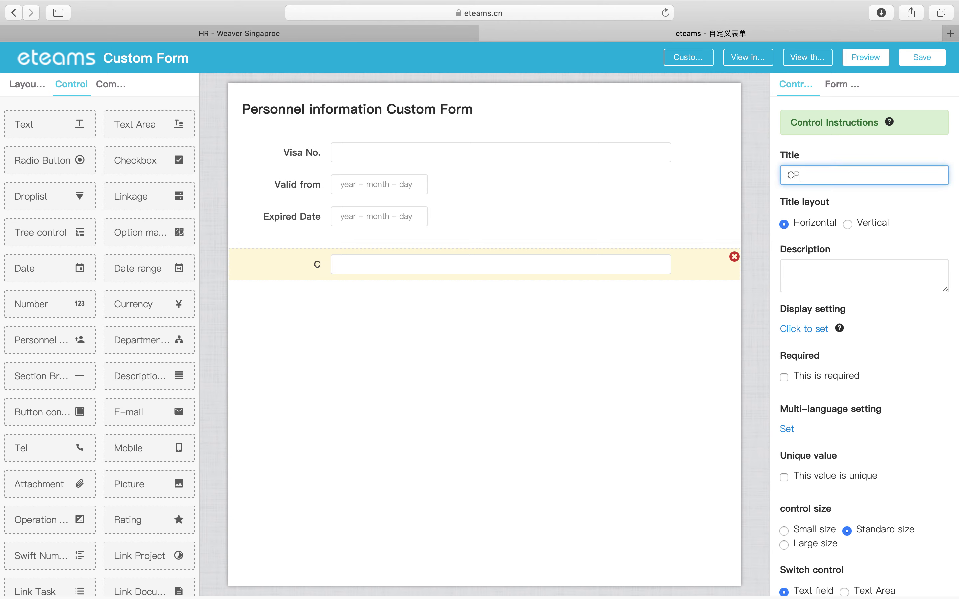
text(F No.)
click(366, 412)
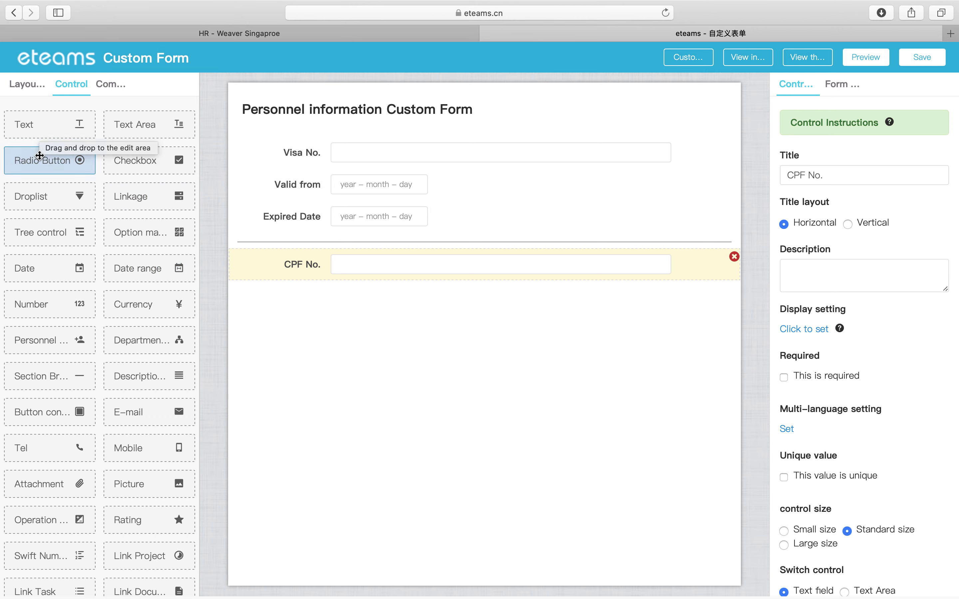
Add a radio button field titled "PR" below CPF No. with only the options Yes and No, and save the form.
drag(48, 157, 283, 313)
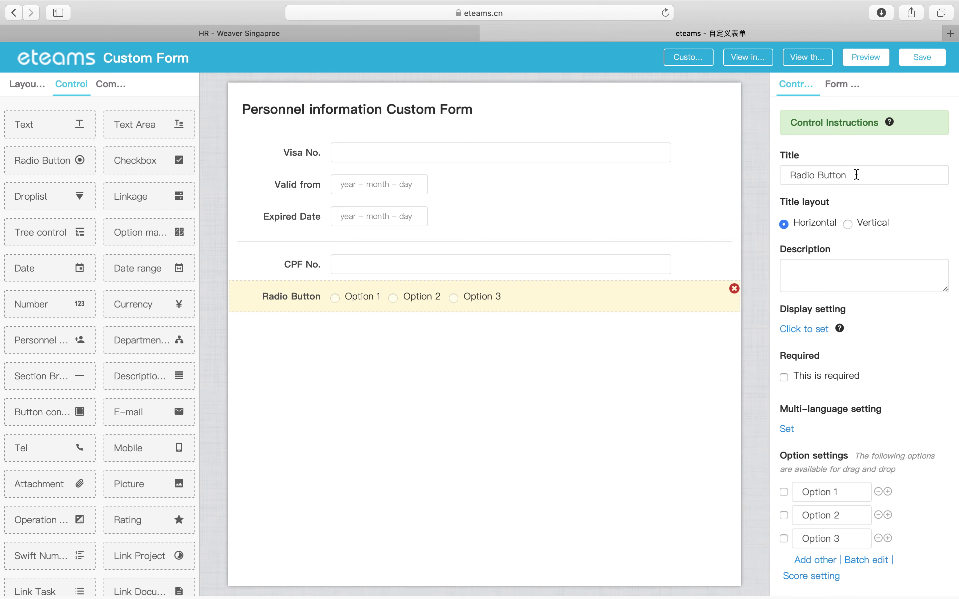
triple_click(856, 175)
text(PR)
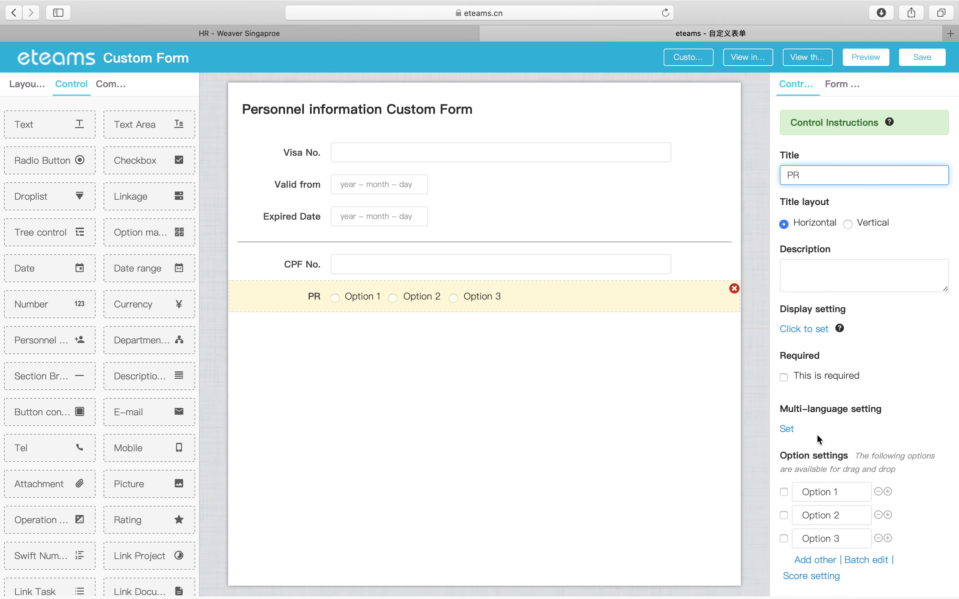
scroll(819, 440, down, 1)
triple_click(840, 471)
text(Yes)
triple_click(836, 495)
text(No)
click(879, 518)
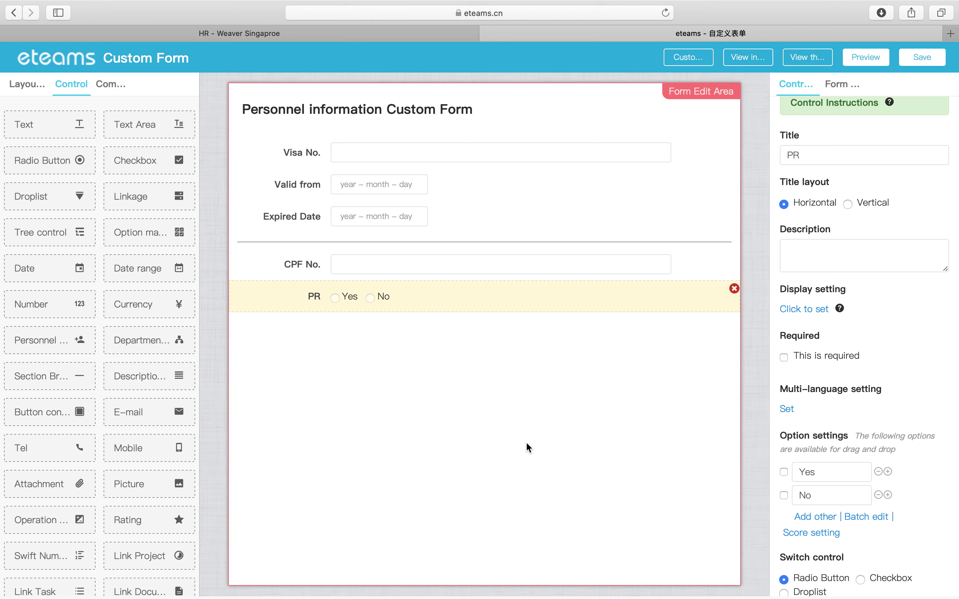
click(915, 66)
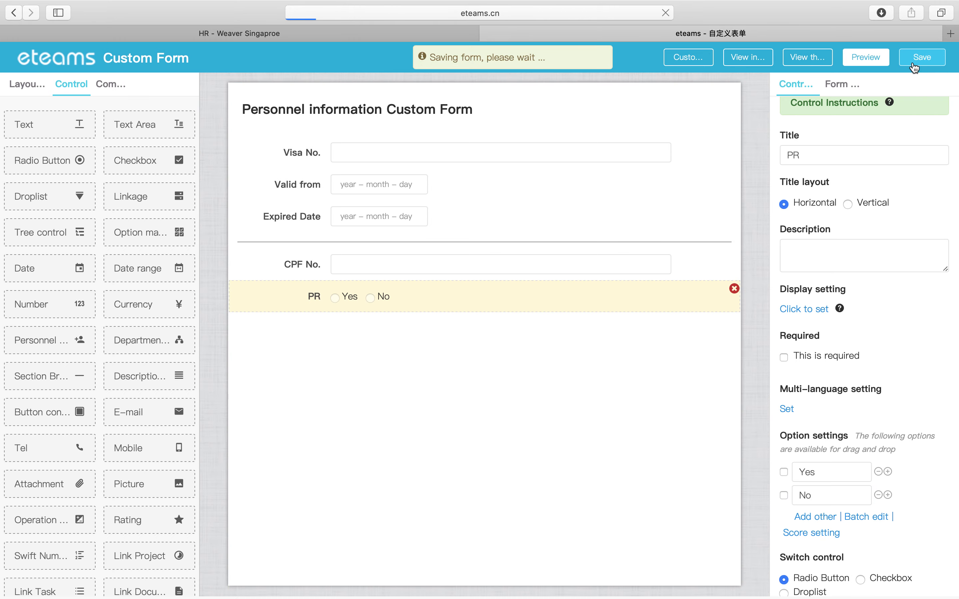
In the employee list, open the male Sales employee's personal information, set PR to Yes, and close the profile.
click(488, 33)
click(58, 105)
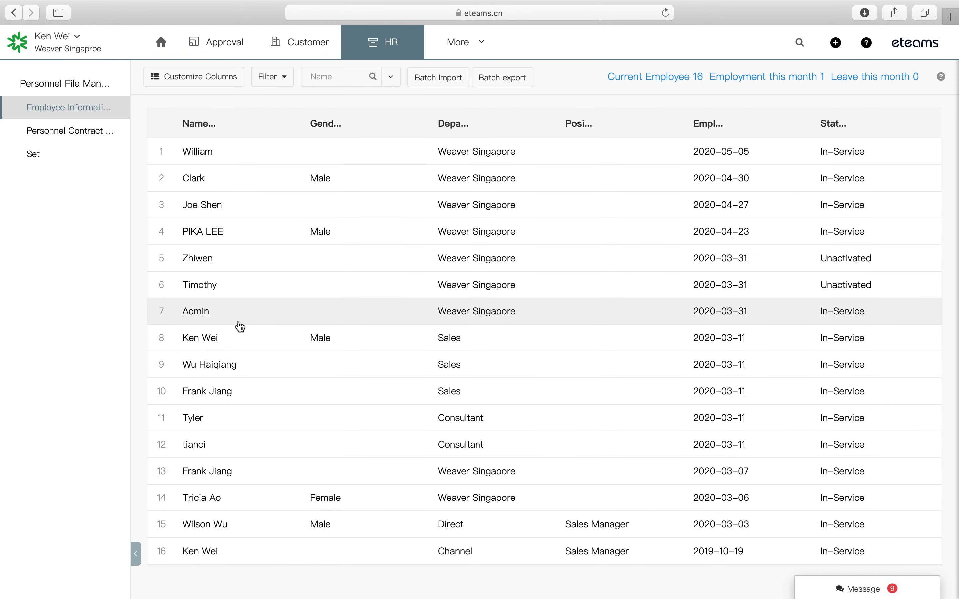
click(238, 337)
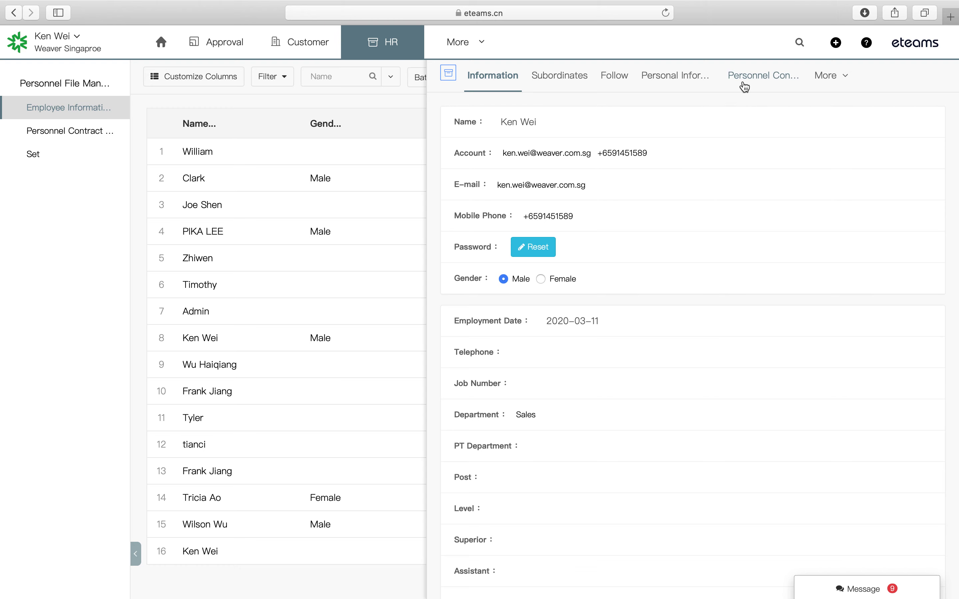
click(665, 81)
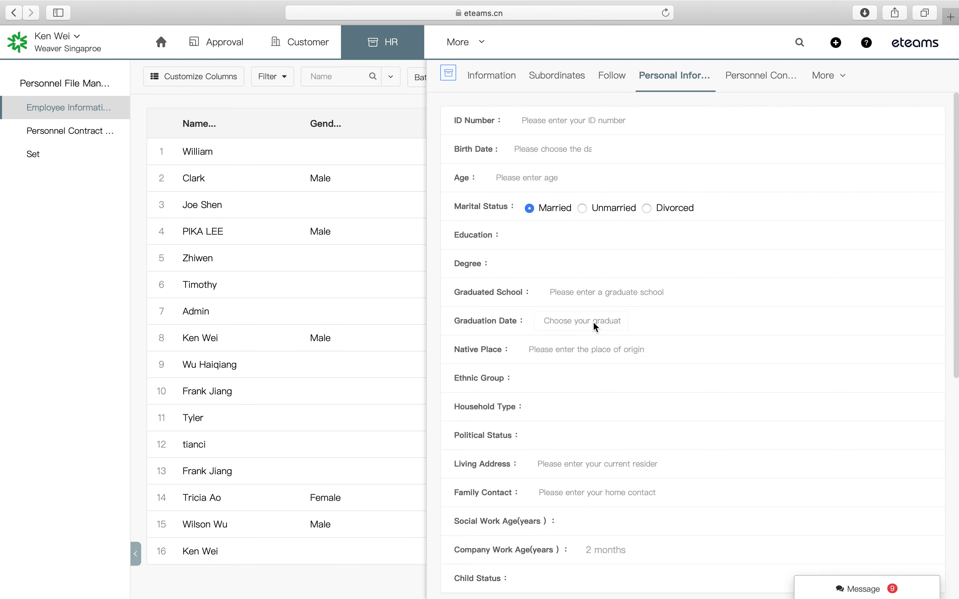
scroll(593, 323, down, 5)
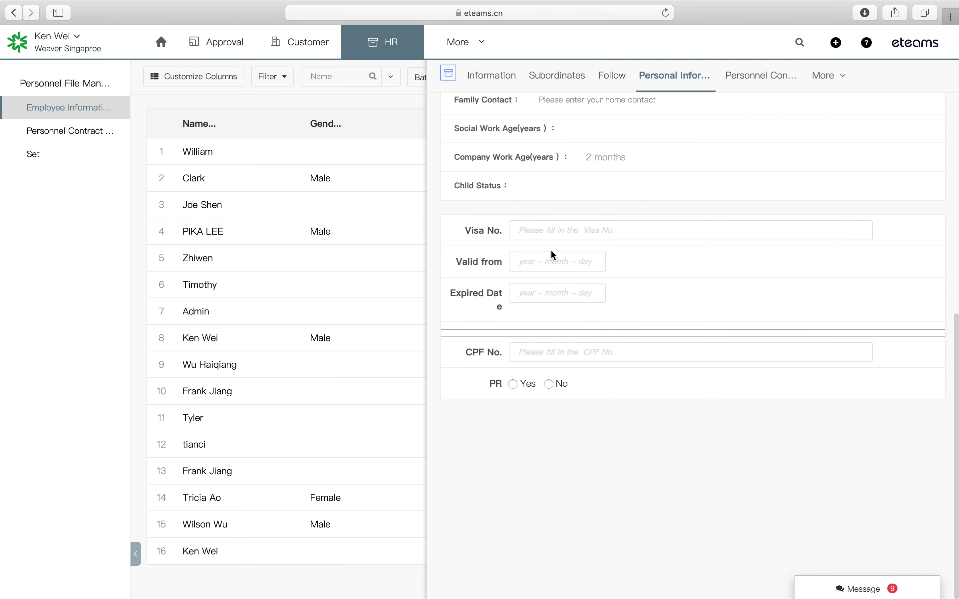
click(547, 353)
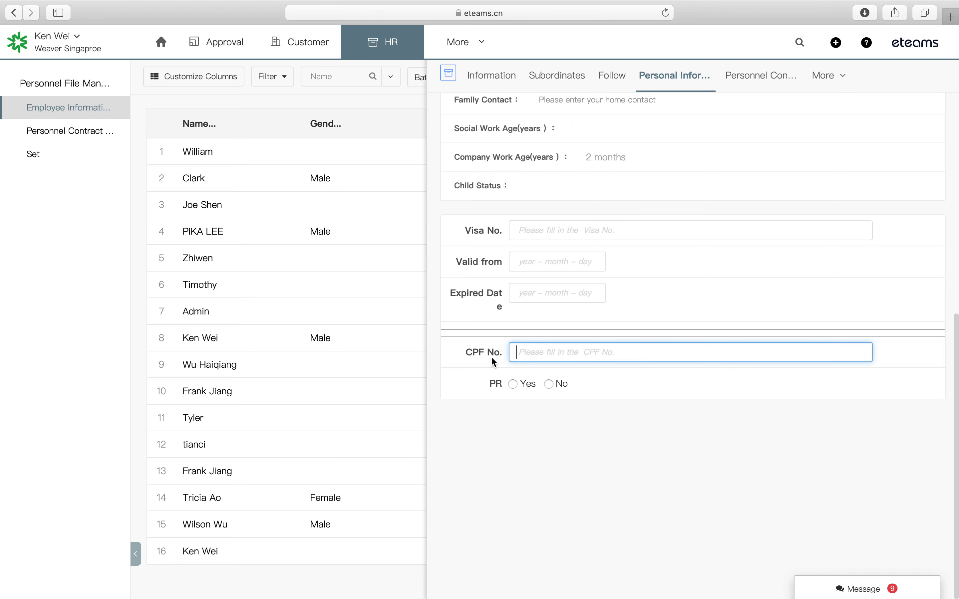
click(515, 384)
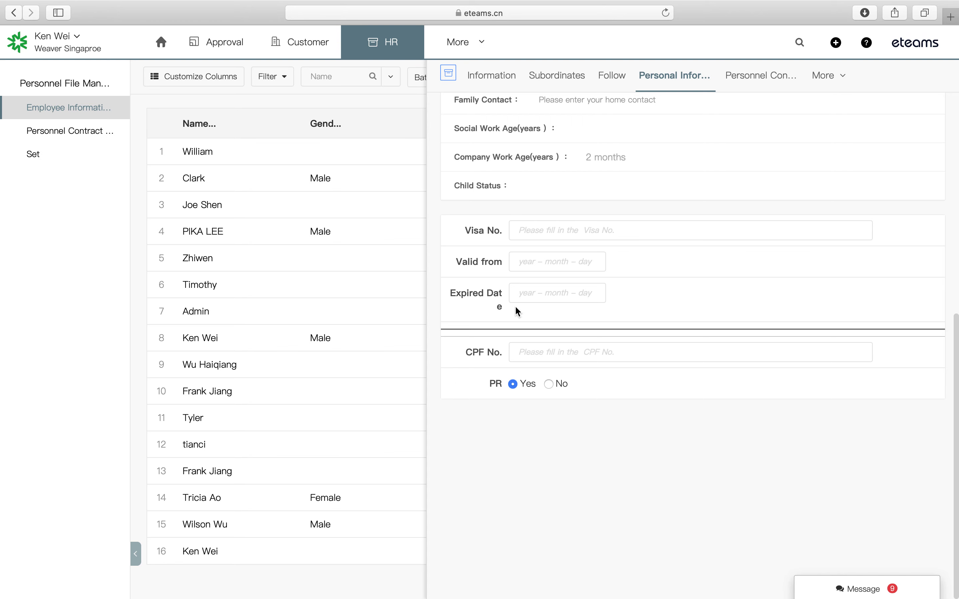
click(46, 333)
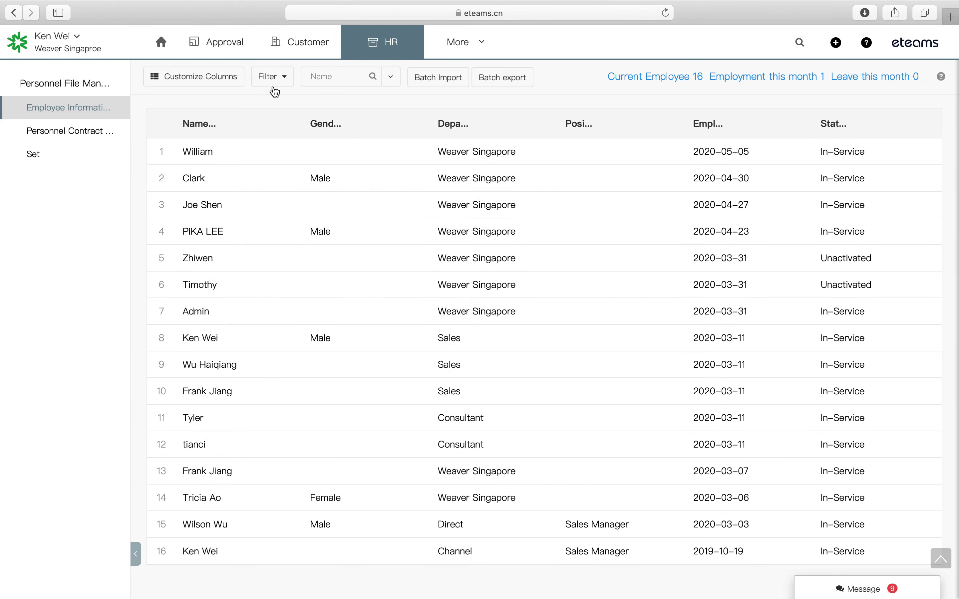
Switch to the Attendance module and open the Weaver Singaproe rule from its attendance settings.
click(482, 42)
scroll(532, 316, down, 2)
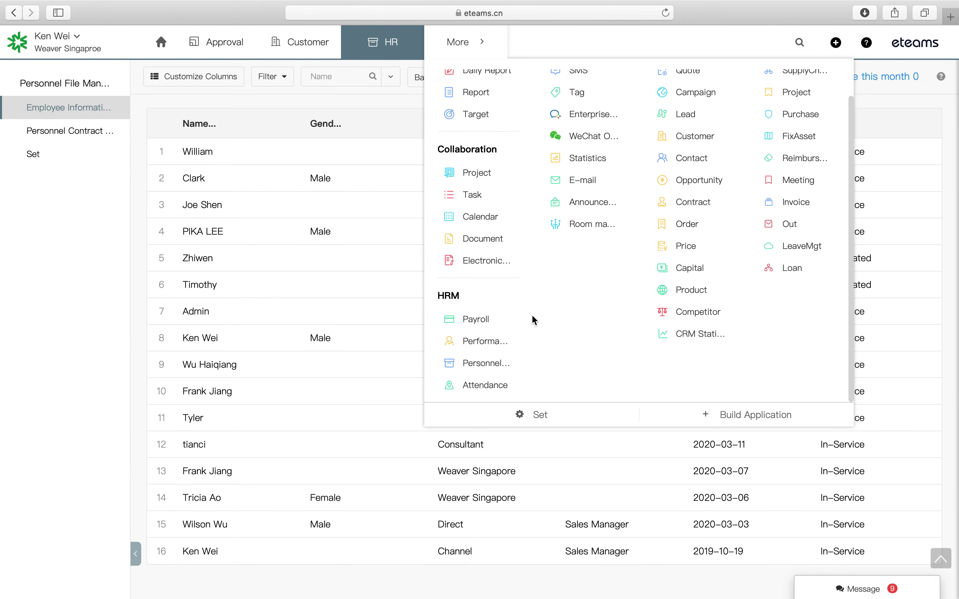
click(496, 388)
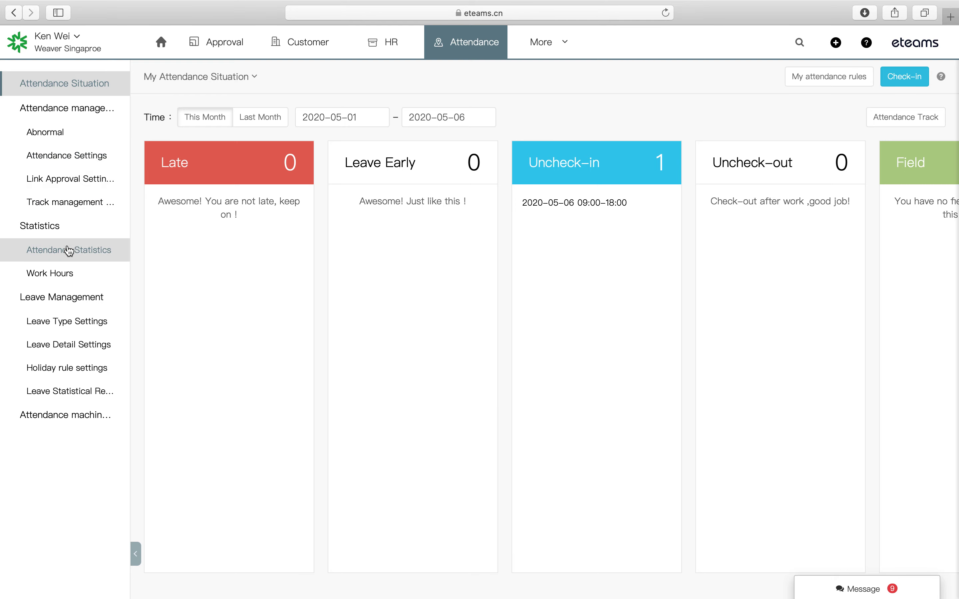
click(79, 158)
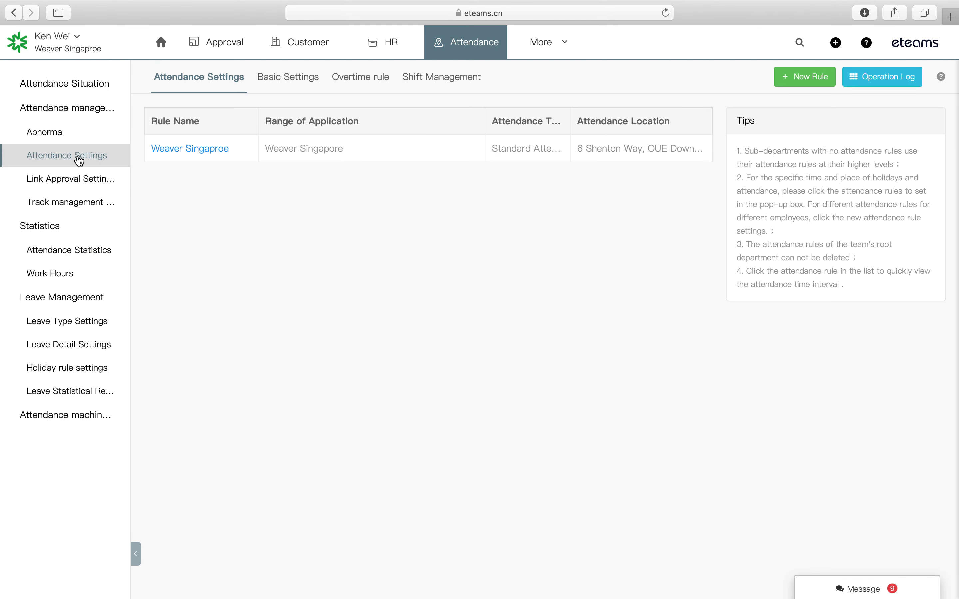
click(188, 148)
mouse_move(607, 135)
mouse_move(615, 161)
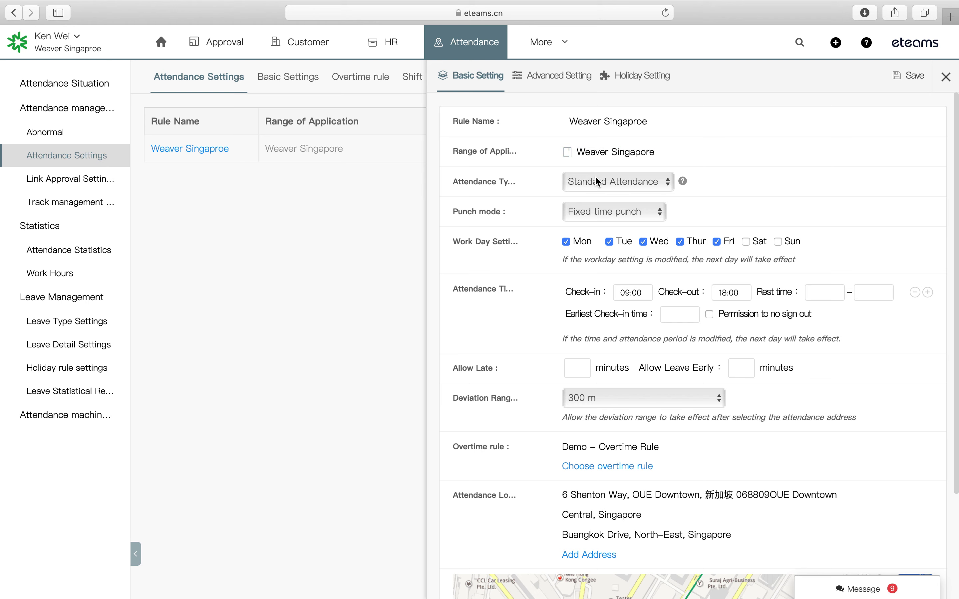
Review the rule's attendance type and punch mode options, and try adding Saturday as a work day.
click(598, 184)
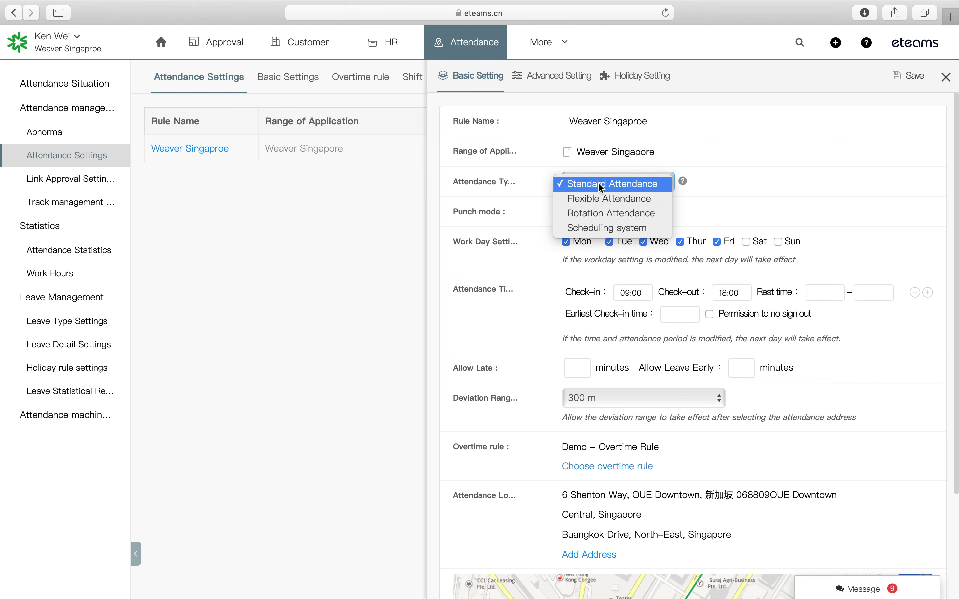
click(731, 186)
click(634, 209)
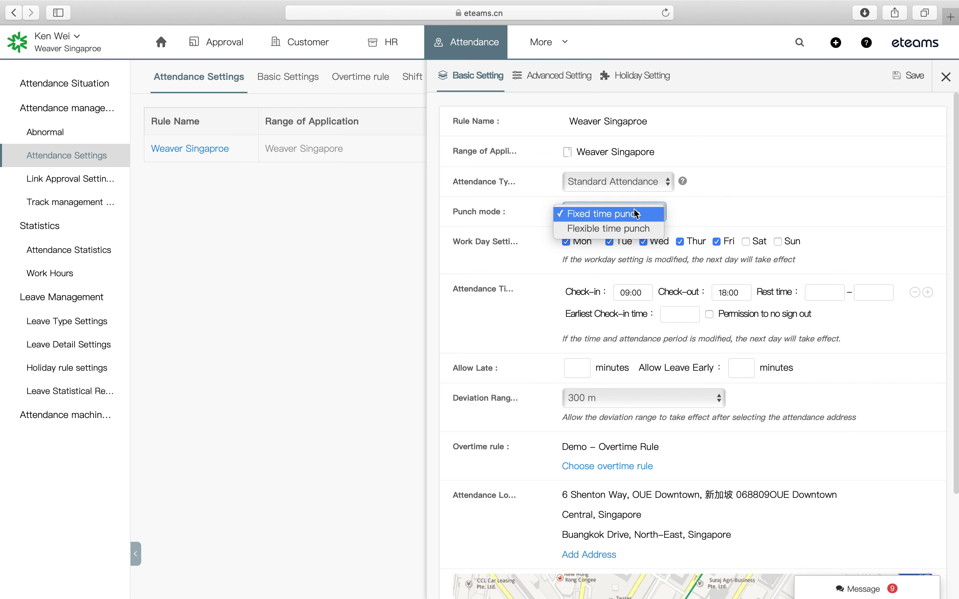
click(704, 204)
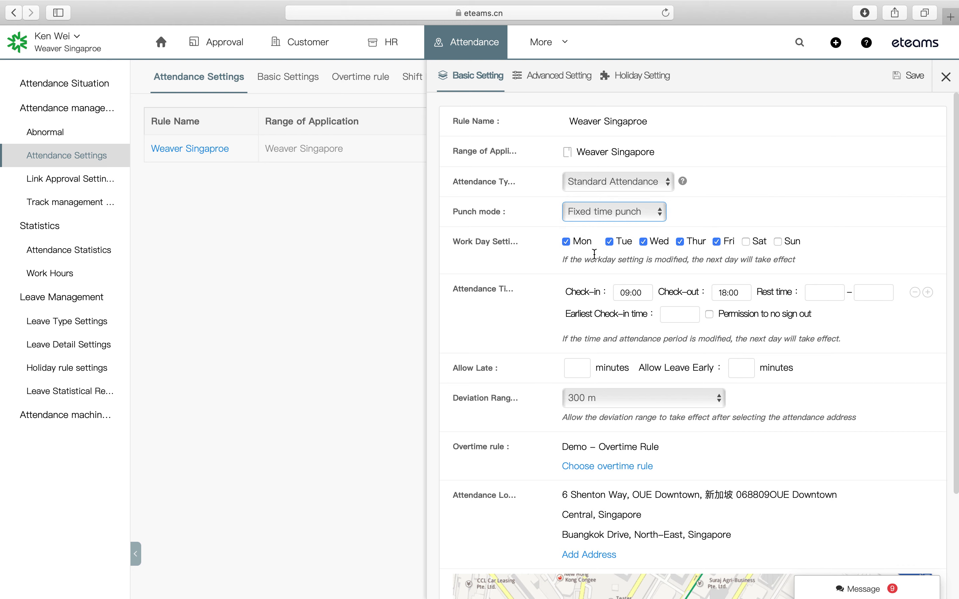
click(746, 242)
click(746, 241)
Set both the allowed lateness and the allowed early leave to 5 minutes.
scroll(683, 335, down, 3)
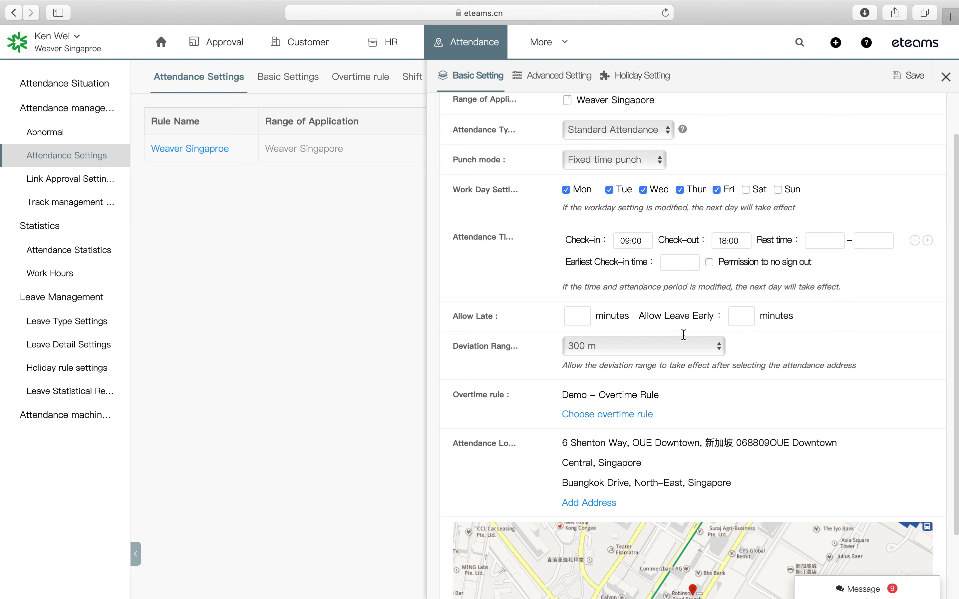
click(579, 320)
text(5)
click(752, 320)
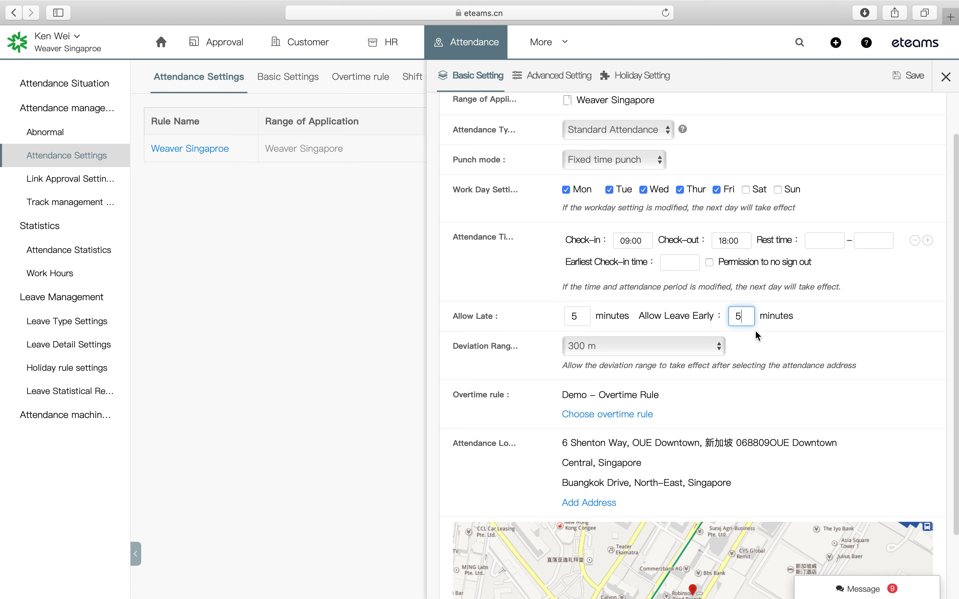
scroll(755, 331, down, 3)
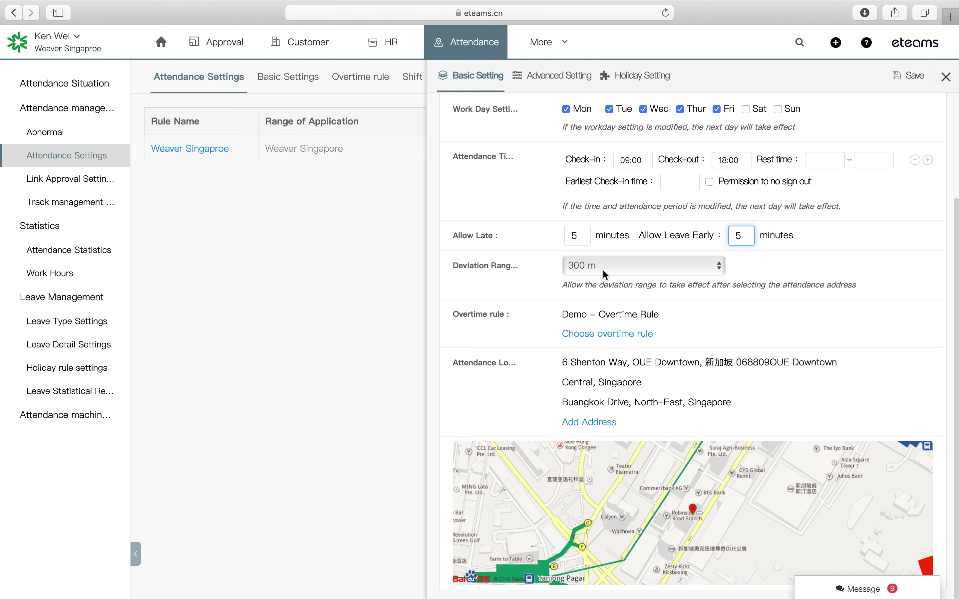
Try Wi-Fi attendance in the rule's advanced settings, inspect its MAC address, and switch Wi-Fi attendance back off.
click(566, 81)
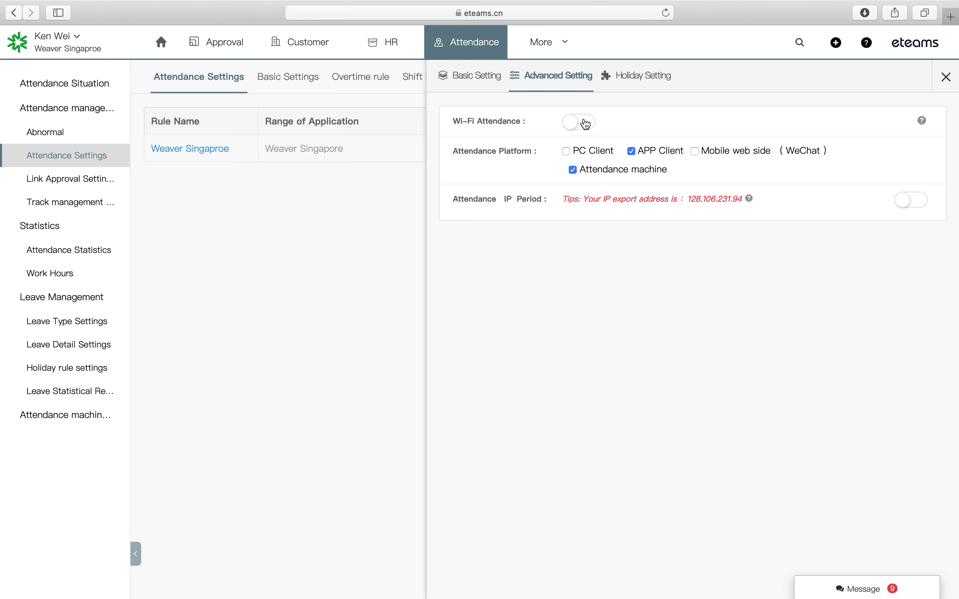
click(585, 123)
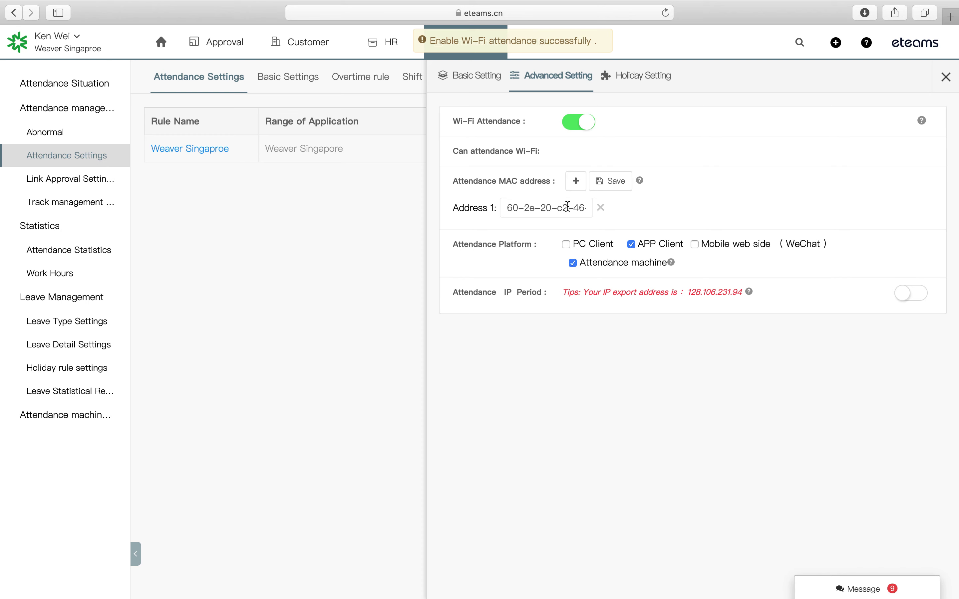
drag(509, 206, 588, 205)
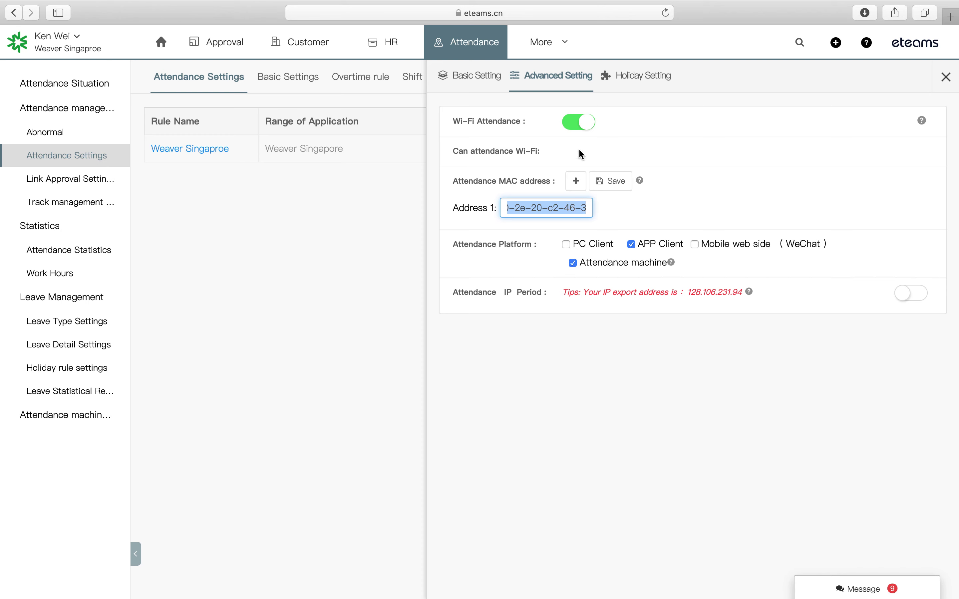
click(586, 131)
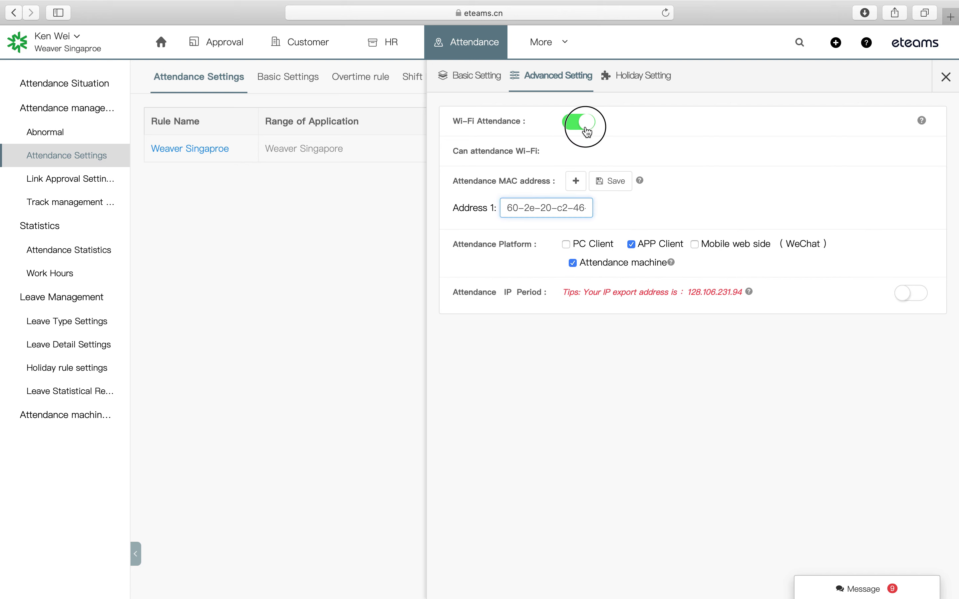
Try marking 7 May 2020 as a holiday in the rule's holiday calendar, and cancel that holiday.
click(629, 81)
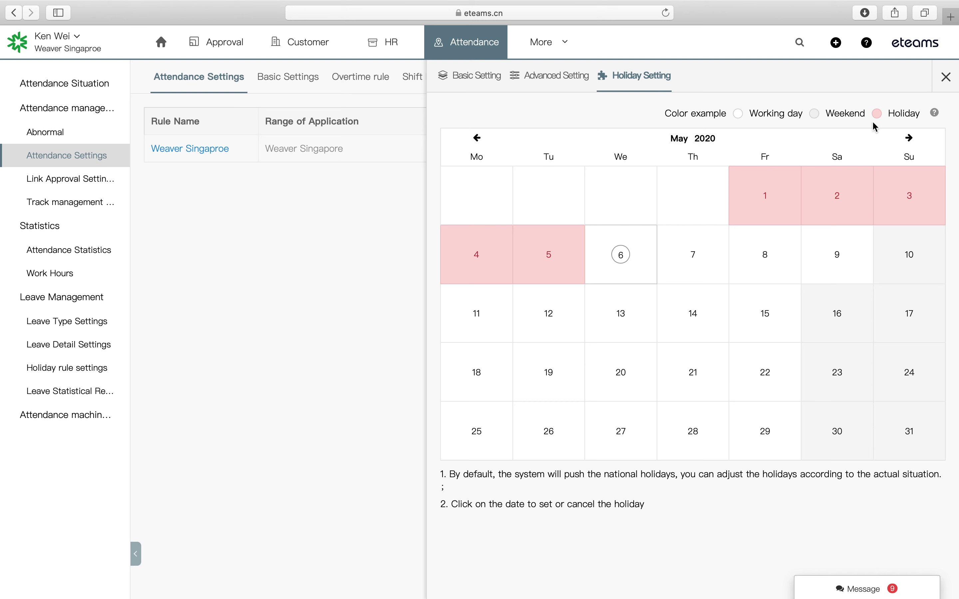
click(707, 264)
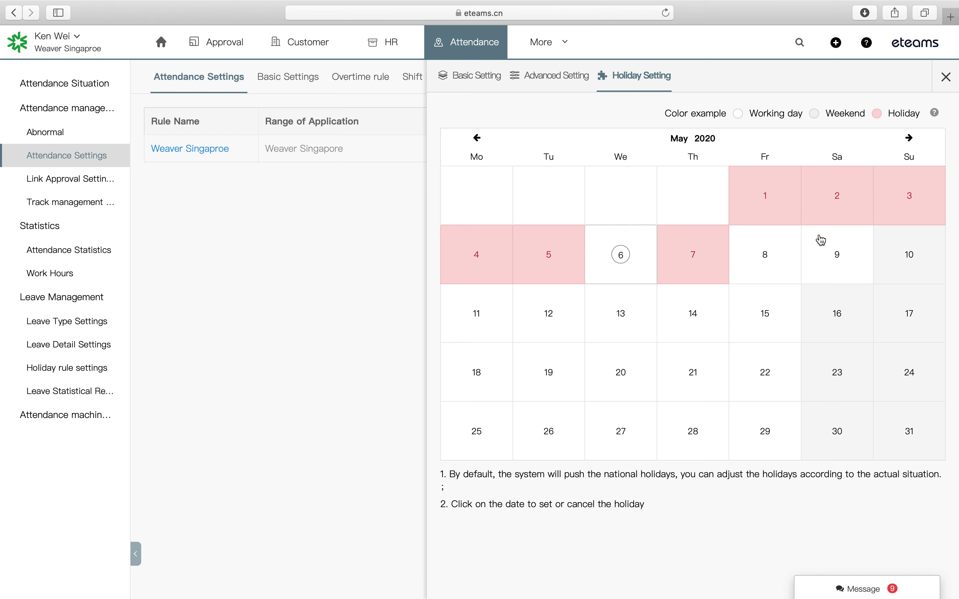
click(691, 263)
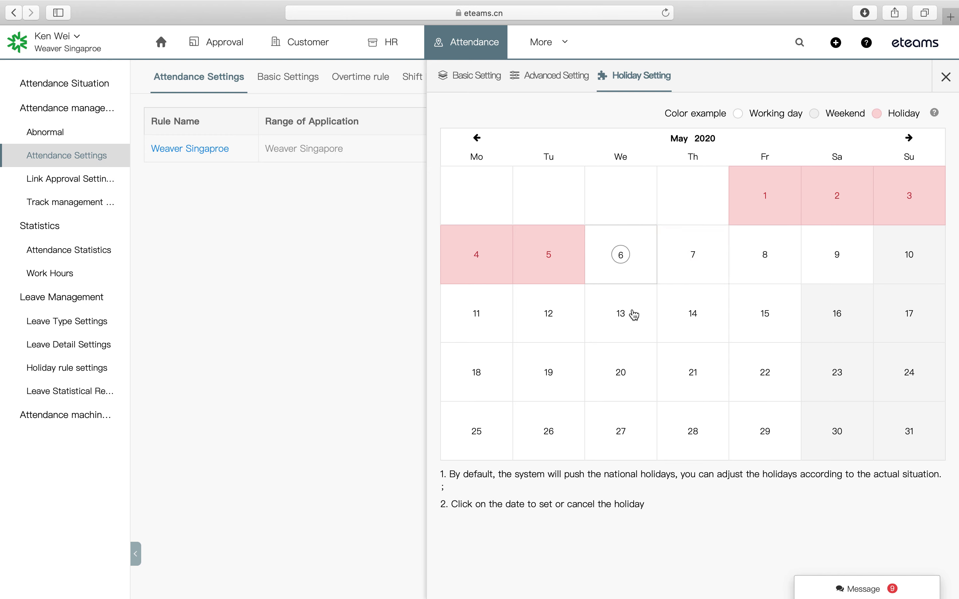
Cancel the 4 and 5 May 2020 holidays, mark 7 May as a holiday, and close the attendance rule.
click(548, 266)
click(498, 266)
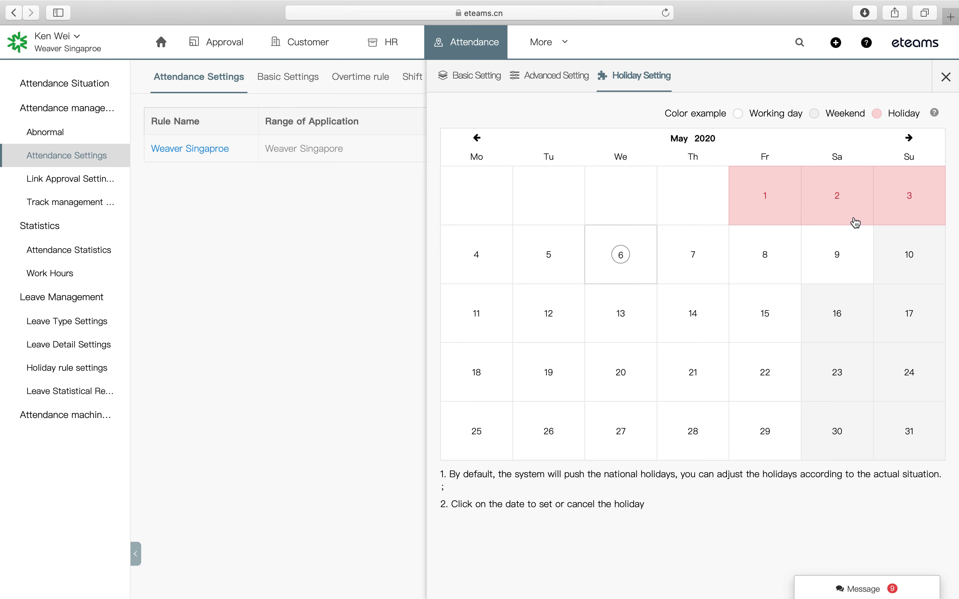
click(787, 203)
click(788, 207)
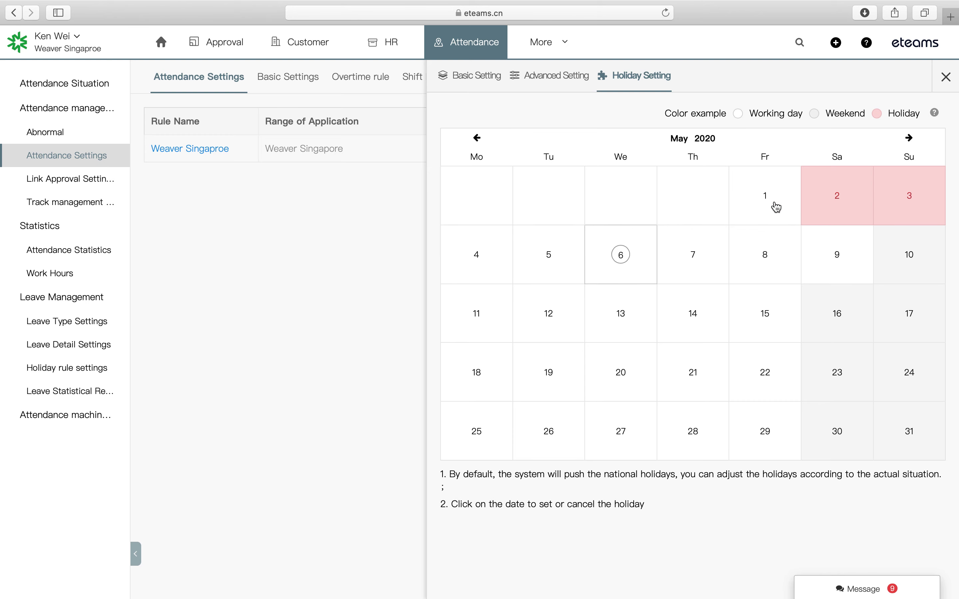
click(704, 266)
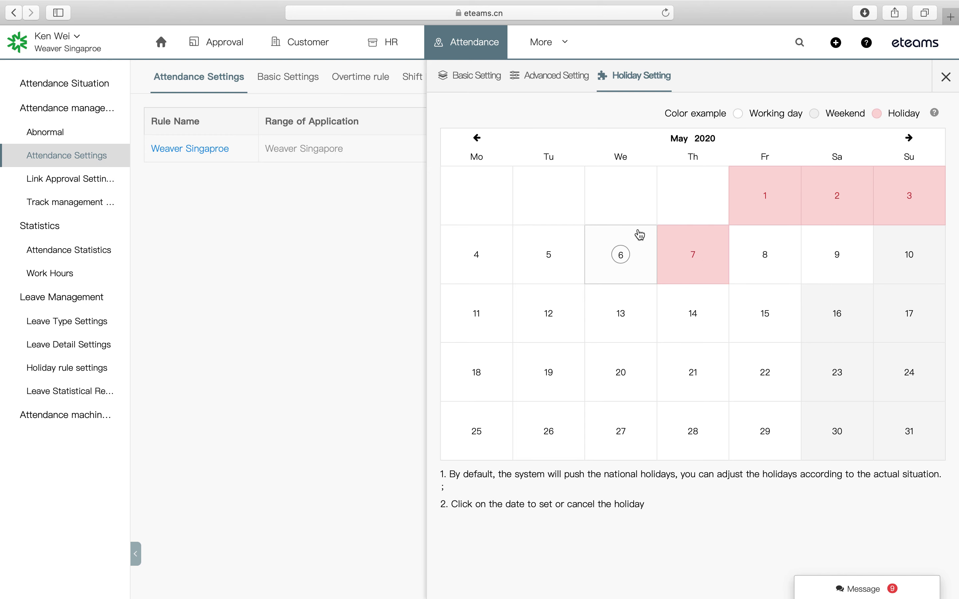
click(946, 76)
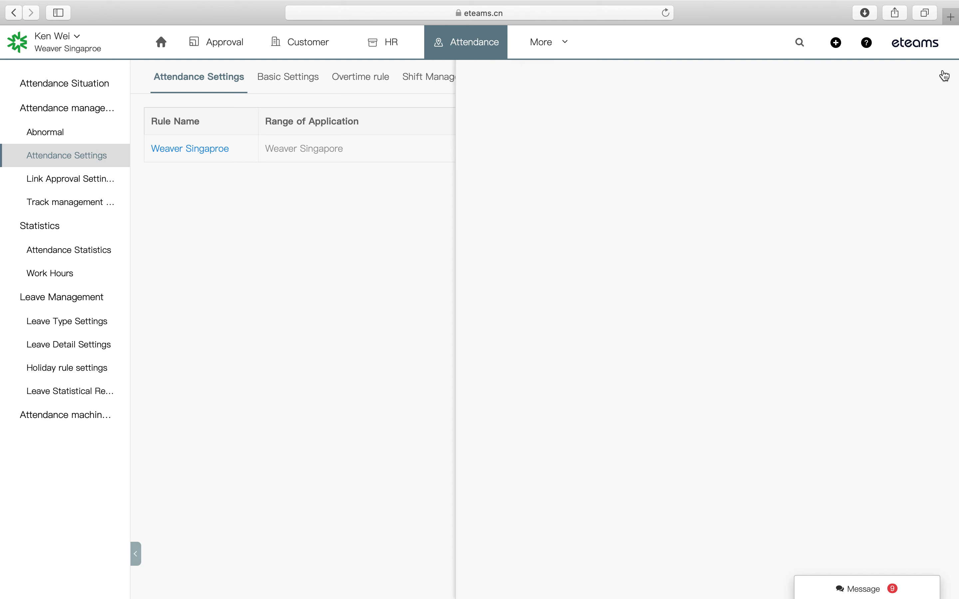
Review the leave unit and day calculation options of the first leave type, keeping it calculated by working day.
click(98, 328)
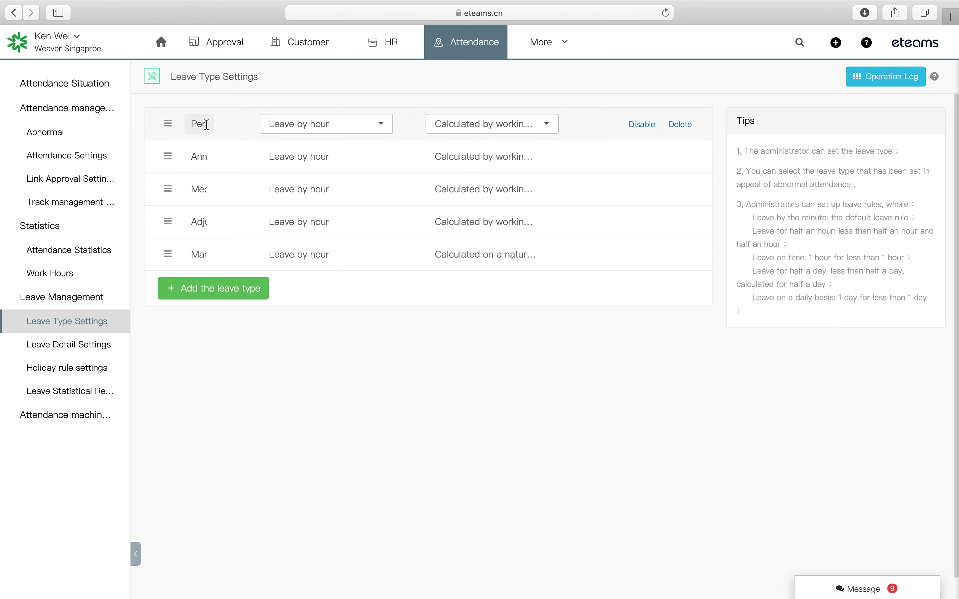
click(355, 127)
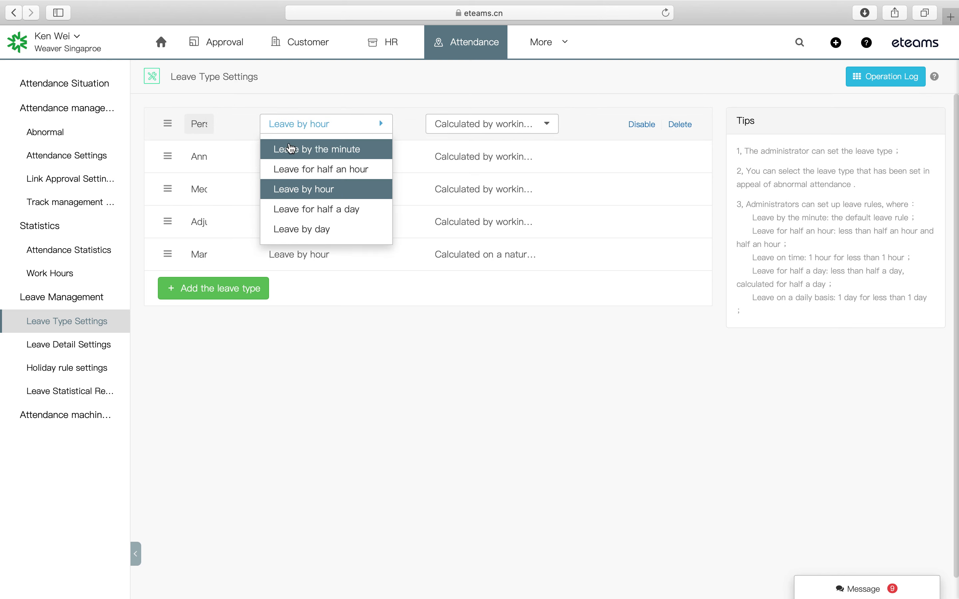
click(241, 141)
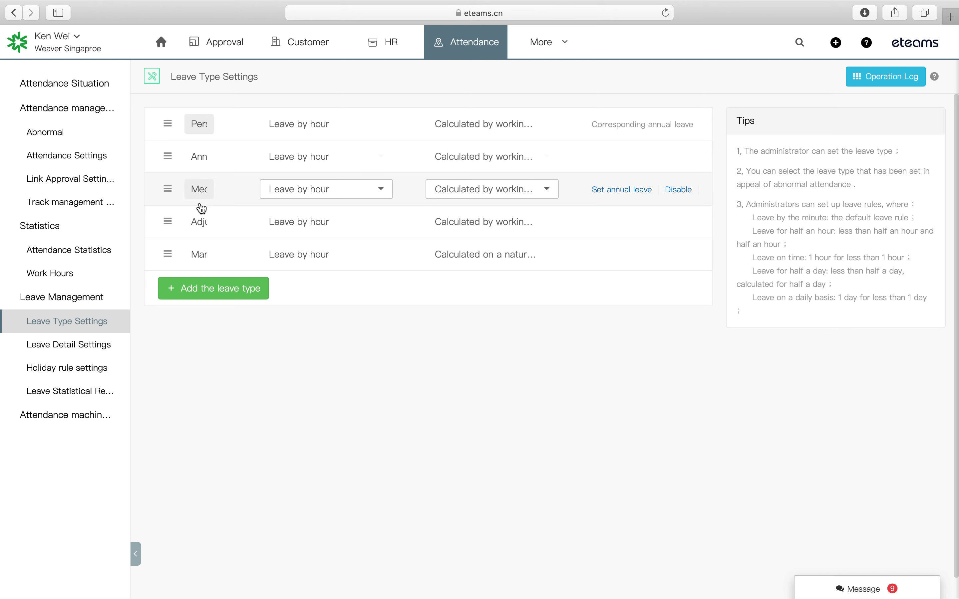
click(366, 129)
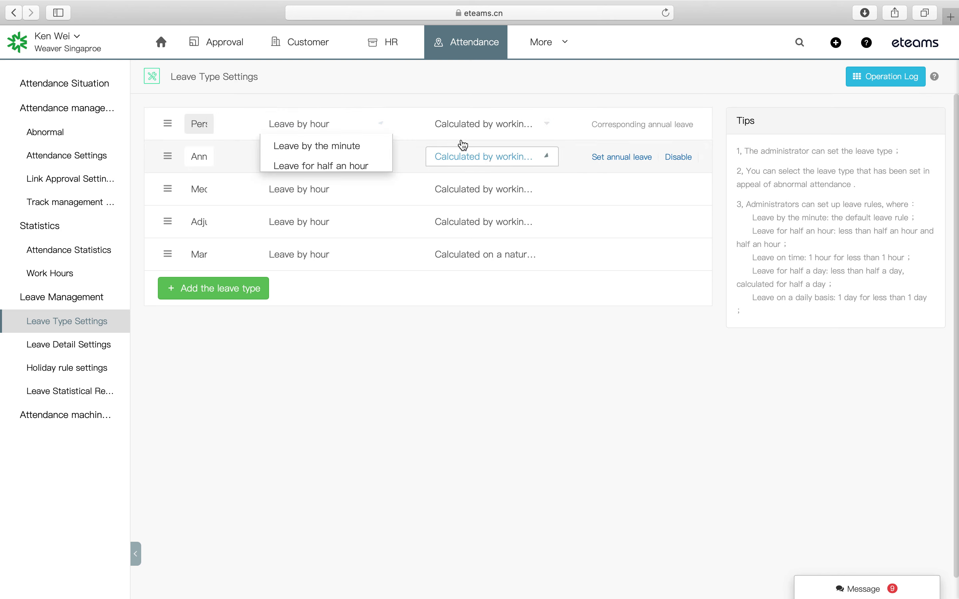
click(492, 125)
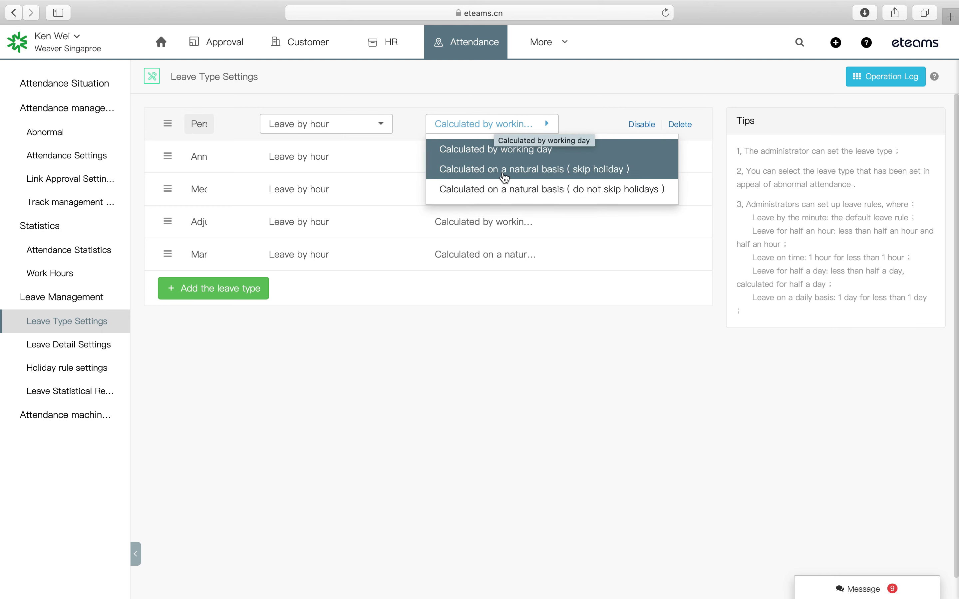
click(497, 149)
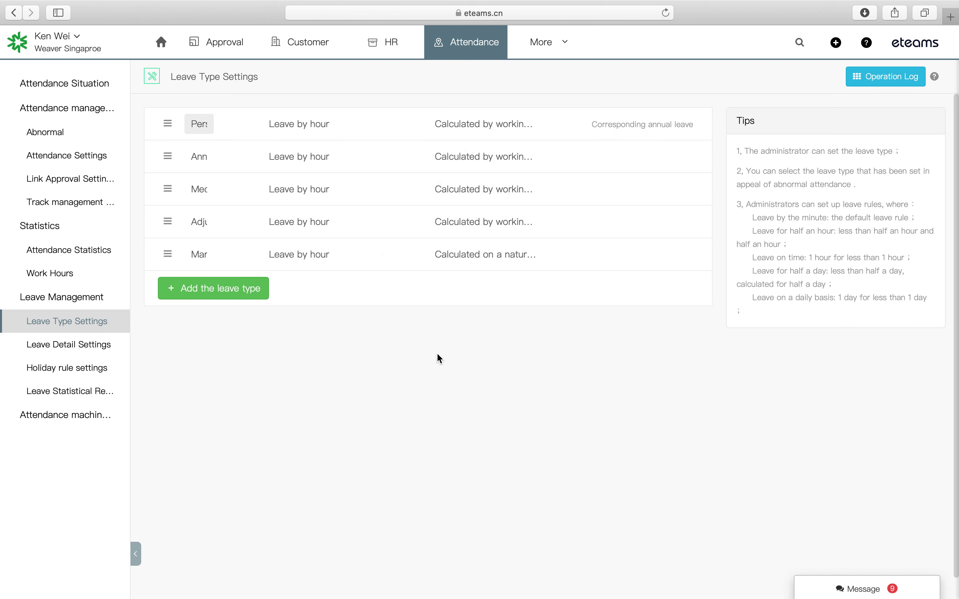
Review the employees' leave details for 2020, the annual leave rule settings, and the leave statistical report.
click(96, 352)
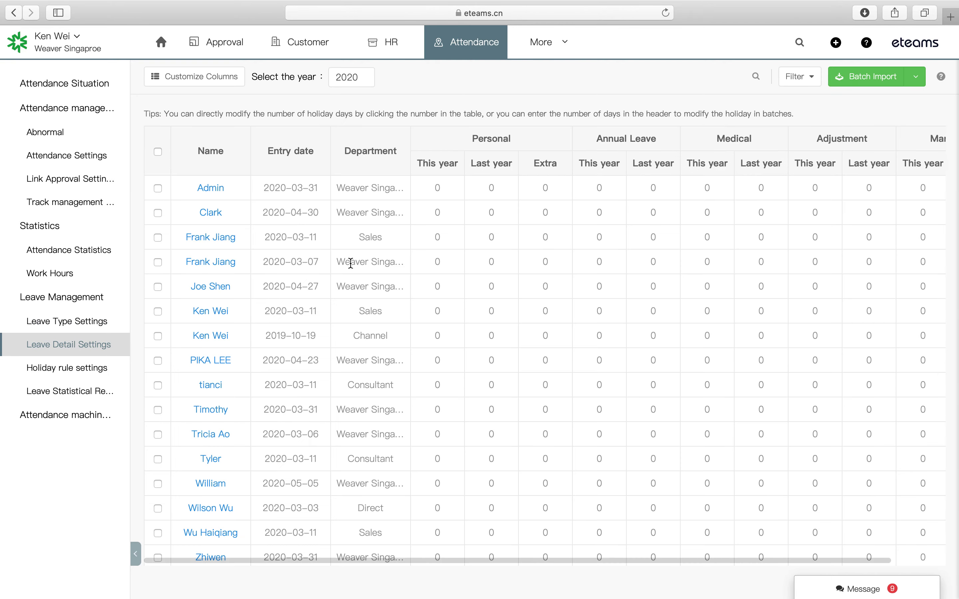
scroll(286, 259, down, 1)
scroll(287, 260, up, 1)
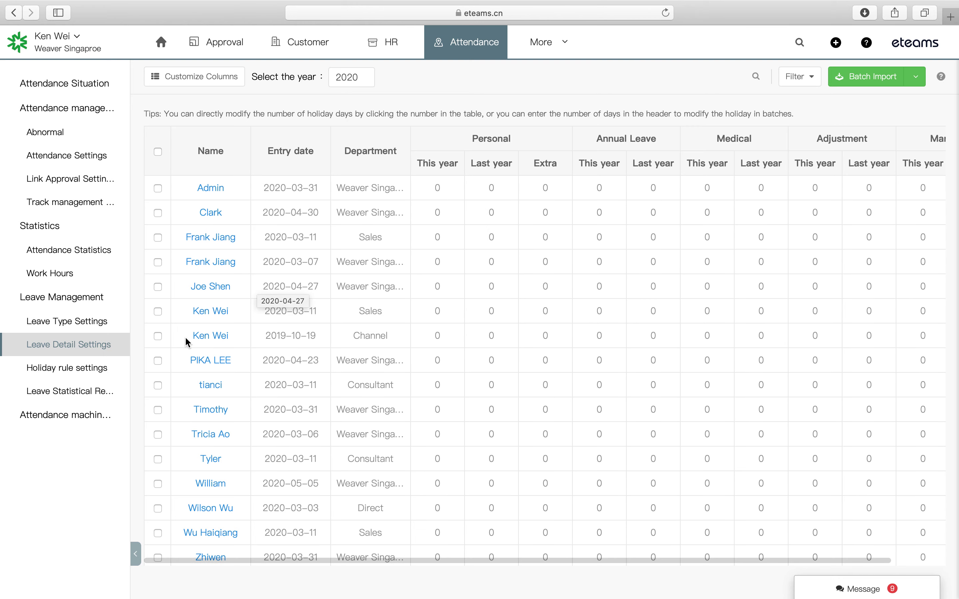
click(68, 369)
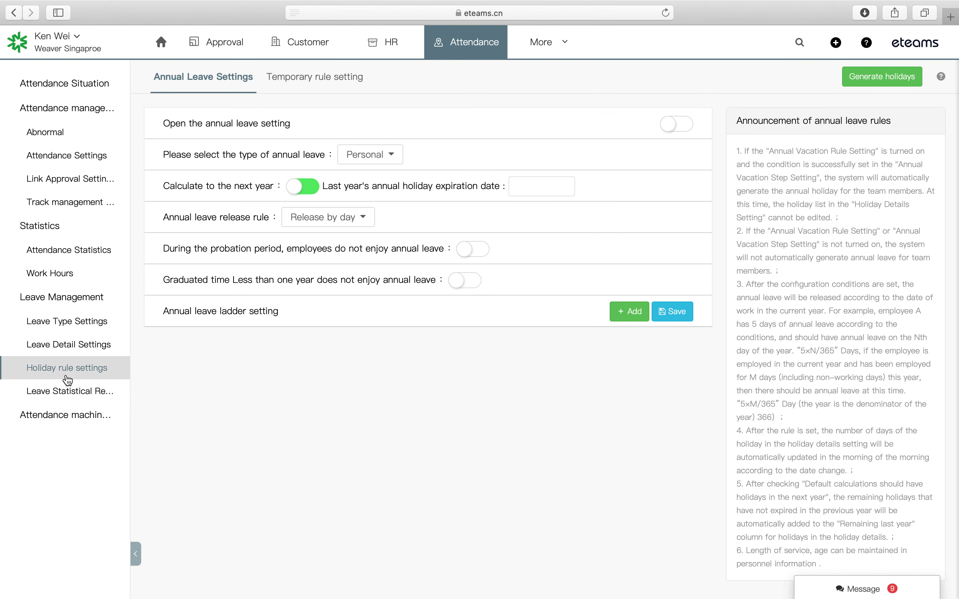
click(84, 403)
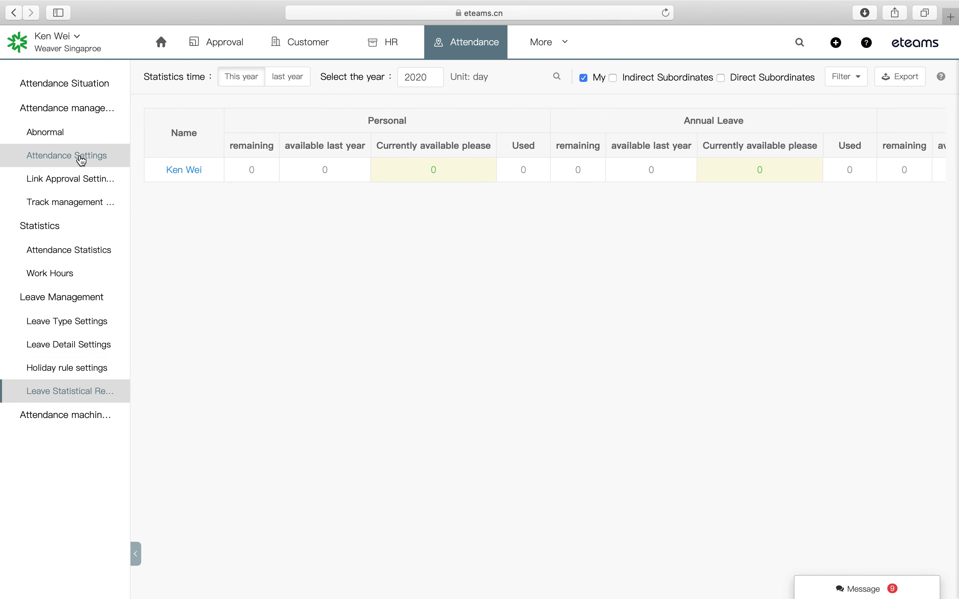
Open the Payroll application to view the requirements for uploading and sending payroll.
click(550, 44)
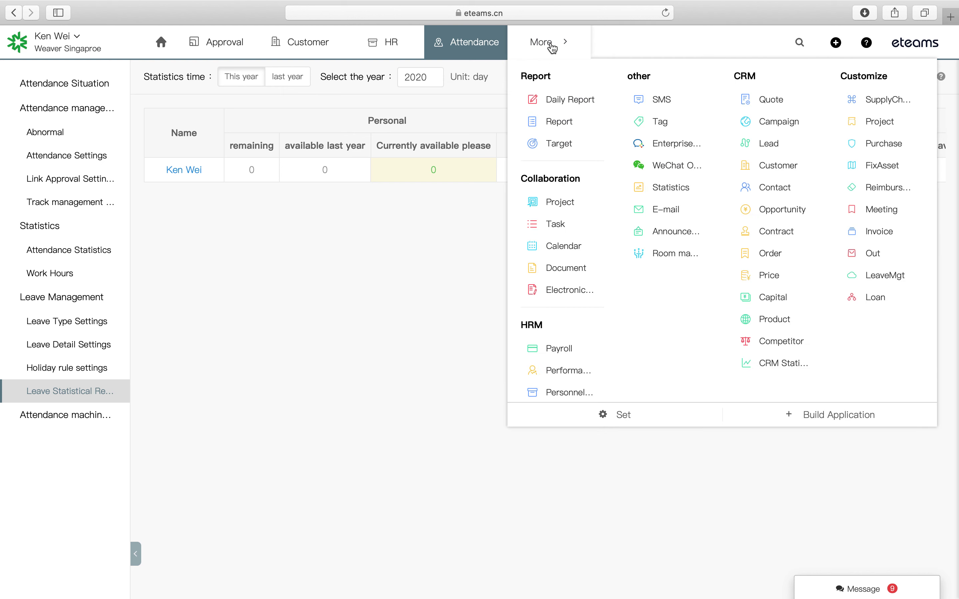
scroll(555, 265, down, 2)
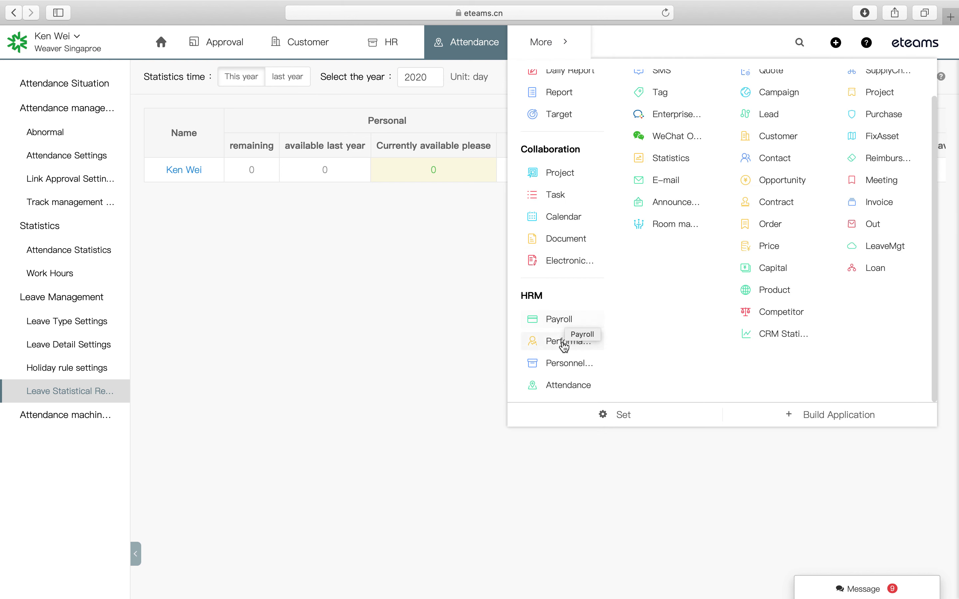
click(557, 322)
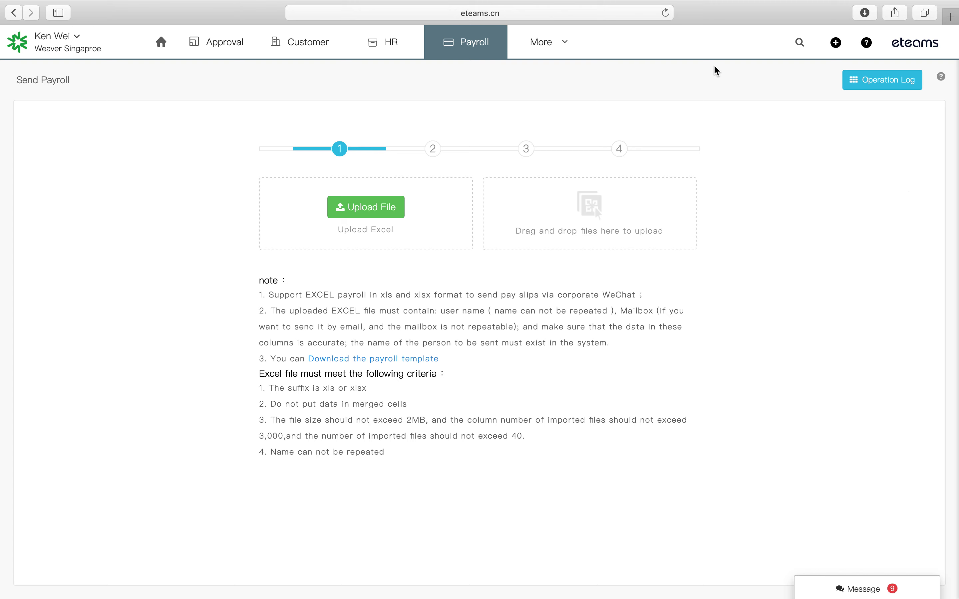
Open Performance, view the personal assessment released on 2020-04-28, and look through the cloud template library.
mouse_move(539, 47)
scroll(585, 310, down, 2)
click(566, 338)
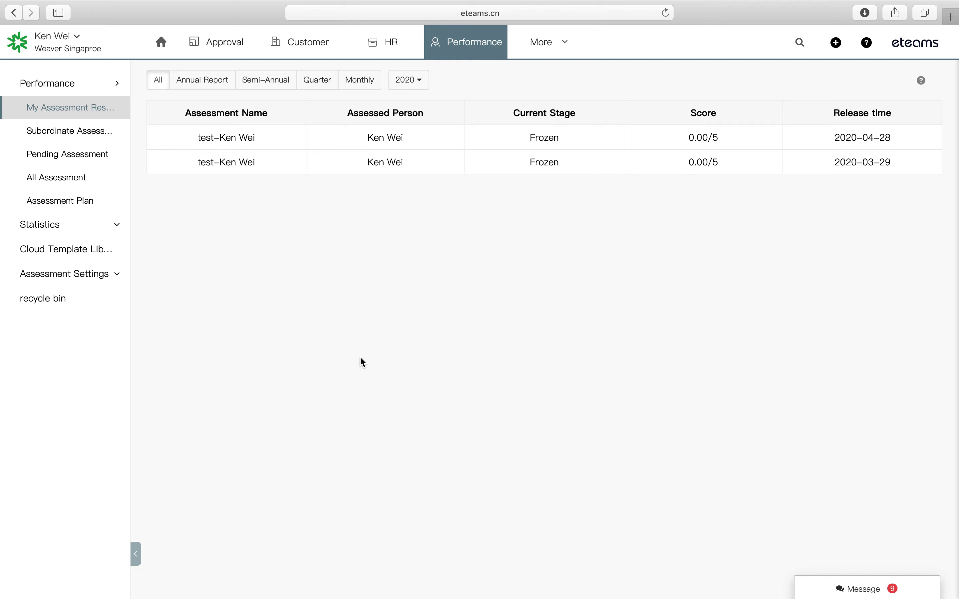
click(283, 143)
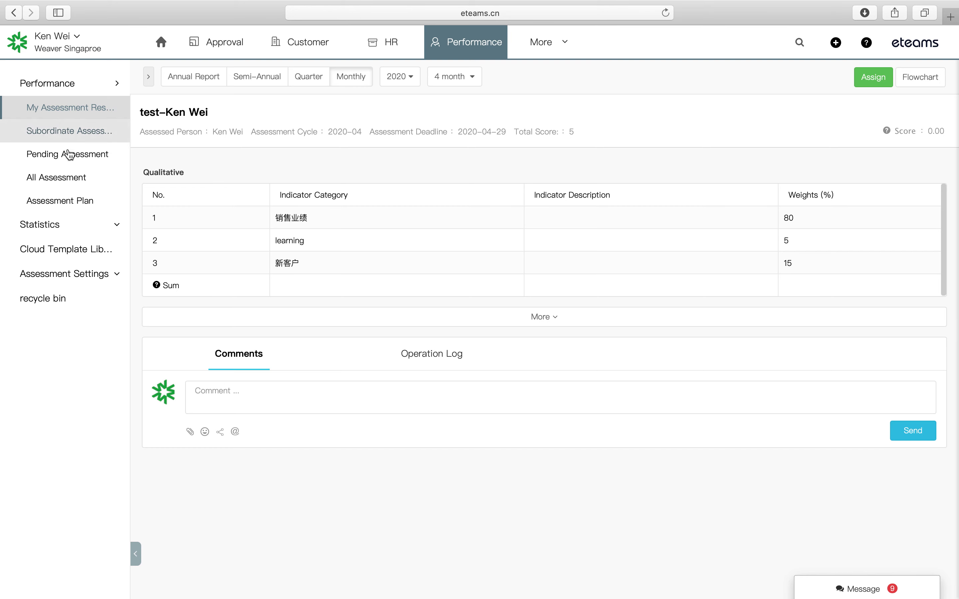
click(69, 249)
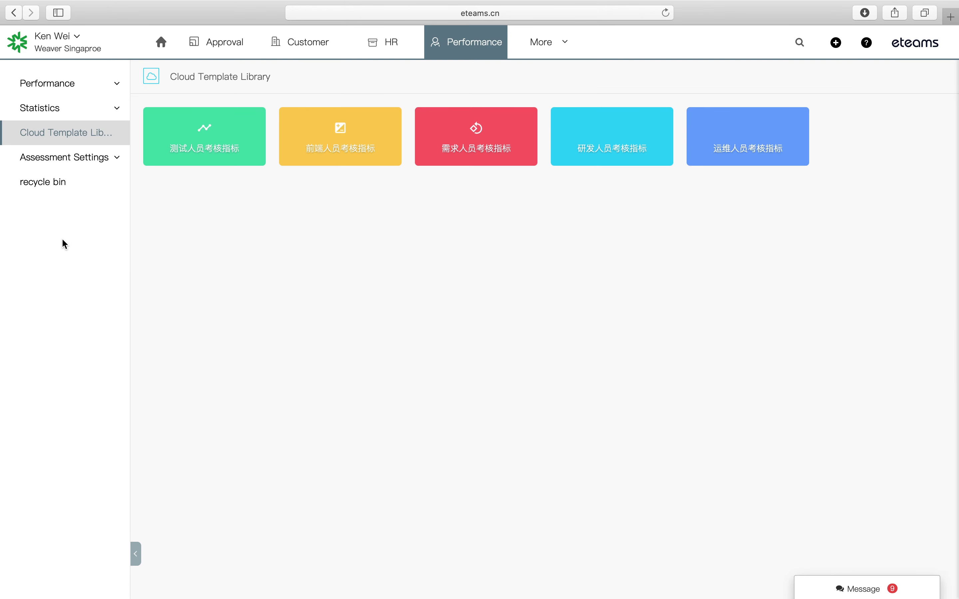
Open a new assessment plan in the plan settings, review its indicator, rater and approval sections, and close it unsaved.
click(61, 166)
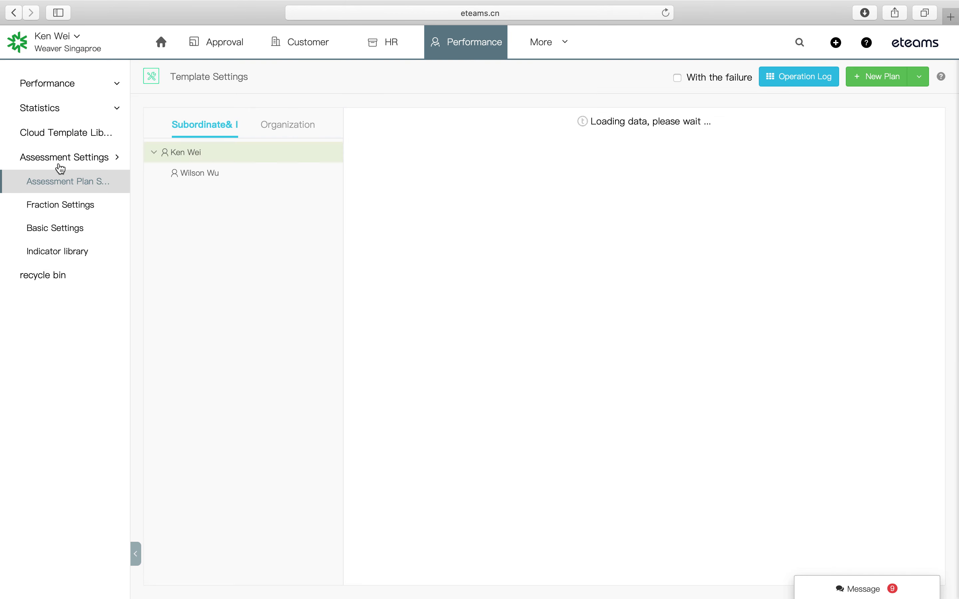
click(877, 78)
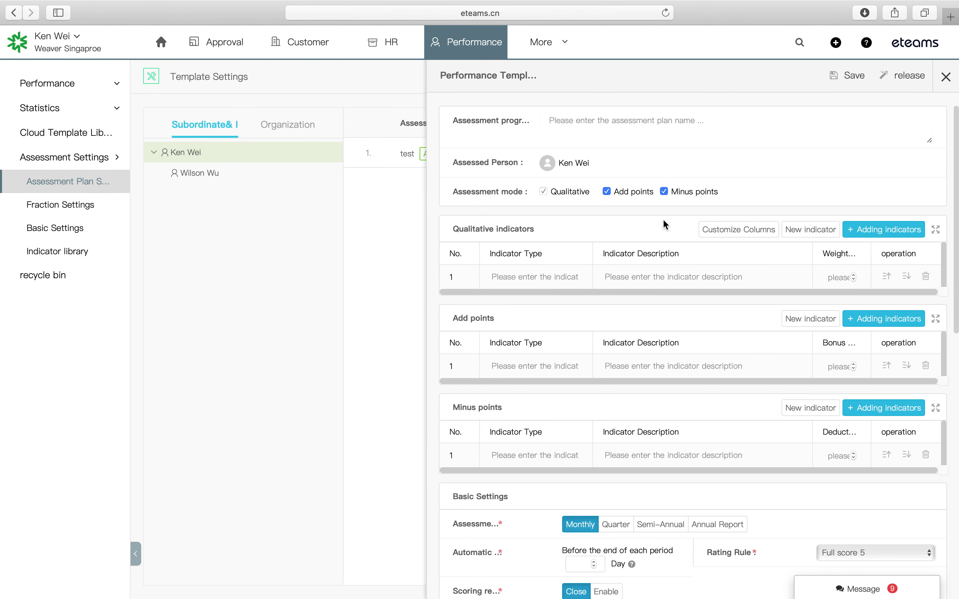
click(573, 276)
click(636, 276)
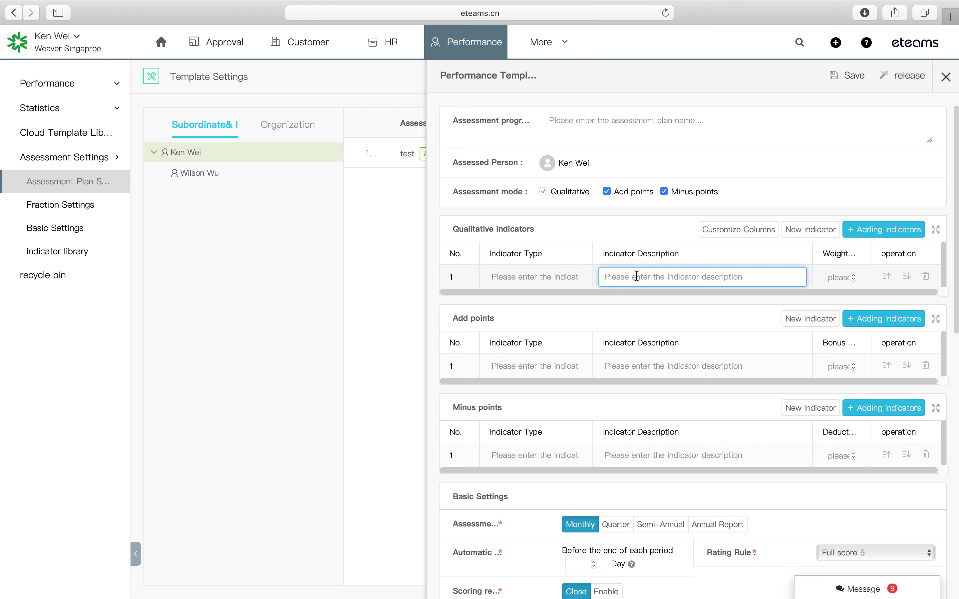
click(836, 277)
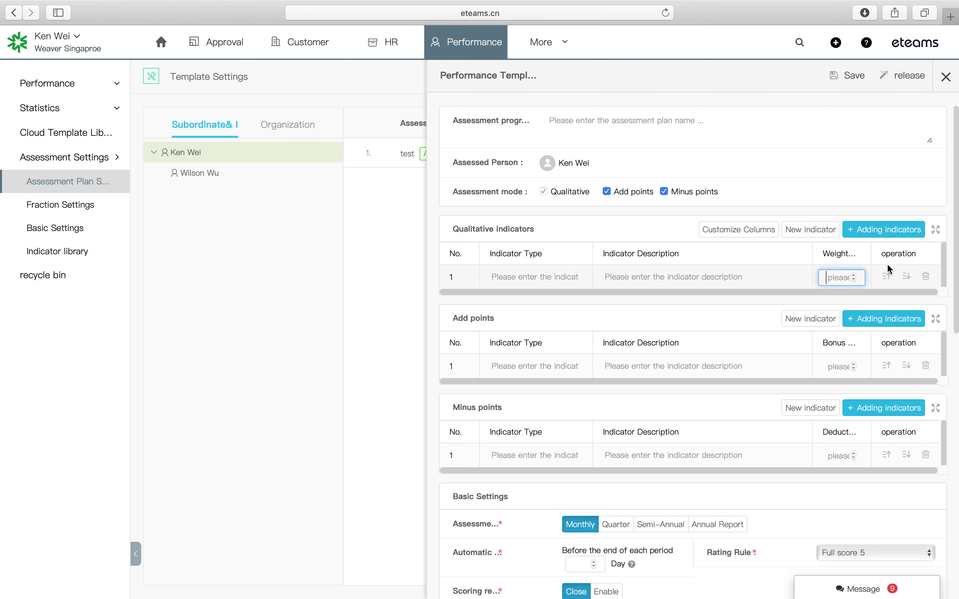
scroll(708, 385, down, 1)
scroll(706, 382, down, 10)
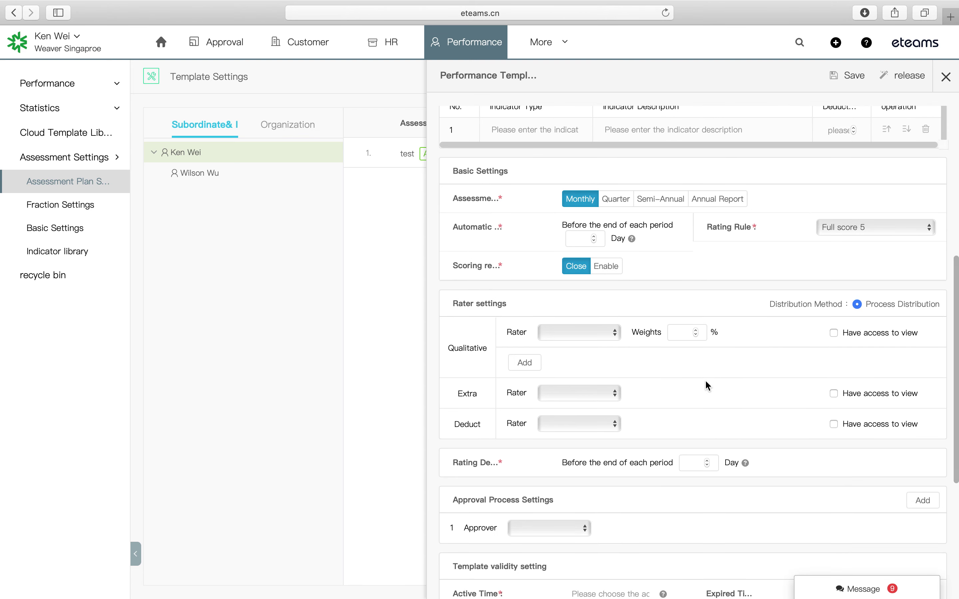
scroll(705, 382, up, 10)
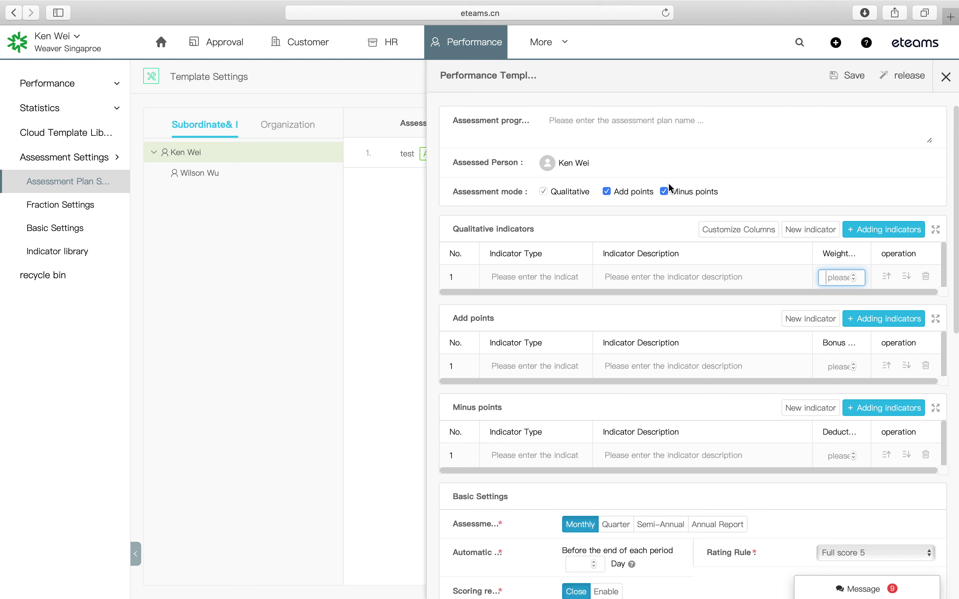
scroll(668, 183, down, 10)
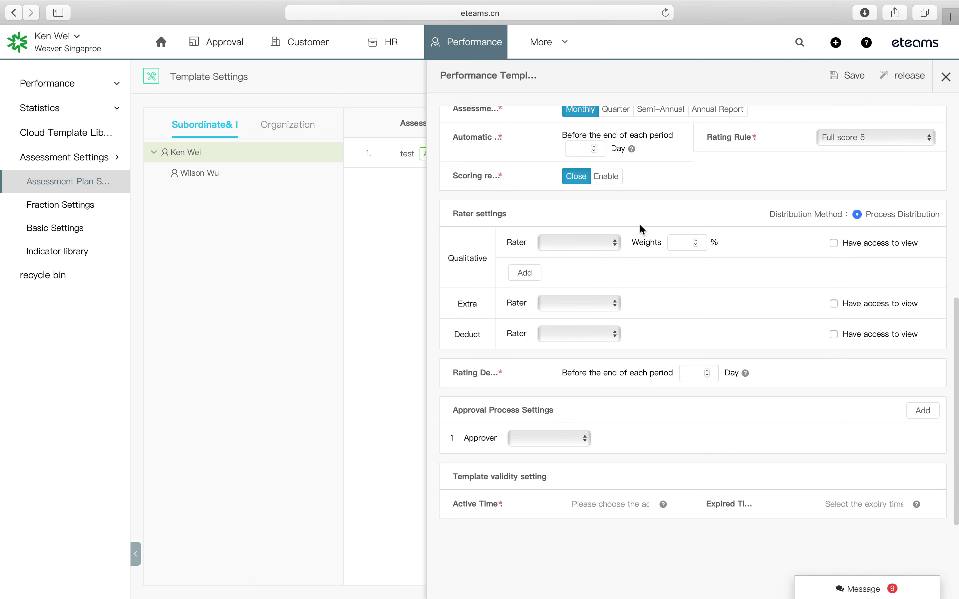
scroll(602, 184, up, 5)
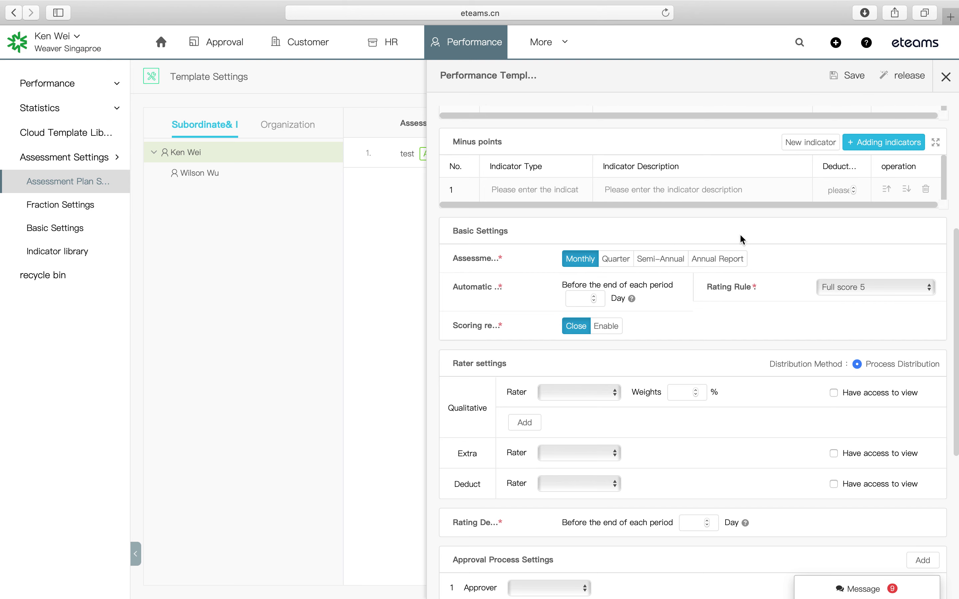
click(945, 78)
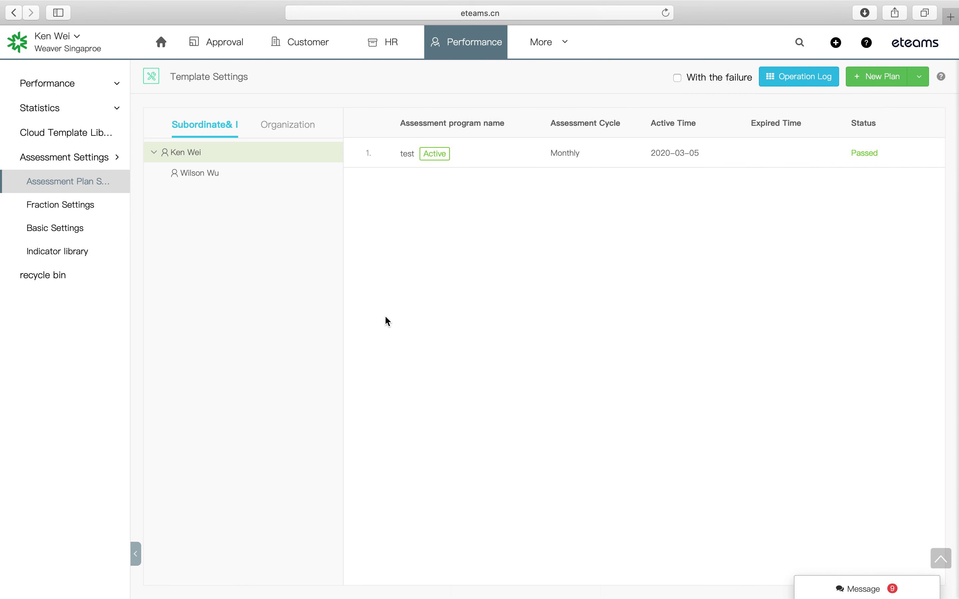
Open the meeting room application, view the May 2020 room usage, and show the list of managed rooms.
click(551, 54)
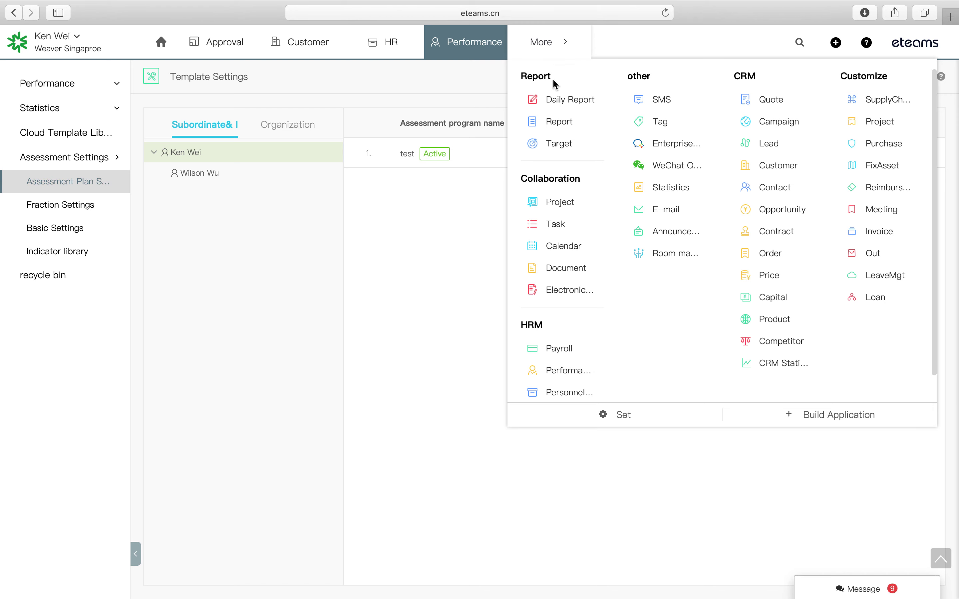
scroll(548, 317, down, 2)
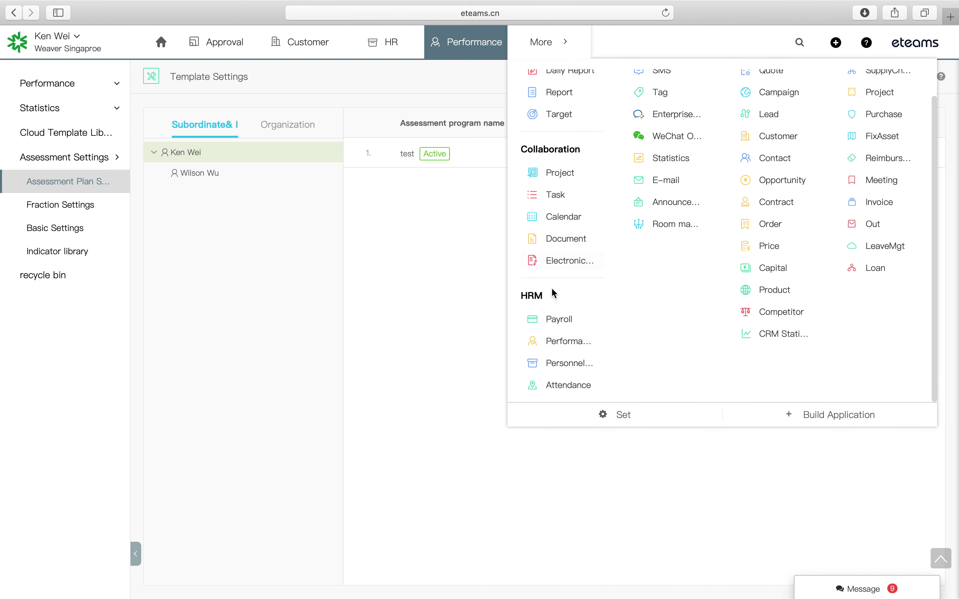
scroll(566, 282, up, 2)
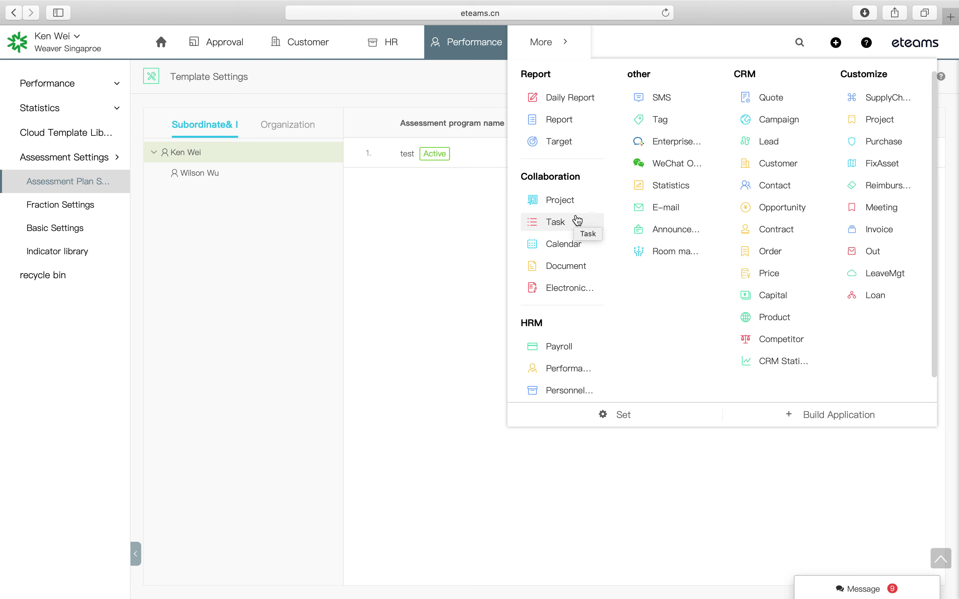
click(674, 257)
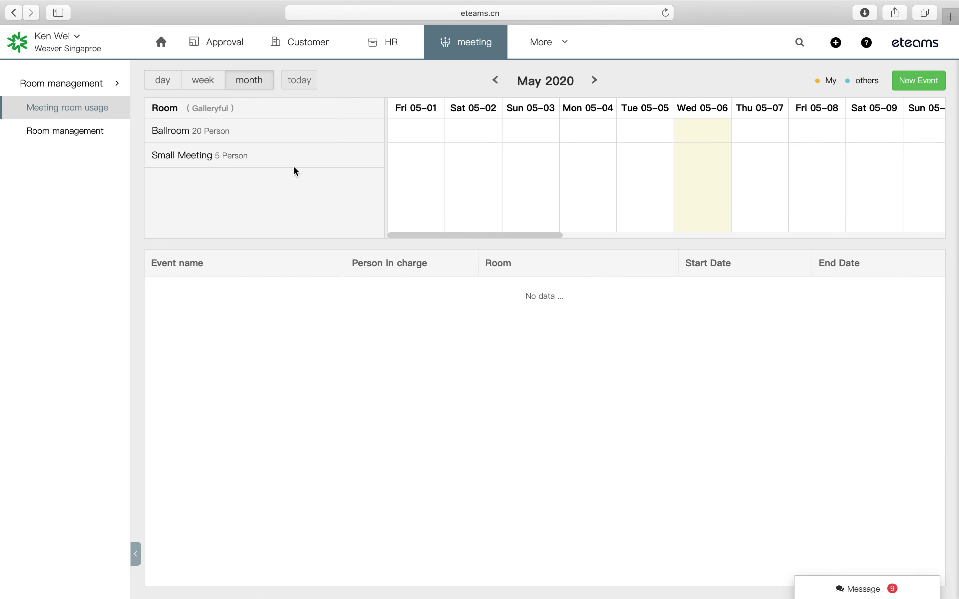
click(98, 134)
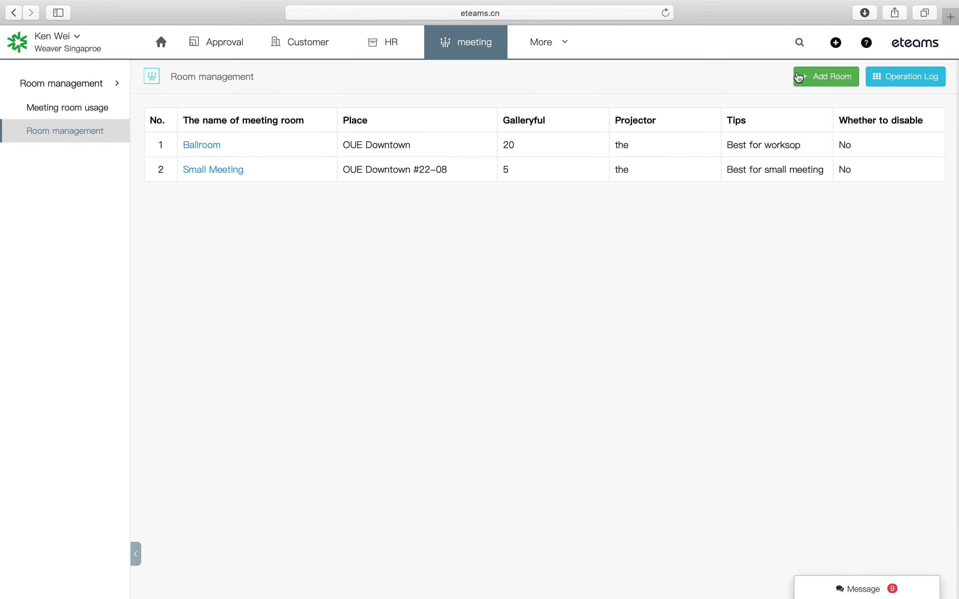
Add a meeting room named Seminar Room at OUE Downtown with a capacity of 50, save it, and close its form.
click(826, 77)
click(515, 107)
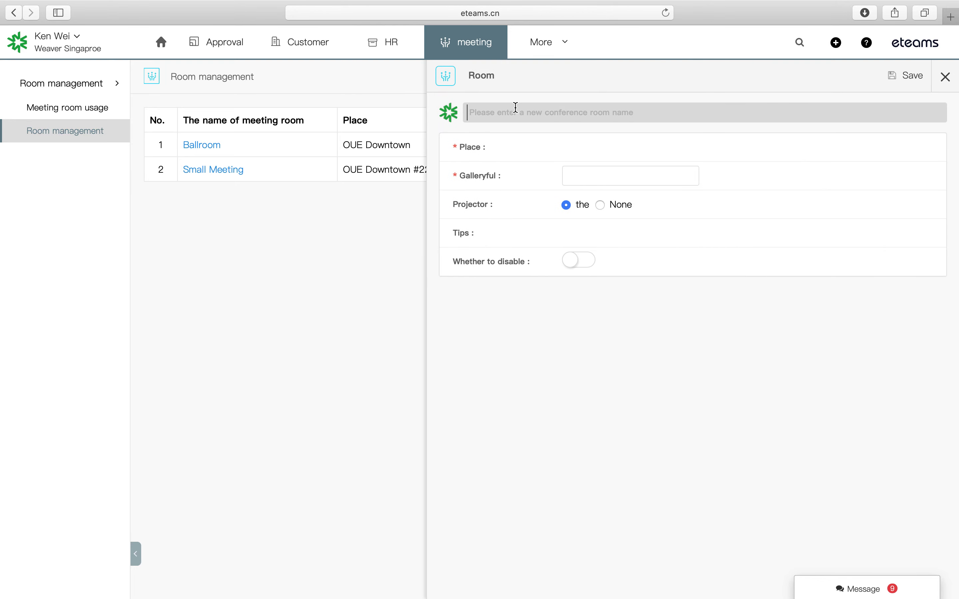
text(S)
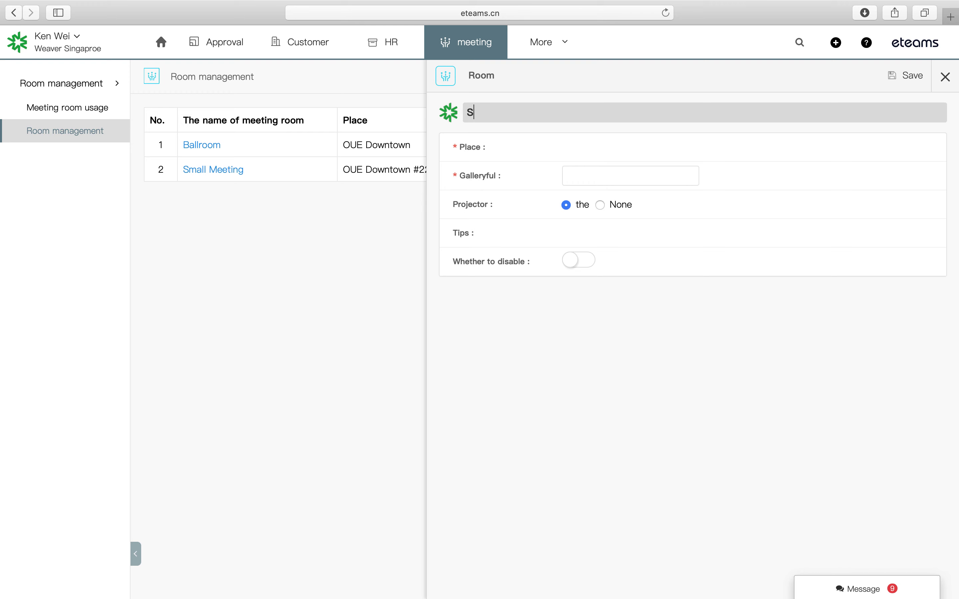
text(eminar Room)
click(559, 147)
text(OUE Down)
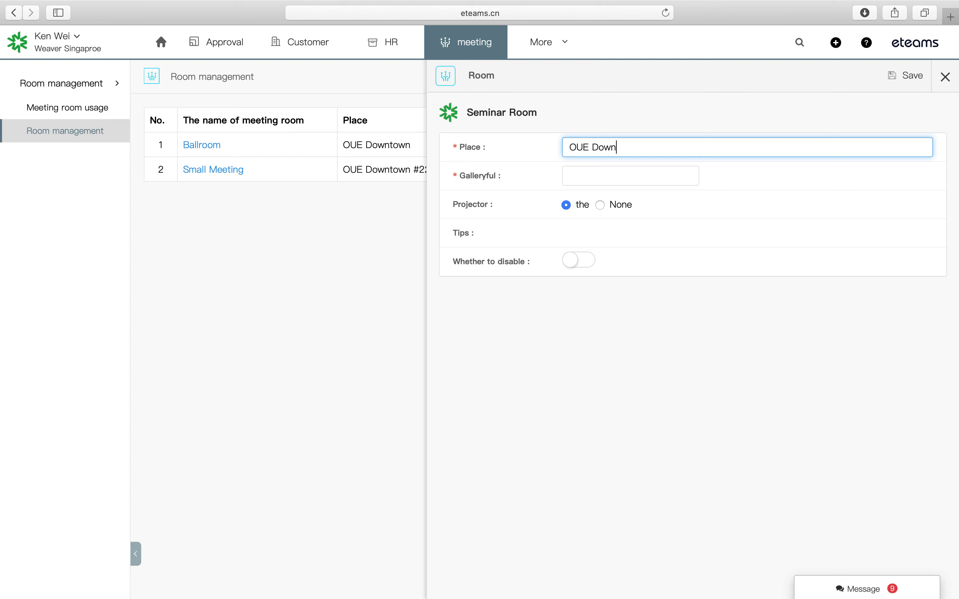
text(town)
click(605, 177)
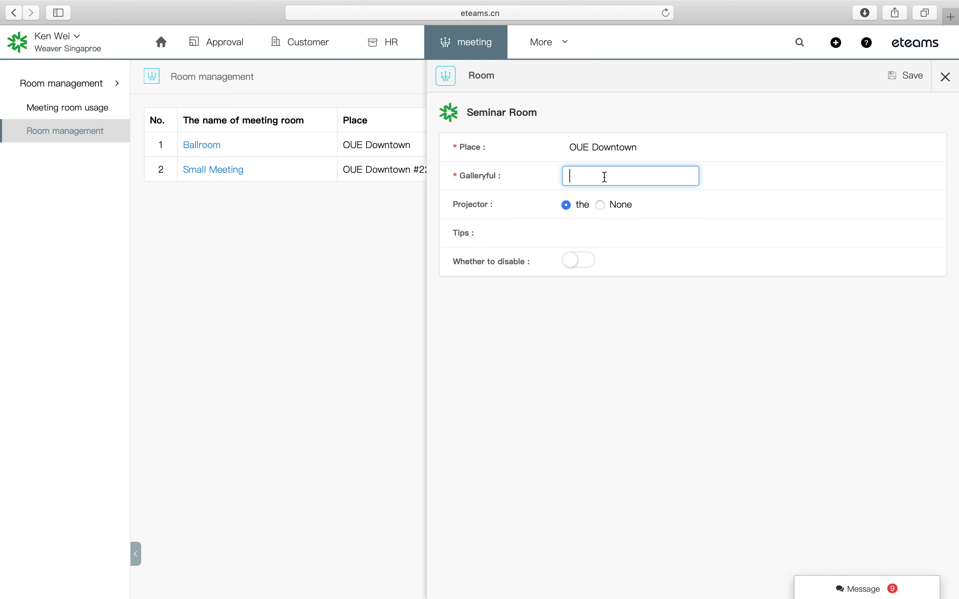
text(50)
click(908, 76)
click(284, 516)
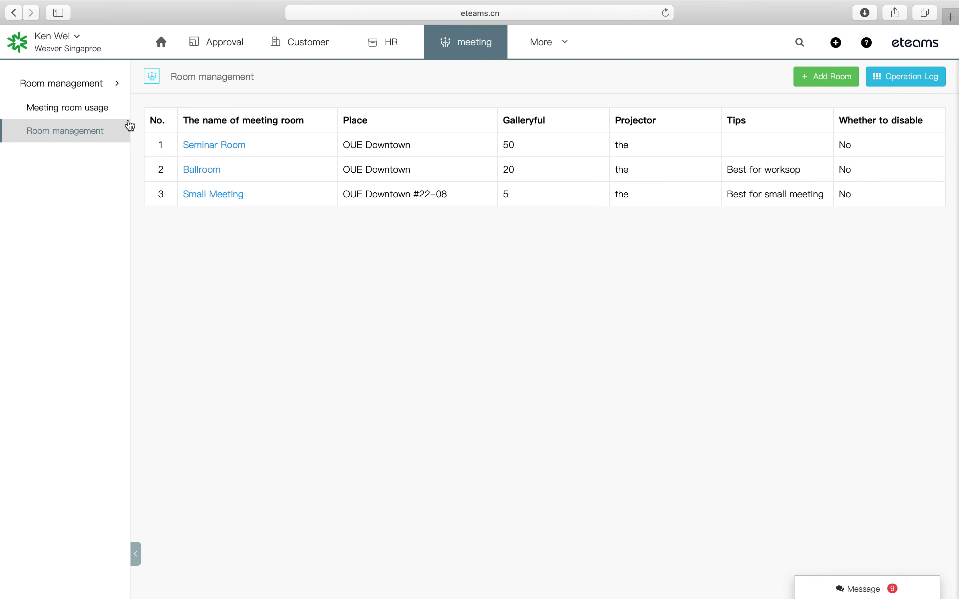
From the meeting room usage, create an event titled DEMO in the Seminar Room, accept the agenda conflict, and close the event.
click(96, 110)
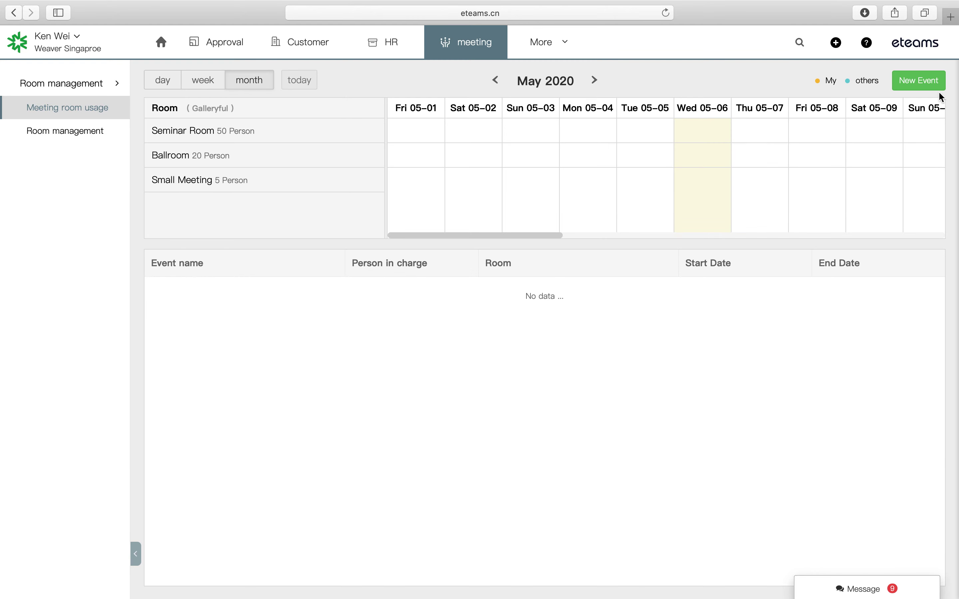
click(938, 88)
click(616, 268)
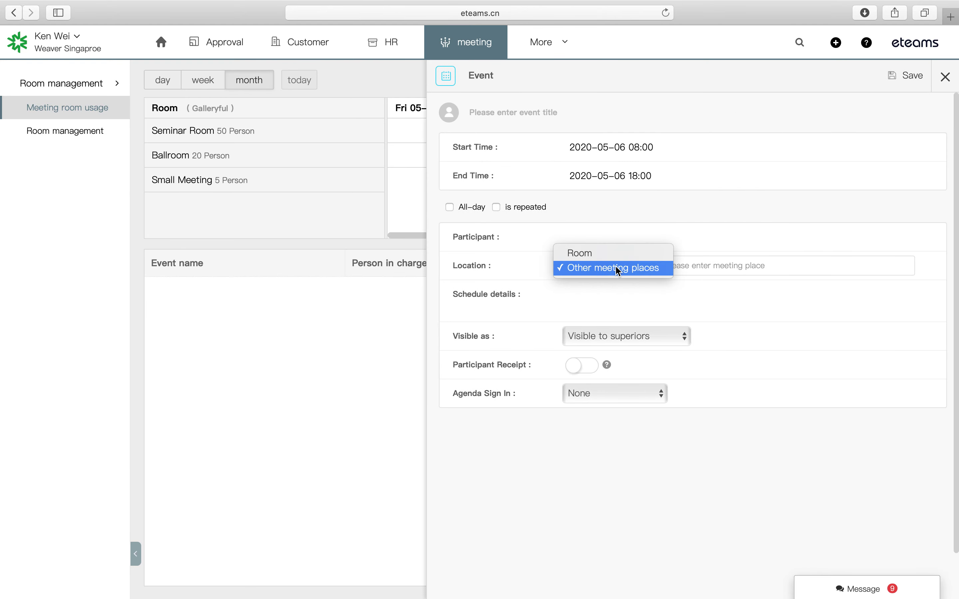
click(605, 256)
click(683, 268)
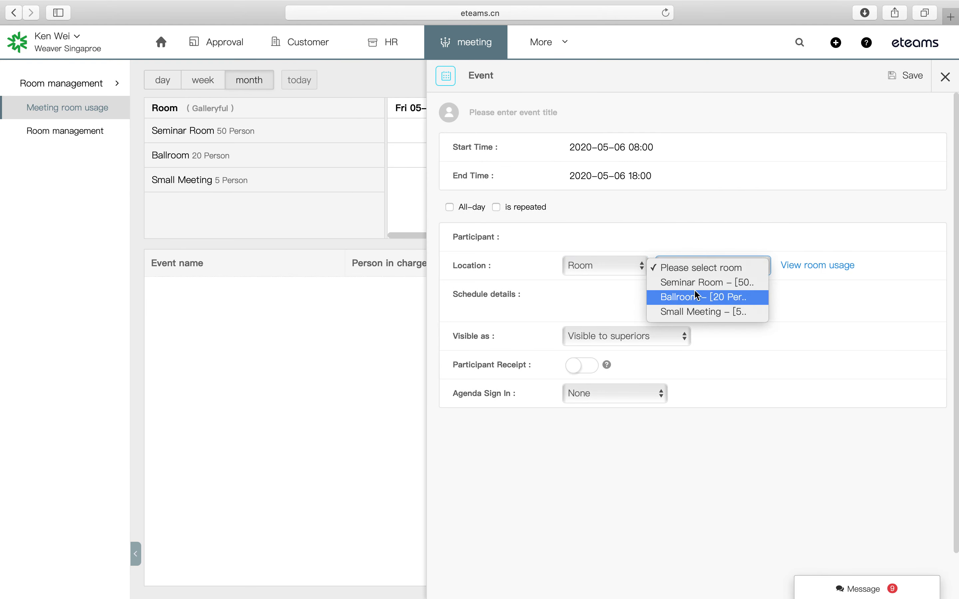
click(697, 282)
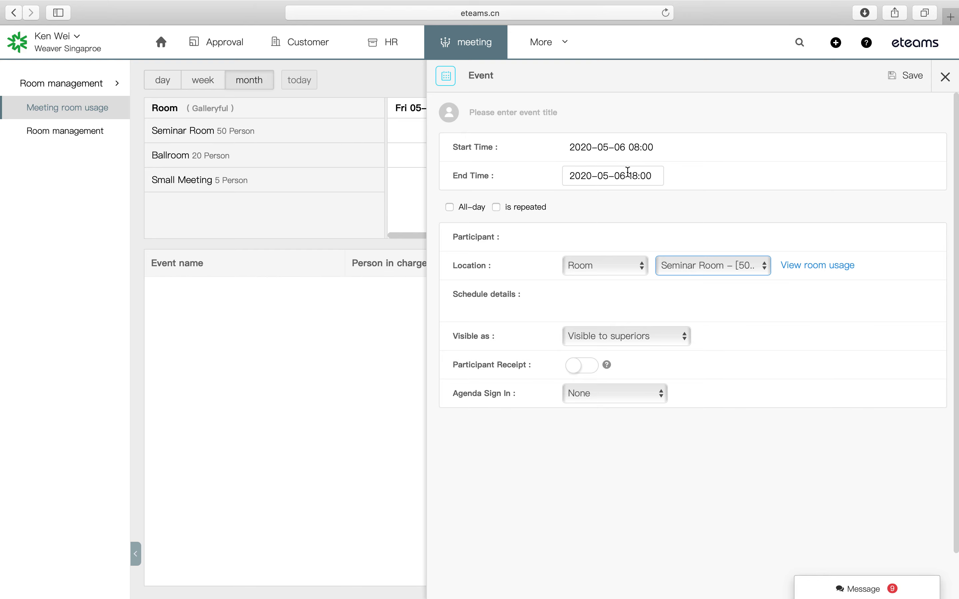
click(605, 112)
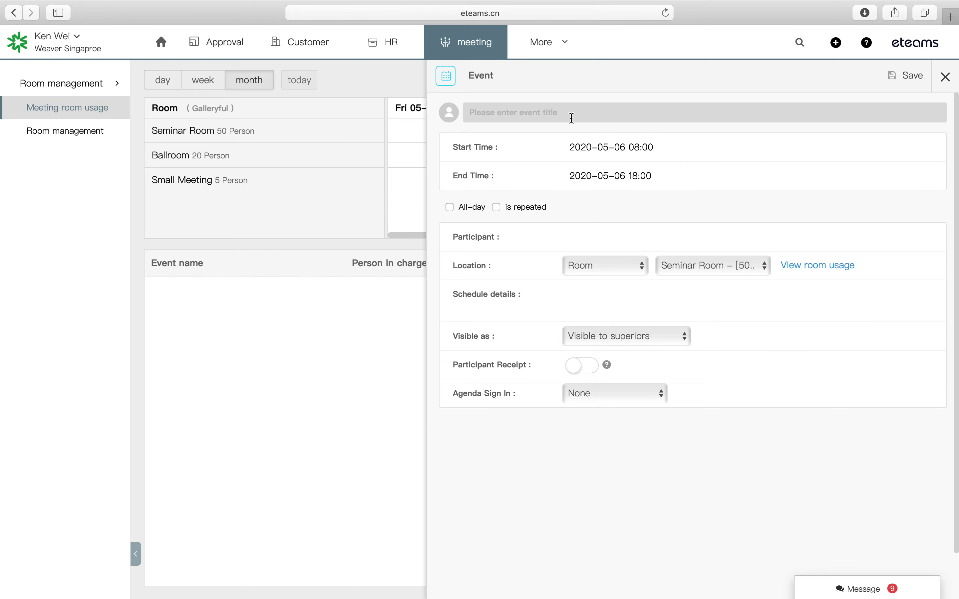
text(DEMO)
click(914, 81)
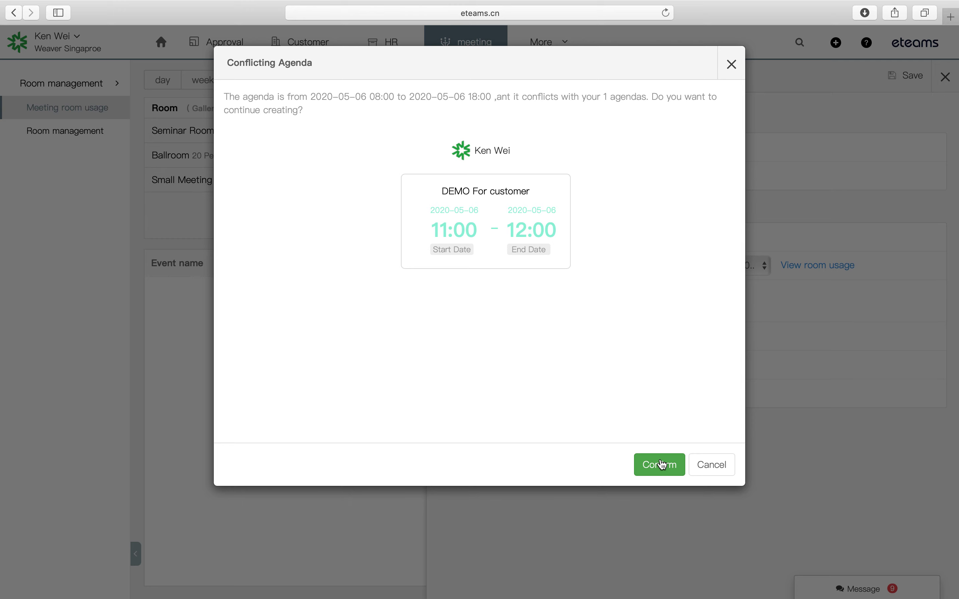
click(661, 465)
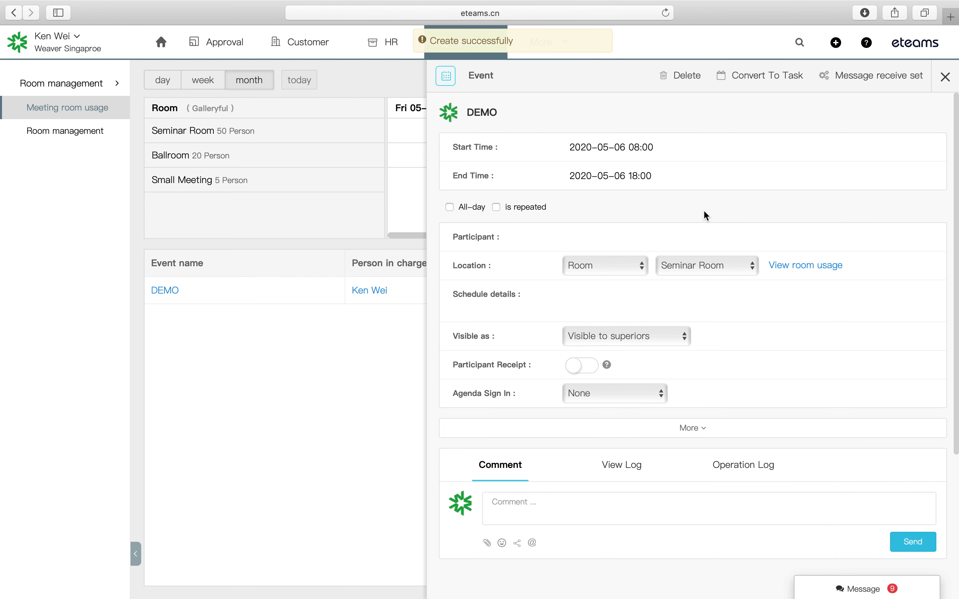
click(946, 76)
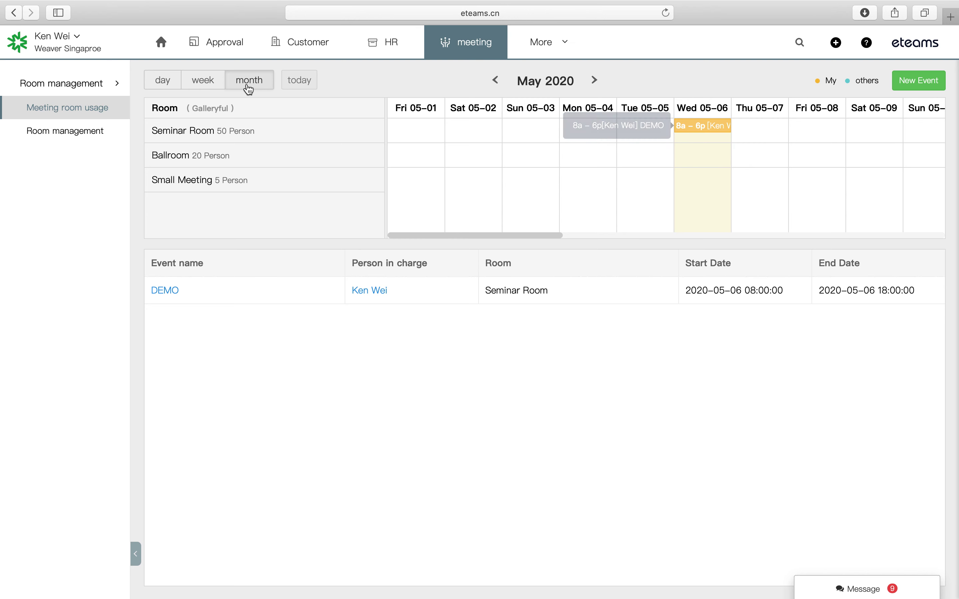
Show the meeting room usage by week, view the DEMO event of 6 May in the Calendar application, and close it.
click(205, 85)
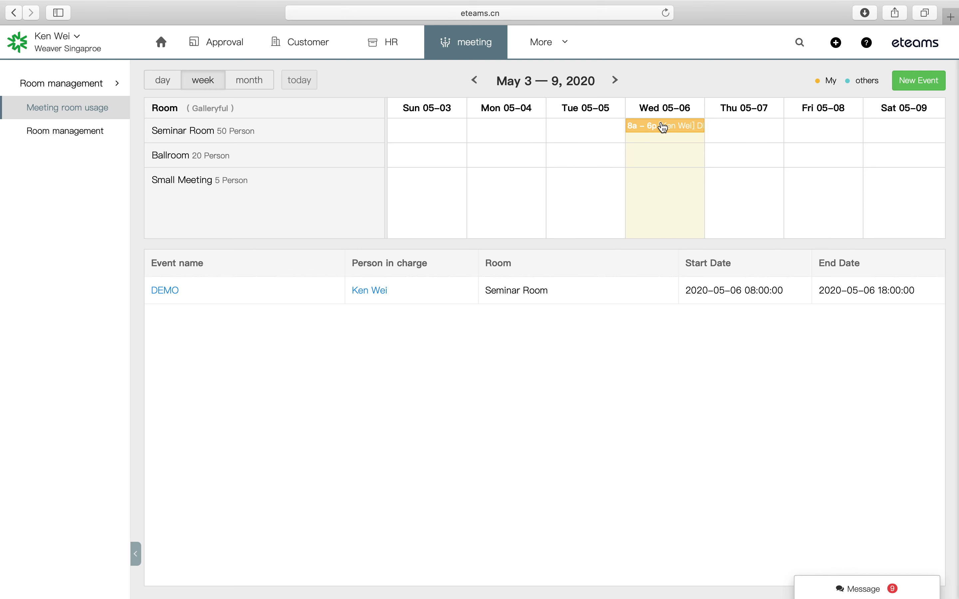
mouse_move(554, 56)
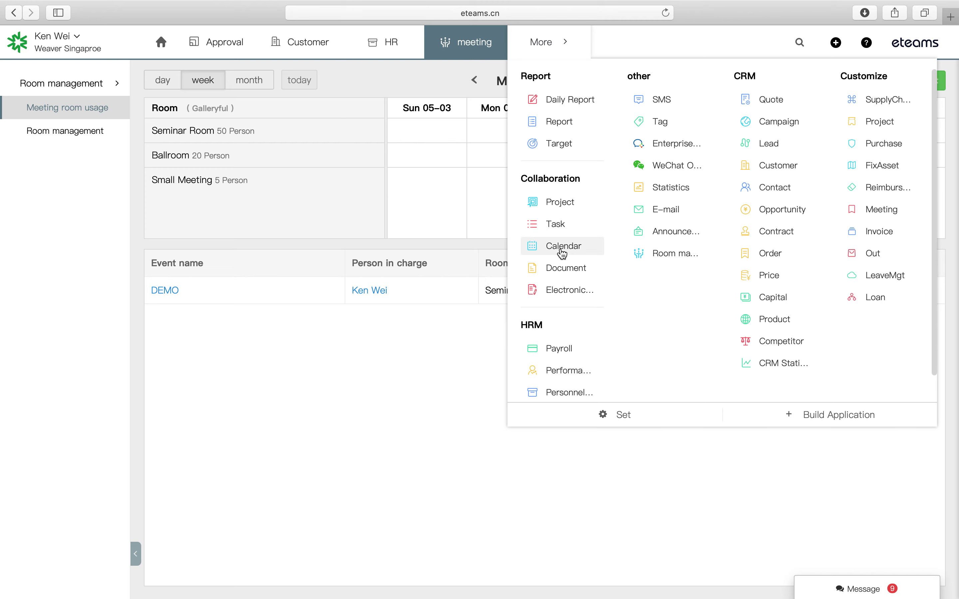
click(561, 248)
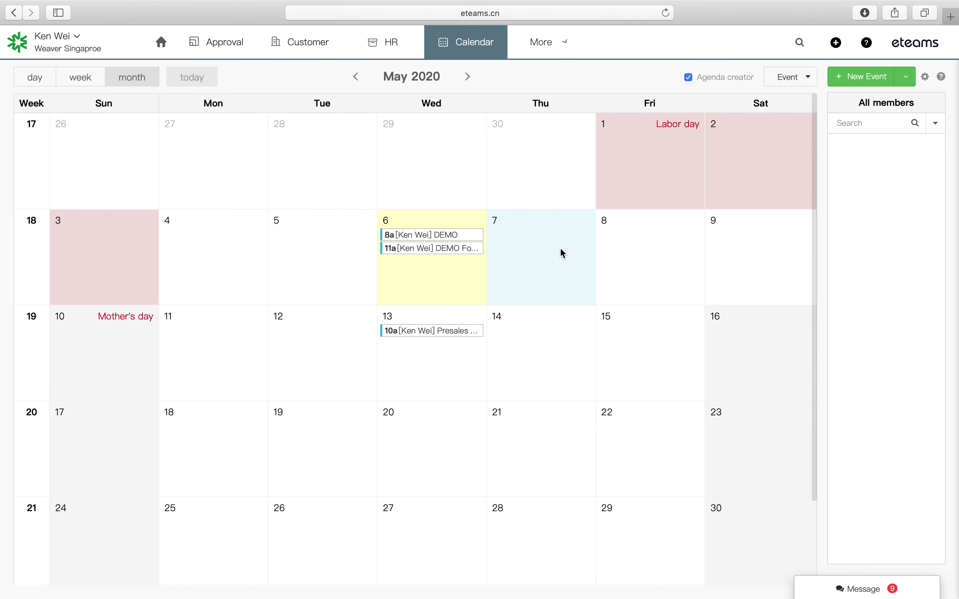
click(425, 237)
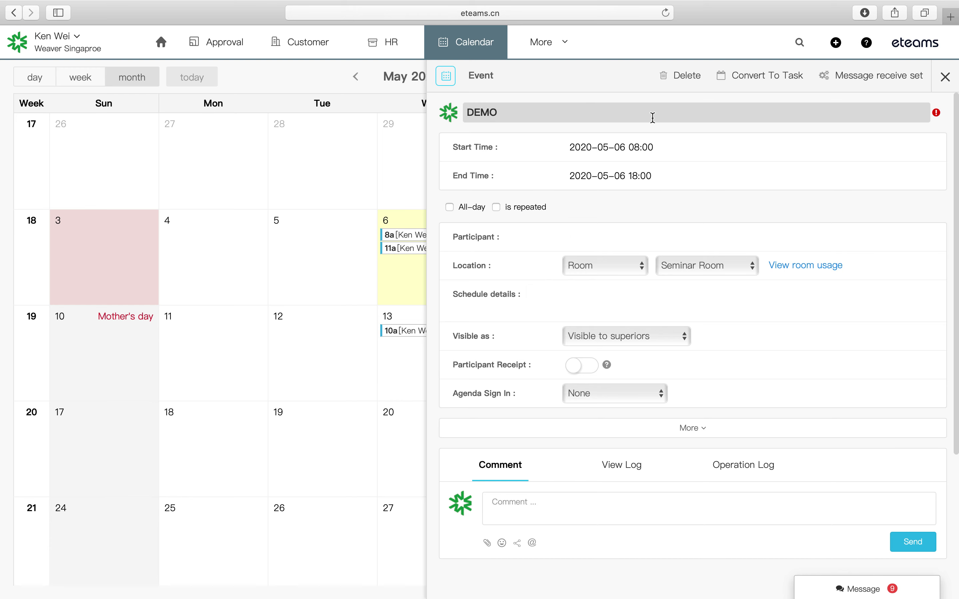
click(944, 77)
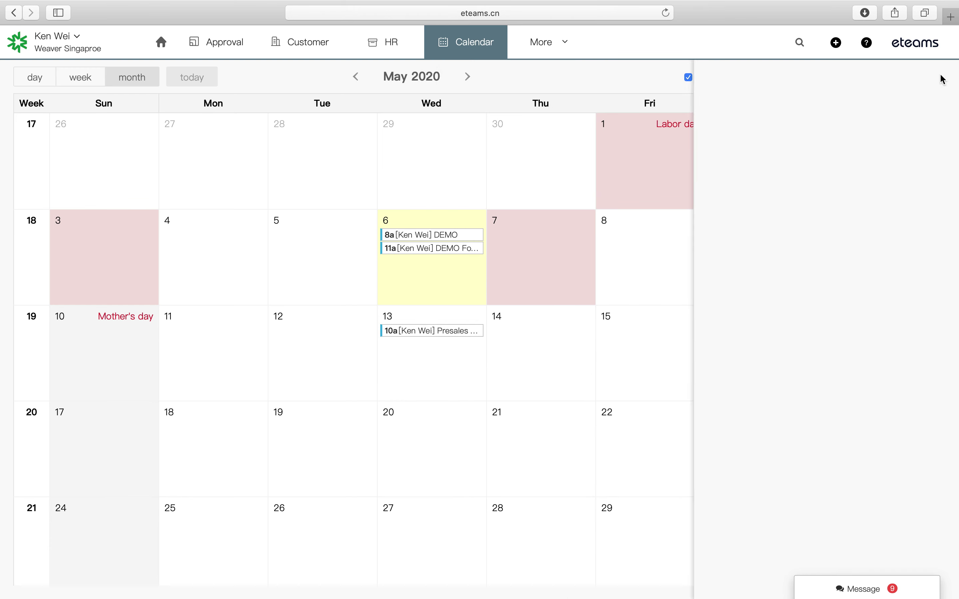
View the read announcements in the announcement application, and open the E-mail application's inbox.
click(558, 44)
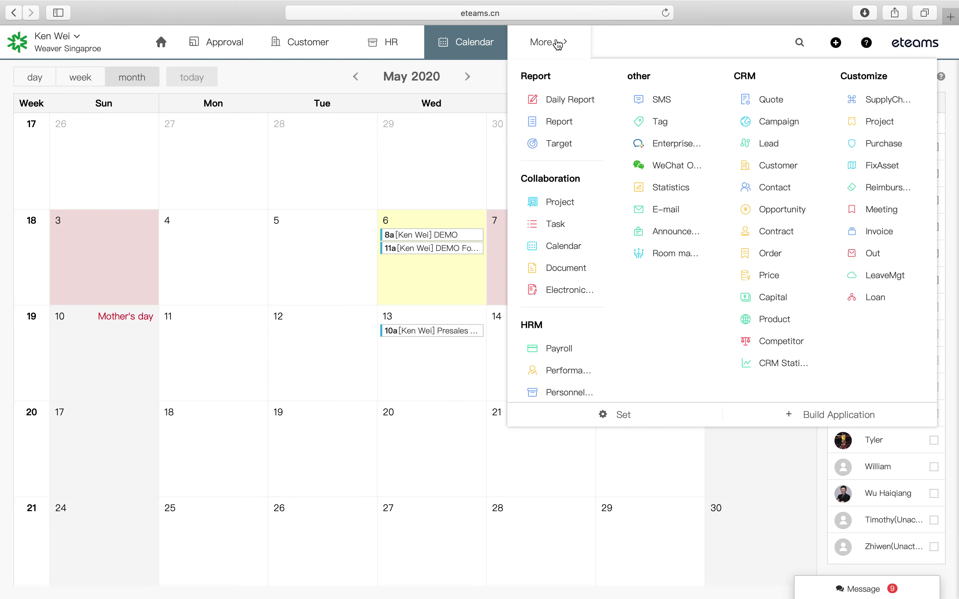
click(676, 234)
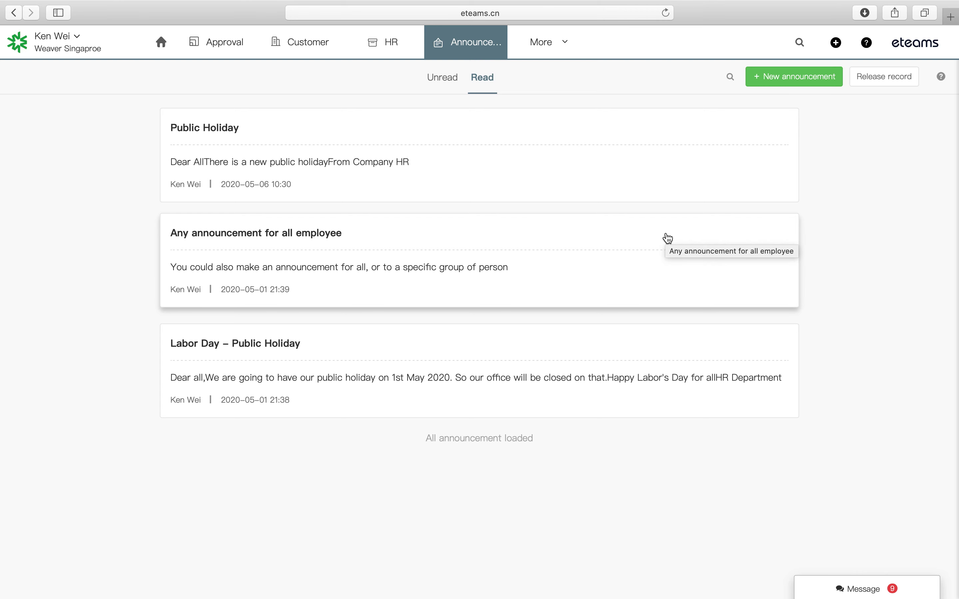
click(557, 52)
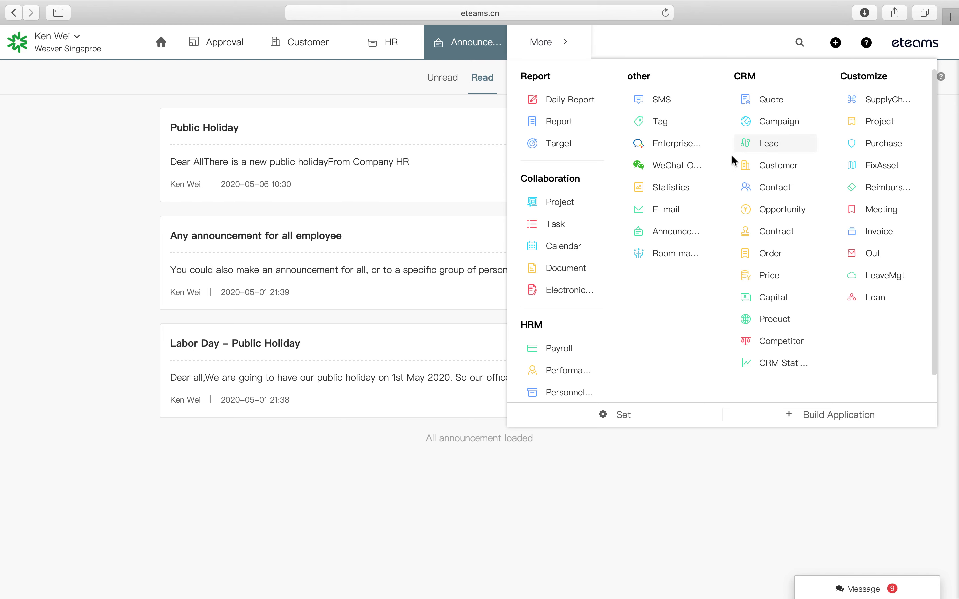
click(678, 210)
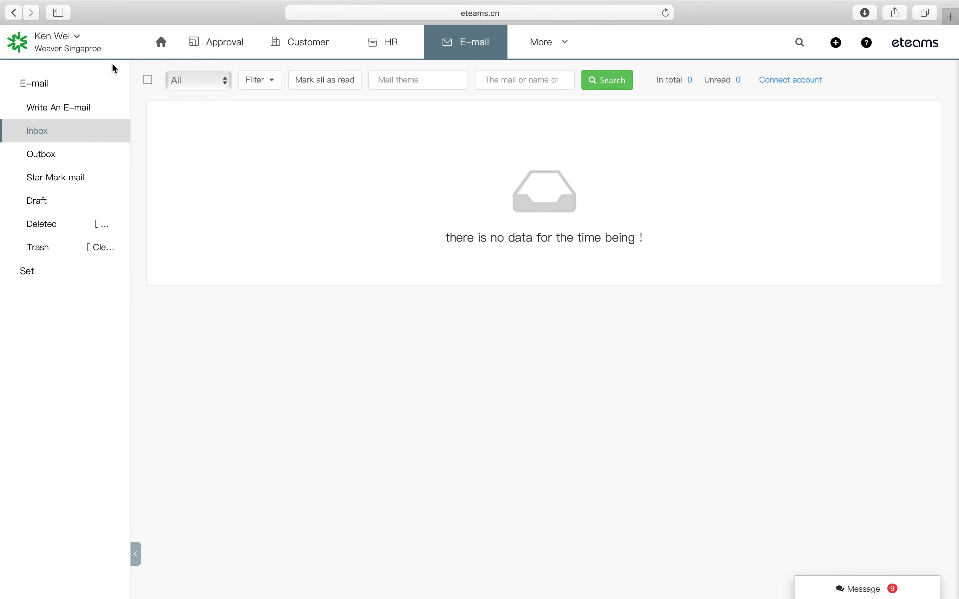
Start a new e-mail, look through the link and internal contacts in the recipient selection, and close the selection without choosing anyone.
click(69, 106)
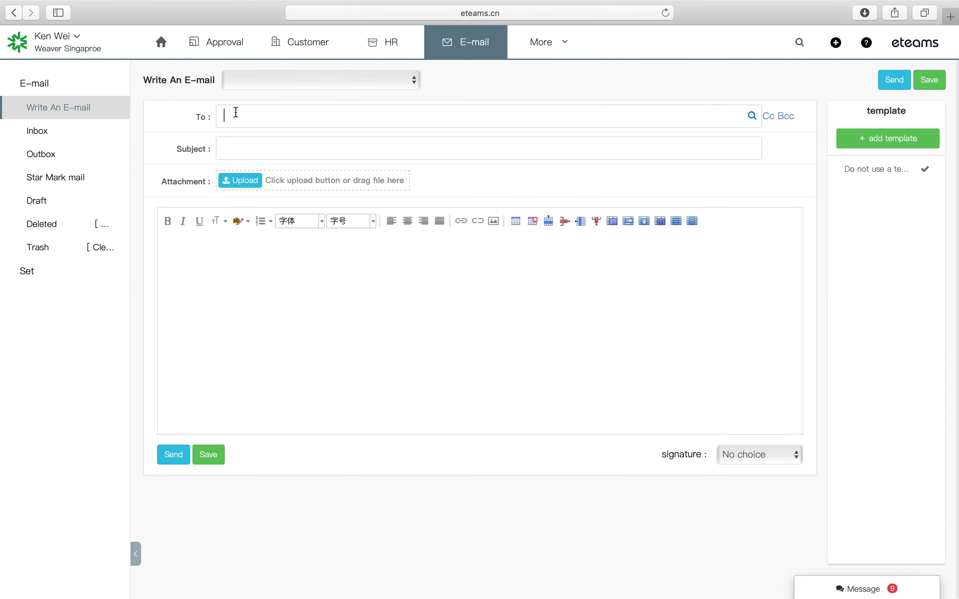
click(751, 118)
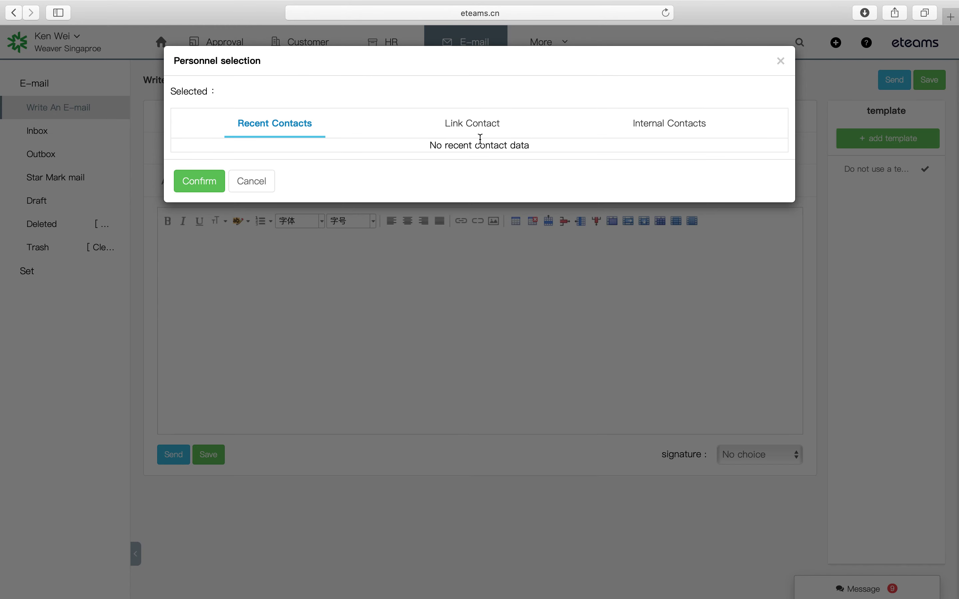
click(474, 125)
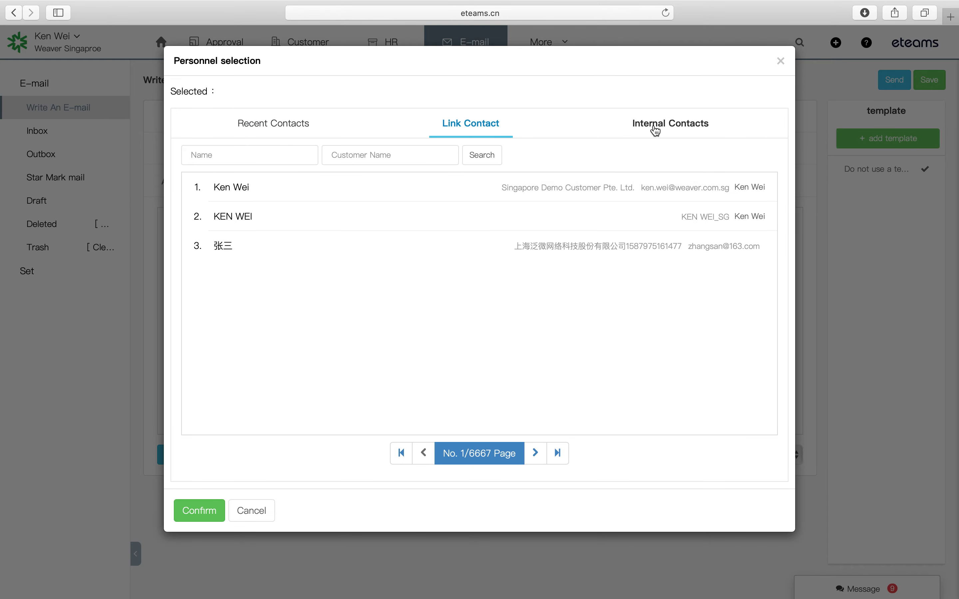
click(632, 133)
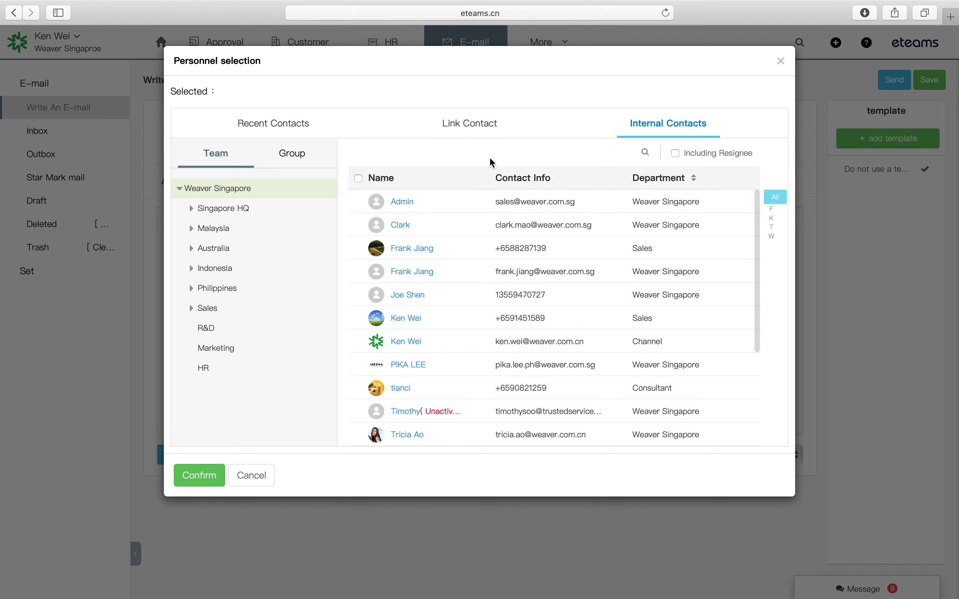
click(492, 127)
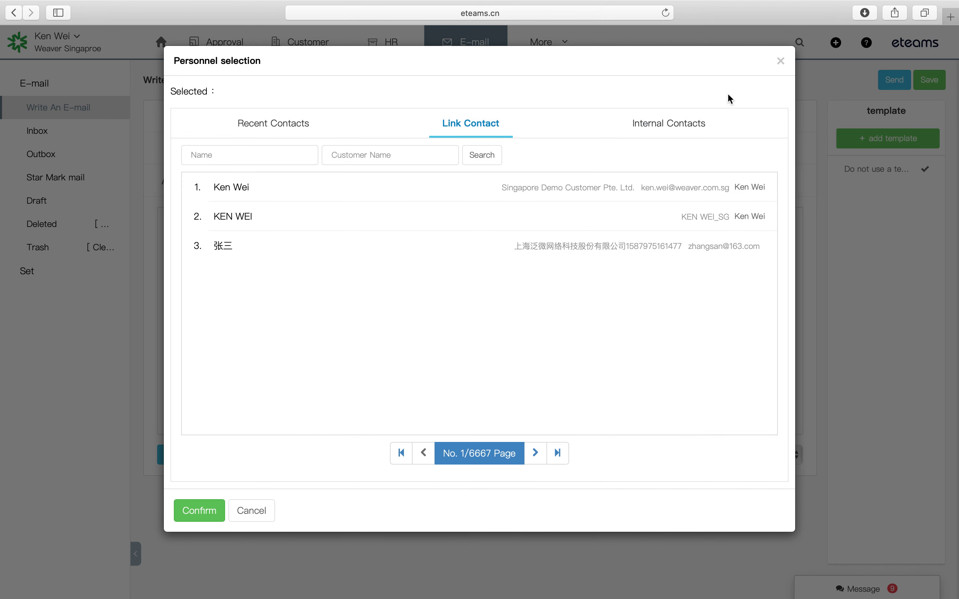
click(780, 62)
Open the personal account settings for e-mail, bring up the form for adding a new account, and close it unsaved.
click(563, 54)
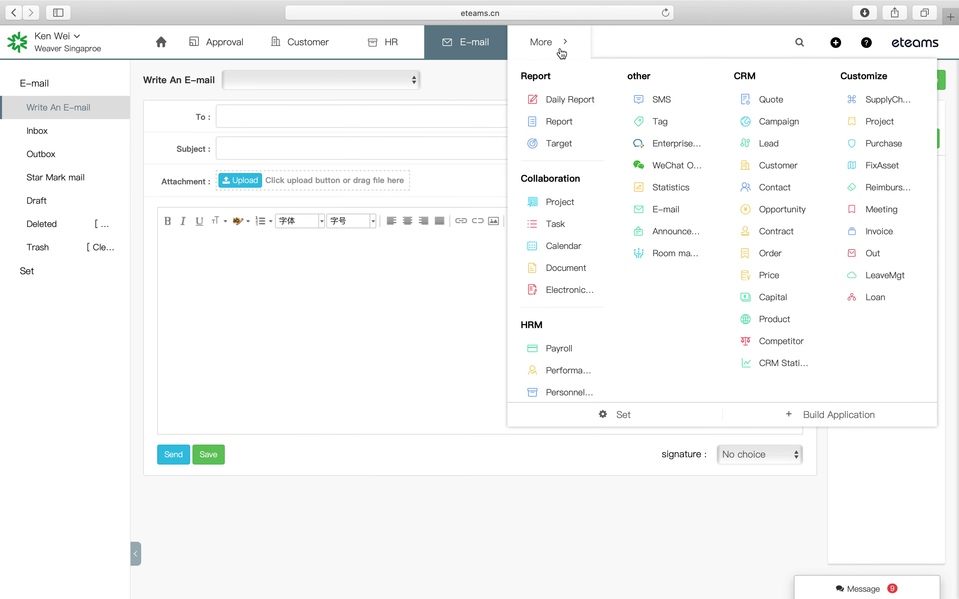
click(36, 278)
click(202, 134)
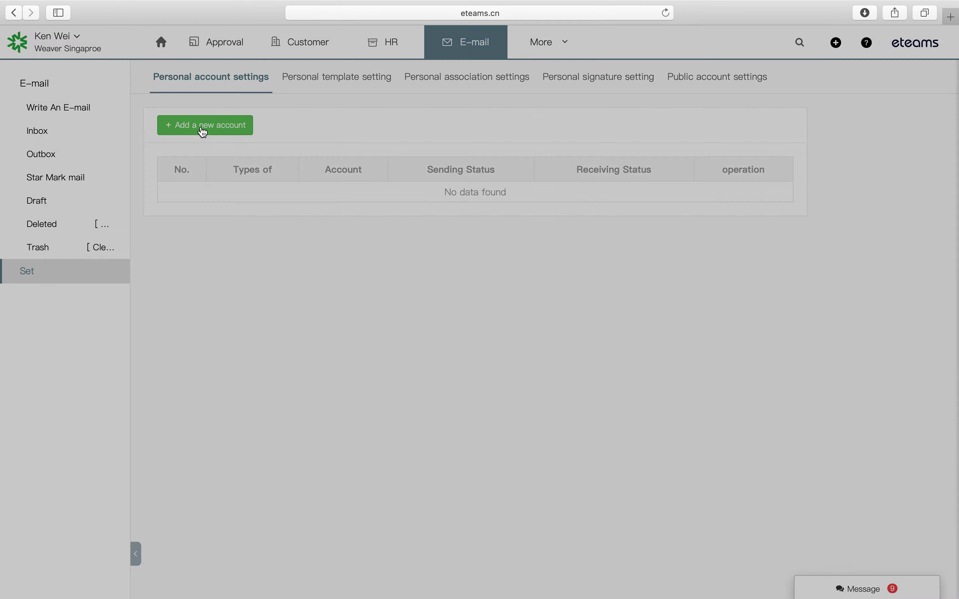
click(734, 70)
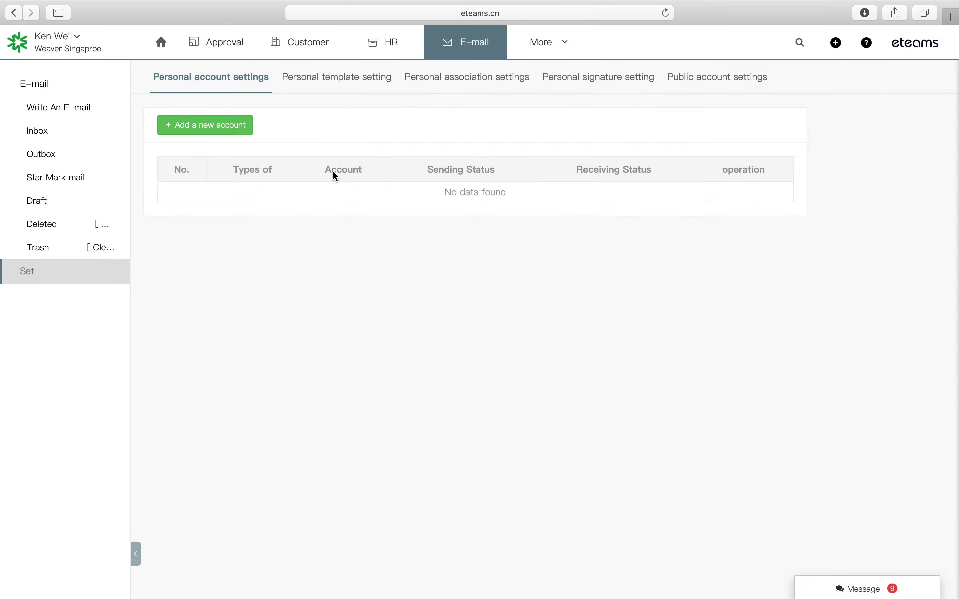
Open the Customer application, switch among the shared, followed and own customer lists, and reload the page.
mouse_move(552, 43)
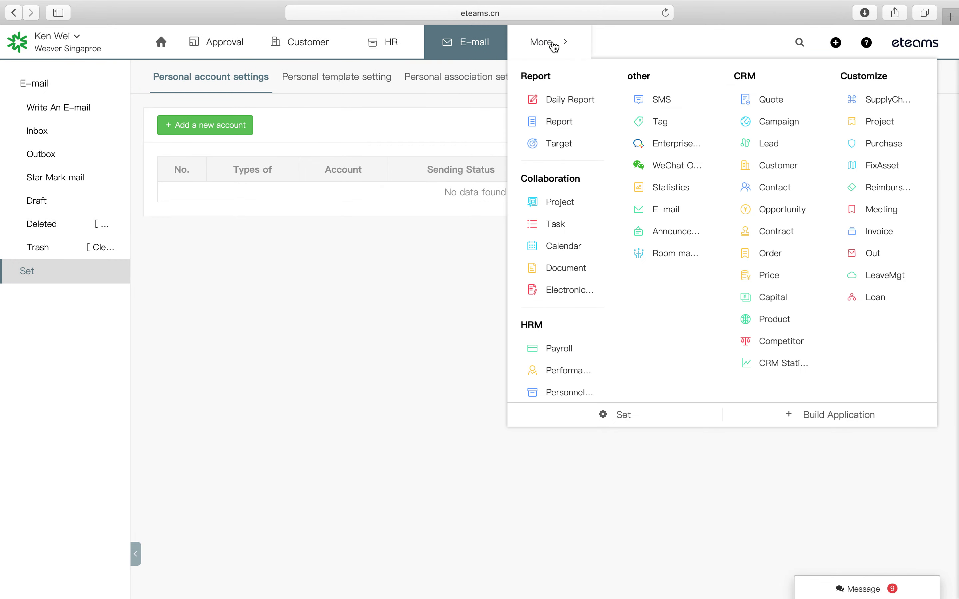
click(790, 166)
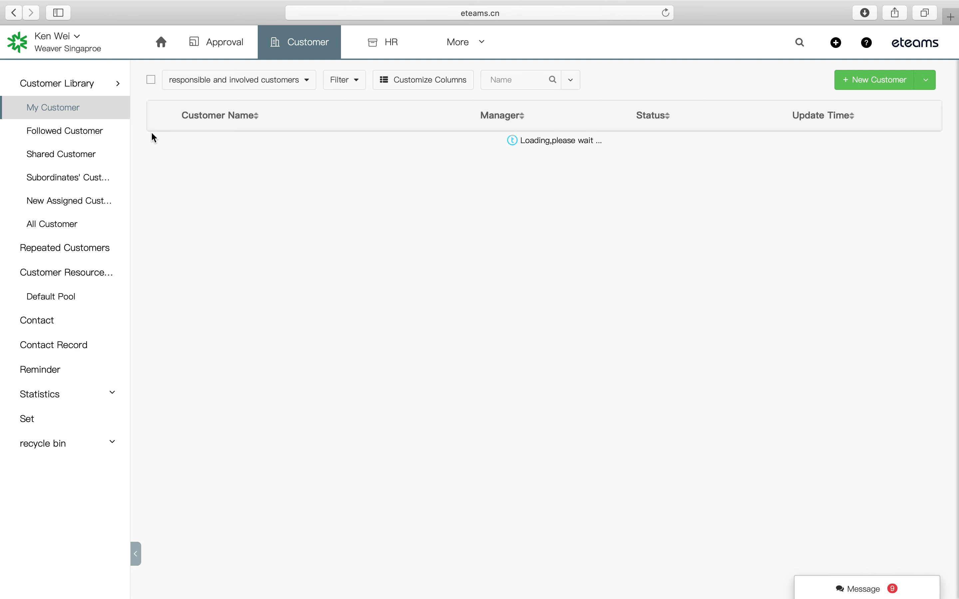
click(119, 153)
click(84, 127)
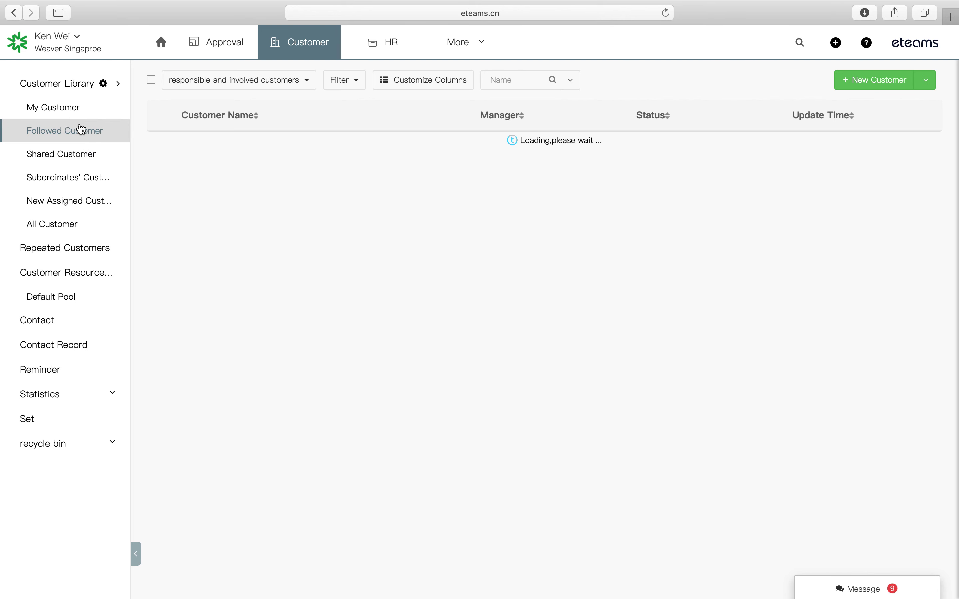
click(74, 109)
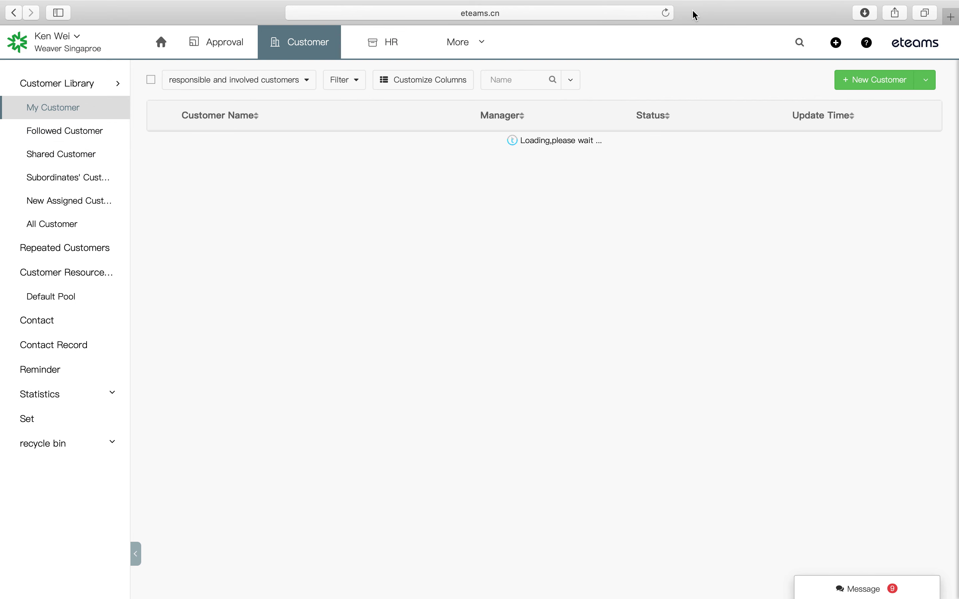
click(665, 13)
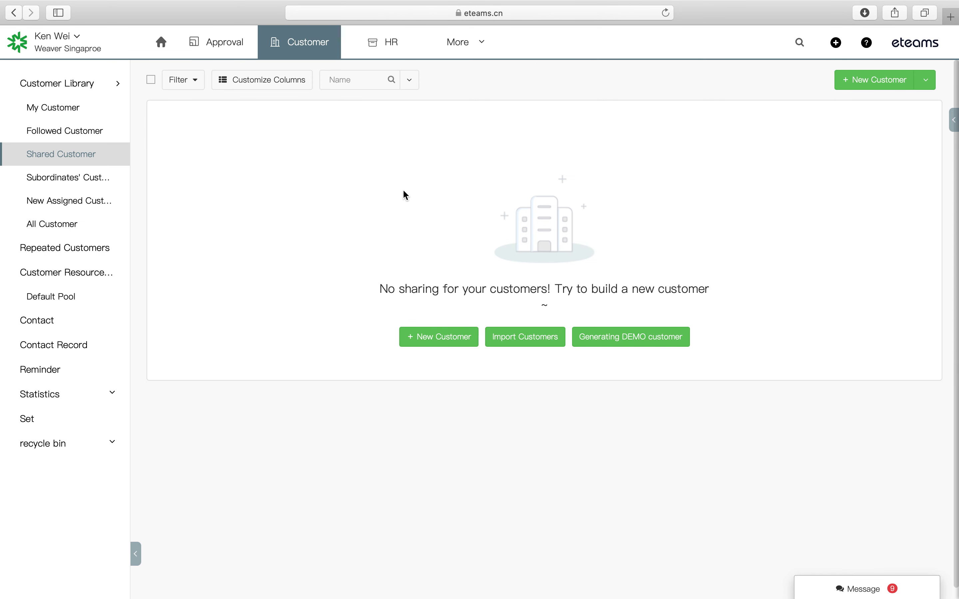
Show the My Customer list and open the record of Singapore Demo Customer Pte. Ltd.
click(70, 106)
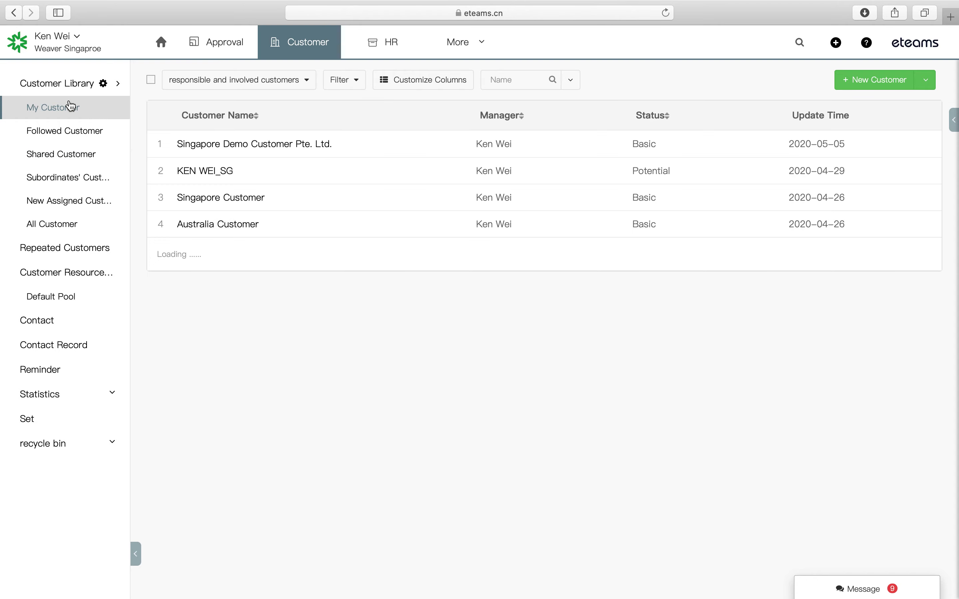
click(255, 145)
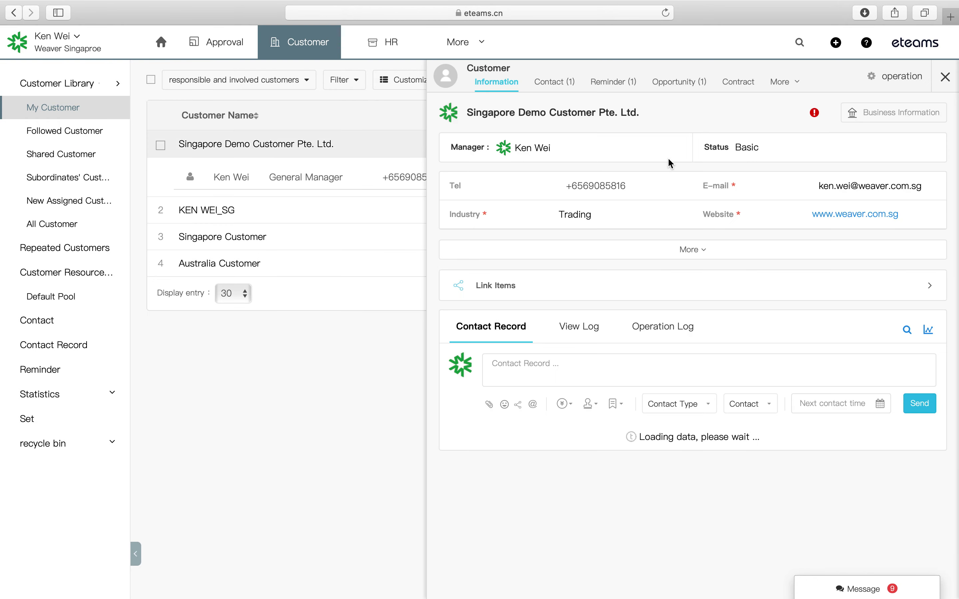
click(899, 191)
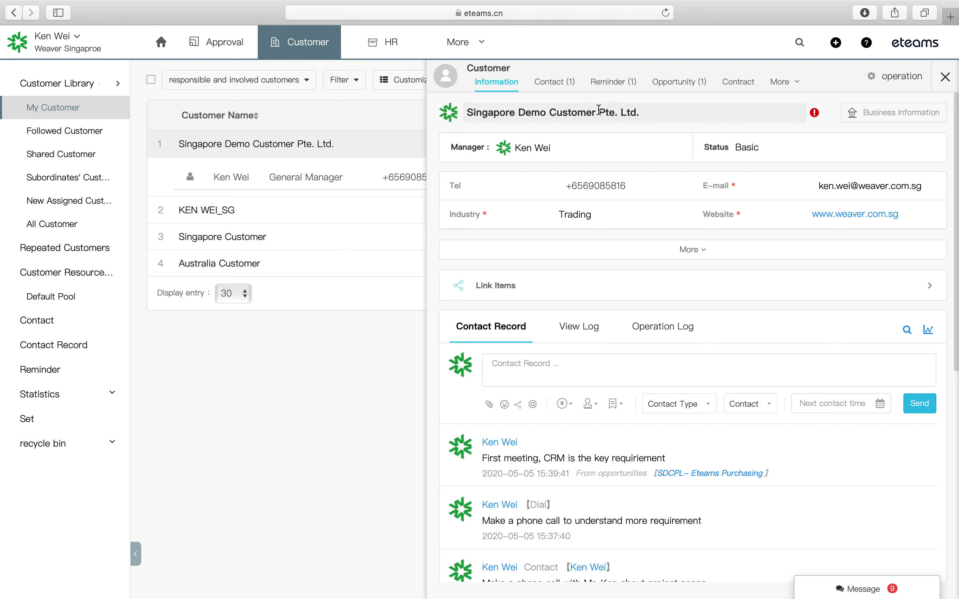
View the customer's contact card, start an e-mail to the contact, and agree to bind a mailbox account.
click(566, 84)
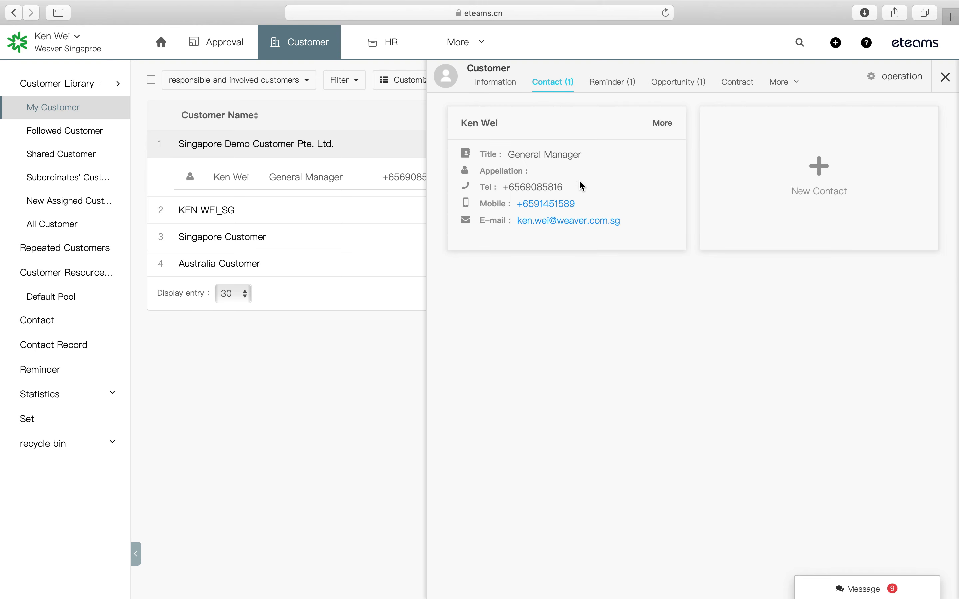
click(565, 227)
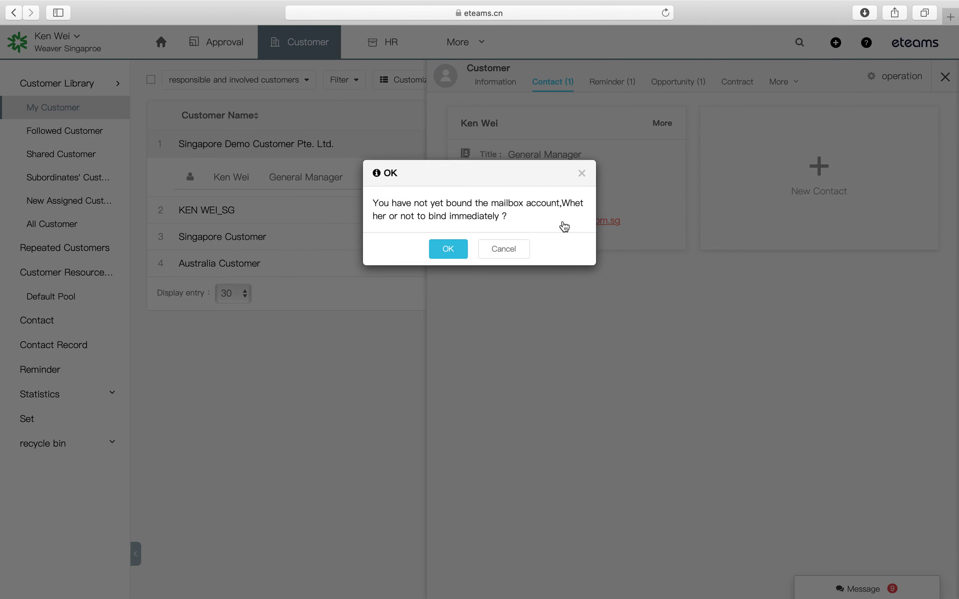
click(455, 255)
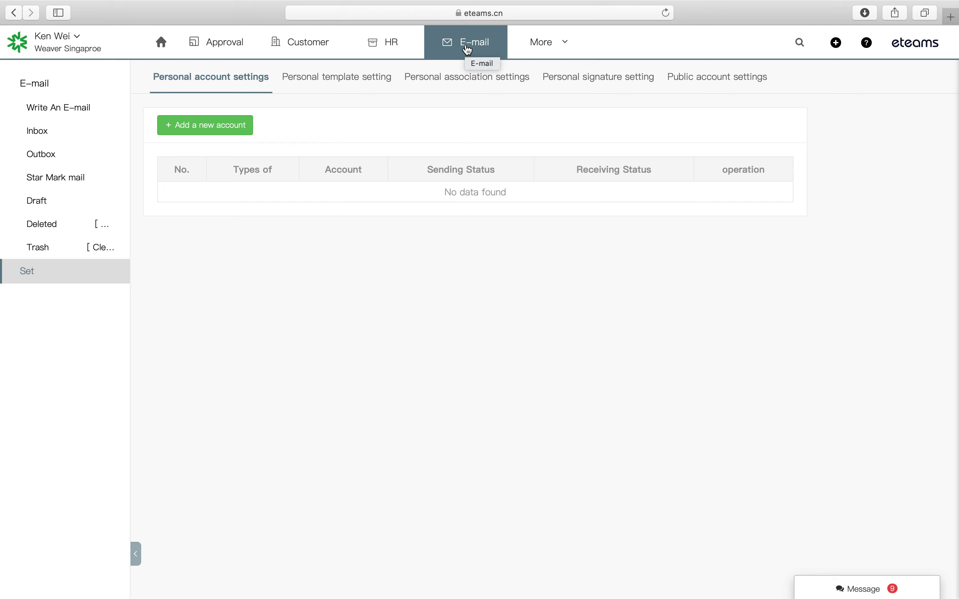
Browse the available applications and open the custom supply chain application at its Stockin list.
click(557, 50)
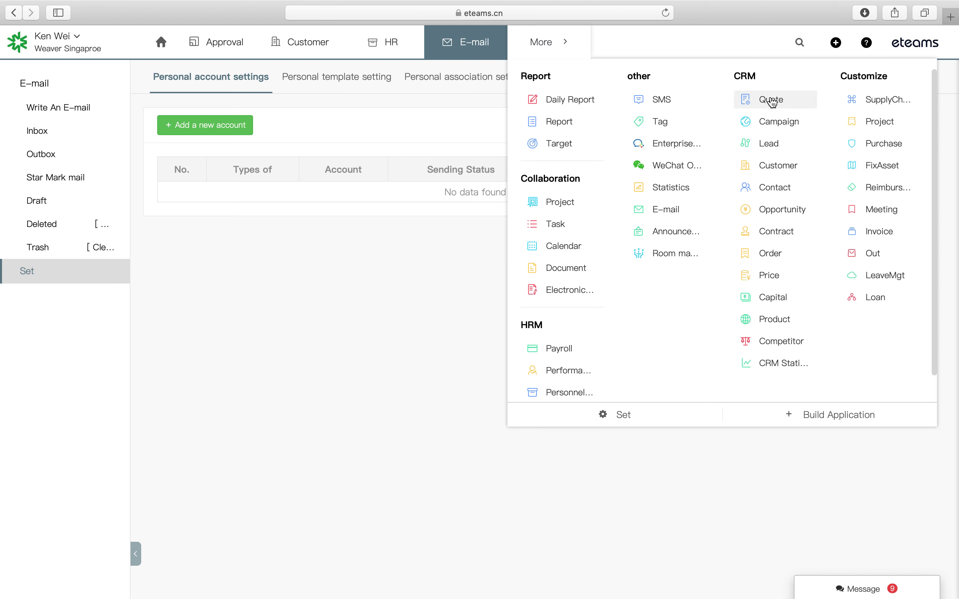
mouse_move(546, 41)
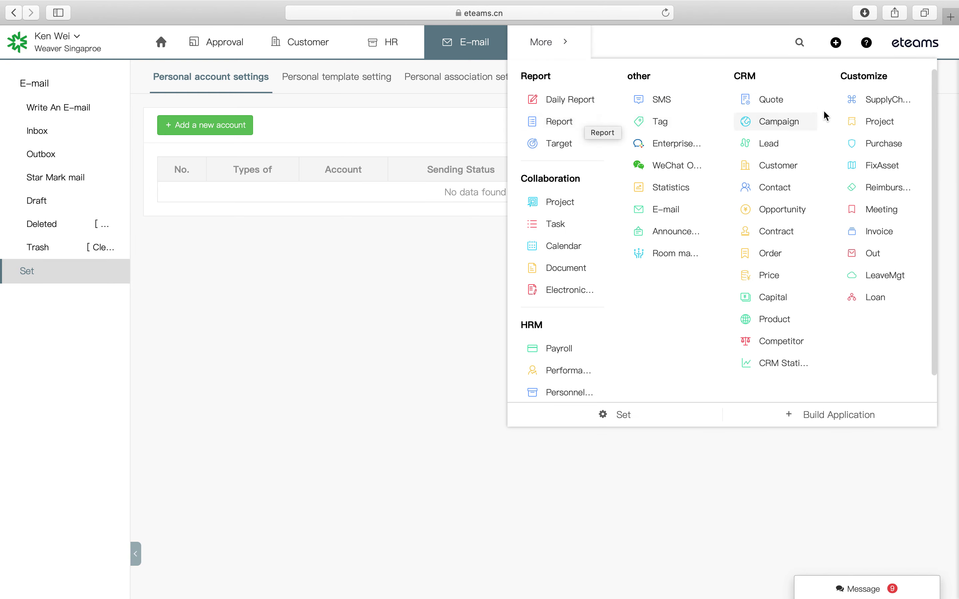
click(886, 112)
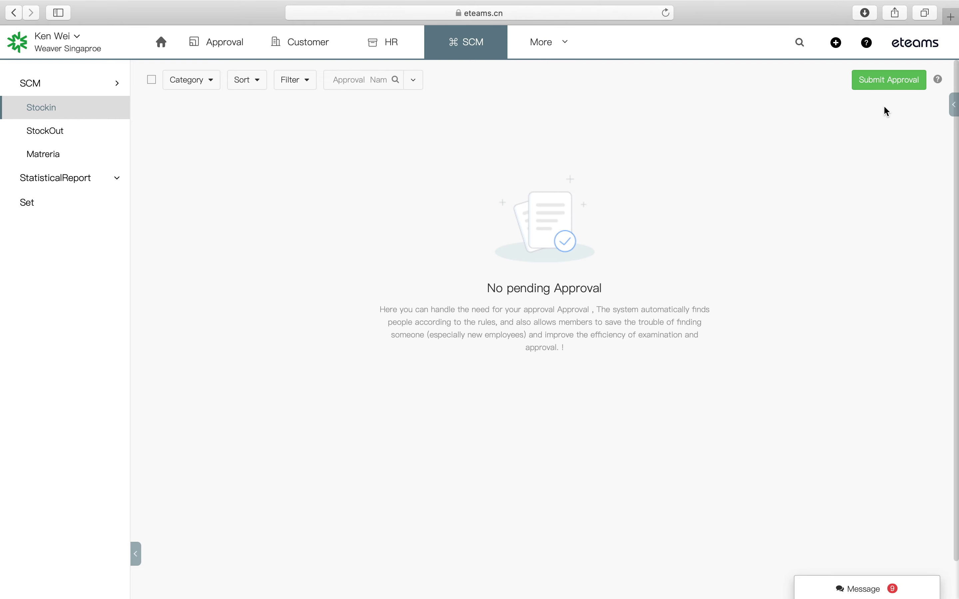
Open the Daily Report application and publish a daily report reading "Today eteams tutorial".
click(561, 52)
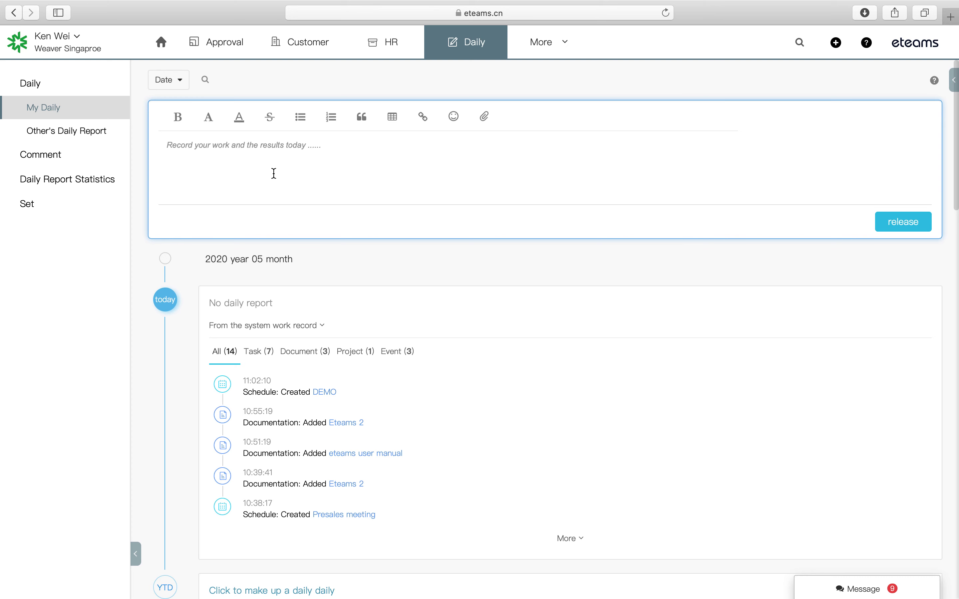
text(work)
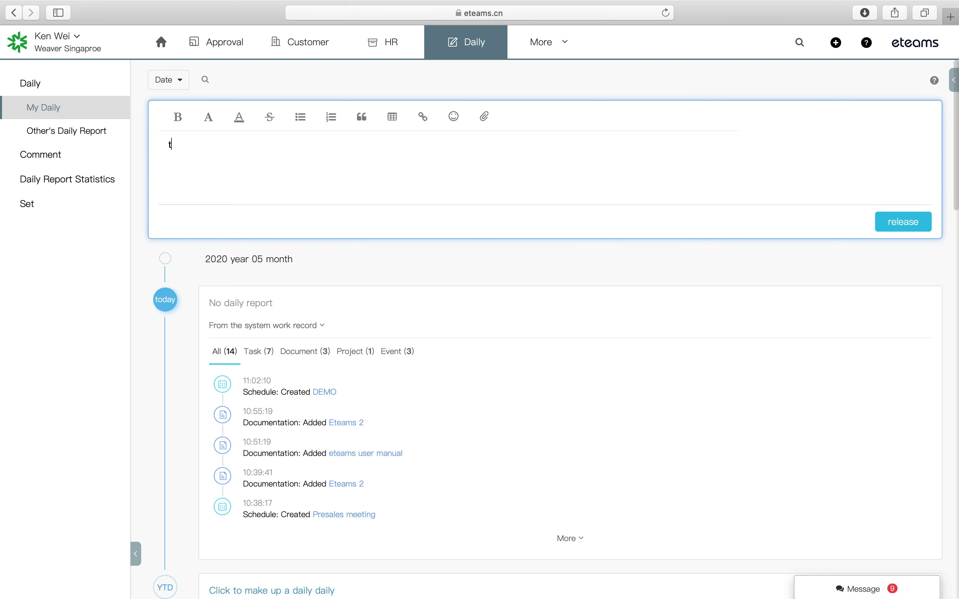
key(BackSpace)
key(BackSpace)
key(BackSpace)
key(BackSpace)
text(Today eteam)
text(s the)
key(BackSpace)
key(BackSpace)
text(tutorial)
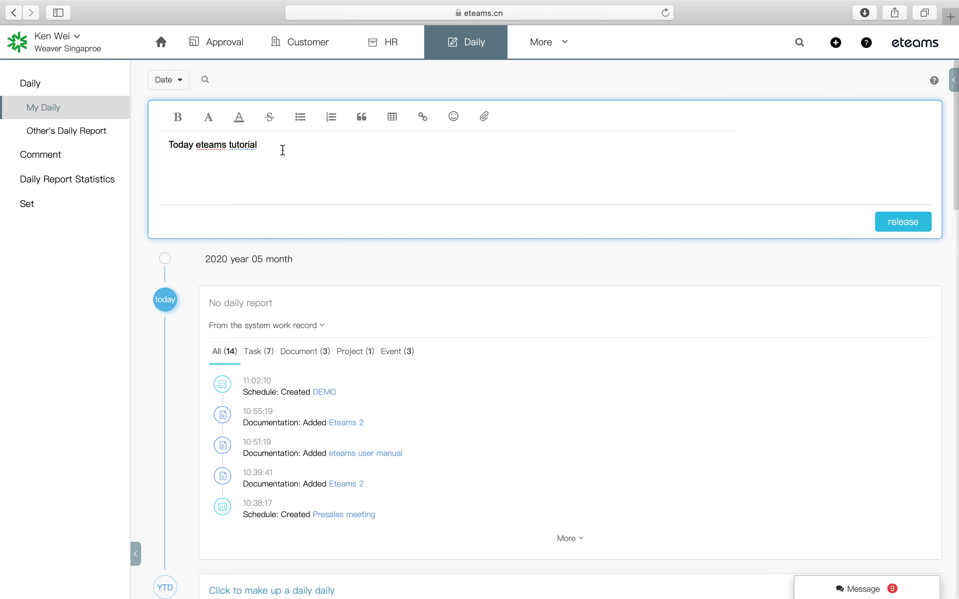
click(909, 229)
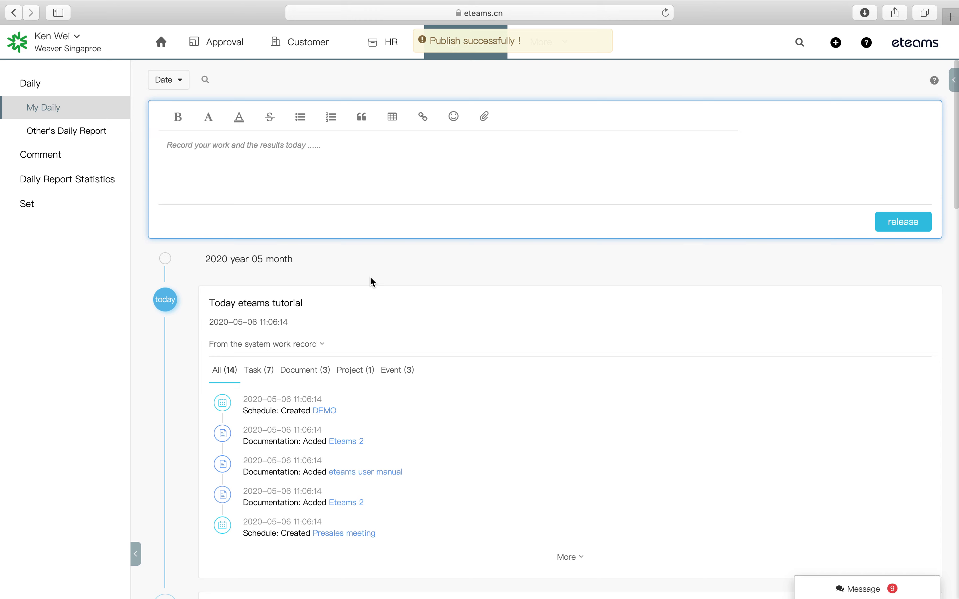
Review today's system work record by task, document, project and event, return to all entries, and activate the empty daily report editor.
scroll(368, 281, down, 2)
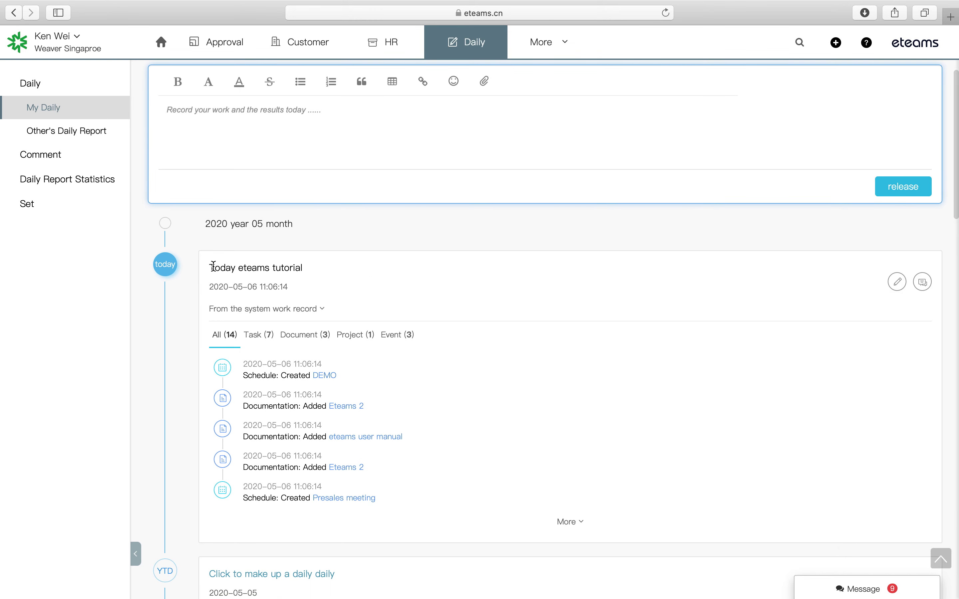
drag(208, 268, 308, 270)
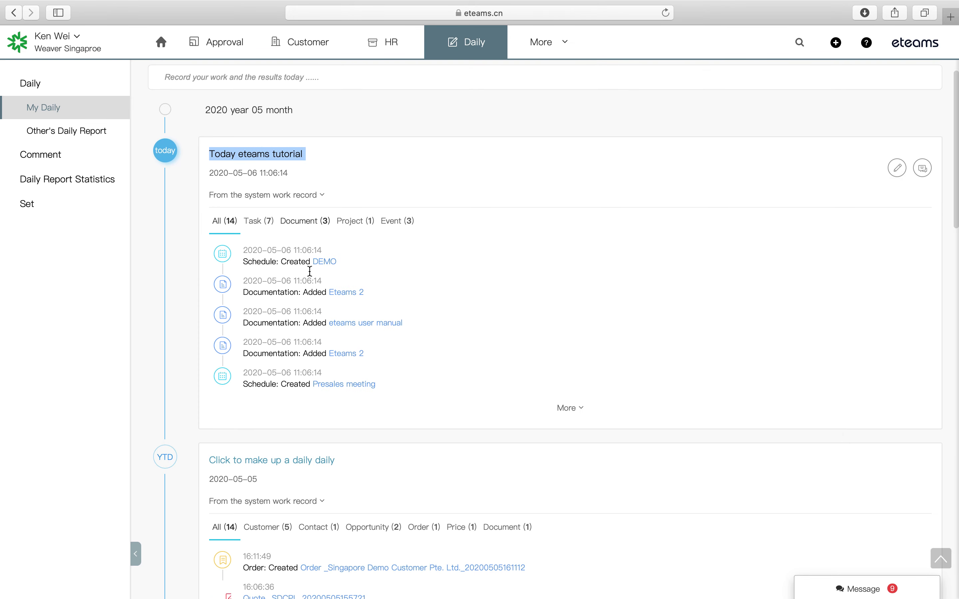
scroll(307, 218, up, 1)
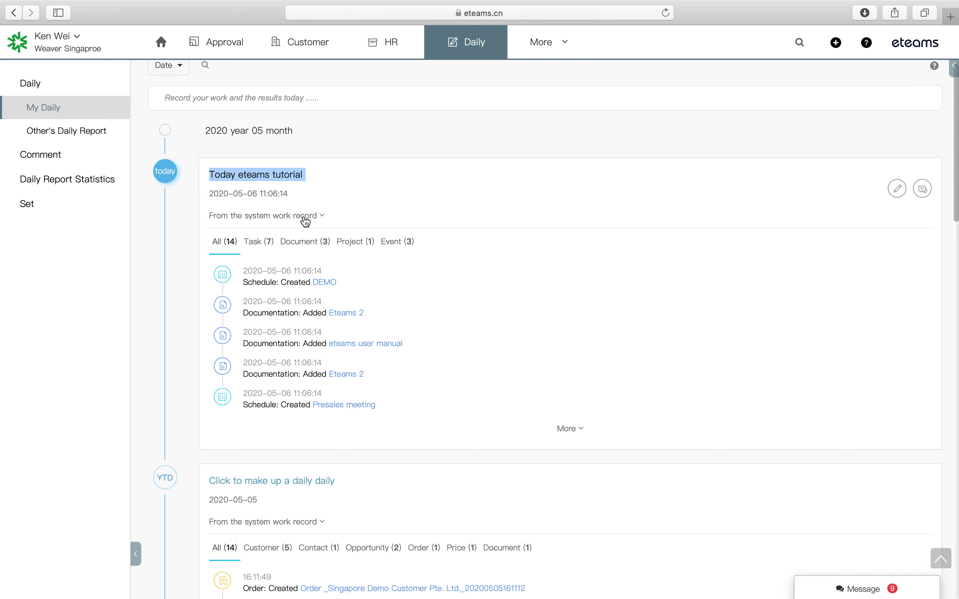
click(261, 244)
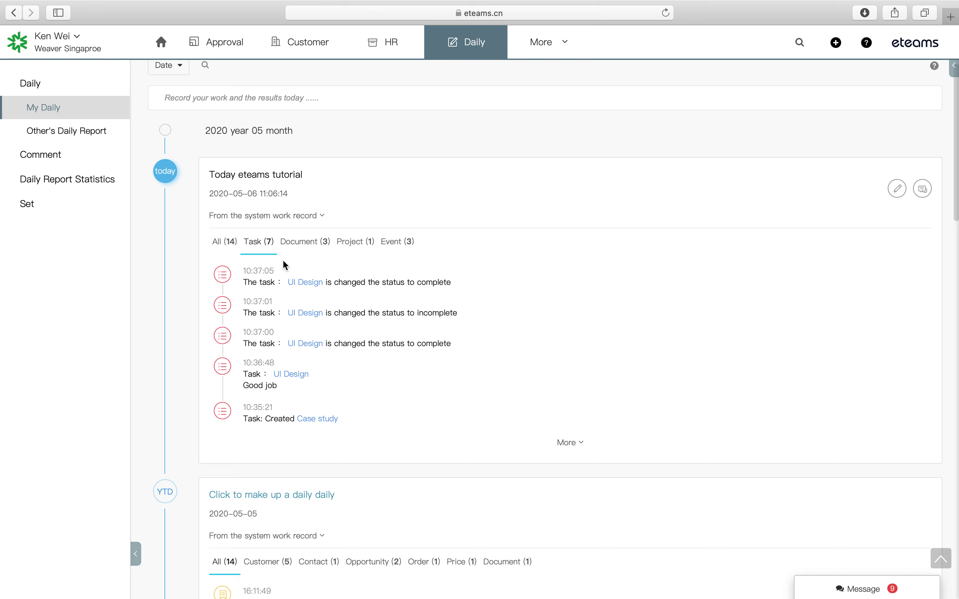
click(311, 243)
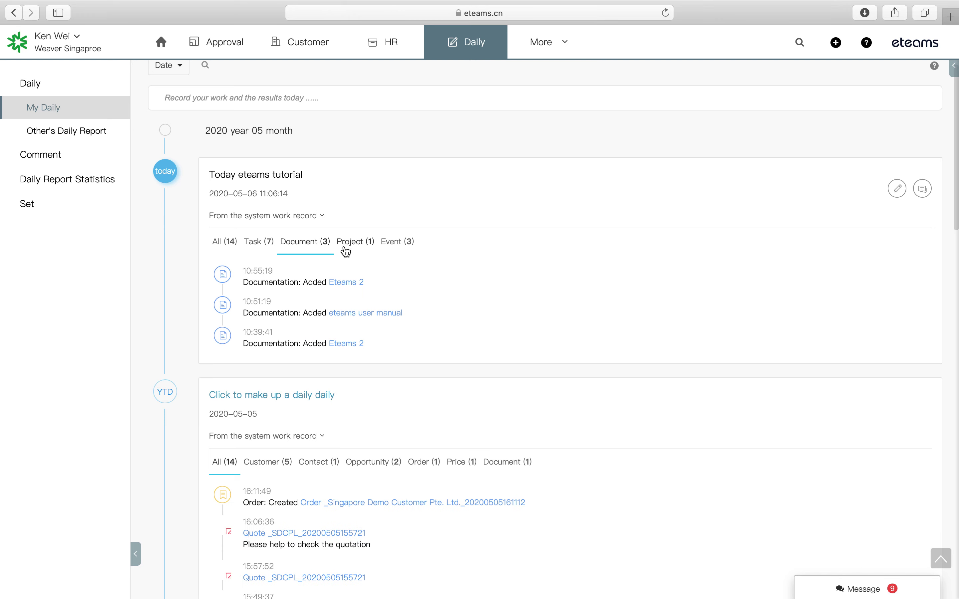
click(361, 243)
click(397, 245)
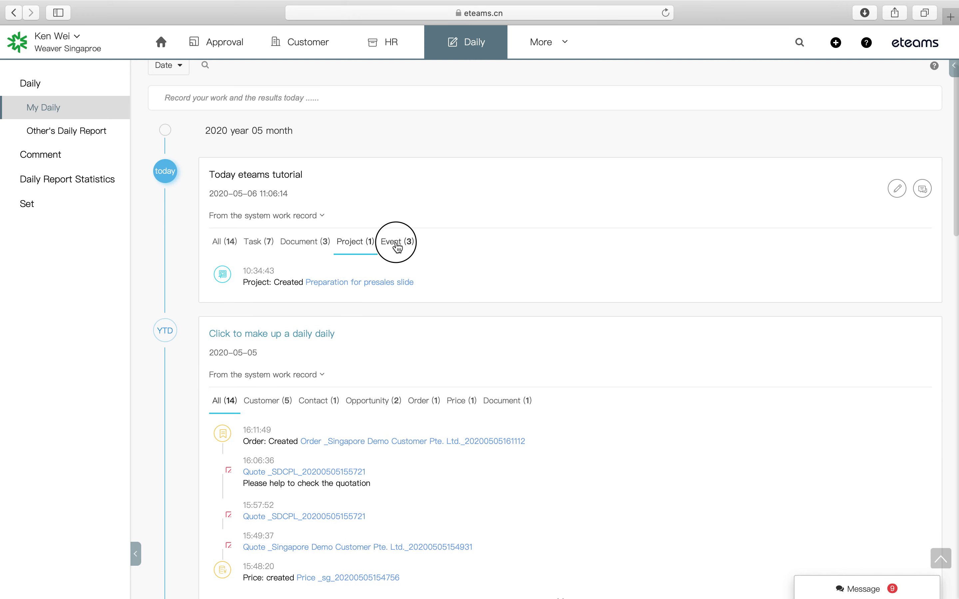
click(225, 243)
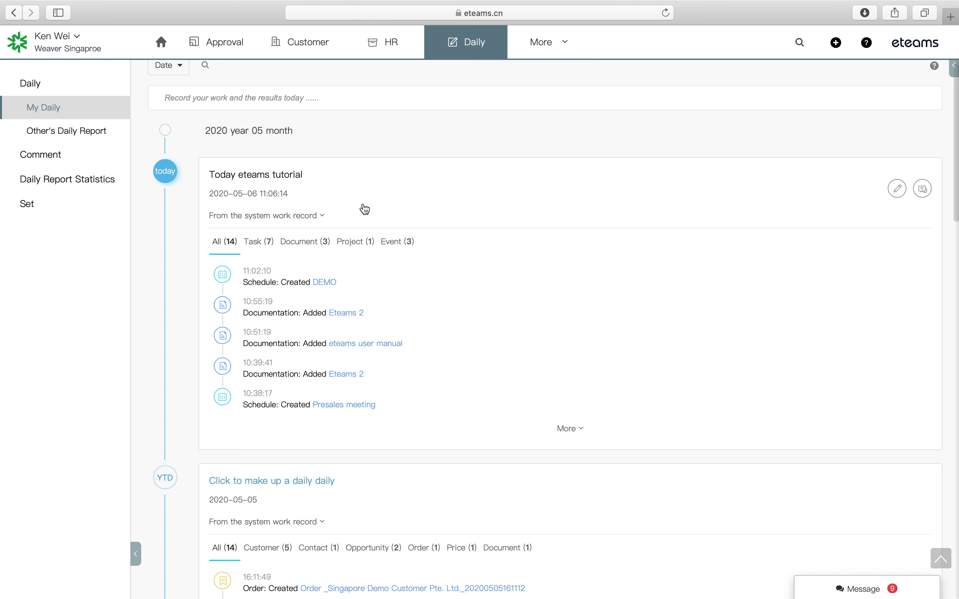
scroll(333, 192, up, 1)
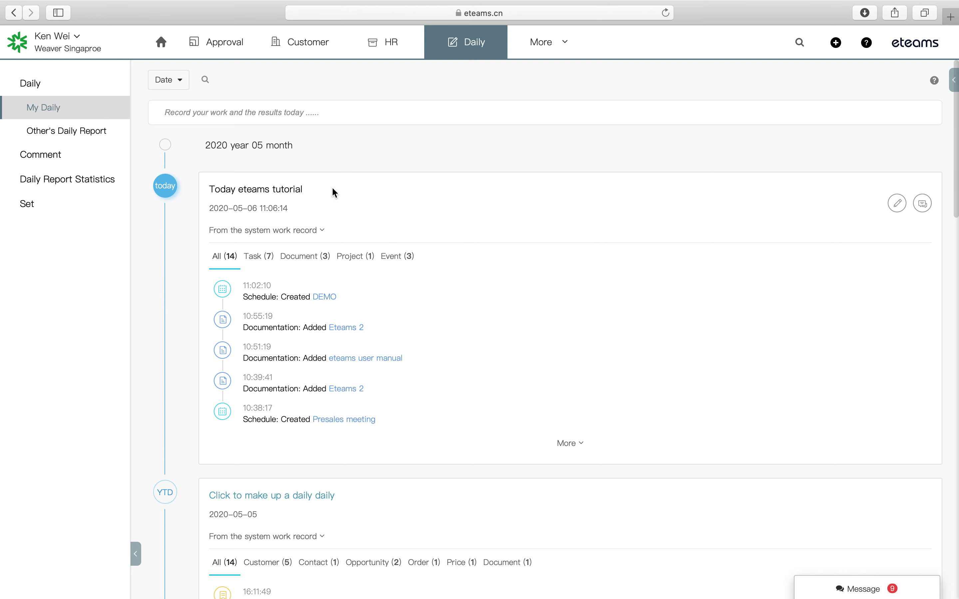
click(305, 114)
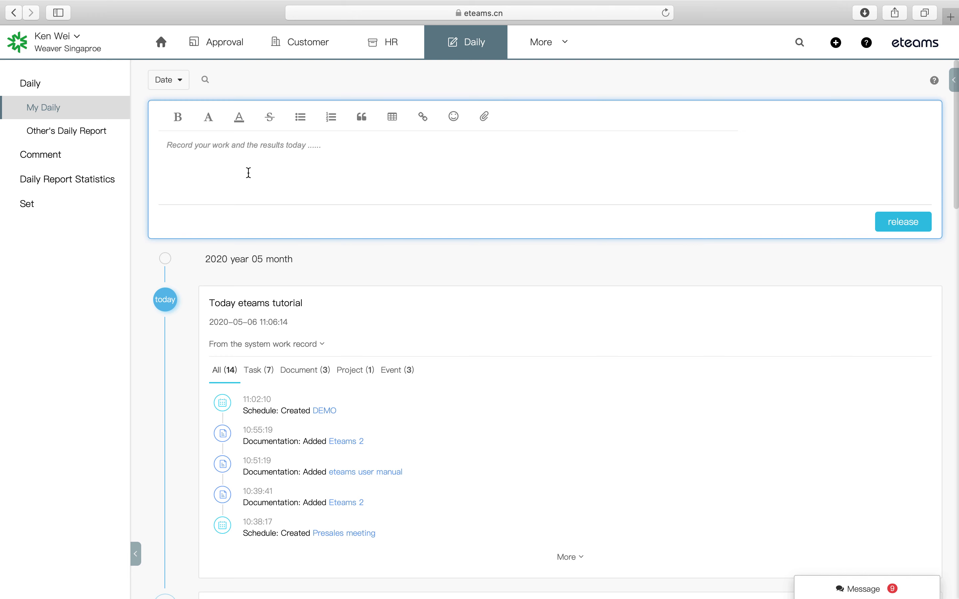
Open the Customer application and look over the record of Singapore Demo Customer Pte. Ltd.
mouse_move(531, 41)
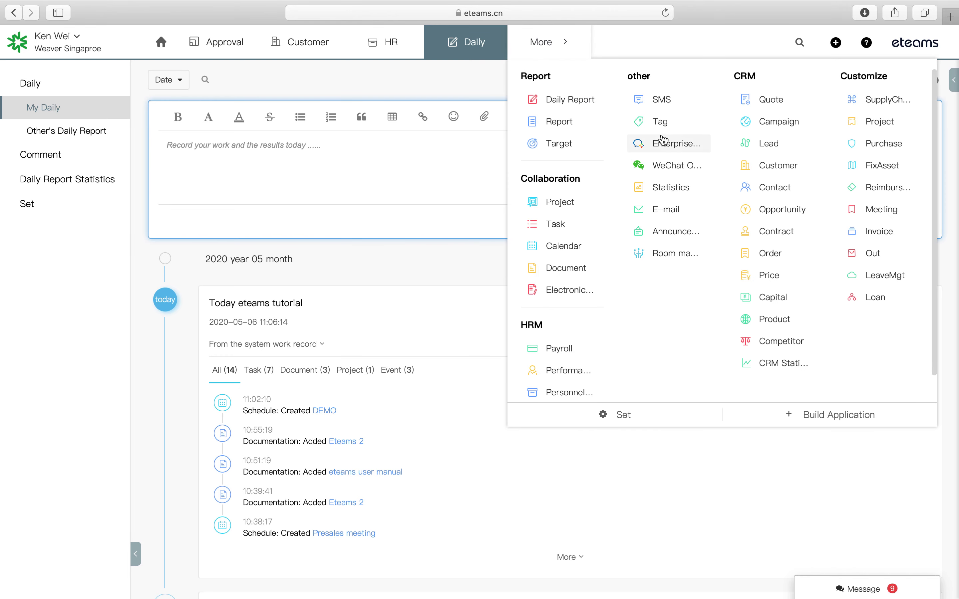
click(778, 172)
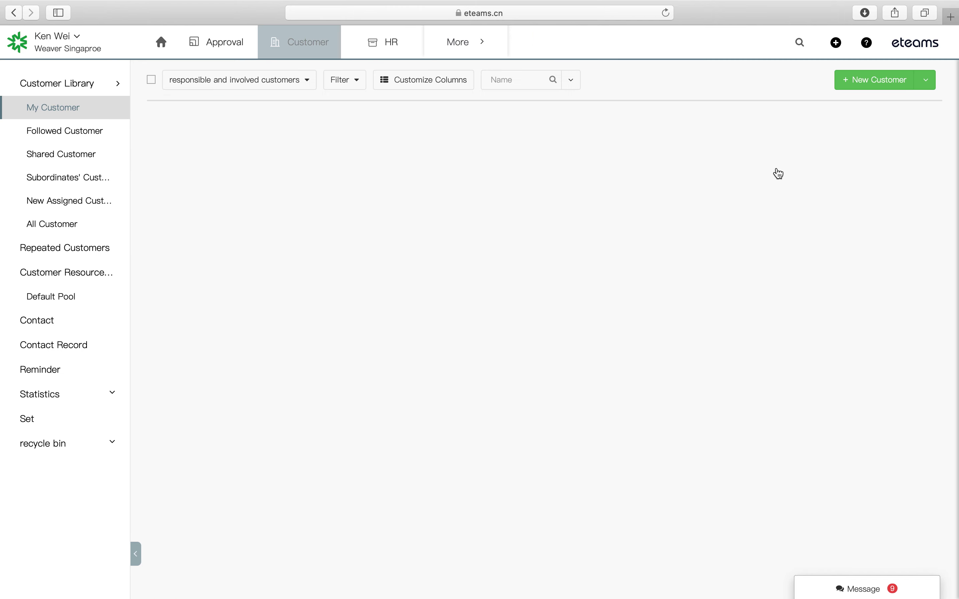
click(263, 146)
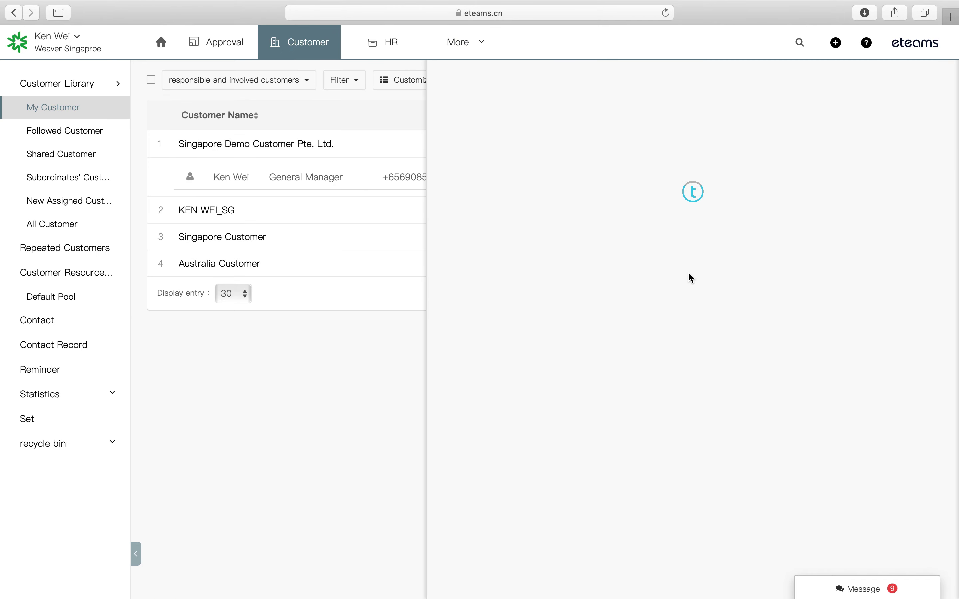
scroll(690, 274, down, 5)
scroll(670, 254, up, 5)
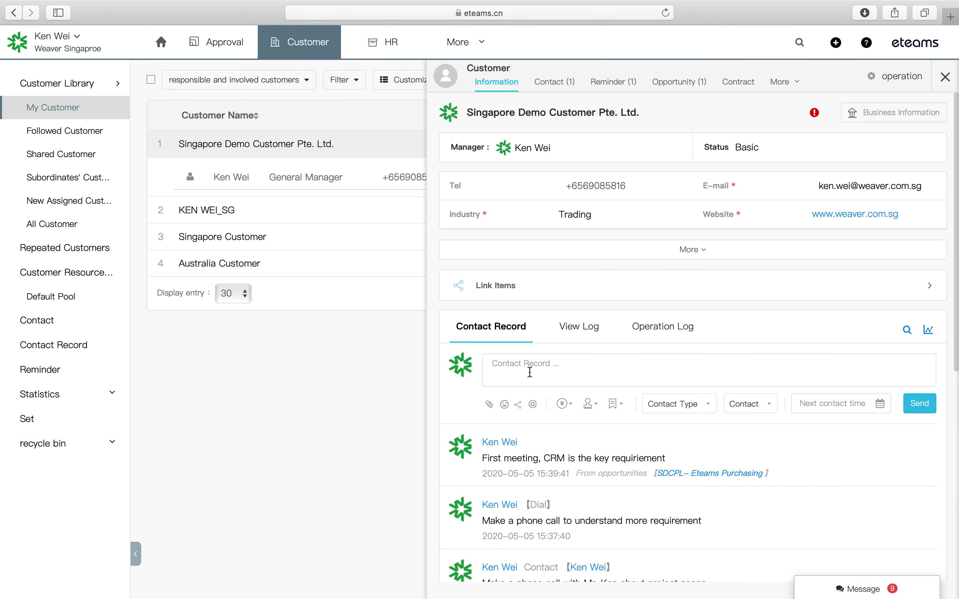
Send the contact record "Good Communication with customer IT manager" for this customer with the contact type Dial.
click(530, 373)
text(Good Communication with customer)
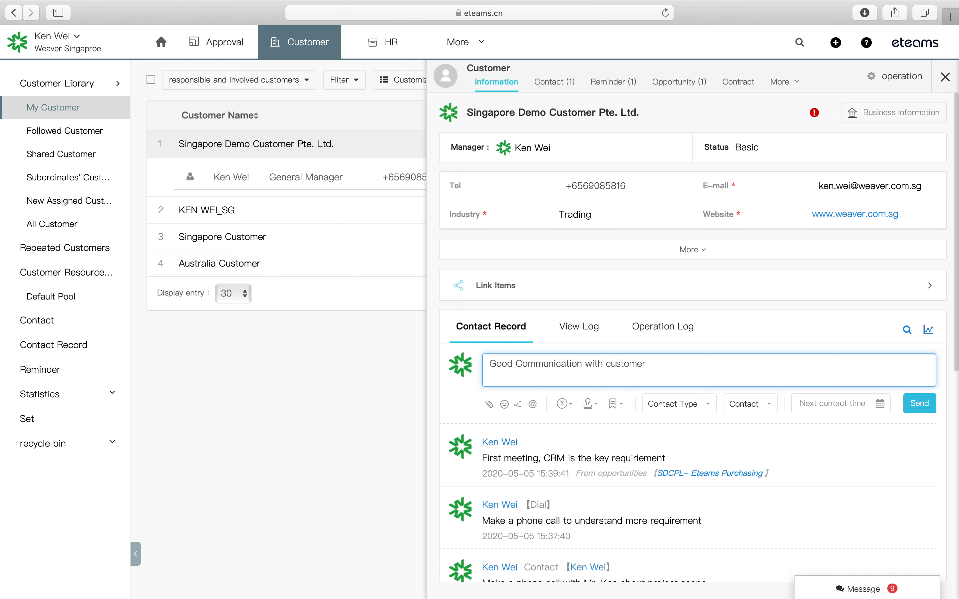
text( IT maintena)
key(BackSpace)
key(BackSpace)
key(BackSpace)
key(BackSpace)
key(BackSpace)
key(BackSpace)
key(BackSpace)
key(BackSpace)
text(man)
key(BackSpace)
key(BackSpace)
key(BackSpace)
text(am)
key(BackSpace)
key(BackSpace)
text(manager)
click(671, 419)
click(665, 426)
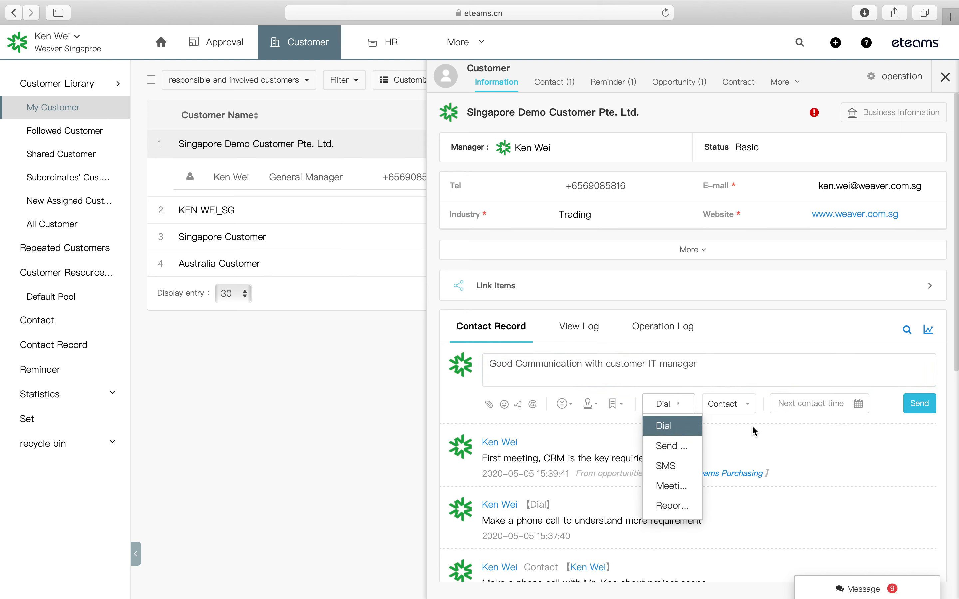
click(921, 408)
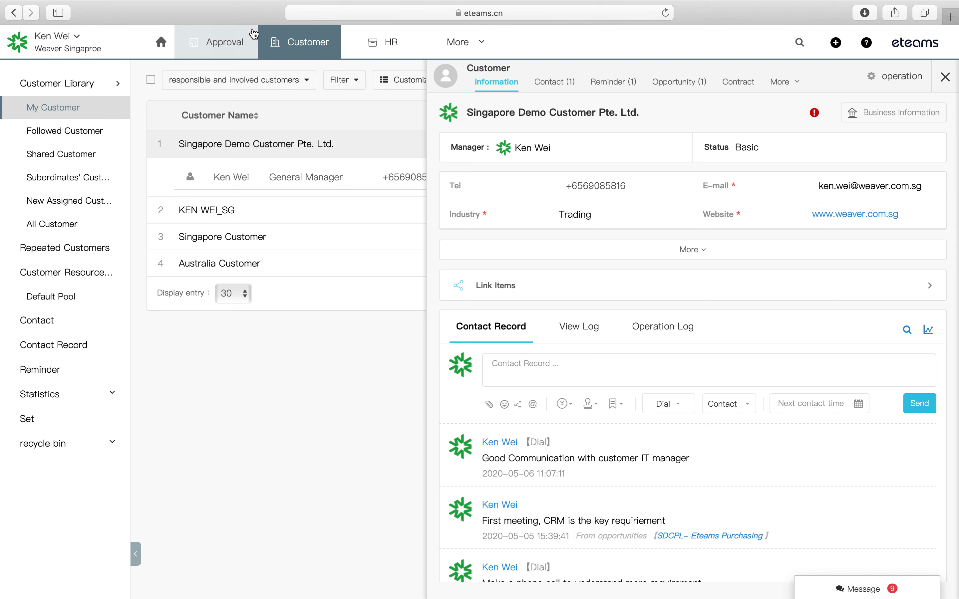
Return to the Daily Report application, view today's customer entries, and expand the full list of today's work records.
mouse_move(456, 41)
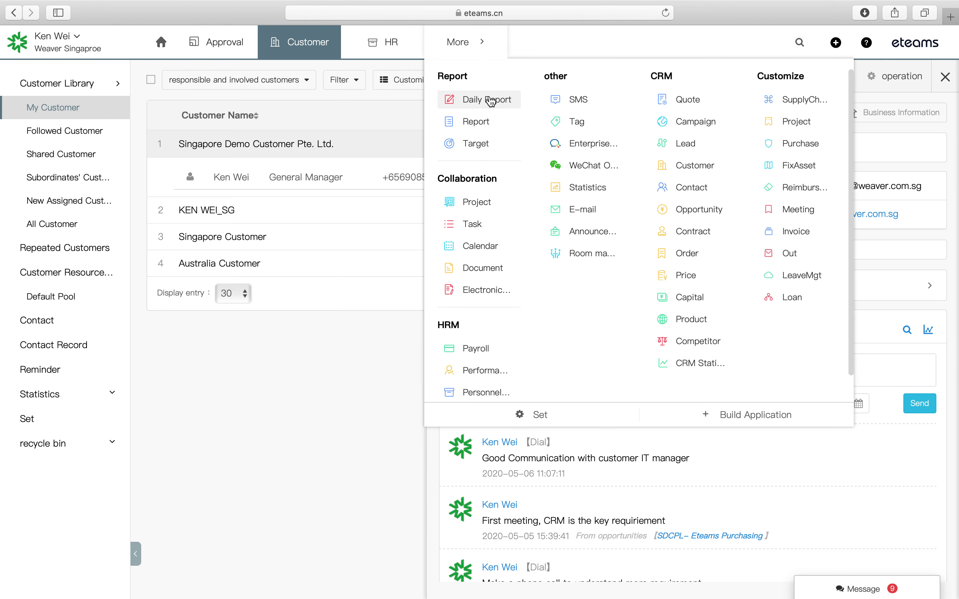
click(490, 101)
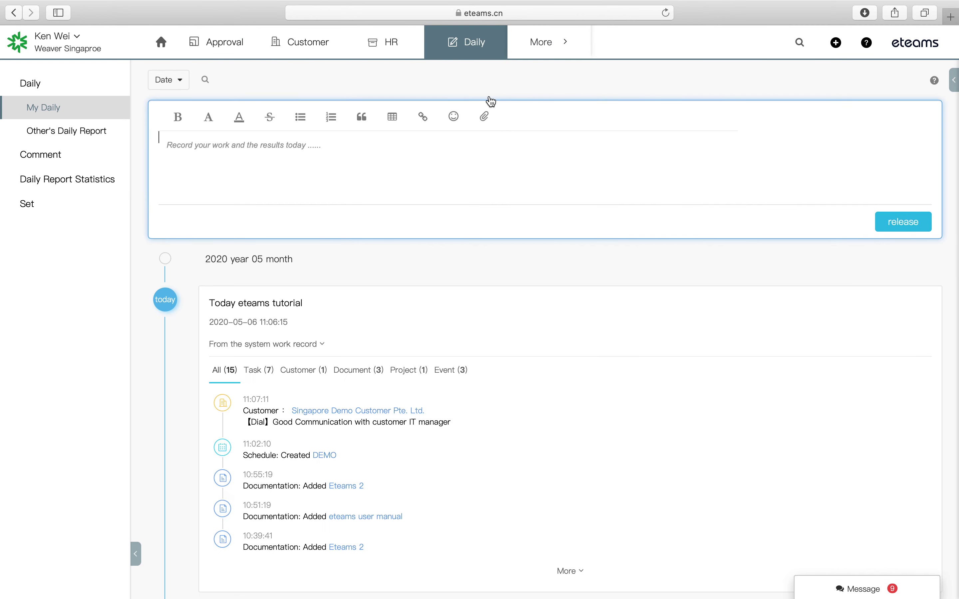
click(302, 370)
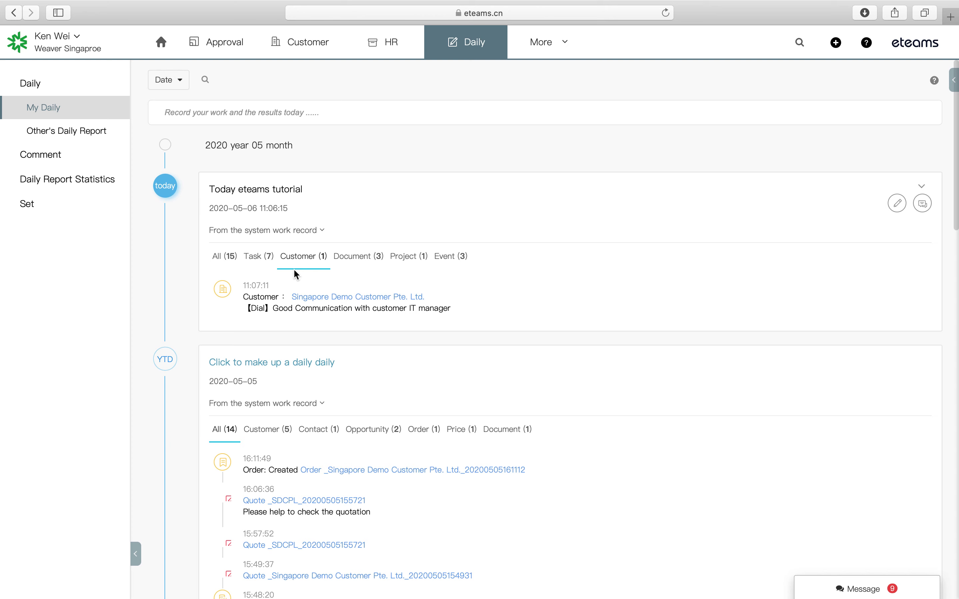
click(225, 258)
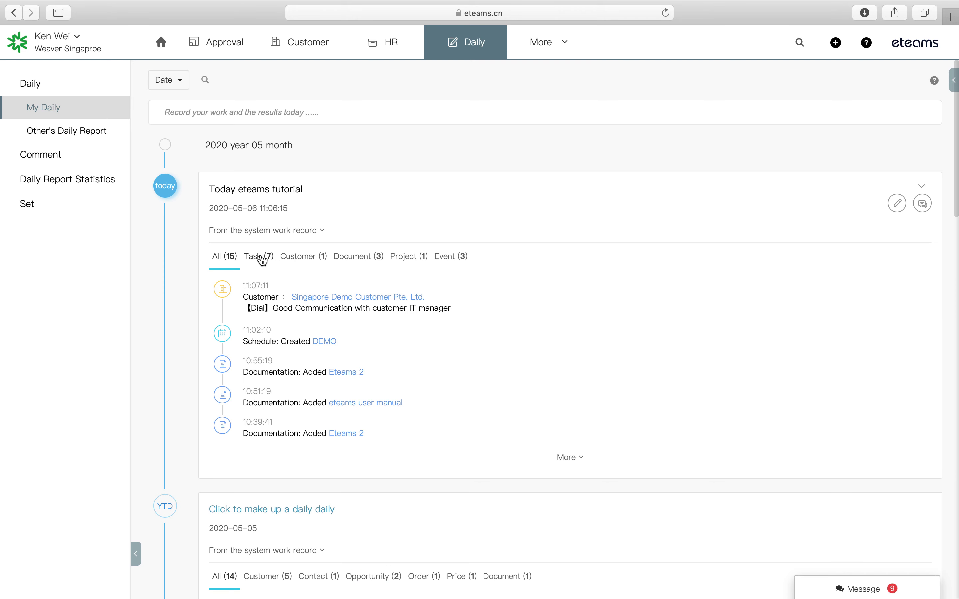
click(576, 459)
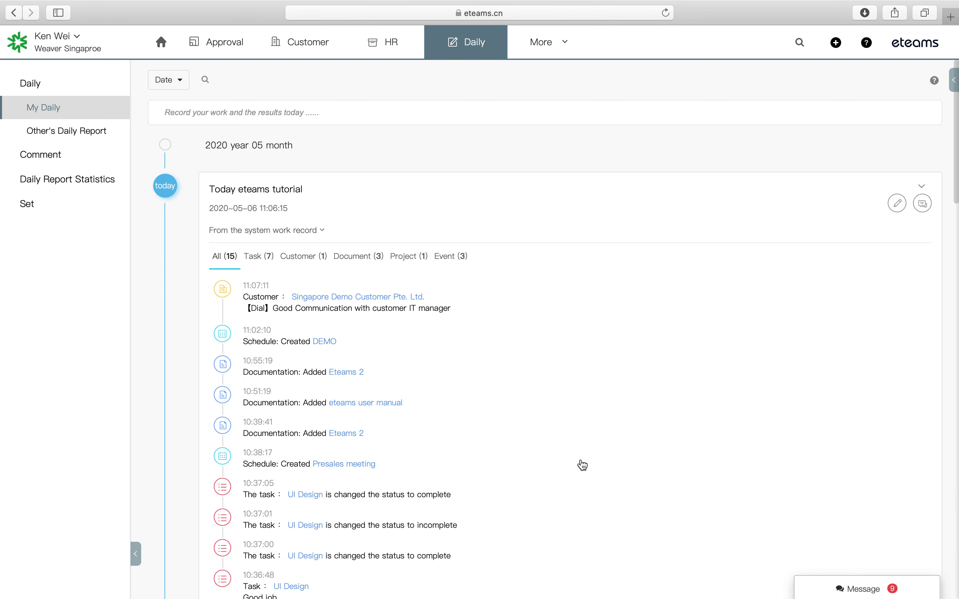
scroll(489, 423, down, 3)
scroll(490, 423, up, 3)
Open the Report application showing the Week 19 work report.
mouse_move(577, 46)
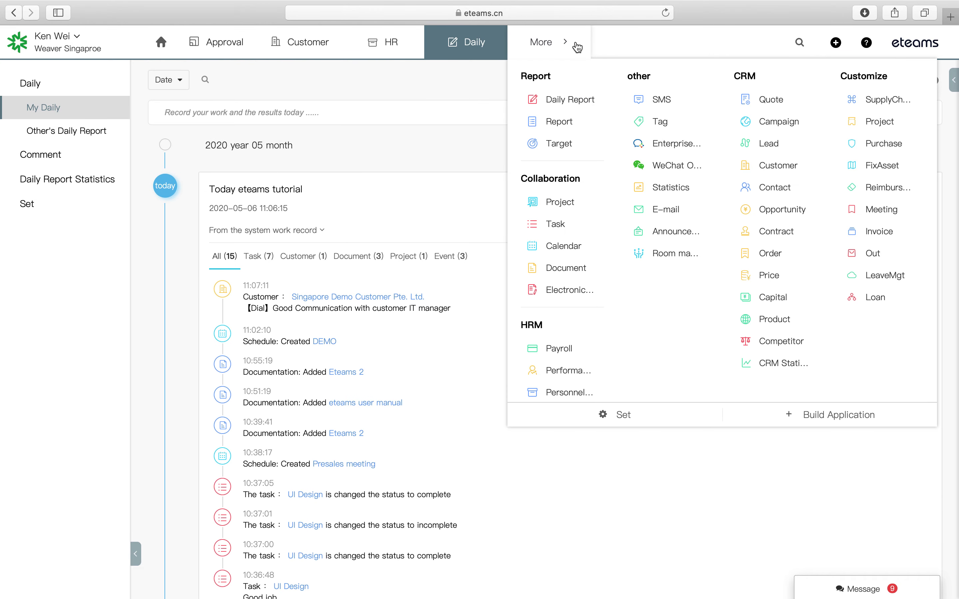
click(568, 121)
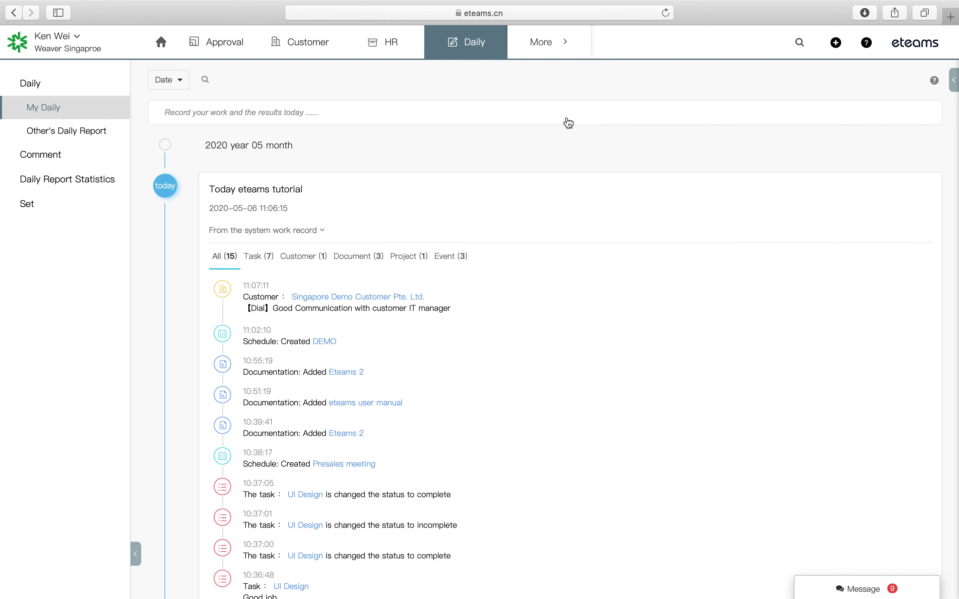
mouse_move(554, 45)
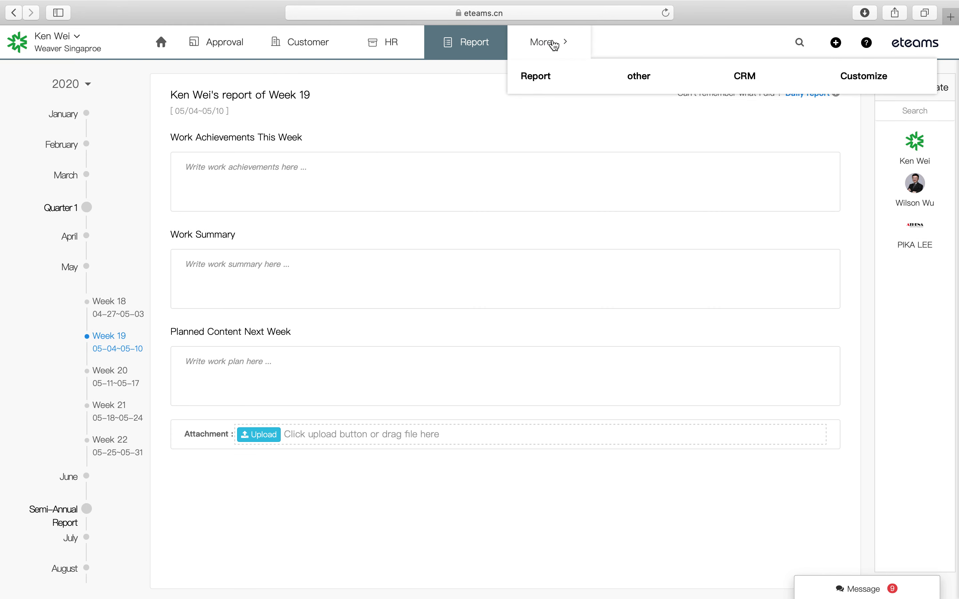